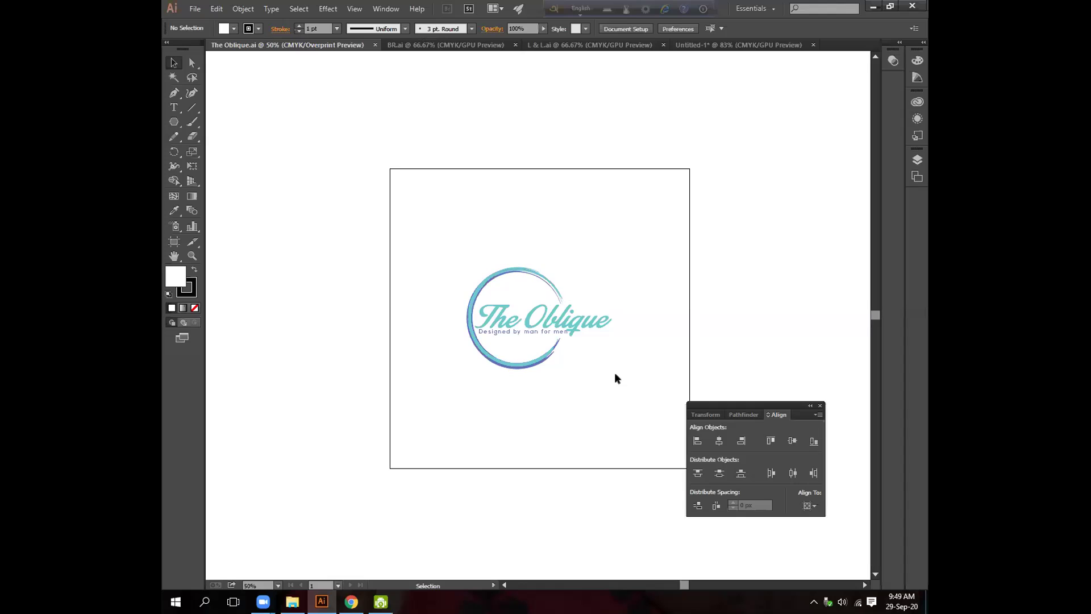
- View The Oblique logo at 100% zoom and switch to the BR.ai document
{"action": "mouse_move", "coordinate": [264, 600]}
{"action": "key", "text": "ctrl+1"}
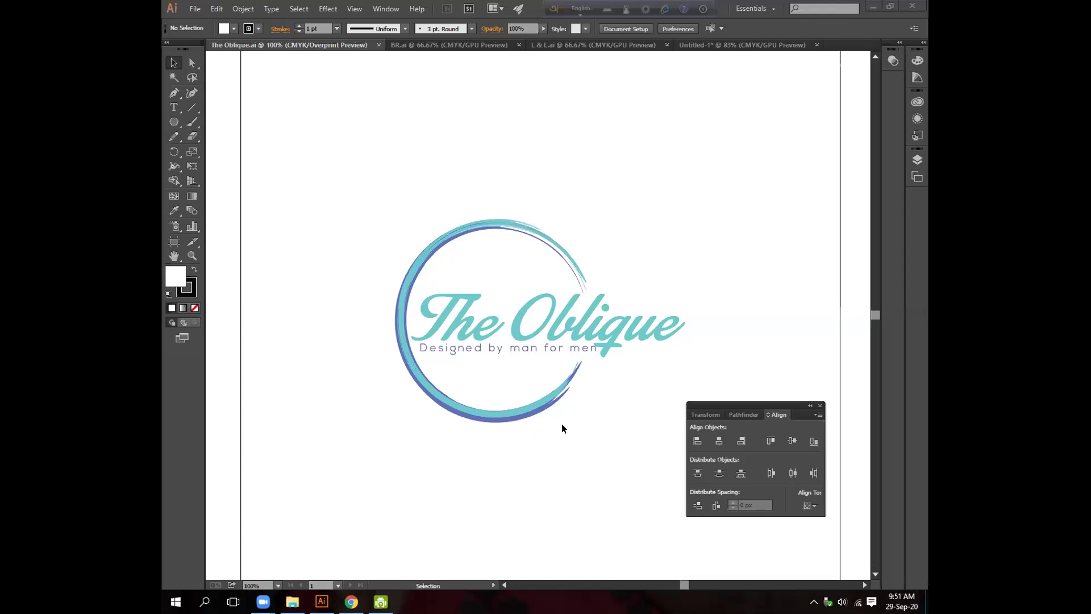
{"action": "left_click", "coordinate": [466, 47]}
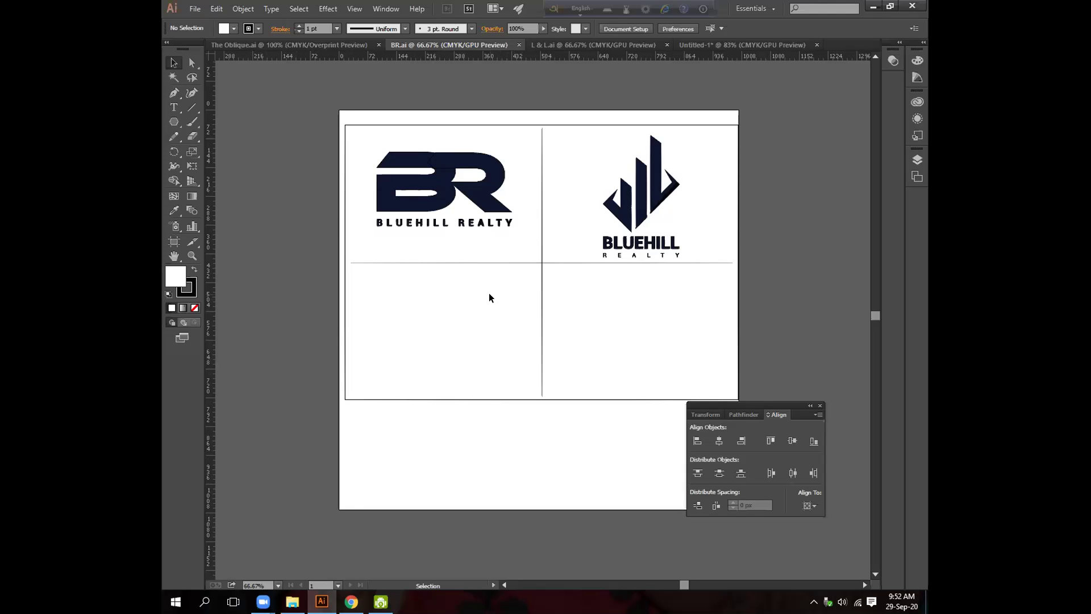
- Ungroup the BR Bluehill Realty logo twice, so that the R can be selected separately from the B
{"action": "right_click", "coordinate": [476, 191]}
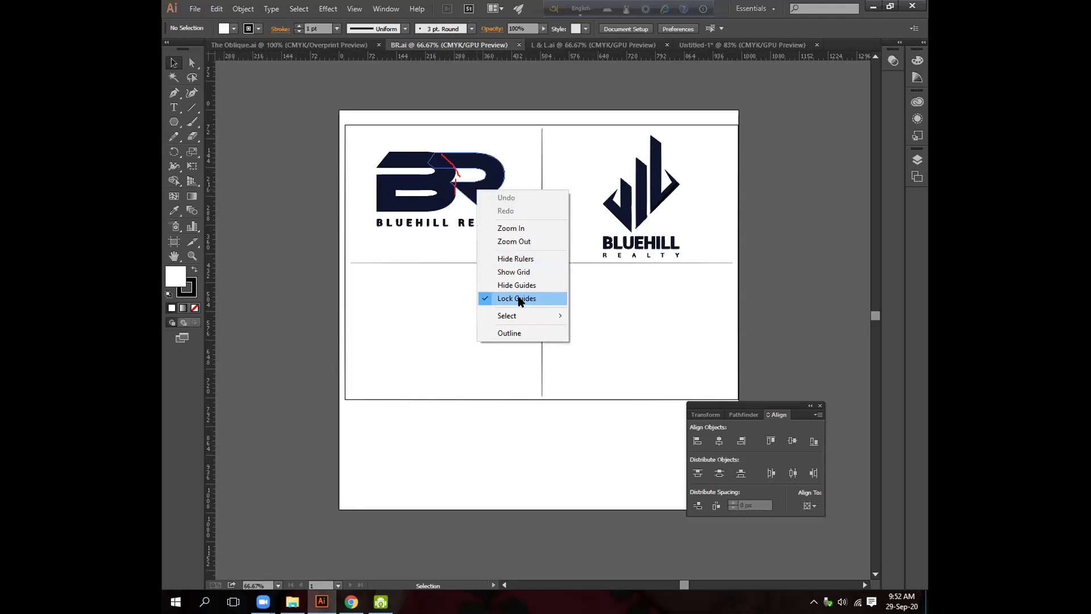
{"action": "left_click", "coordinate": [423, 278]}
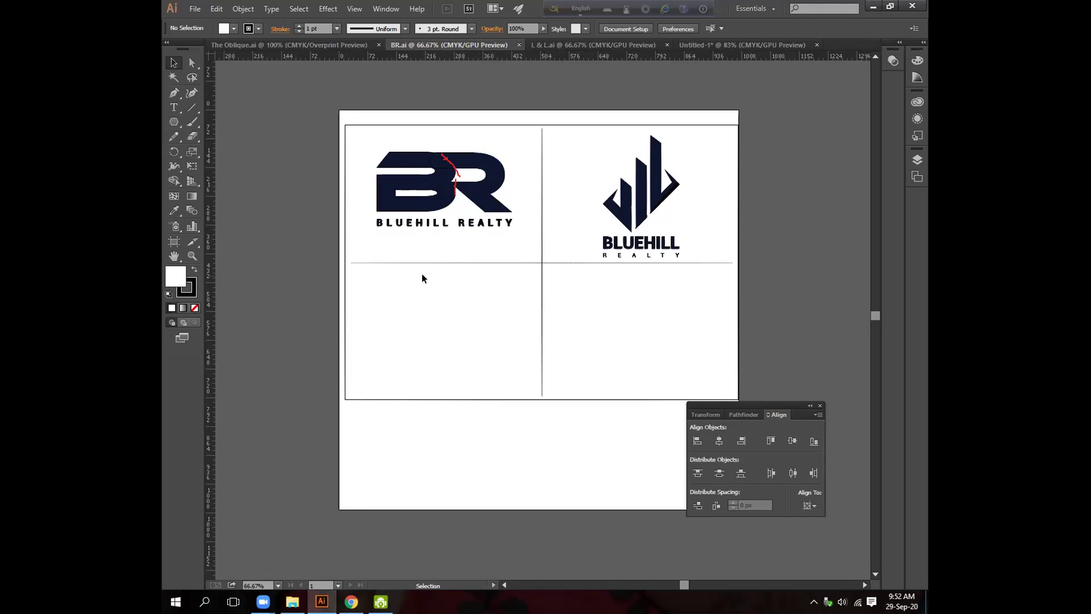
{"action": "left_click", "coordinate": [427, 199]}
{"action": "right_click", "coordinate": [429, 200]}
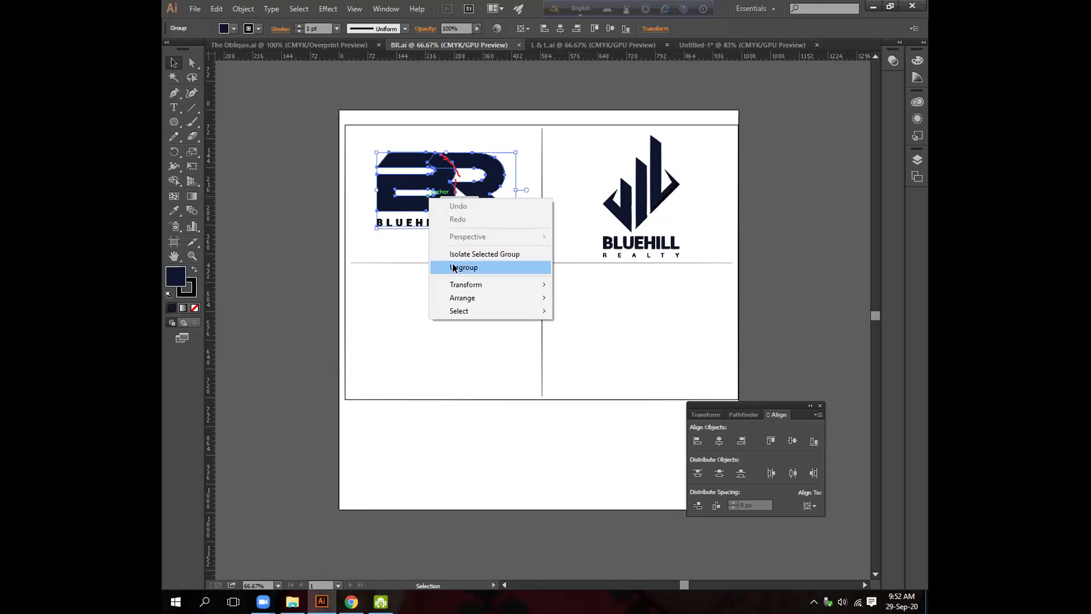
{"action": "left_click", "coordinate": [461, 264]}
{"action": "left_click", "coordinate": [425, 249]}
{"action": "left_click", "coordinate": [436, 190]}
{"action": "right_click", "coordinate": [445, 191]}
{"action": "left_click", "coordinate": [477, 256]}
{"action": "left_click", "coordinate": [445, 239]}
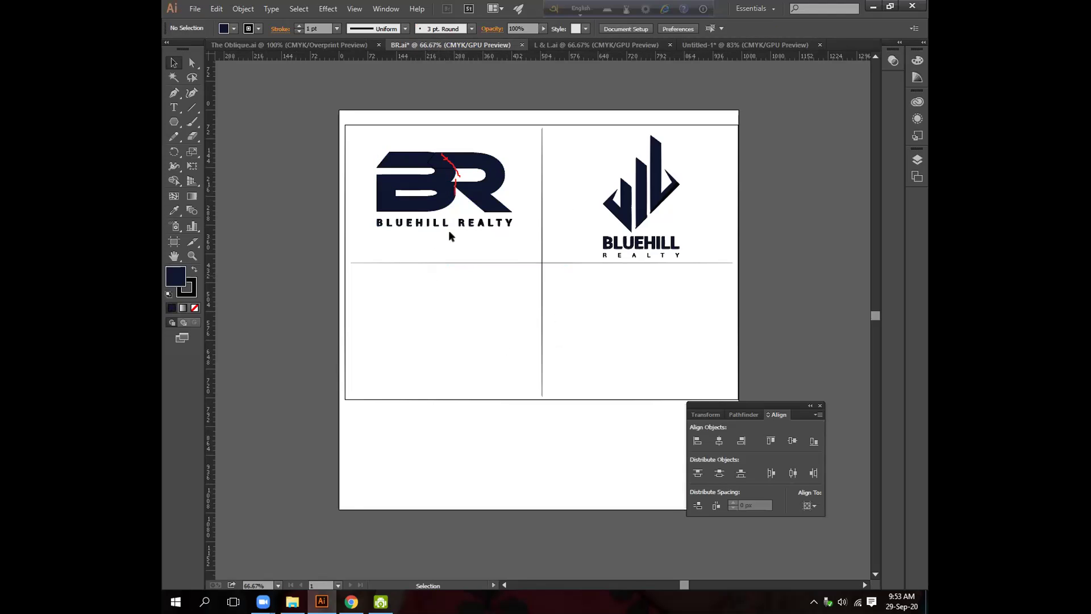
- Nudge the R of the BR logo horizontally to the right, away from the B
{"action": "left_click", "coordinate": [440, 201]}
{"action": "key", "text": "a"}
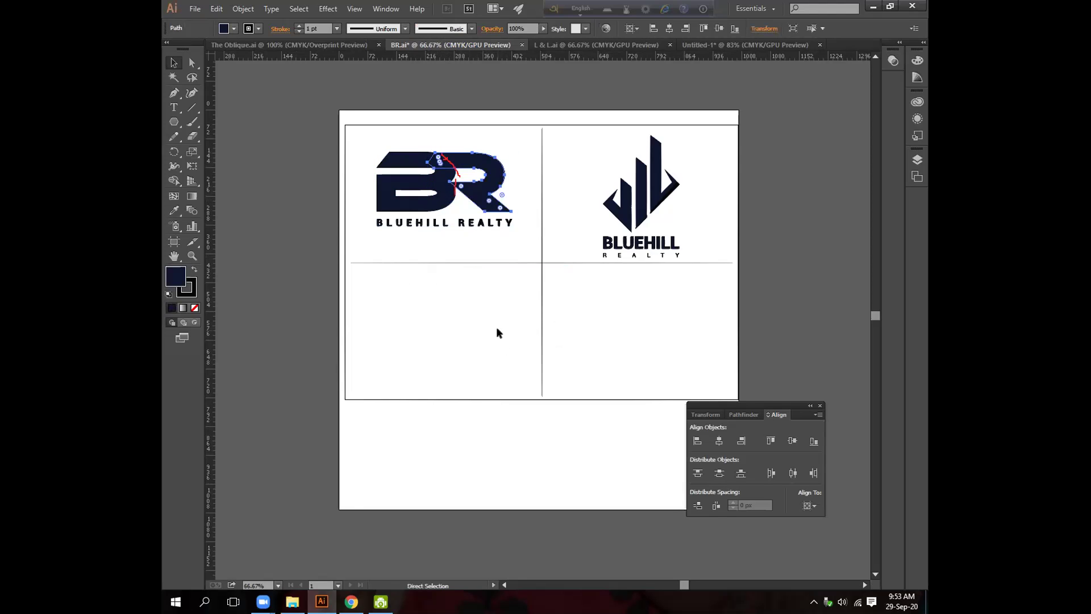
{"action": "key", "text": "Right"}
{"action": "key", "text": "Right"}
{"action": "key", "text": "Right"}
{"action": "key", "text": "Right"}
{"action": "key", "text": "Right"}
{"action": "key", "text": "Right"}
{"action": "key", "text": "Right"}
{"action": "key", "text": "Right"}
{"action": "key", "text": "Right"}
{"action": "key", "text": "Right"}
{"action": "key", "text": "Right"}
{"action": "key", "text": "Right"}
{"action": "key", "text": "Right"}
{"action": "key", "text": "Right"}
{"action": "key", "text": "Right"}
{"action": "key", "text": "Right"}
{"action": "key", "text": "Right"}
{"action": "key", "text": "Right"}
{"action": "key", "text": "Right"}
{"action": "key", "text": "Right"}
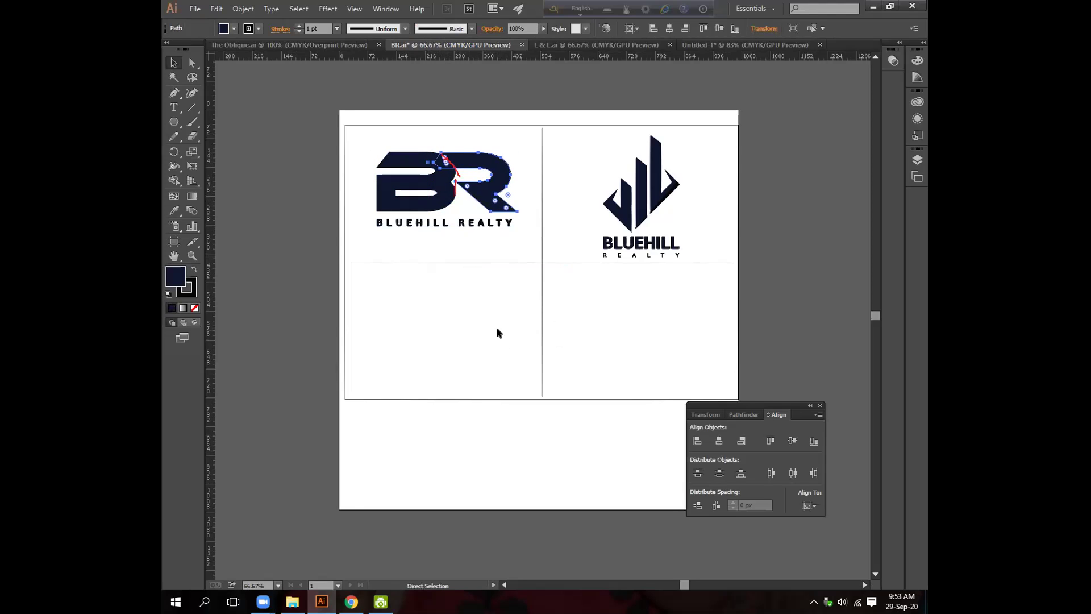
- Nudge the R back to the left to its original position overlapping the B and deselect it
{"action": "key", "text": "ctrl+z"}
{"action": "key", "text": "ctrl+shift+z"}
{"action": "key", "text": "Left"}
{"action": "key", "text": "Left"}
{"action": "key", "text": "Left"}
{"action": "key", "text": "Left"}
{"action": "key", "text": "Left"}
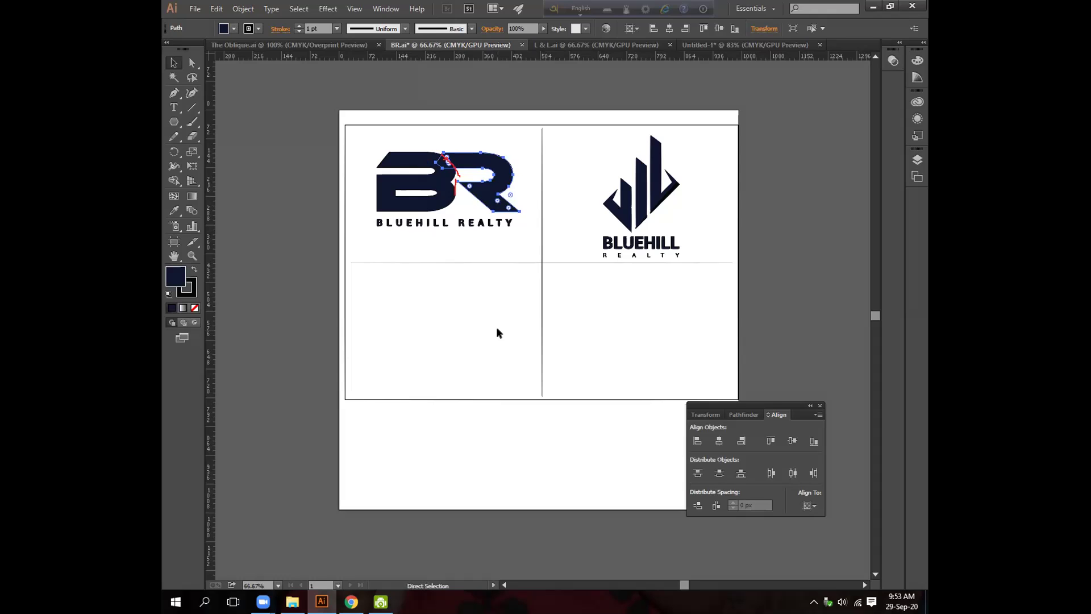
{"action": "key", "text": "Left"}
{"action": "key", "text": "Left"}
{"action": "key", "text": "Left"}
{"action": "key", "text": "Left"}
{"action": "key", "text": "Left"}
{"action": "key", "text": "Left"}
{"action": "key", "text": "Left"}
{"action": "key", "text": "Left"}
{"action": "key", "text": "Left"}
{"action": "key", "text": "Left"}
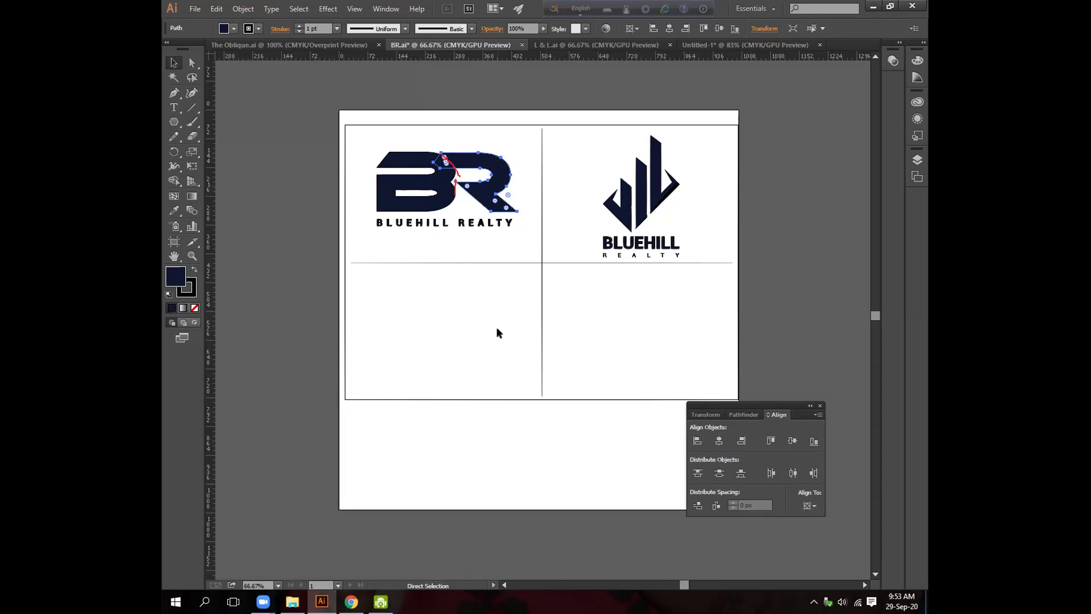
{"action": "key", "text": "Left"}
{"action": "key", "text": "Left"}
{"action": "key", "text": "Left"}
{"action": "key", "text": "Left"}
{"action": "key", "text": "Left"}
{"action": "key", "text": "Left"}
{"action": "key", "text": "Left"}
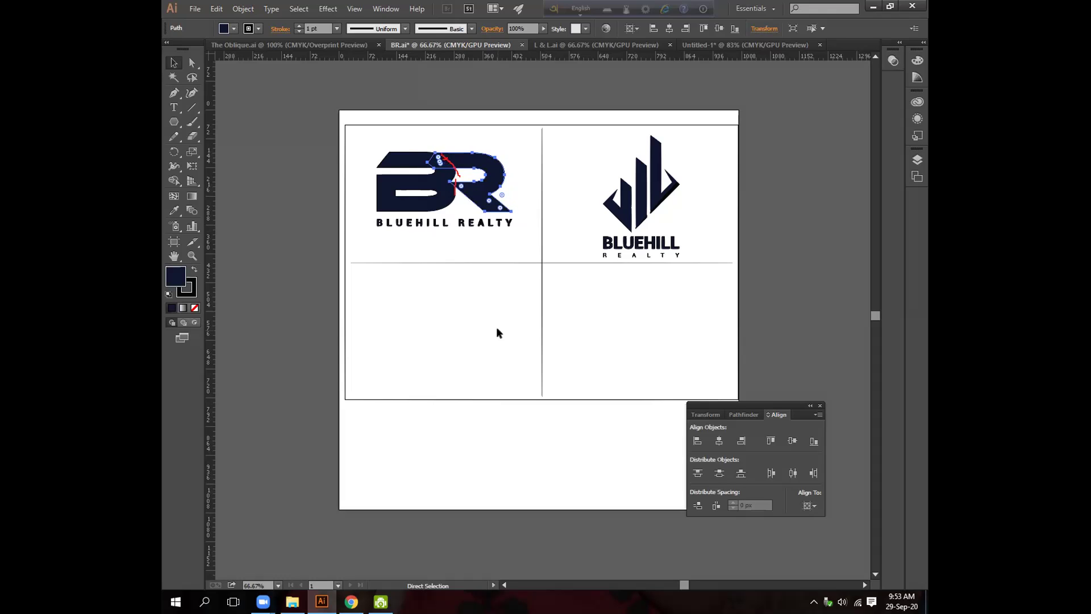
{"action": "key", "text": "v"}
{"action": "left_click", "coordinate": [520, 242]}
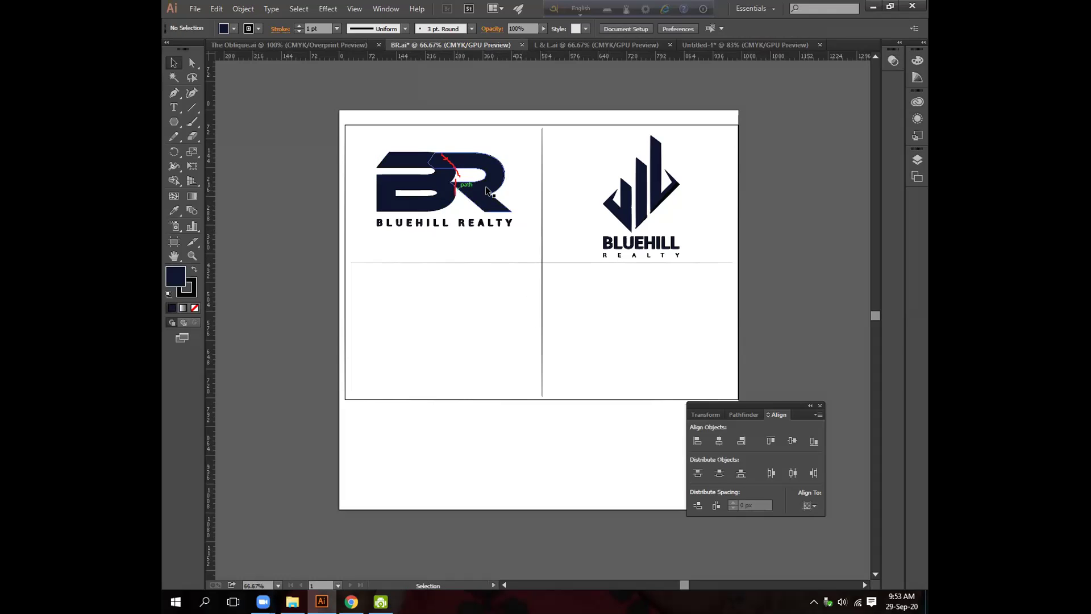
- Ungroup the B of the BR logo and clear the selection
{"action": "left_click", "coordinate": [443, 183]}
{"action": "right_click", "coordinate": [435, 193]}
{"action": "left_click", "coordinate": [463, 260]}
{"action": "left_click", "coordinate": [433, 265]}
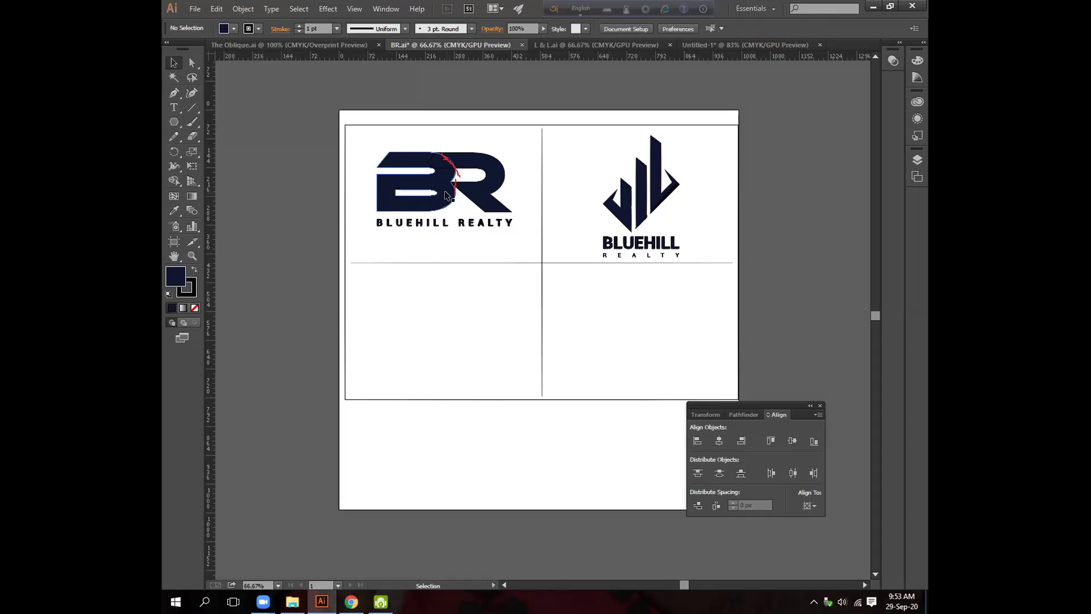
- Examine how the B and R paths overlap in Outline mode and restore the normal preview
{"action": "key", "text": "a"}
{"action": "key", "text": "ctrl+equal"}
{"action": "key", "text": "ctrl+equal"}
{"action": "scroll", "coordinate": [445, 195], "scroll_direction": "up", "scroll_amount": 5}
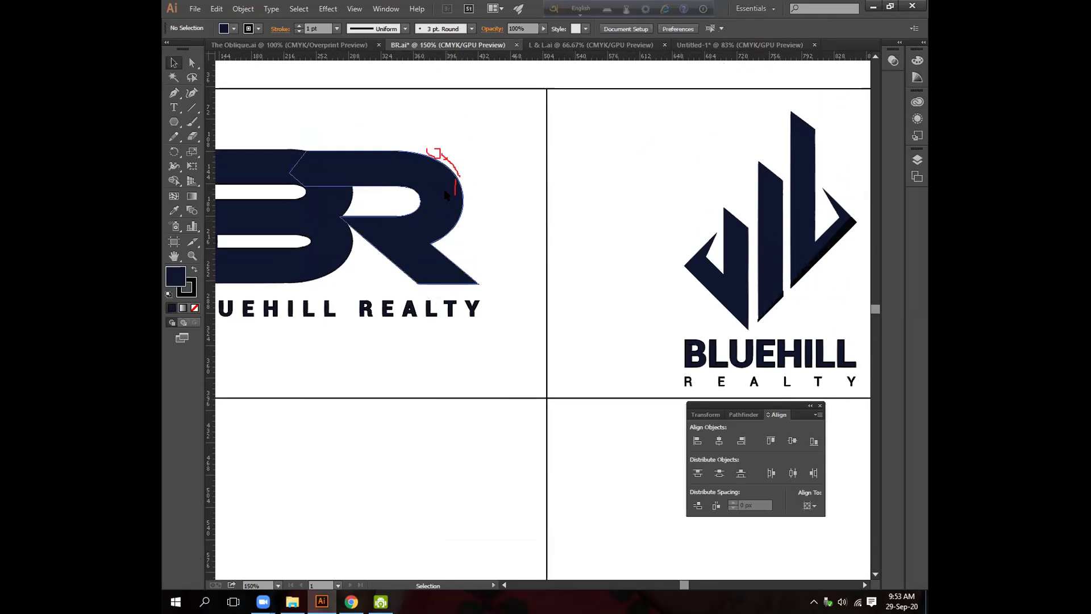
{"action": "key", "text": "a"}
{"action": "key", "text": "ctrl+y"}
{"action": "key", "text": "v"}
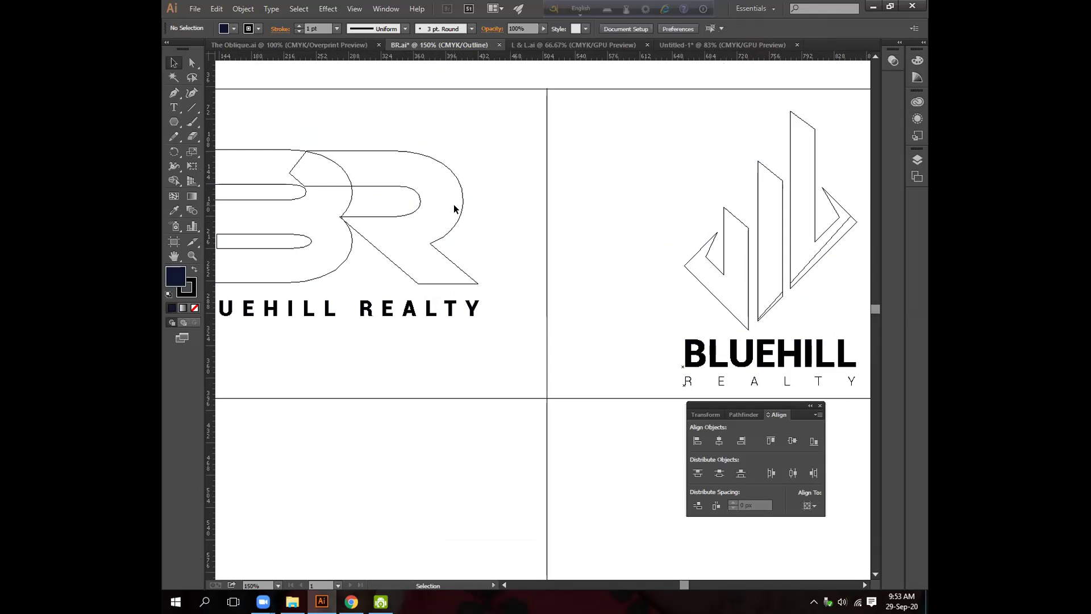
{"action": "key", "text": "ctrl+y"}
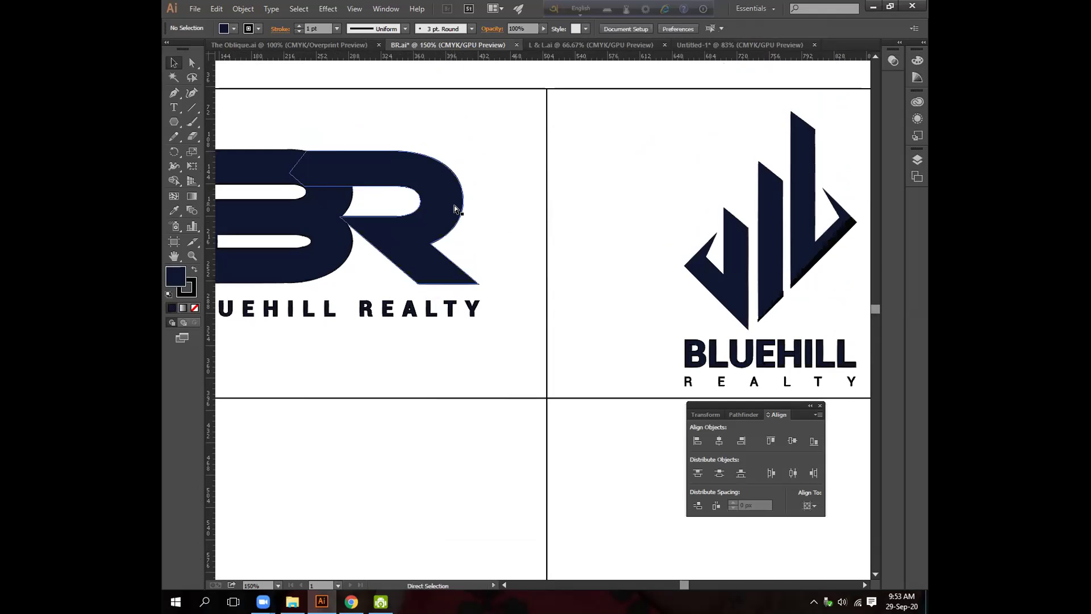
{"action": "key", "text": "ctrl+minus"}
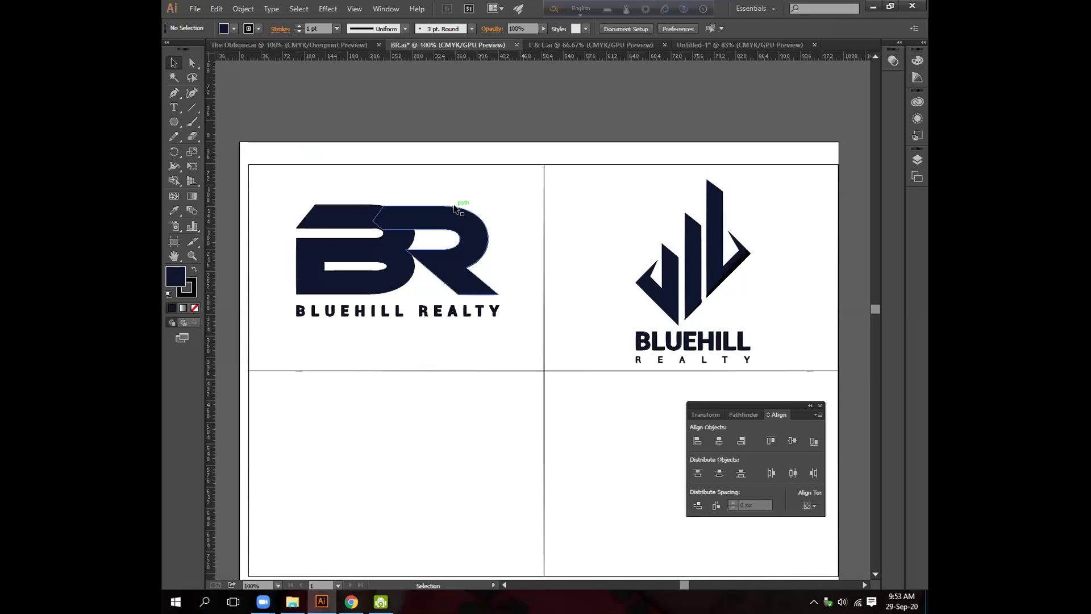
{"action": "left_click", "coordinate": [355, 247]}
{"action": "left_click", "coordinate": [244, 9]}
{"action": "left_click", "coordinate": [291, 327]}
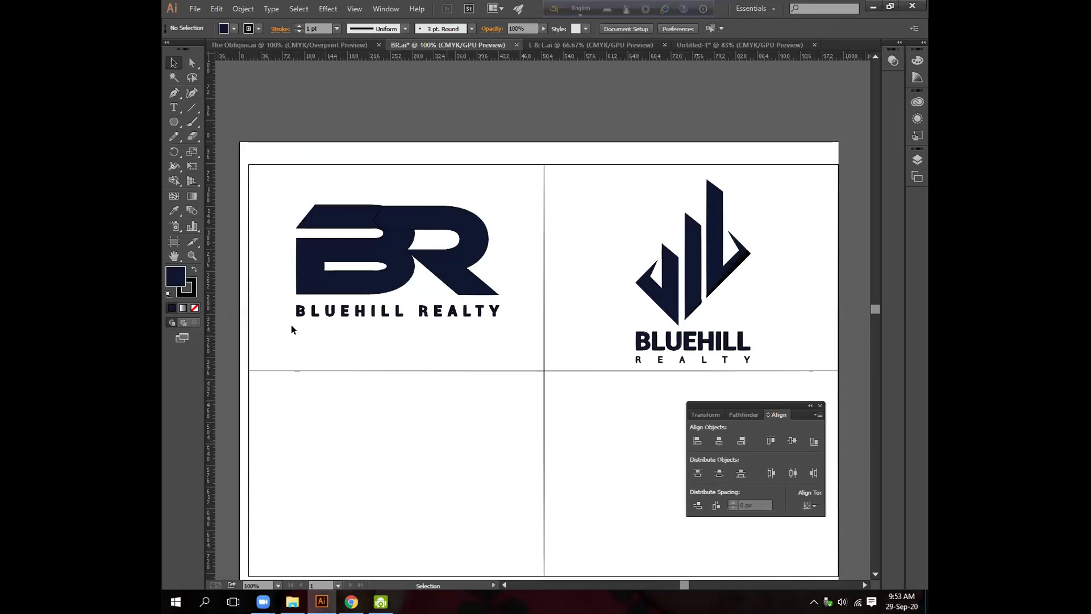
{"action": "left_click_drag", "start_coordinate": [399, 344], "coordinate": [486, 216]}
{"action": "right_click", "coordinate": [456, 268]}
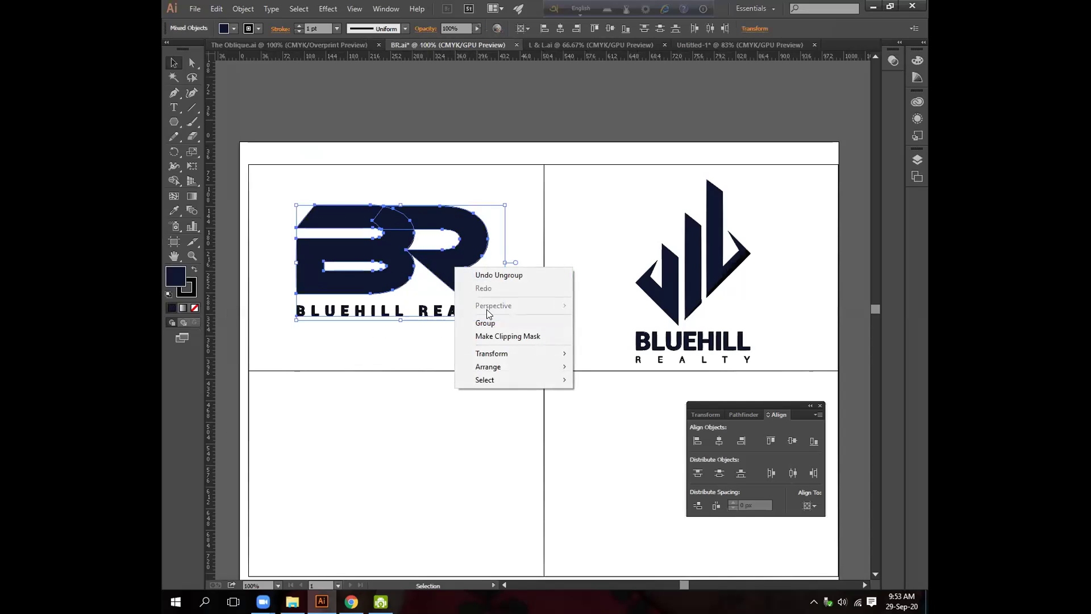
{"action": "left_click", "coordinate": [311, 390]}
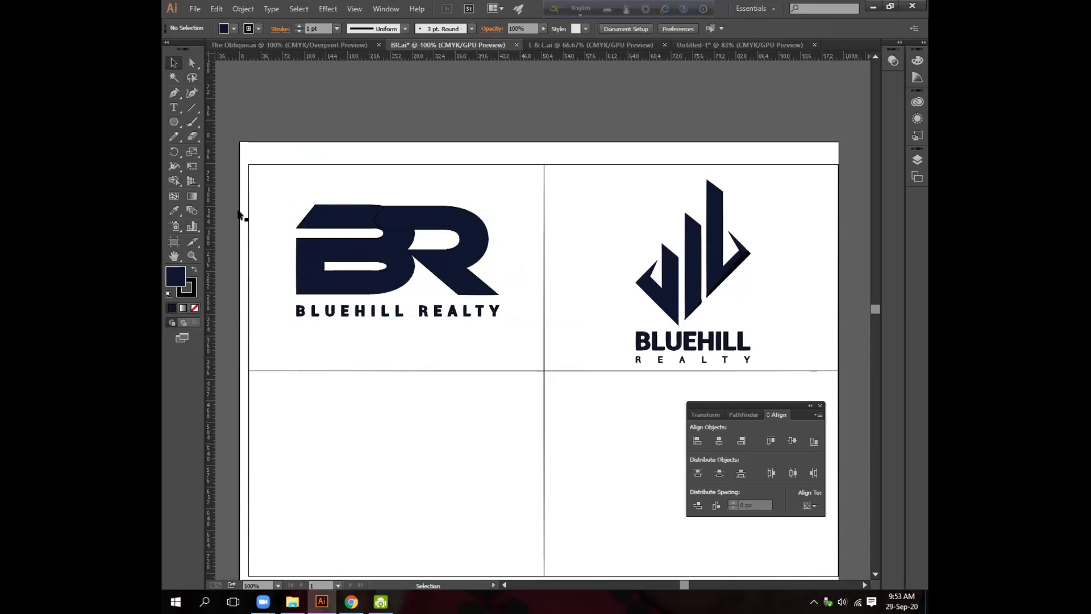
- Duplicate the whole BR Bluehill Realty logo into the empty grid cell directly below the original
{"action": "left_click_drag", "start_coordinate": [287, 193], "coordinate": [508, 322]}
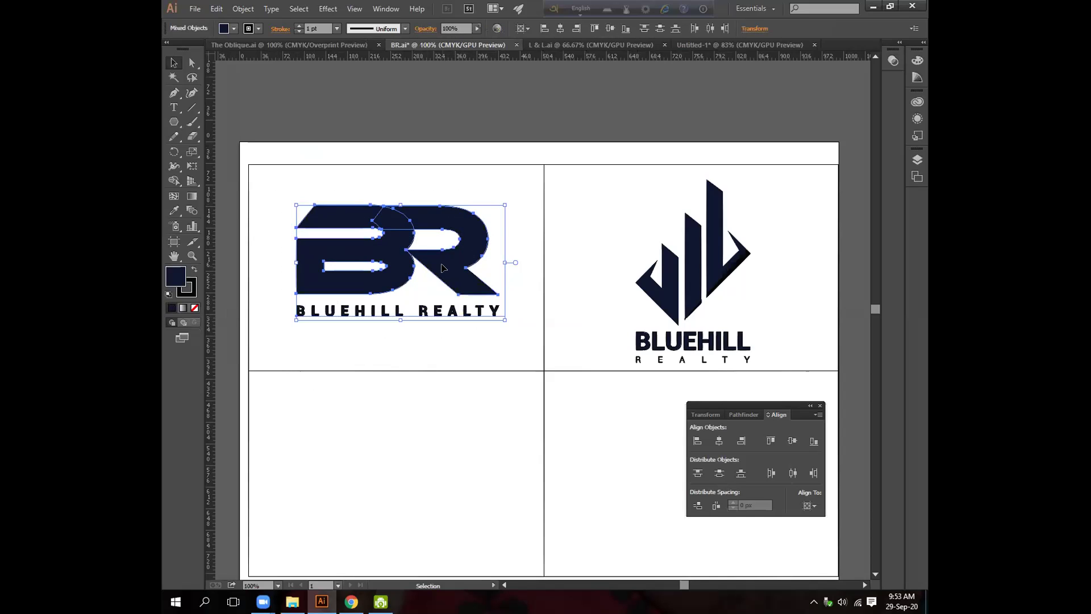
{"action": "left_click_drag", "start_coordinate": [440, 267], "coordinate": [466, 440]}
{"action": "scroll", "coordinate": [404, 437], "scroll_direction": "down", "scroll_amount": 4}
{"action": "left_click", "coordinate": [364, 342]}
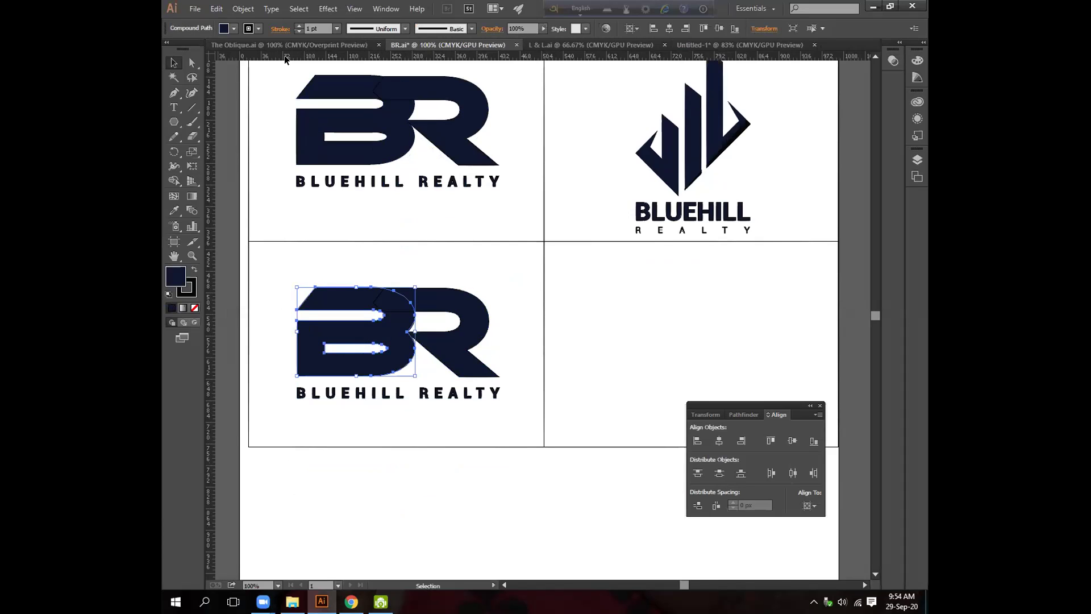
{"action": "left_click", "coordinate": [243, 9]}
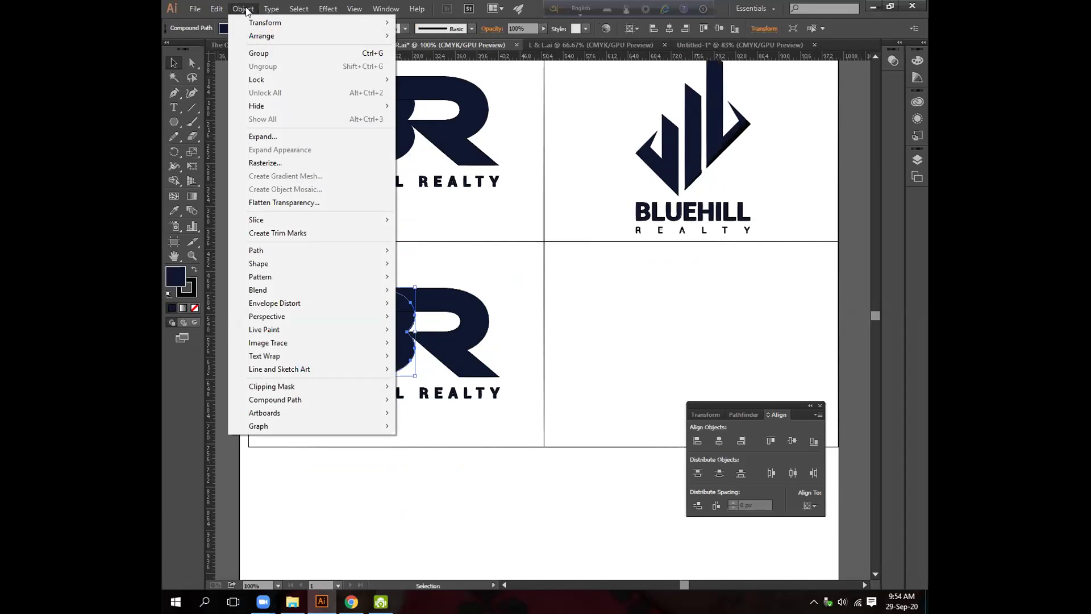
{"action": "mouse_move", "coordinate": [333, 251]}
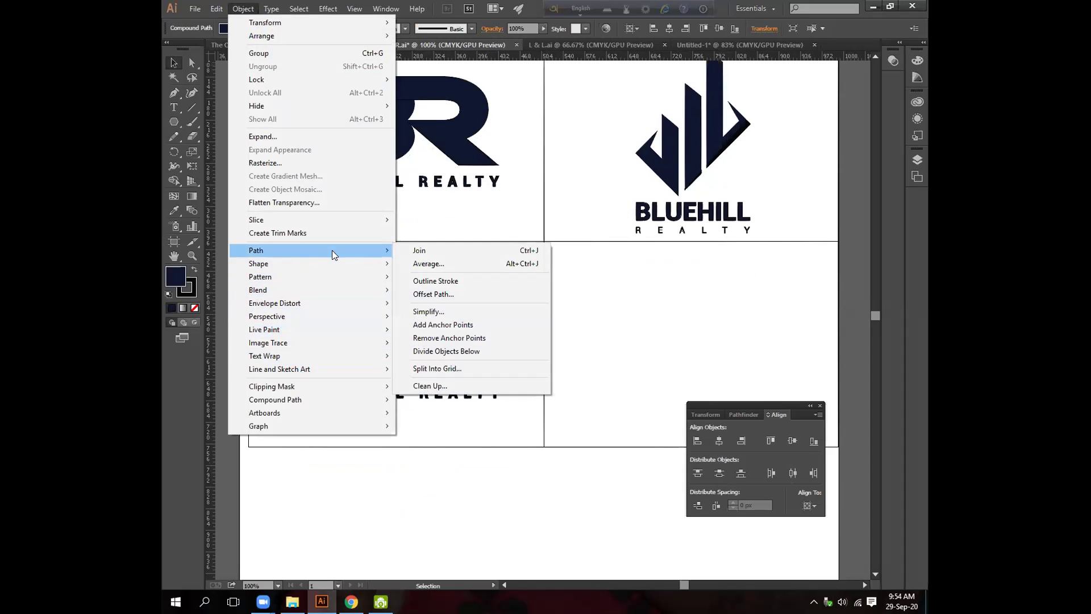
{"action": "left_click", "coordinate": [603, 427]}
- Offset the path of the B in the duplicated logo by 10 px with miter joins and a miter limit of 4
{"action": "left_click", "coordinate": [363, 364]}
{"action": "left_click", "coordinate": [243, 9]}
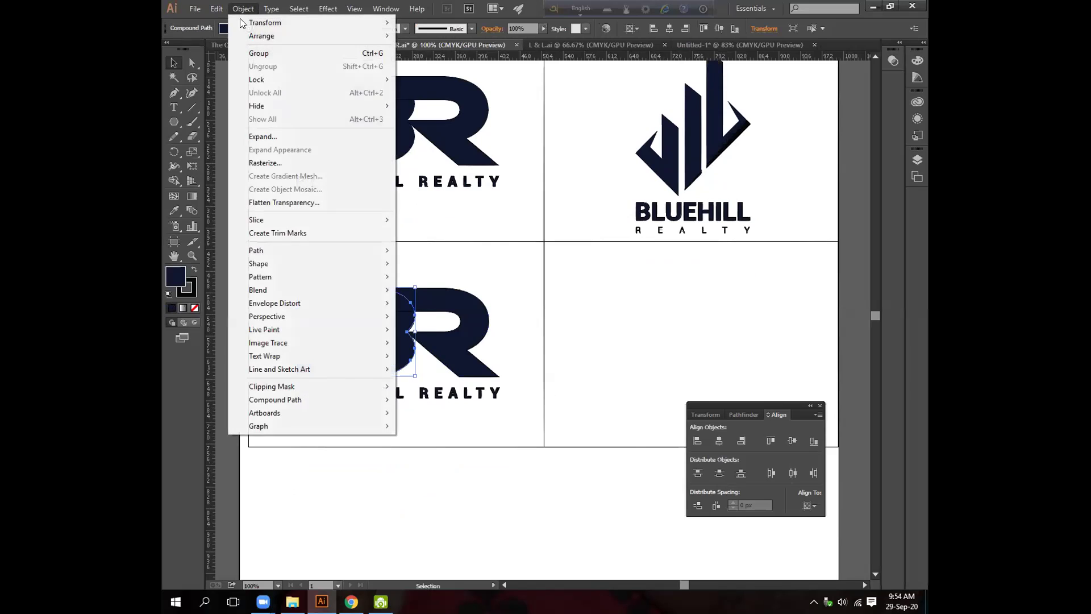
{"action": "mouse_move", "coordinate": [349, 251]}
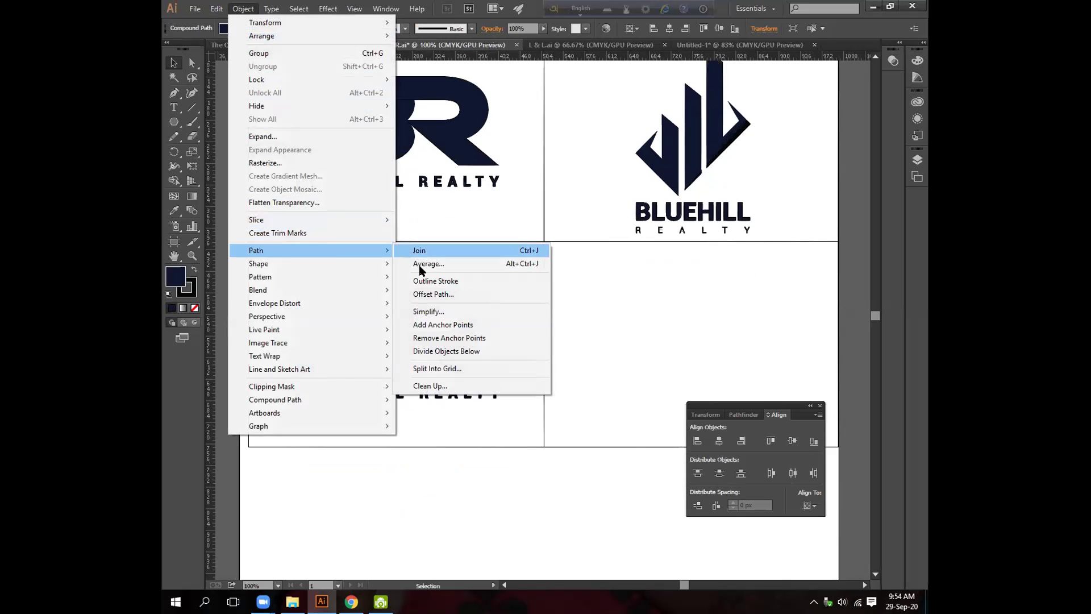
{"action": "left_click", "coordinate": [431, 294]}
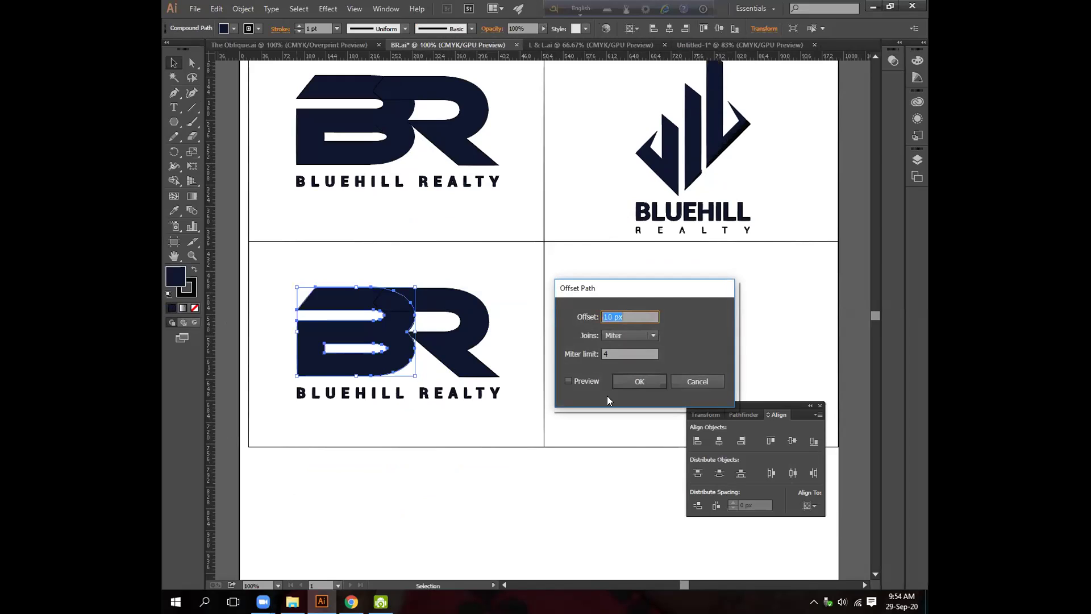
{"action": "left_click", "coordinate": [568, 382]}
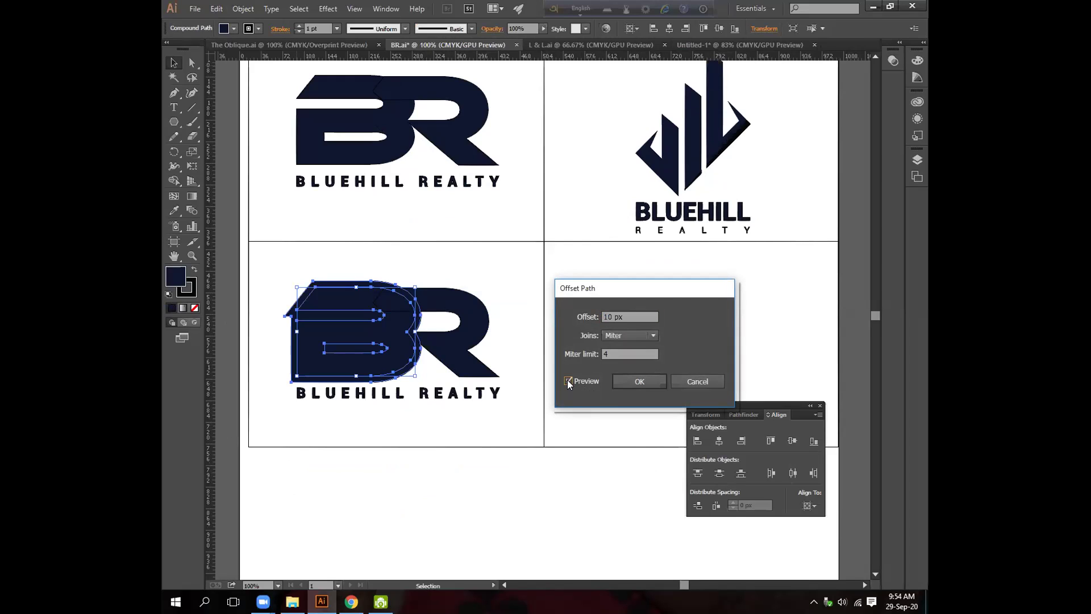
{"action": "left_click", "coordinate": [630, 380]}
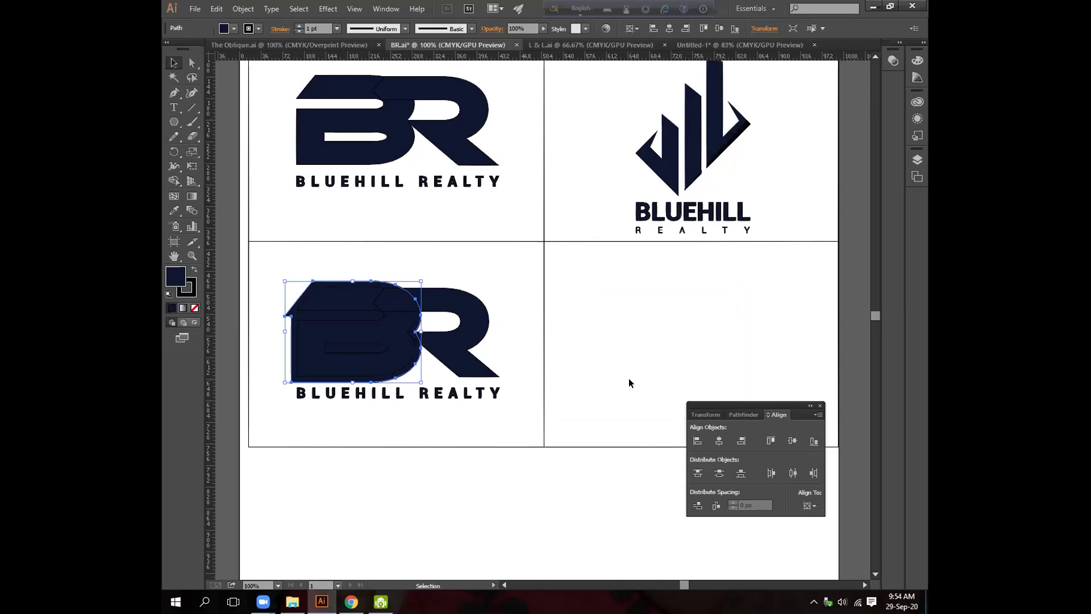
- Divide the overlapping B, its offset outline and the R of the duplicated logo with Pathfinder, and ungroup the pieces
{"action": "left_click_drag", "start_coordinate": [292, 255], "coordinate": [490, 367]}
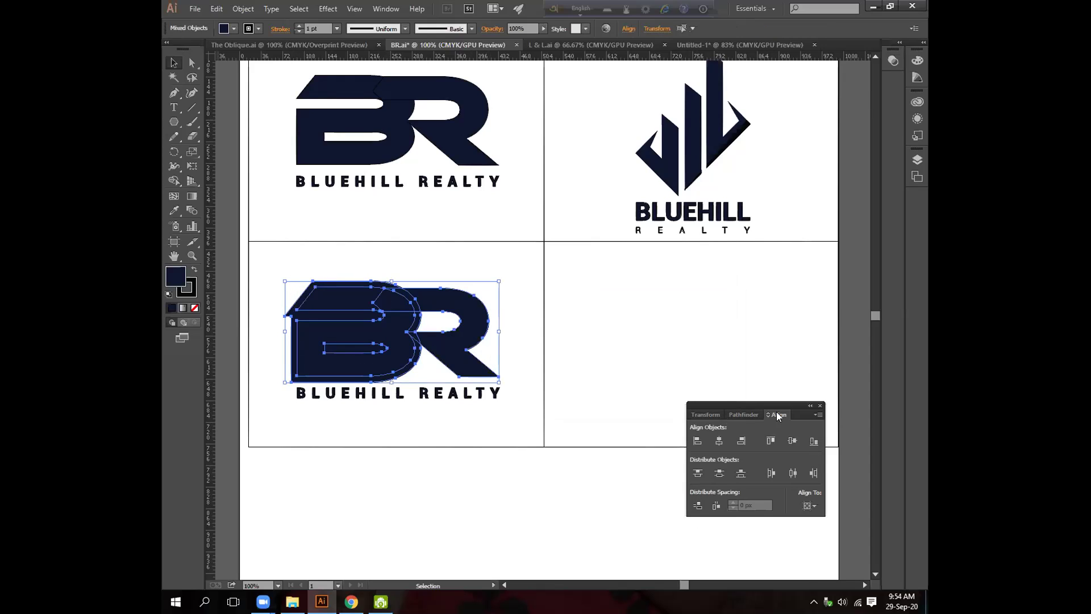
{"action": "left_click", "coordinate": [744, 415]}
{"action": "left_click", "coordinate": [700, 469]}
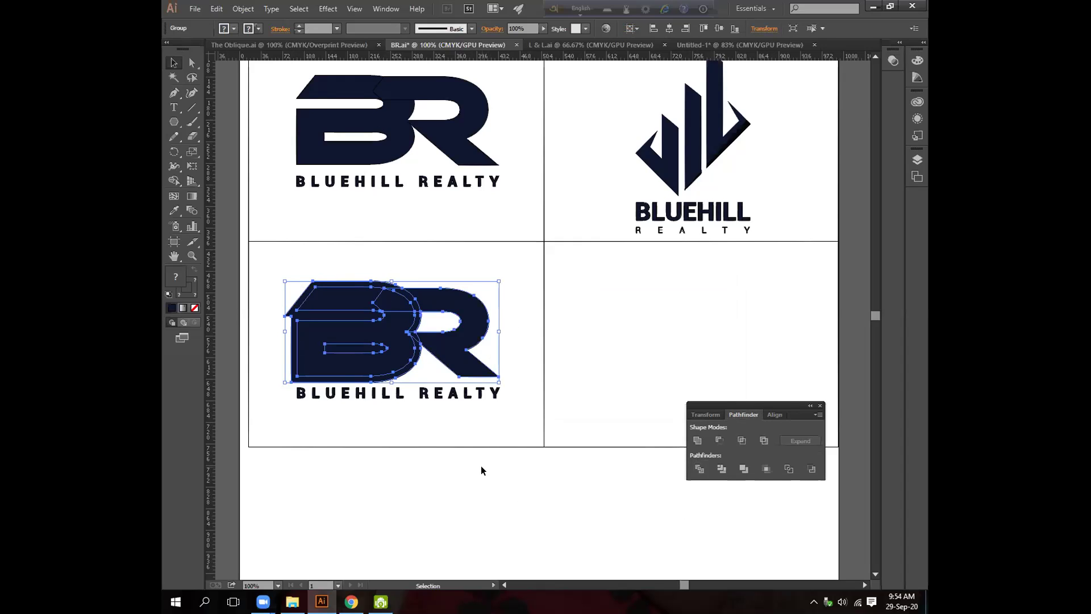
{"action": "right_click", "coordinate": [397, 337]}
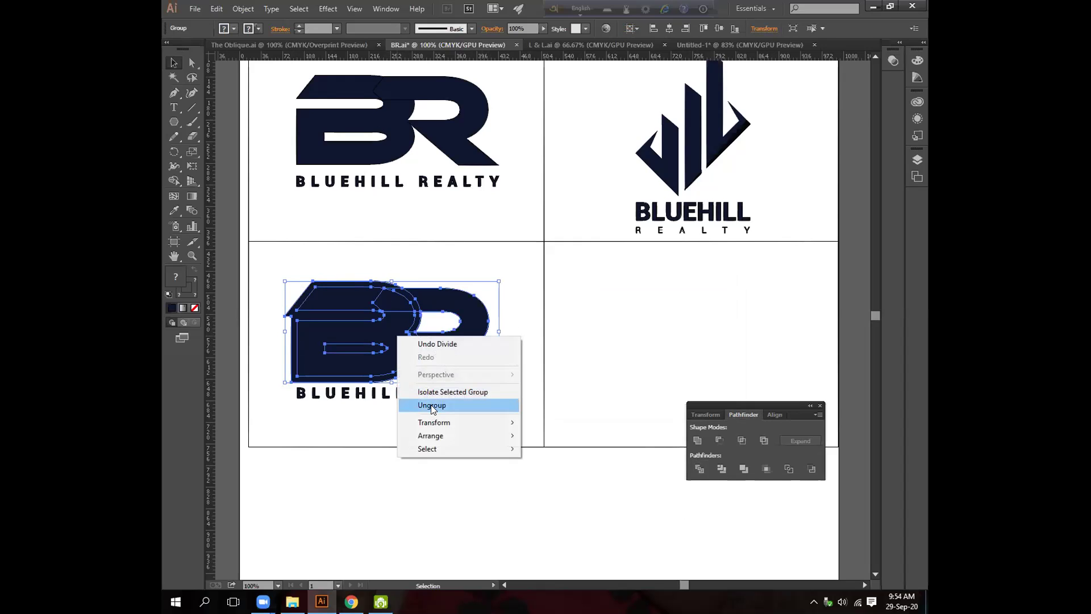
{"action": "left_click", "coordinate": [431, 404]}
{"action": "left_click", "coordinate": [432, 466]}
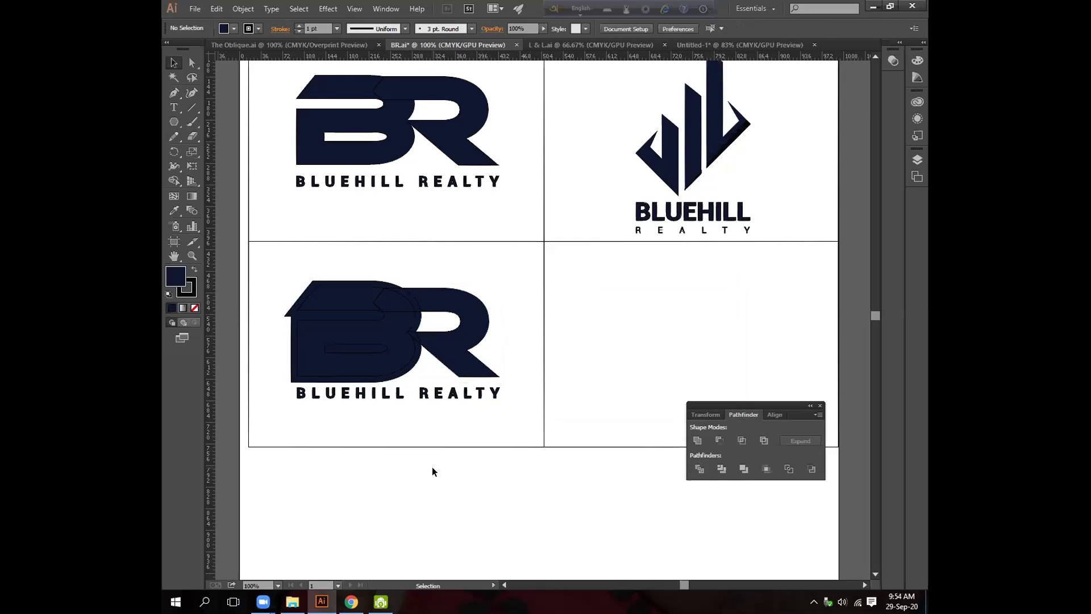
- Delete the divided offset sliver between the top curve of the B and the upper bar of the R
{"action": "left_click", "coordinate": [356, 353]}
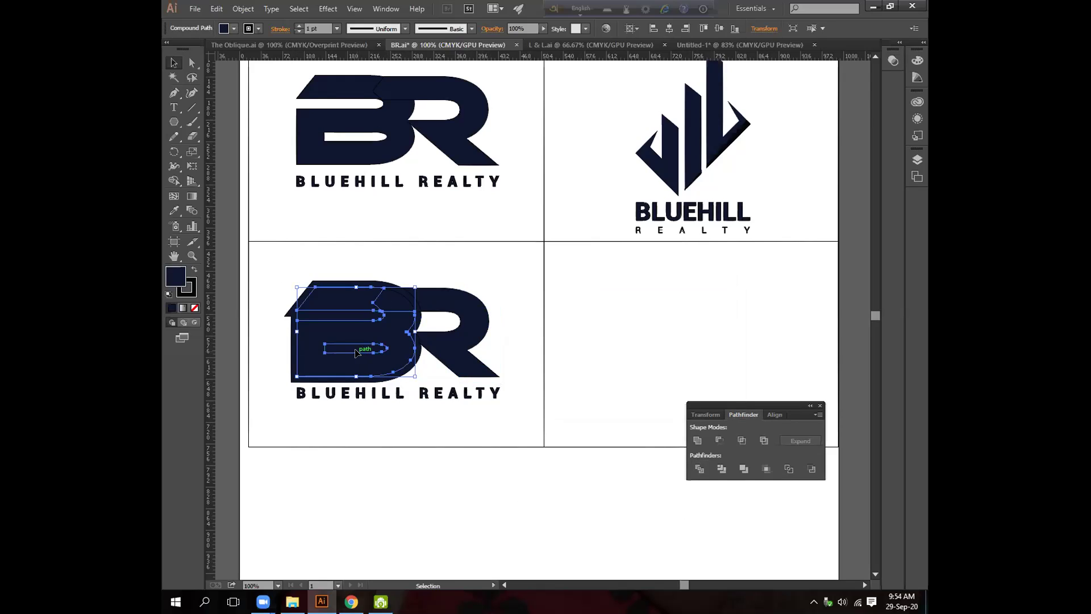
{"action": "right_click", "coordinate": [357, 354]}
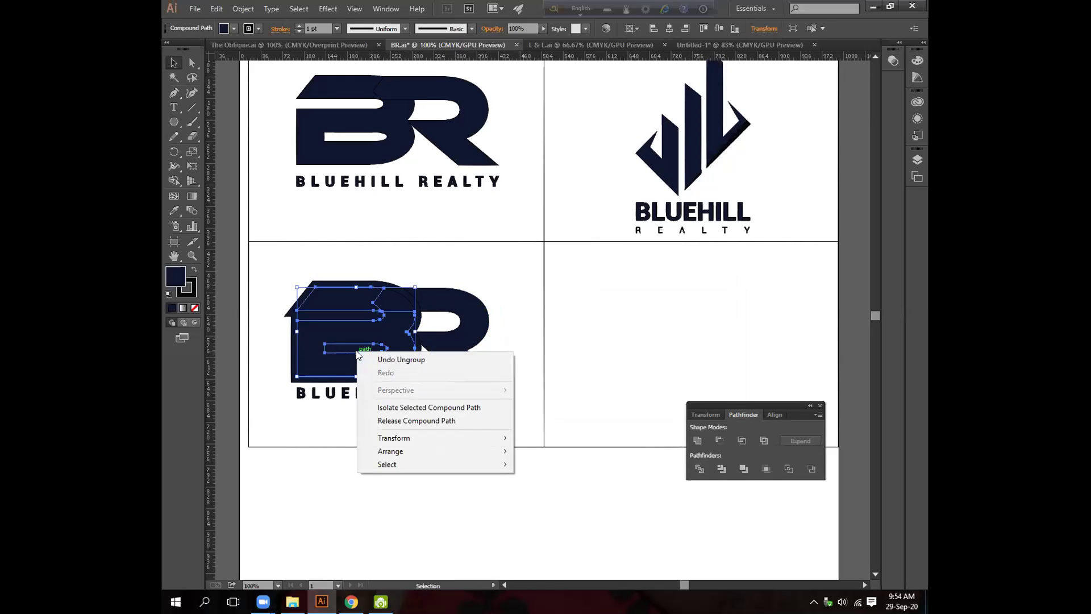
{"action": "left_click", "coordinate": [321, 415]}
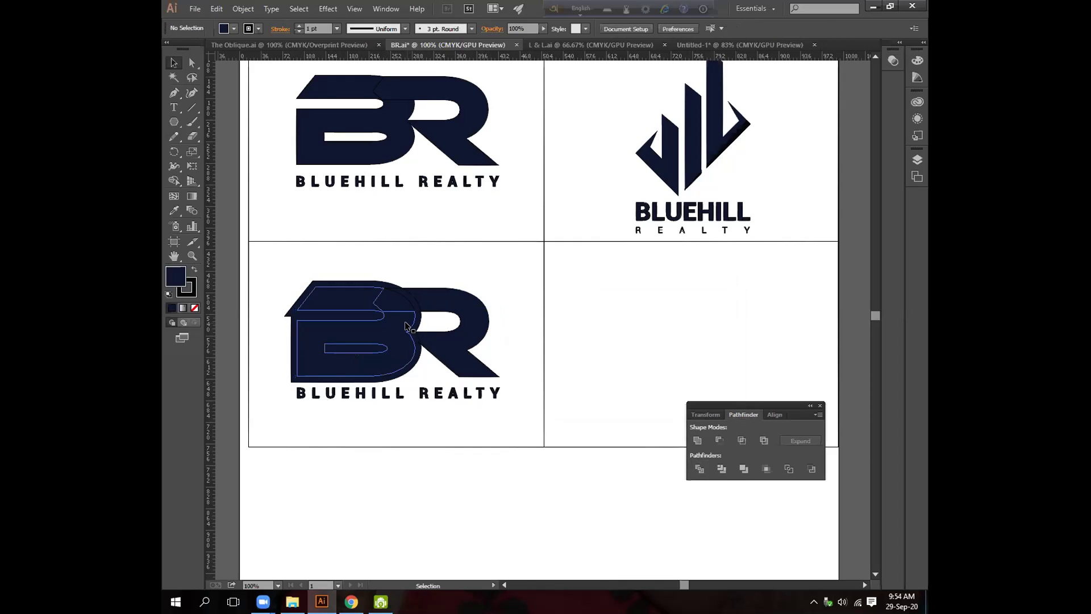
{"action": "left_click", "coordinate": [368, 345]}
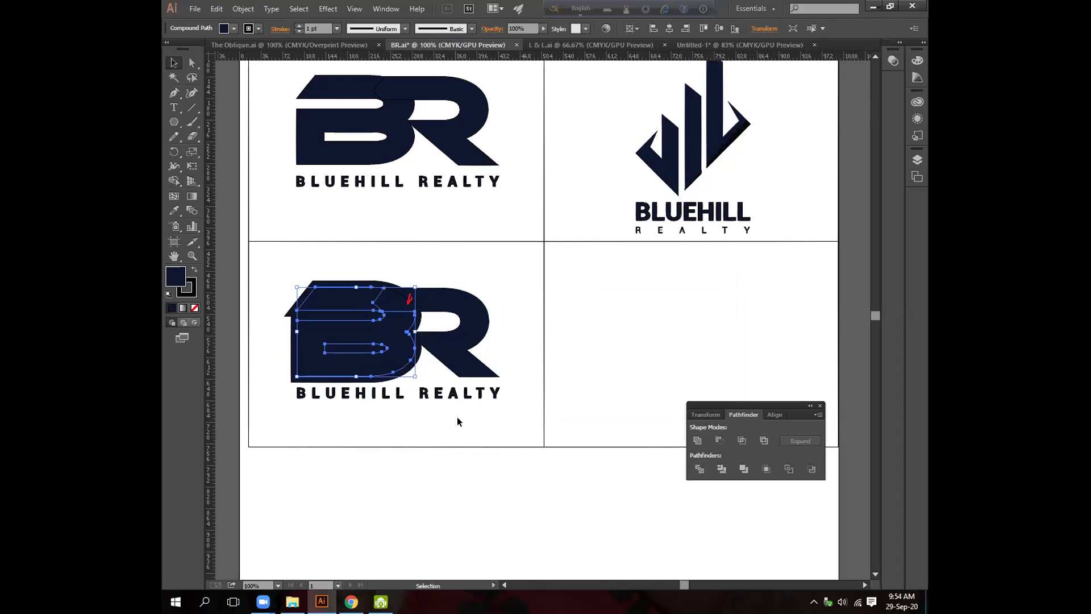
{"action": "left_click", "coordinate": [457, 491]}
{"action": "left_click", "coordinate": [409, 299]}
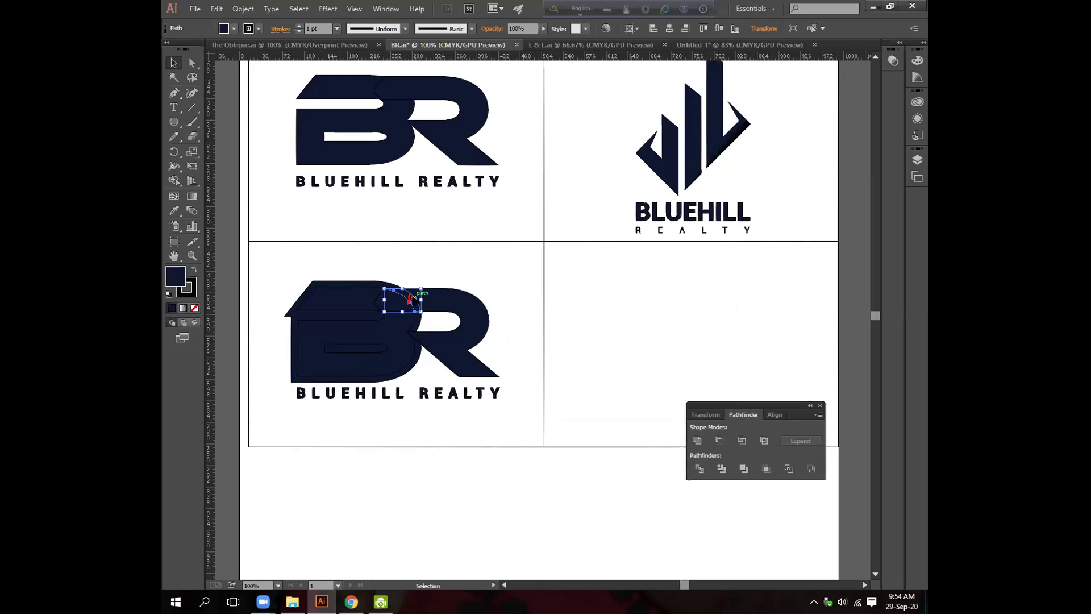
{"action": "key", "text": "Delete"}
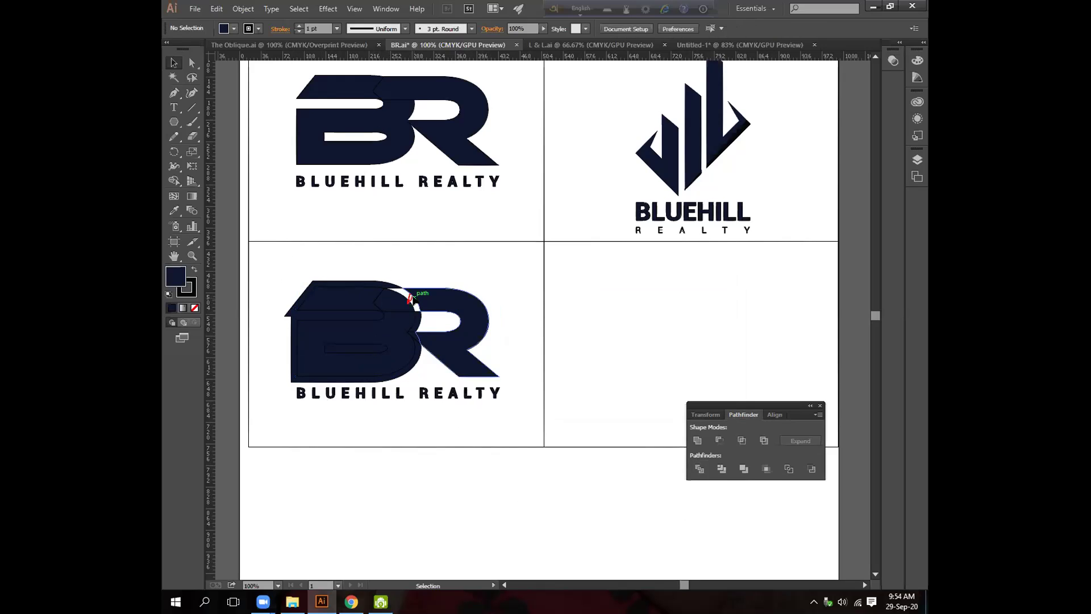
- Delete the offset outline piece that surrounds the B in the duplicated logo
{"action": "left_click", "coordinate": [415, 358]}
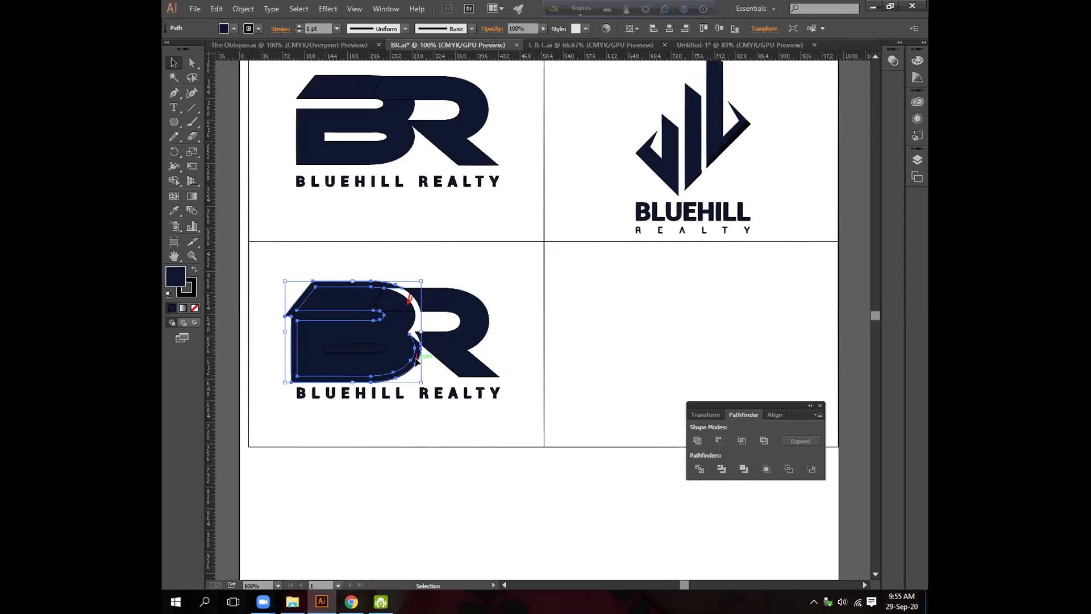
{"action": "key", "text": "ctrl+shift+a"}
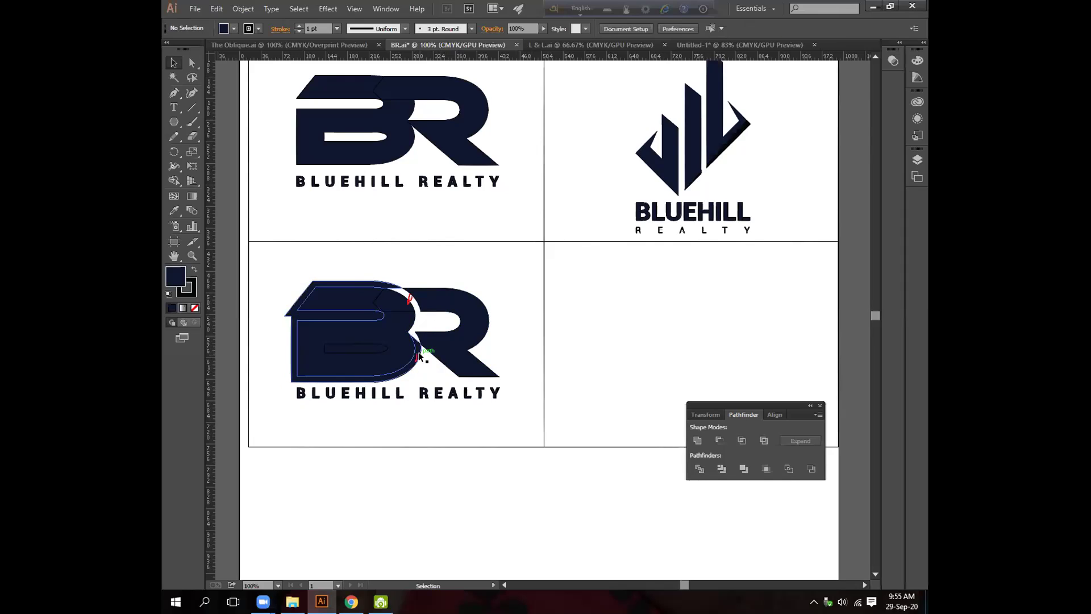
{"action": "left_click", "coordinate": [418, 353]}
{"action": "left_click", "coordinate": [432, 366]}
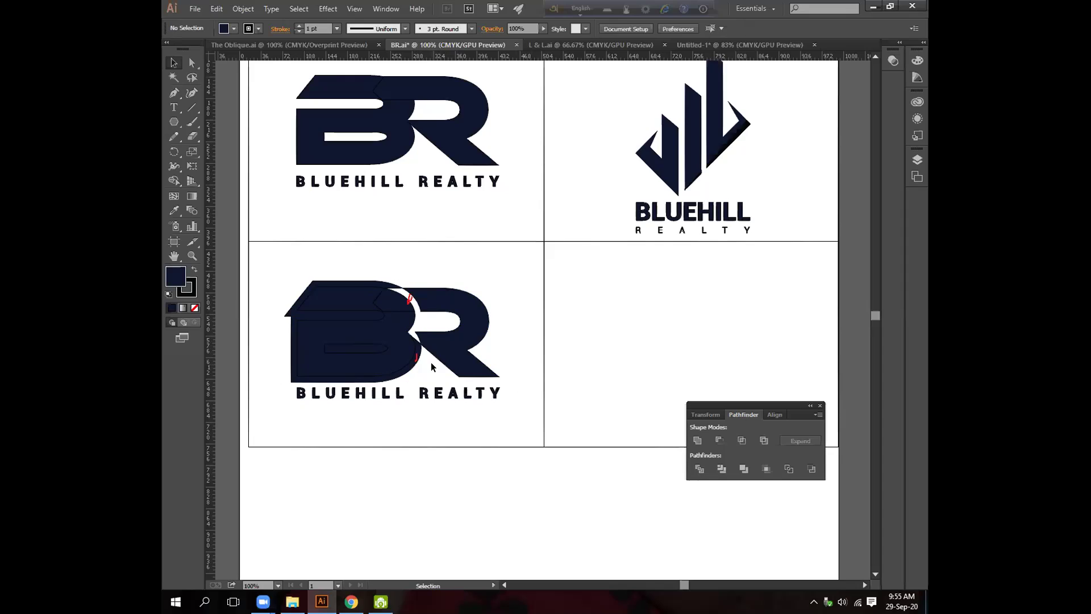
{"action": "left_click", "coordinate": [418, 355]}
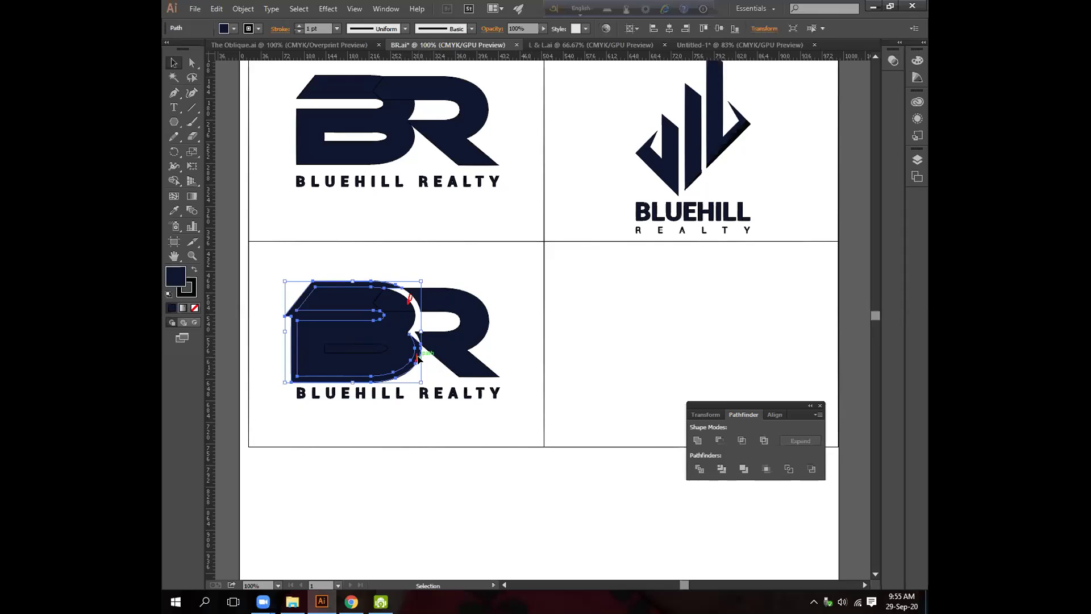
{"action": "left_click", "coordinate": [432, 372]}
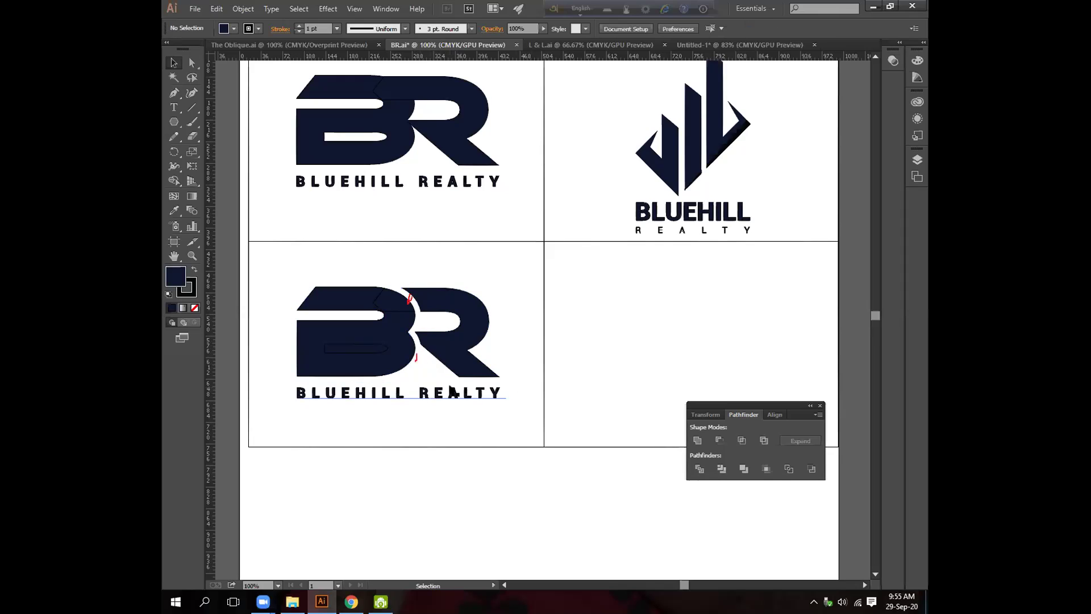
{"action": "left_click", "coordinate": [353, 346]}
{"action": "key", "text": "Delete"}
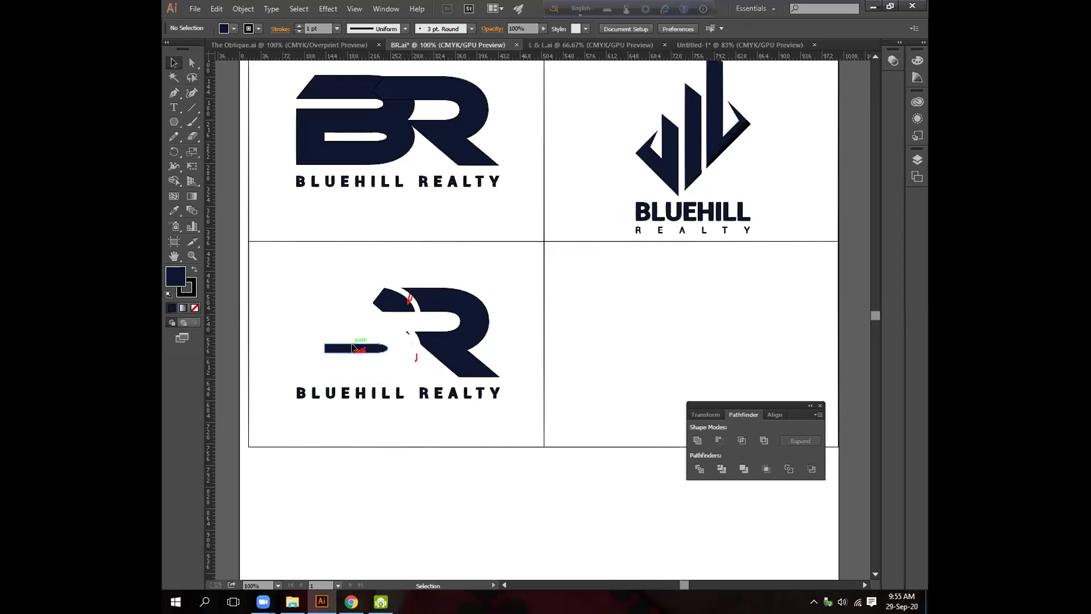
{"action": "key", "text": "ctrl+z"}
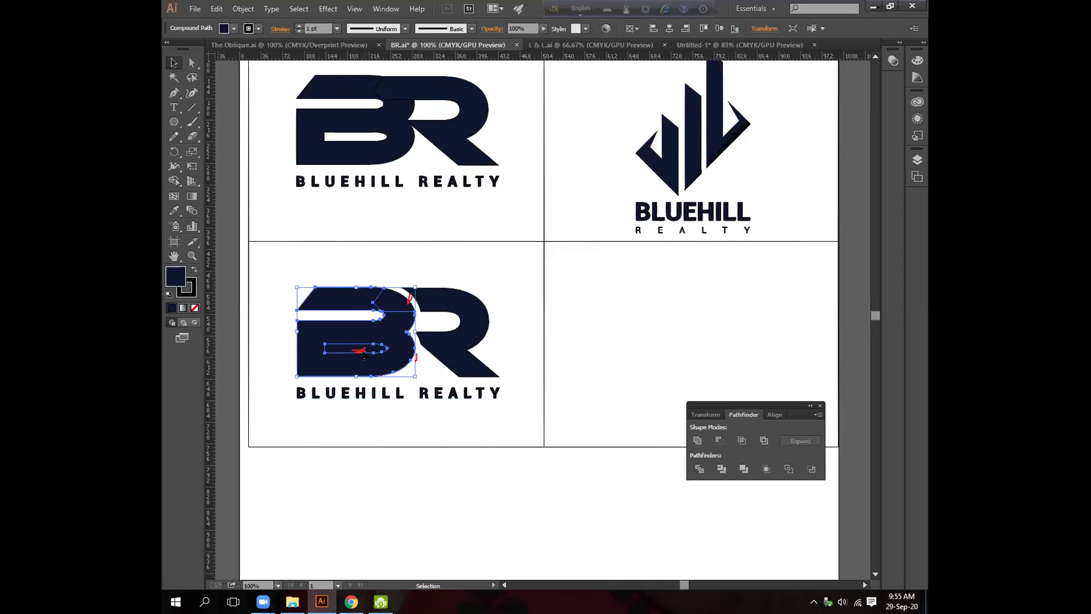
{"action": "left_click", "coordinate": [426, 409]}
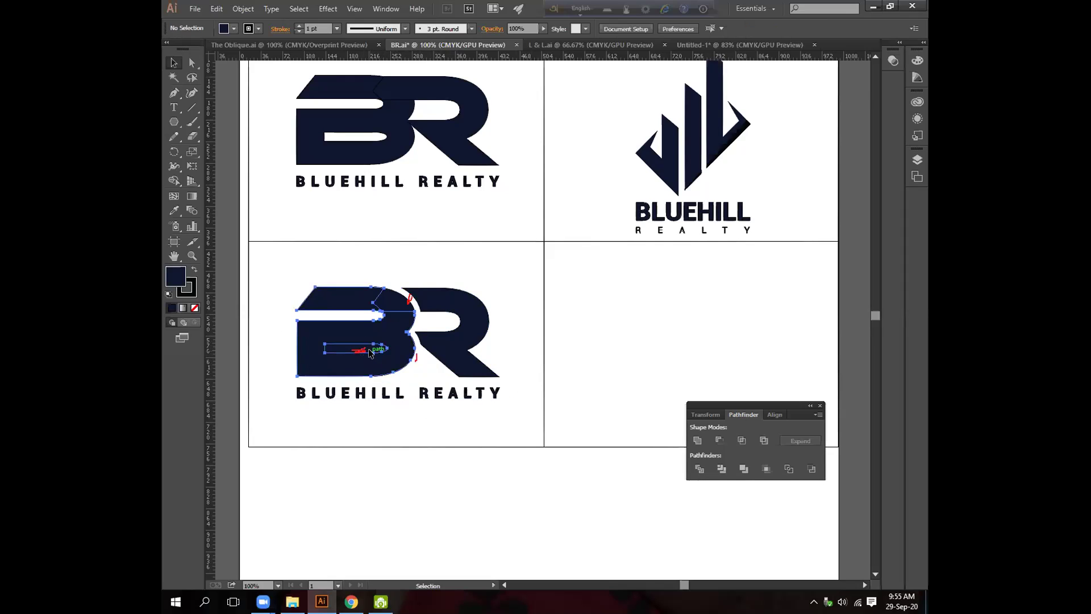
- Delete the piece that fills the lower counter of the B in the duplicated logo
{"action": "left_click", "coordinate": [369, 352]}
{"action": "right_click", "coordinate": [371, 352]}
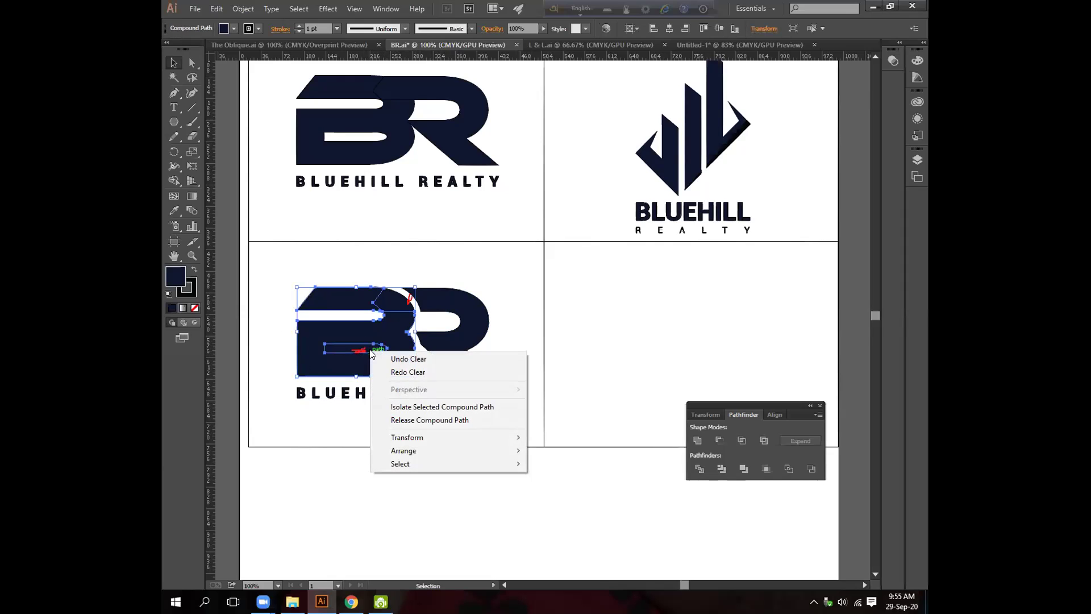
{"action": "left_click", "coordinate": [349, 352]}
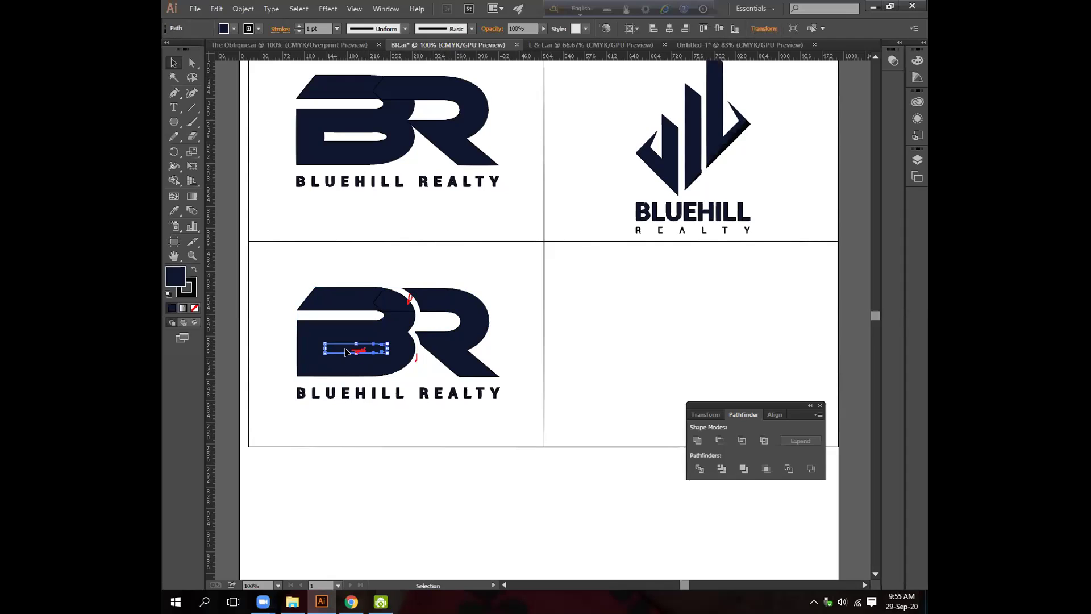
{"action": "left_click", "coordinate": [493, 457]}
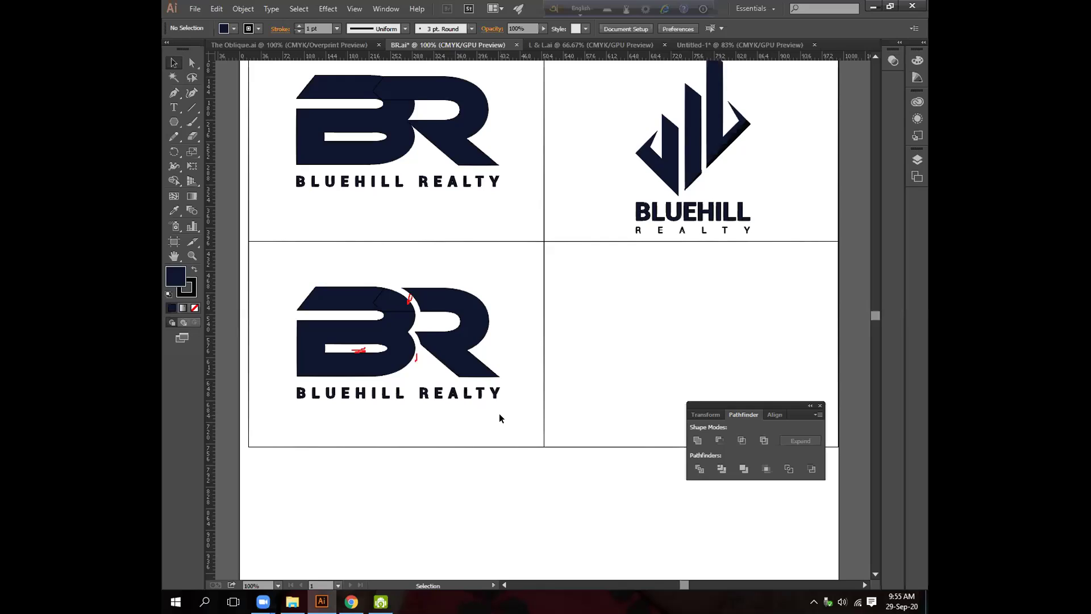
{"action": "left_click", "coordinate": [399, 355]}
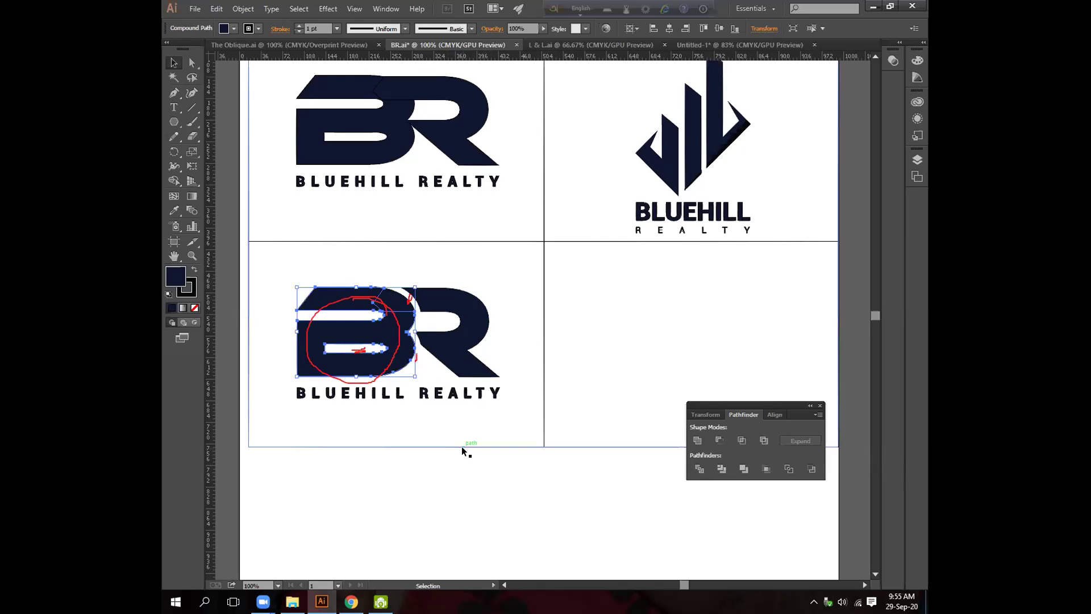
{"action": "left_click", "coordinate": [435, 489]}
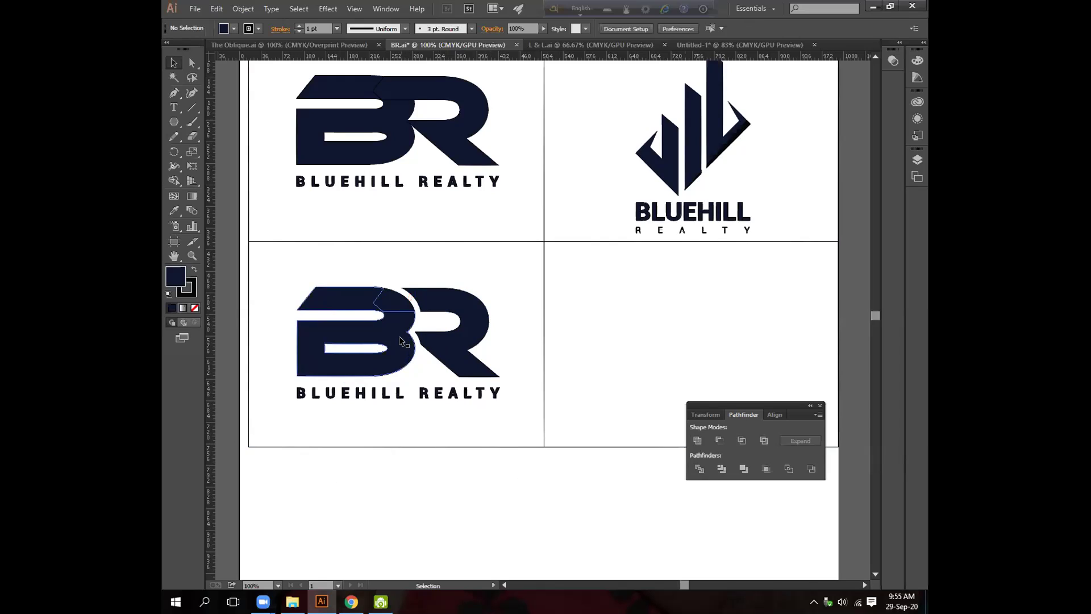
- Set the stroke to None on the small divided piece in the upper curve of the B
{"action": "left_click", "coordinate": [396, 308]}
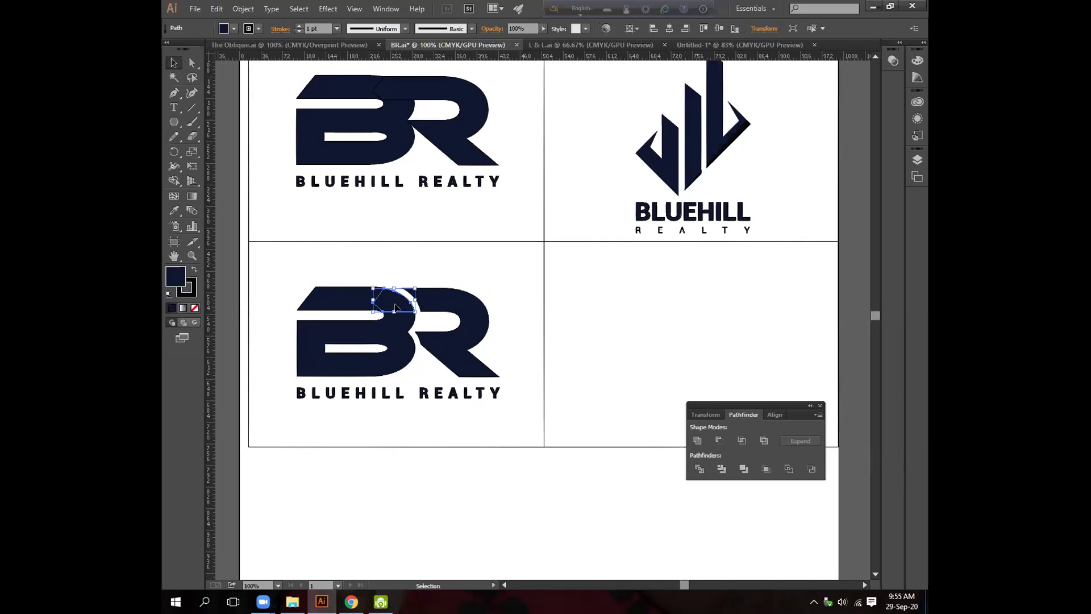
{"action": "left_click", "coordinate": [395, 310], "text": "shift"}
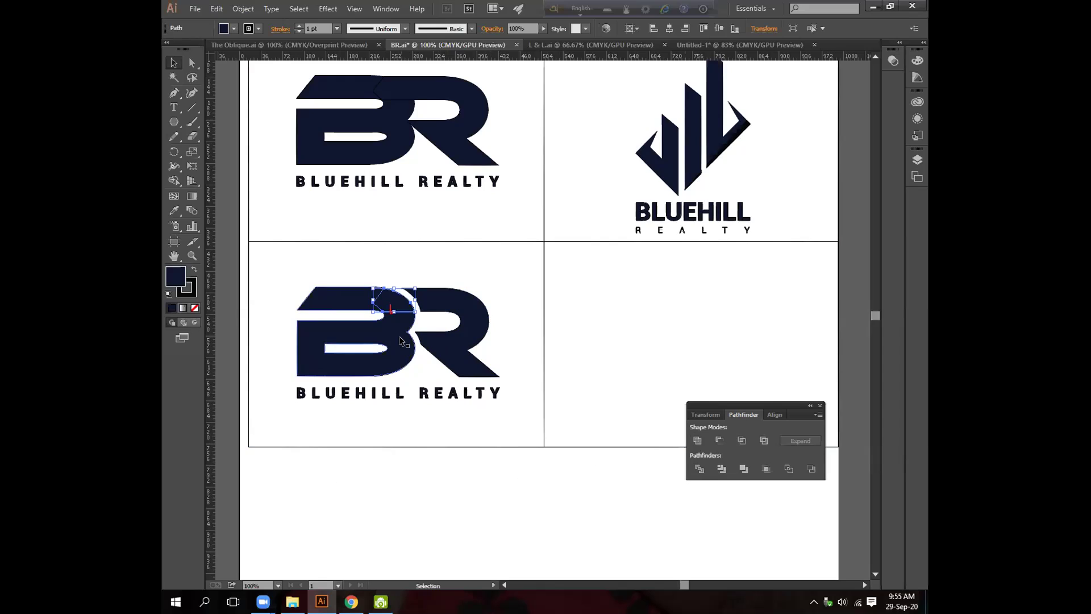
{"action": "left_click", "coordinate": [397, 332], "text": "shift"}
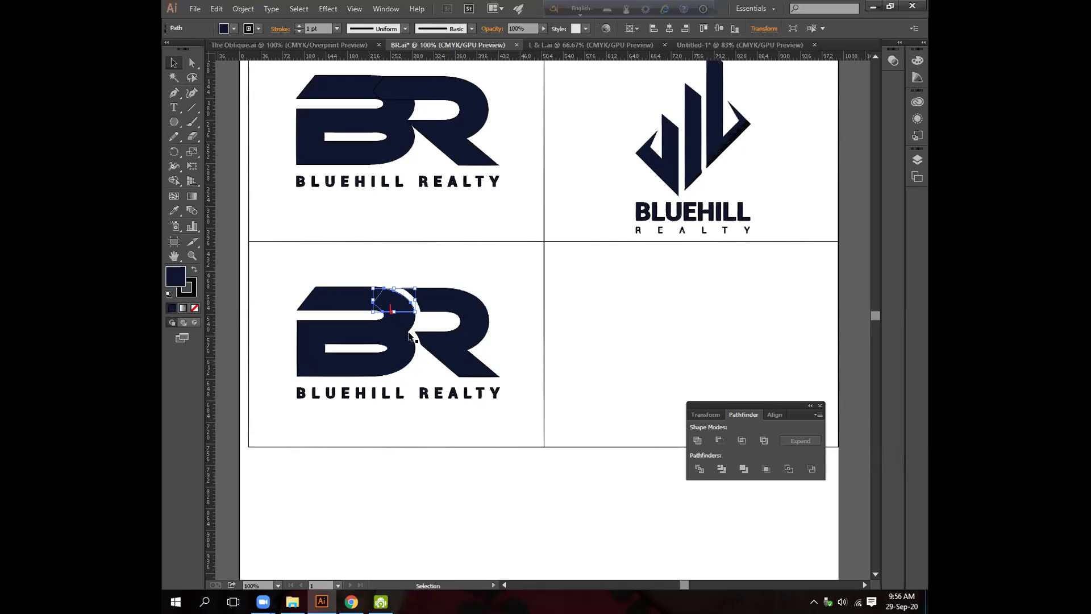
{"action": "left_click", "coordinate": [431, 429]}
{"action": "left_click", "coordinate": [390, 308]}
{"action": "left_click", "coordinate": [398, 311], "text": "shift"}
{"action": "left_click", "coordinate": [398, 312], "text": "shift"}
{"action": "left_click", "coordinate": [400, 318], "text": "shift"}
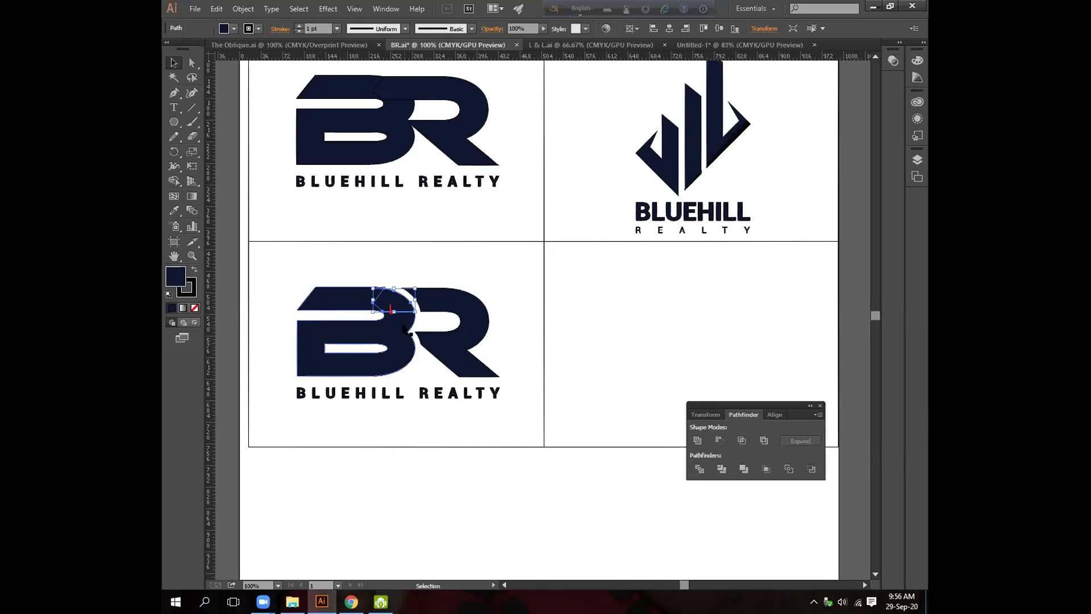
{"action": "left_click", "coordinate": [258, 29]}
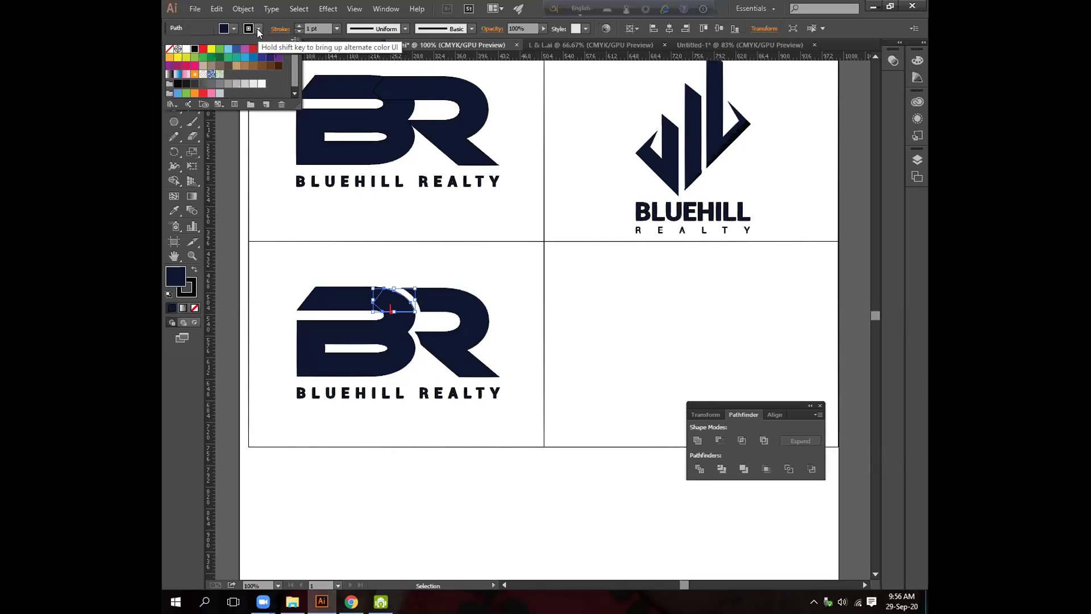
{"action": "left_click", "coordinate": [170, 50]}
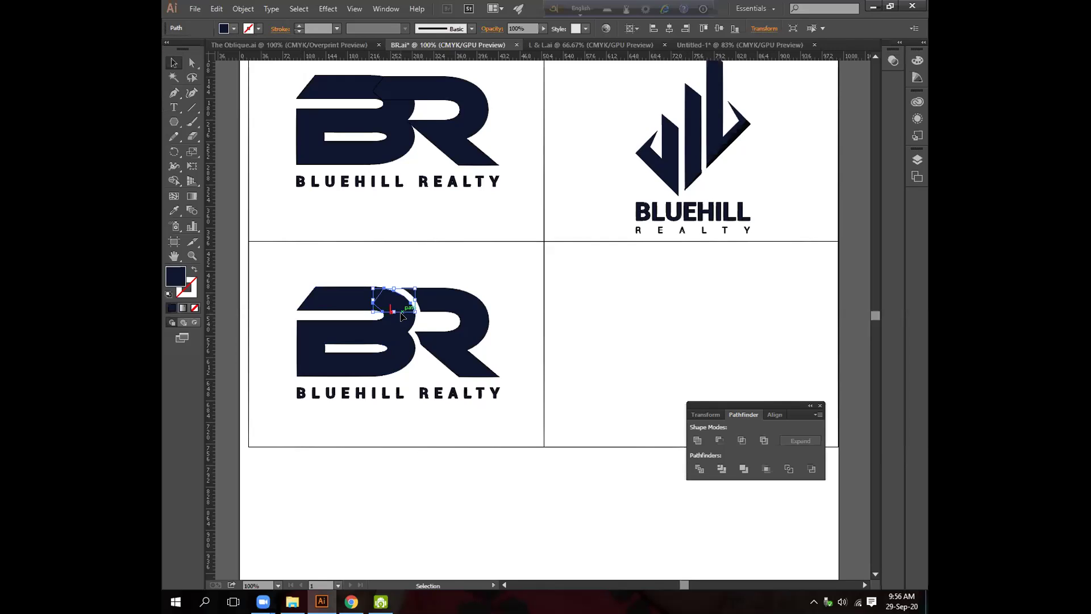
{"action": "left_click", "coordinate": [450, 418]}
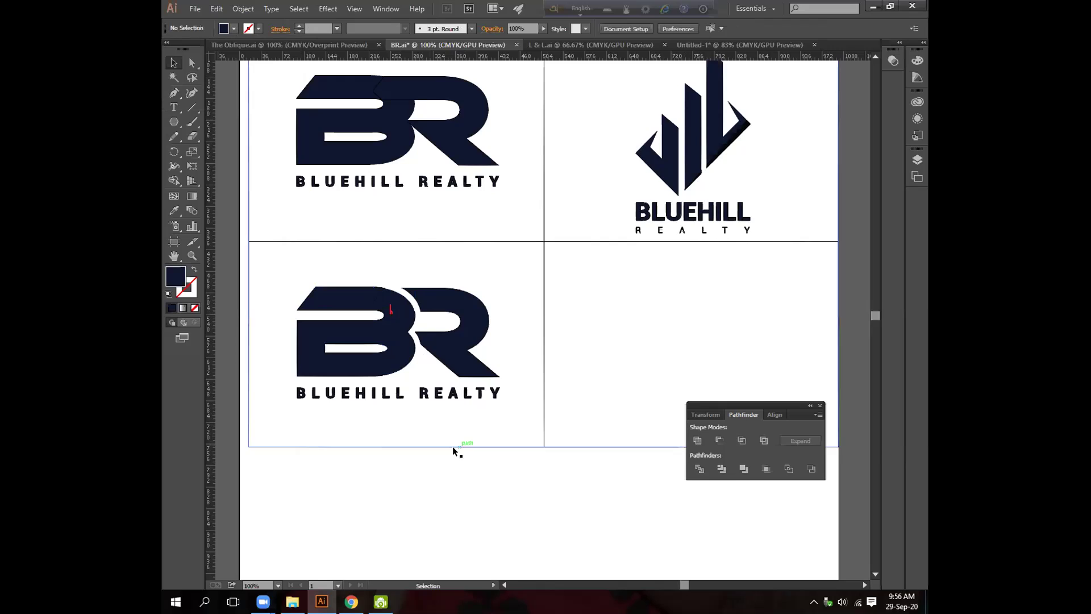
- Merge the small upper-curve piece with the rest of the B using Pathfinder Unite
{"action": "left_click", "coordinate": [396, 314]}
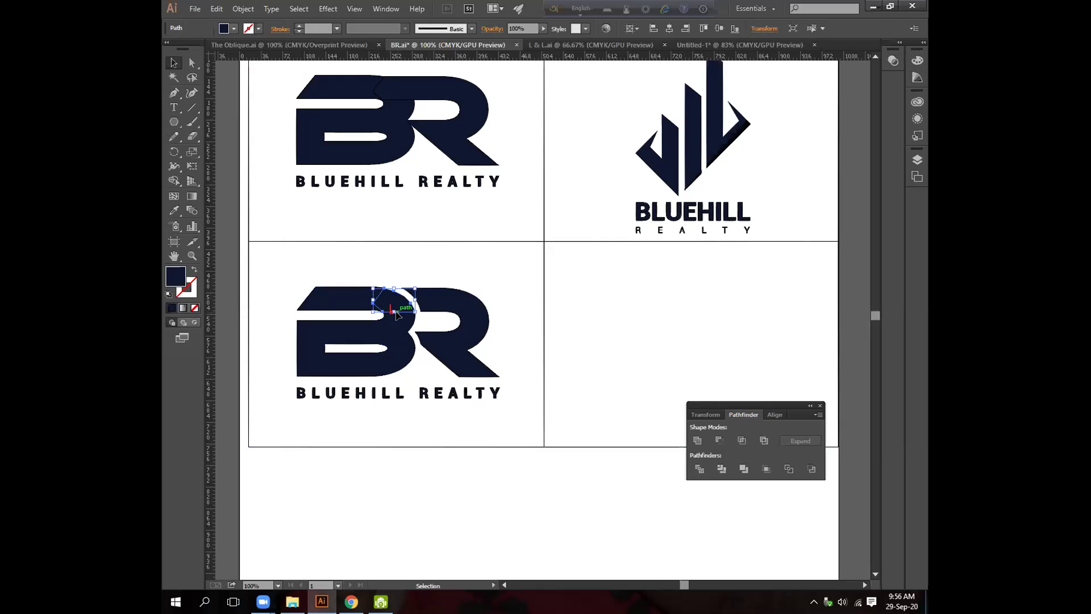
{"action": "key", "text": "Delete"}
{"action": "key", "text": "ctrl+z"}
{"action": "key", "text": "a"}
{"action": "key", "text": "v"}
{"action": "left_click", "coordinate": [398, 342], "text": "shift"}
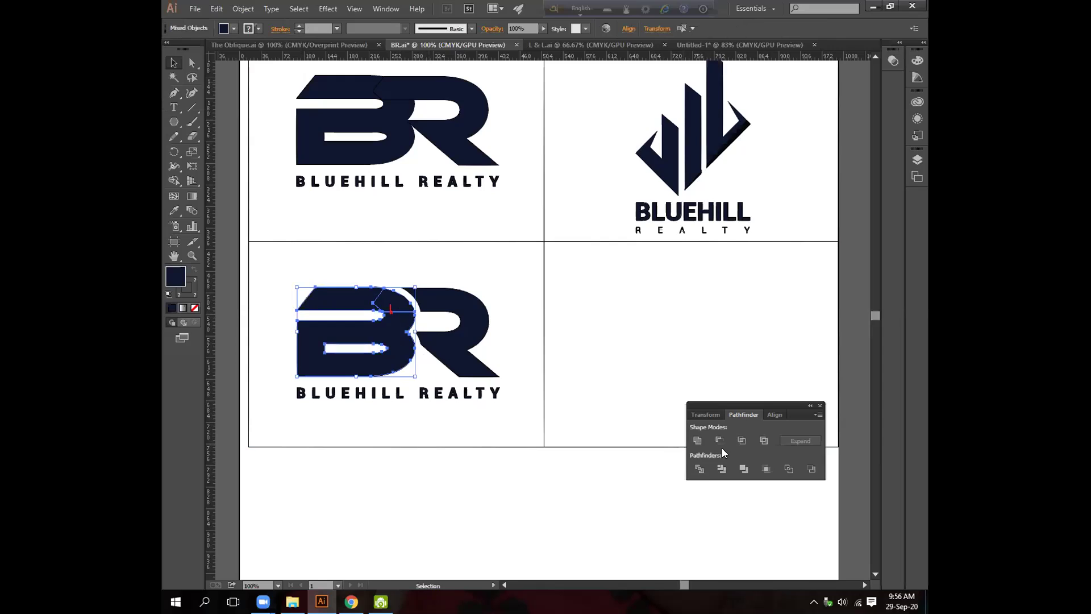
{"action": "left_click", "coordinate": [697, 440]}
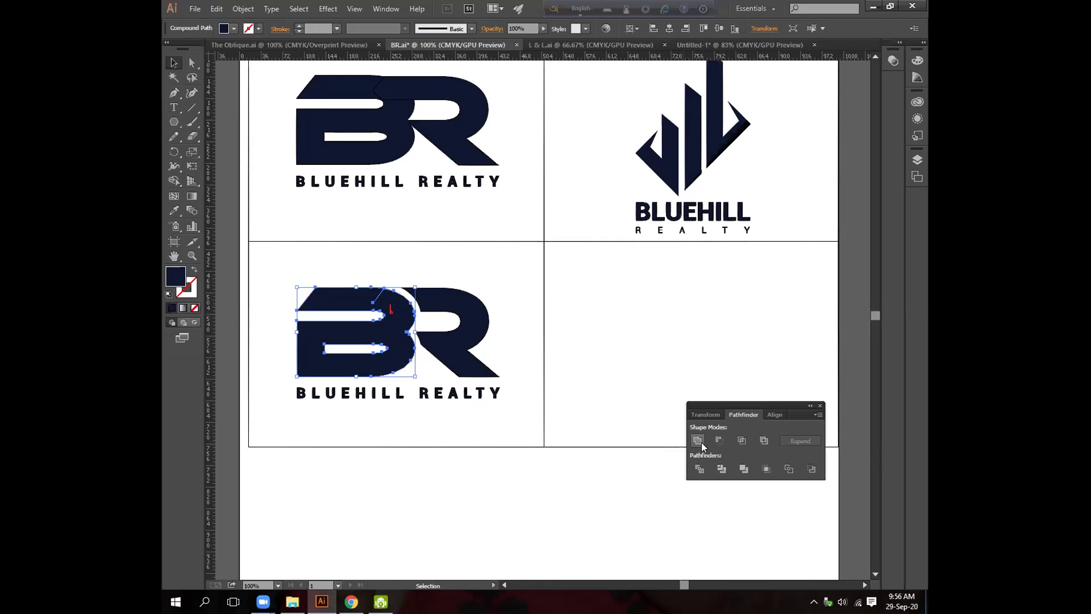
{"action": "left_click", "coordinate": [455, 455]}
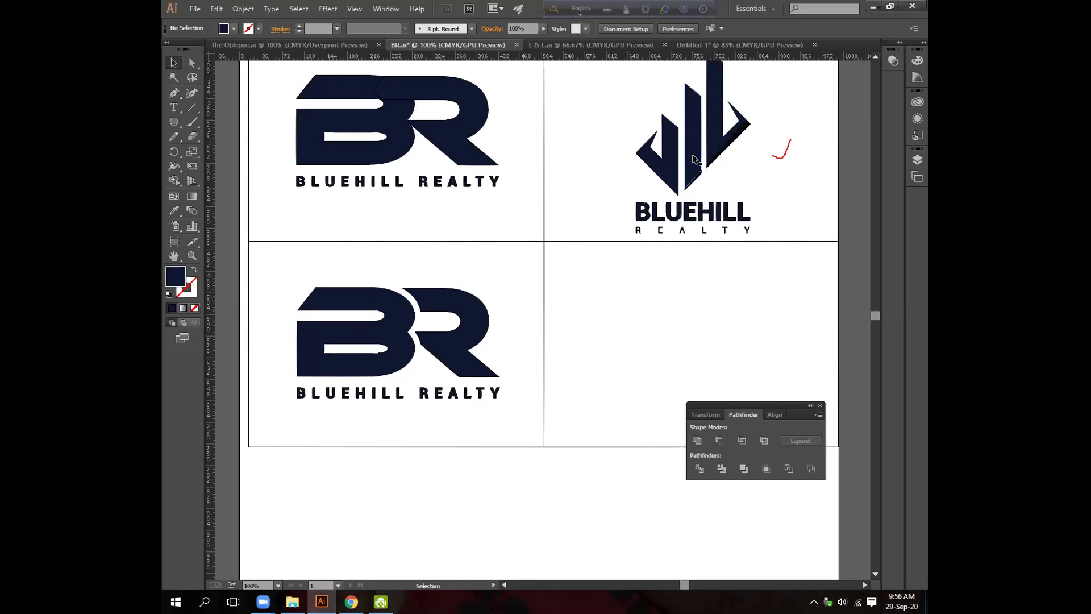
- Look at the L & L.ai logo, switch to Chrome and open the Freelancer contest "design a minimalist logo with our company name" from the bookmarked projects
{"action": "scroll", "coordinate": [734, 200], "scroll_direction": "up", "scroll_amount": 1}
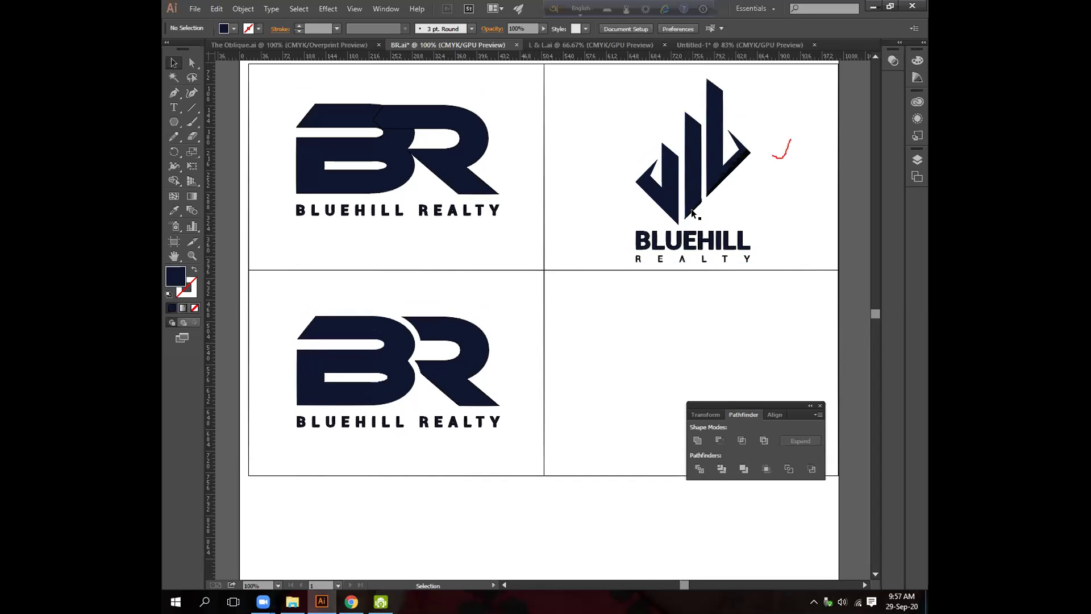
{"action": "left_click", "coordinate": [569, 44]}
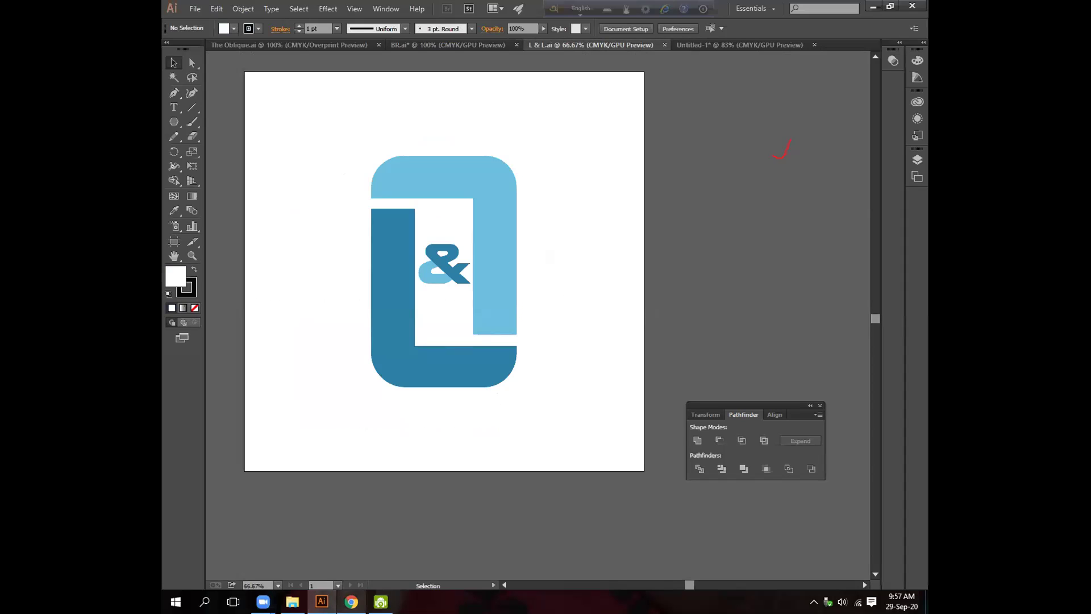
{"action": "mouse_move", "coordinate": [351, 601]}
{"action": "left_click", "coordinate": [350, 534]}
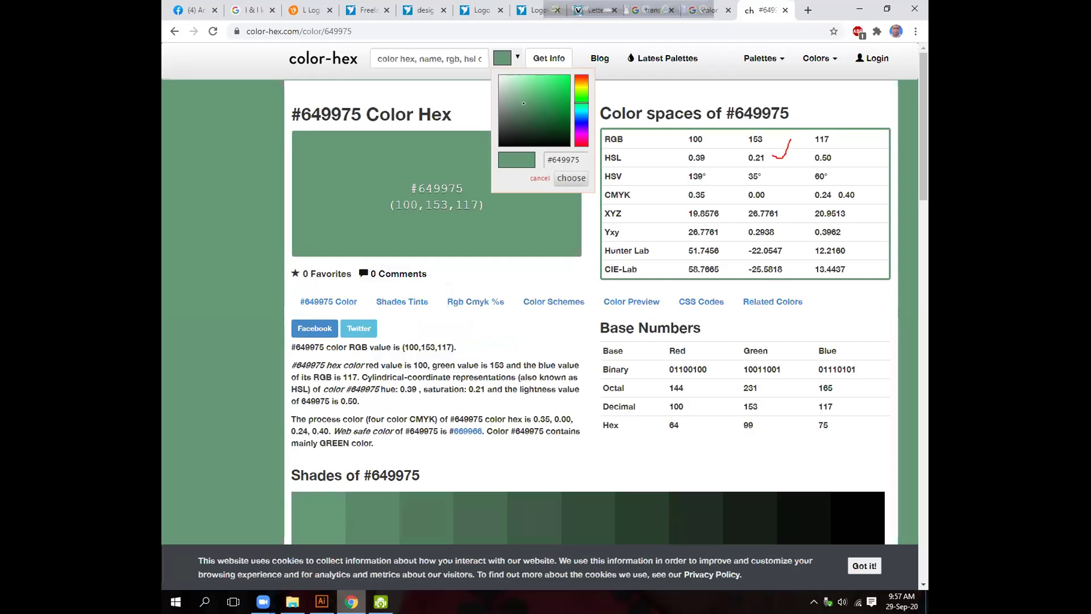
{"action": "left_click", "coordinate": [368, 7]}
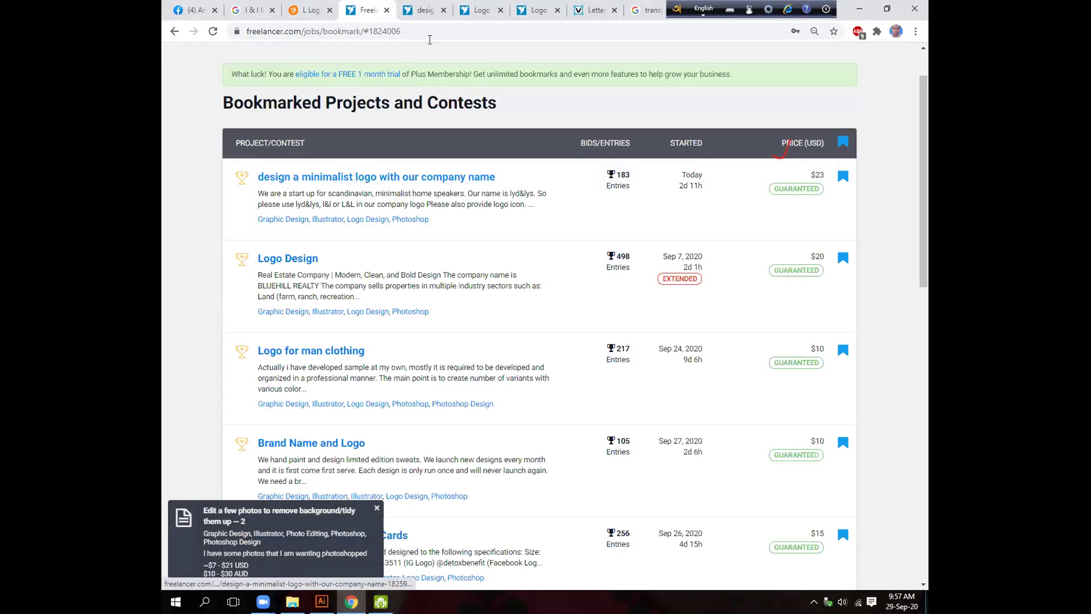
{"action": "left_click", "coordinate": [430, 11]}
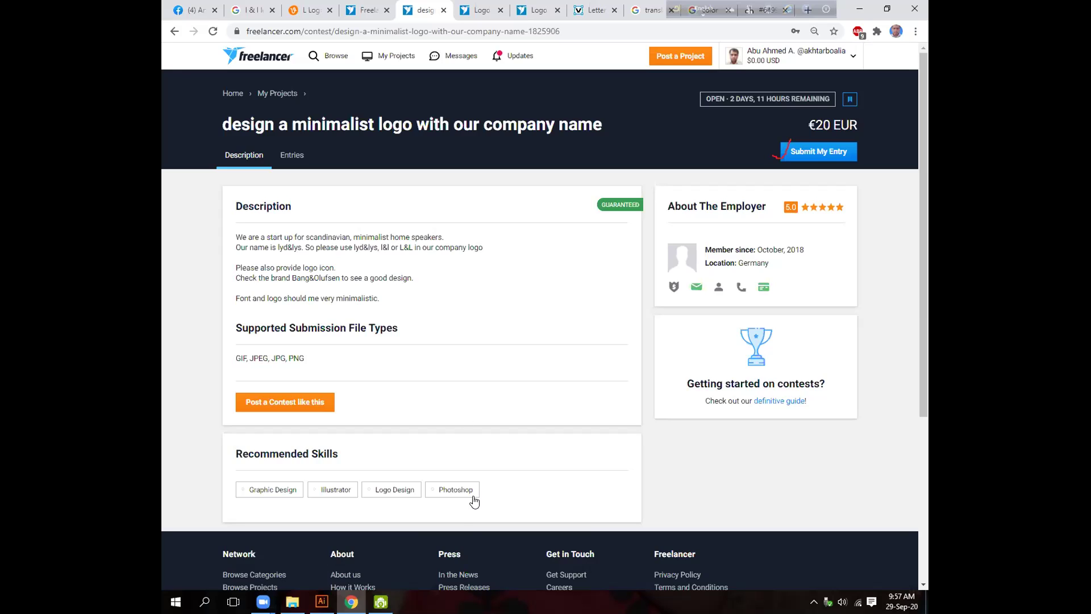
- Check the L & L.ai logo in Illustrator against the company name options in the Freelancer contest description in Chrome
{"action": "left_click", "coordinate": [322, 602]}
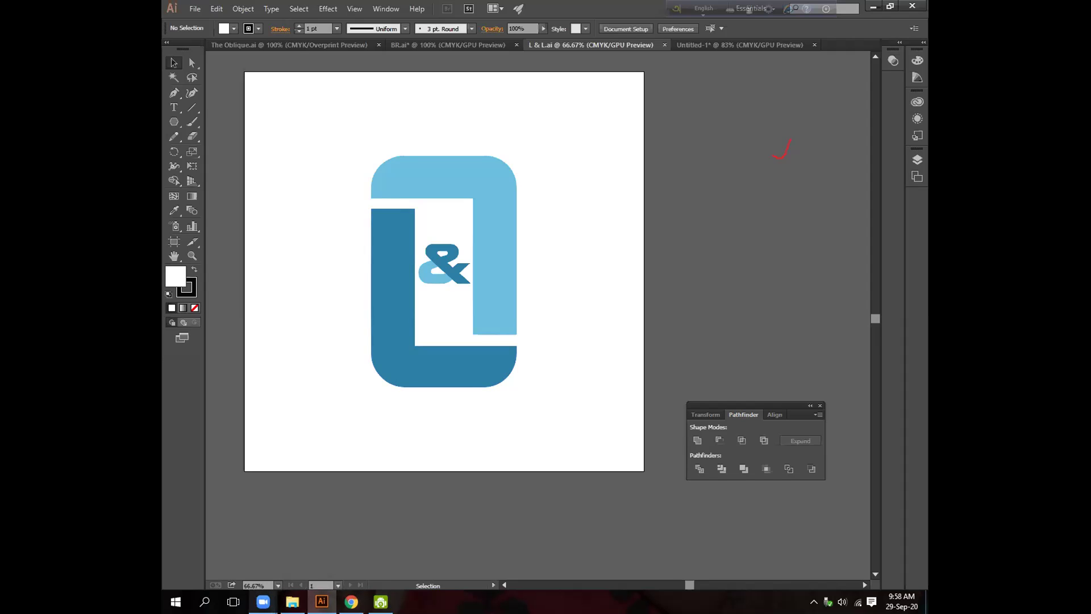
{"action": "key", "text": "alt+Tab"}
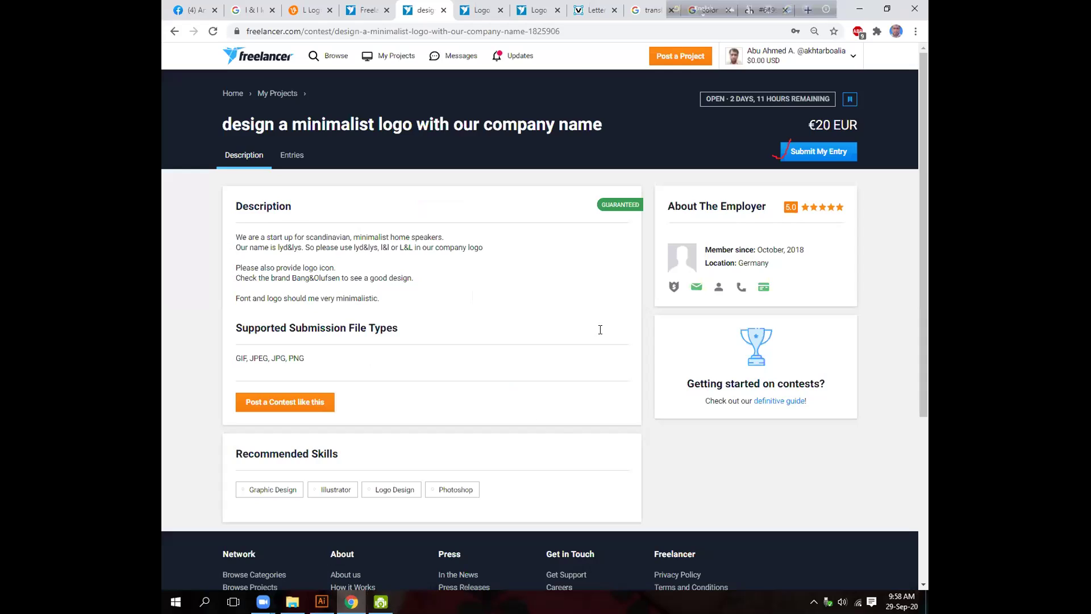
{"action": "left_click", "coordinate": [581, 30]}
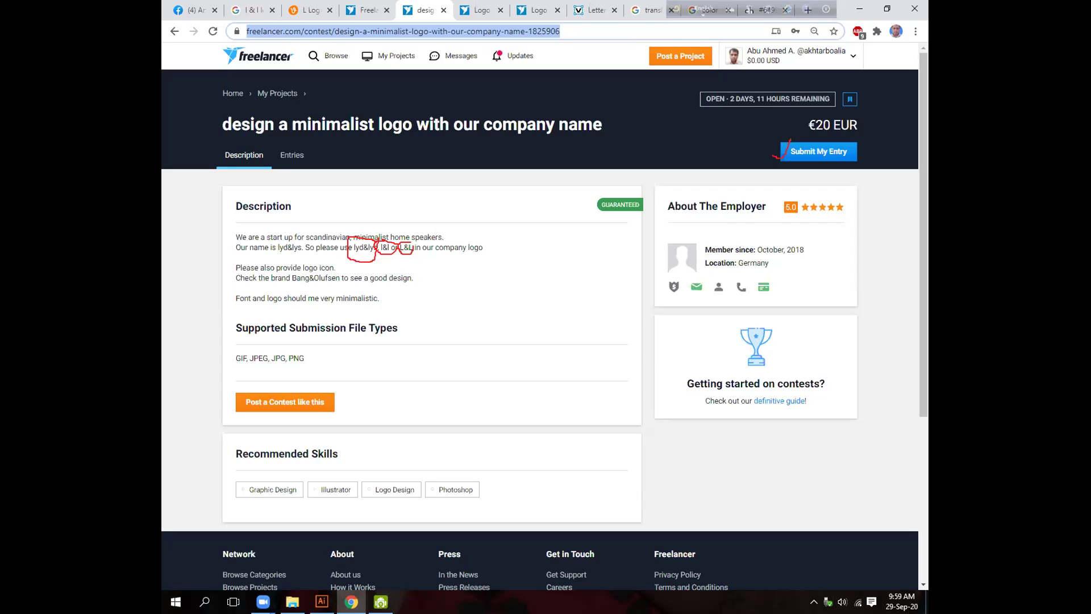
{"action": "key", "text": "Escape"}
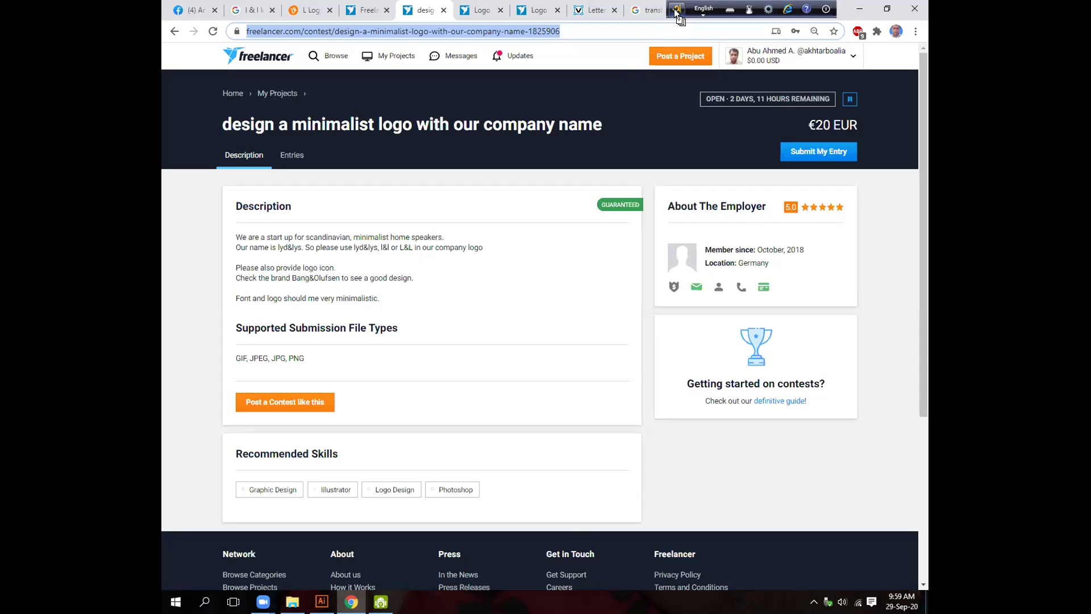
- Search Google for "logo l & l" in a new browser tab and look over the image results
{"action": "left_click", "coordinate": [674, 8]}
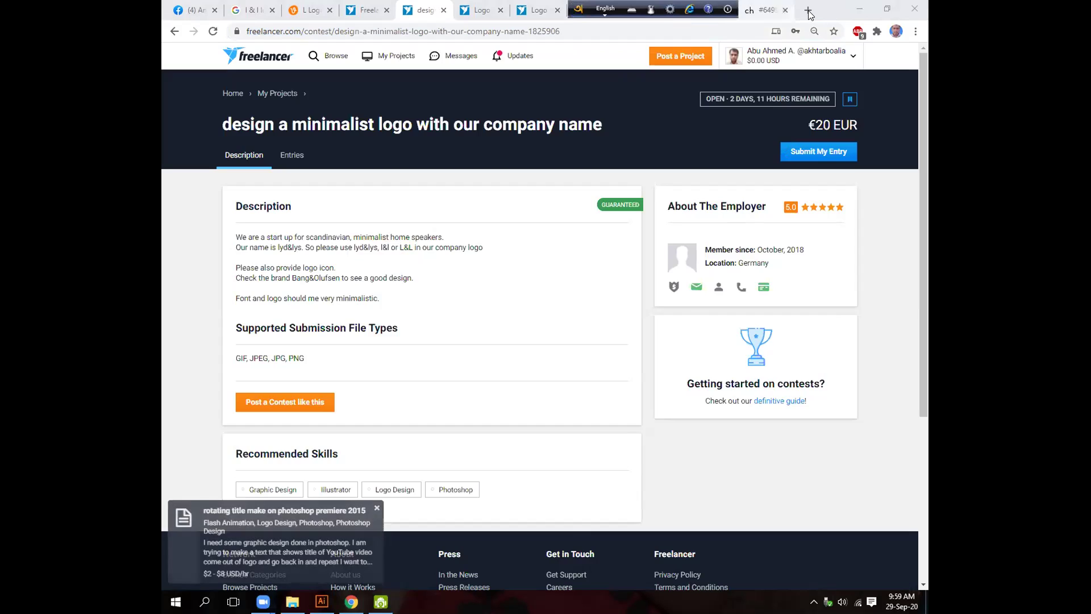
{"action": "key", "text": "ctrl+t"}
{"action": "type", "text": "lo"}
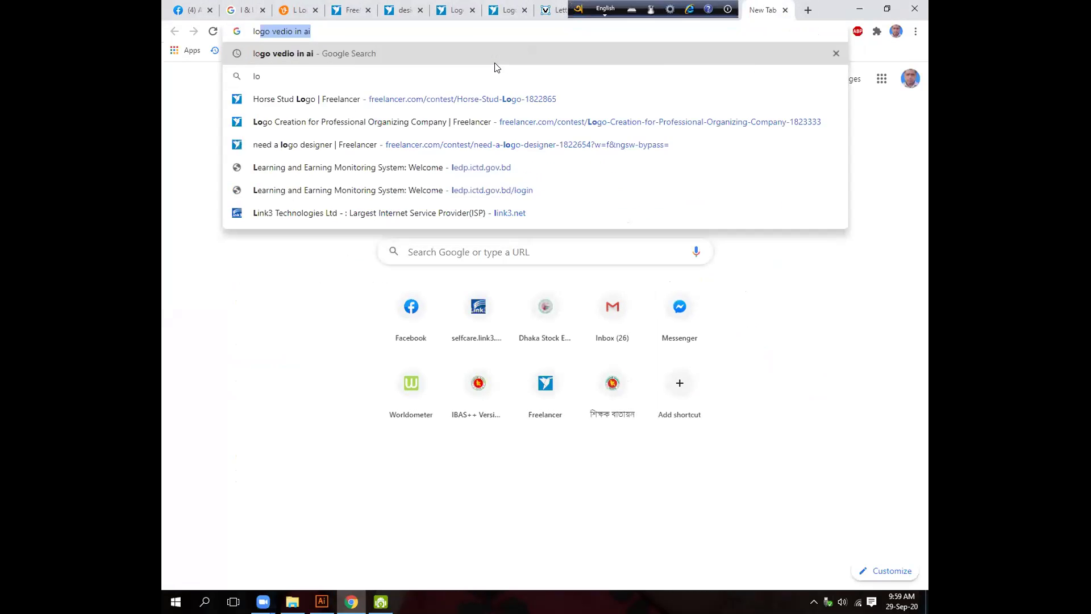
{"action": "type", "text": "g"}
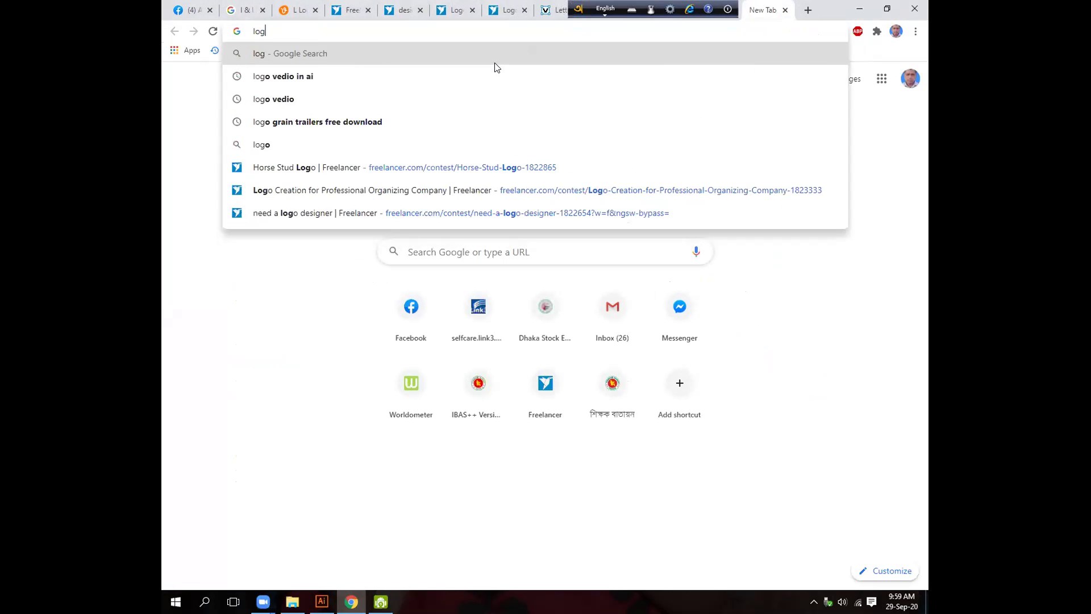
{"action": "type", "text": "o l & l"}
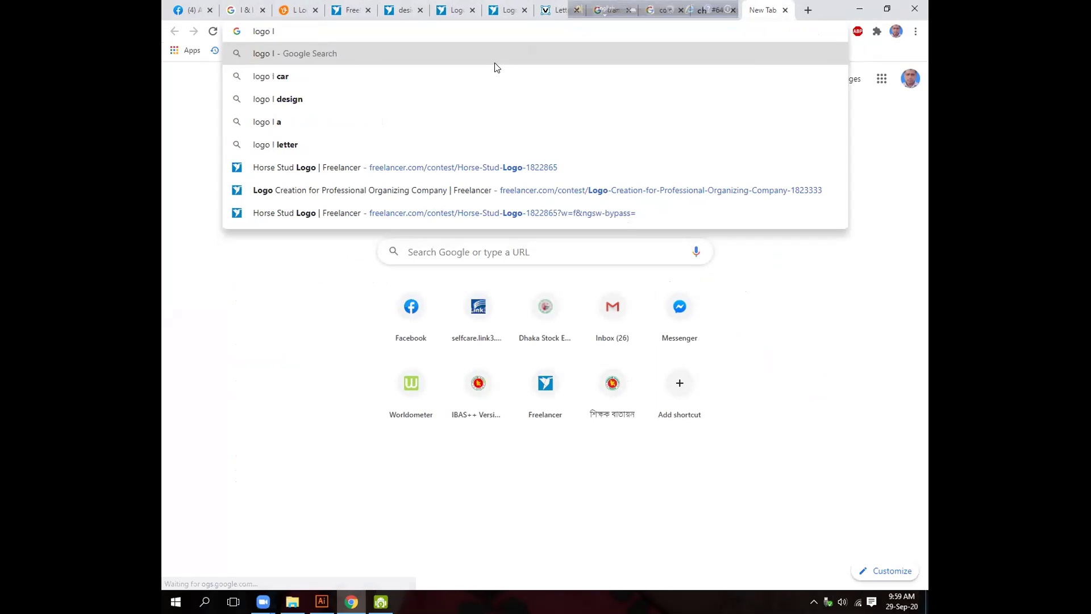
{"action": "key", "text": "Return"}
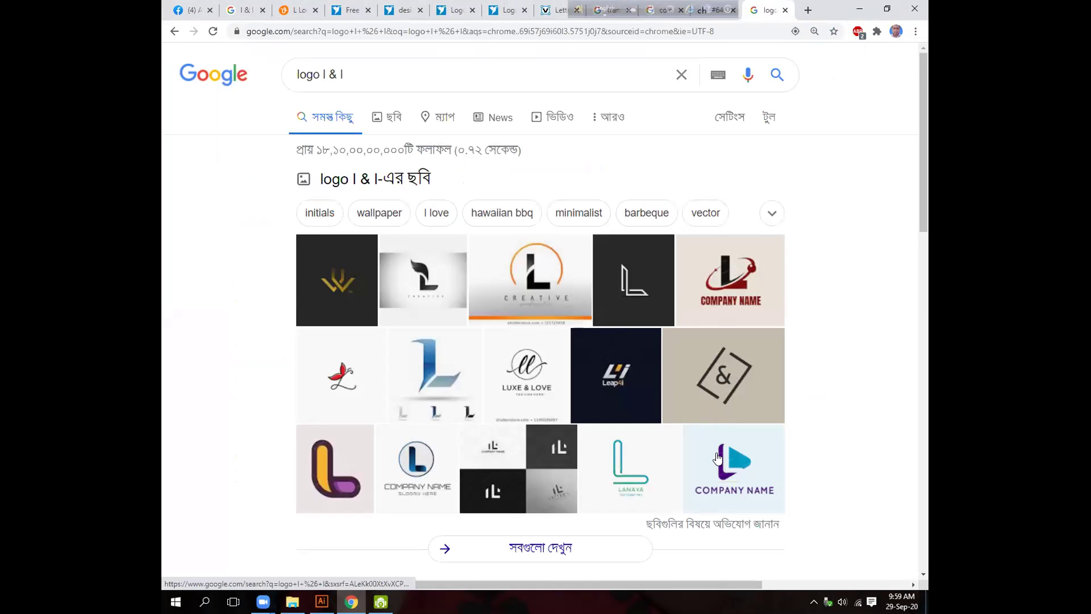
{"action": "scroll", "coordinate": [716, 457], "scroll_direction": "down", "scroll_amount": 1}
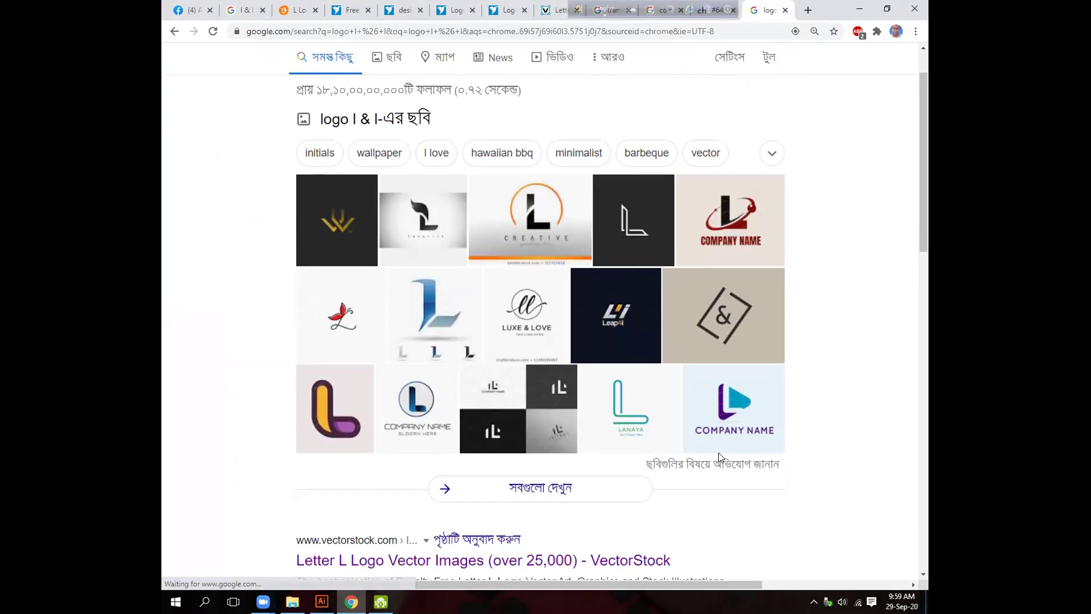
{"action": "scroll", "coordinate": [437, 346], "scroll_direction": "up", "scroll_amount": 1}
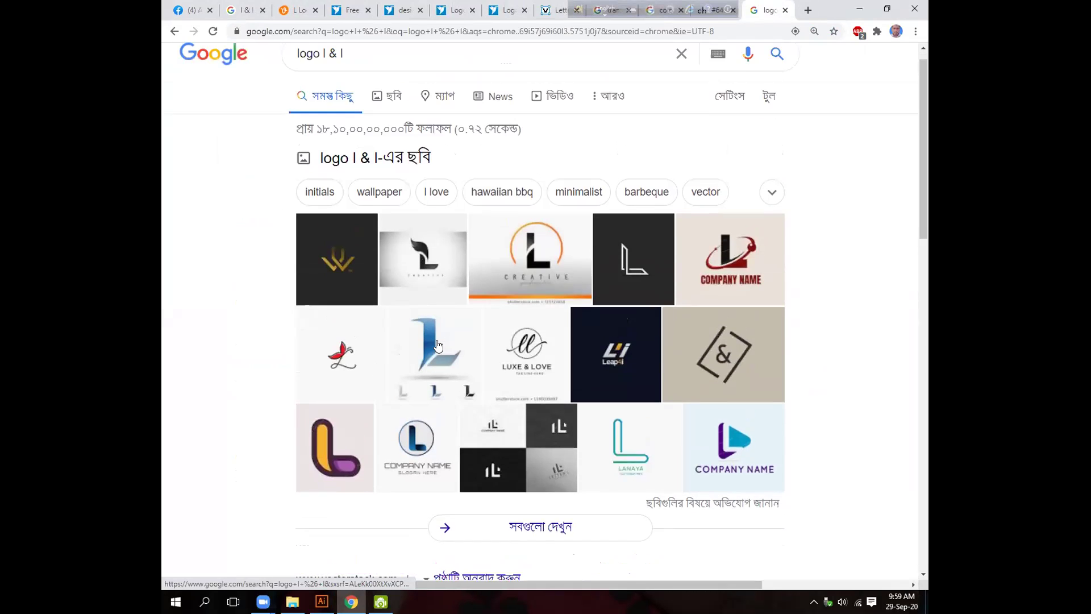
{"action": "left_click", "coordinate": [391, 115]}
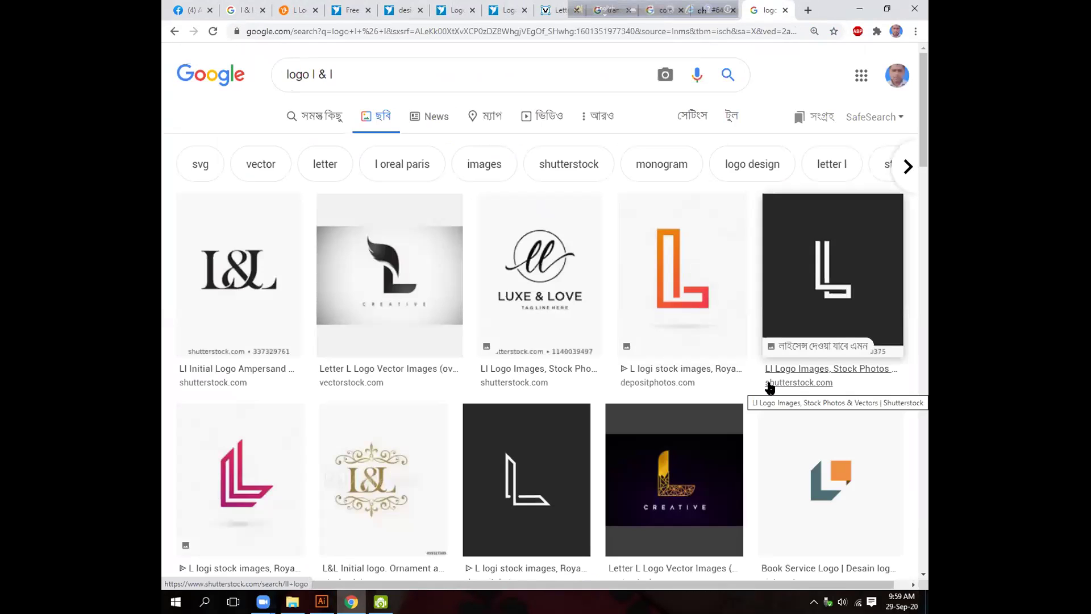
{"action": "scroll", "coordinate": [771, 391], "scroll_direction": "down", "scroll_amount": 1}
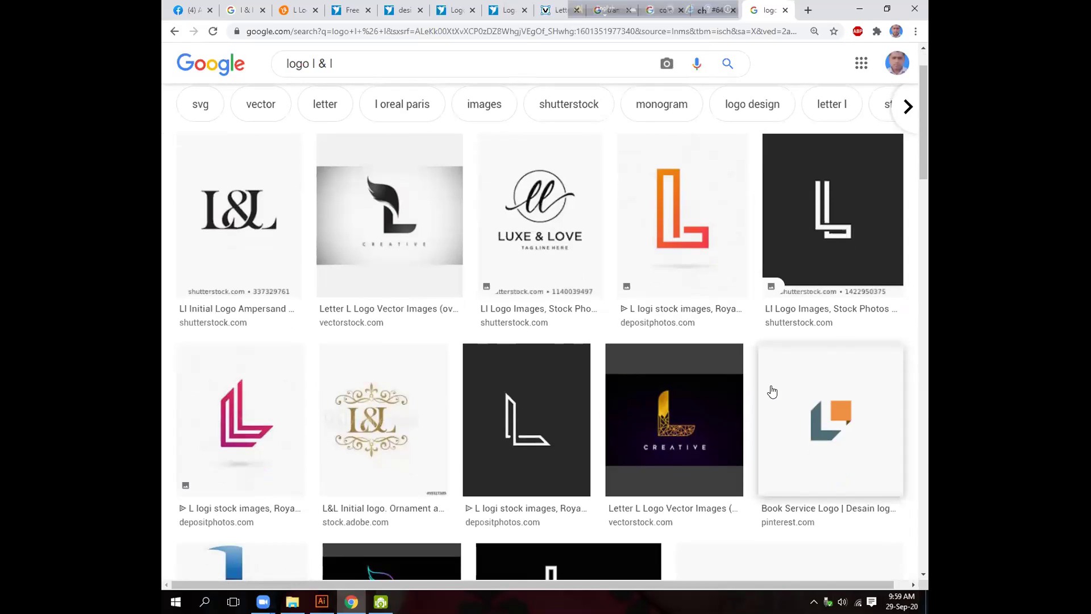
{"action": "left_click_drag", "start_coordinate": [486, 196], "coordinate": [504, 183]}
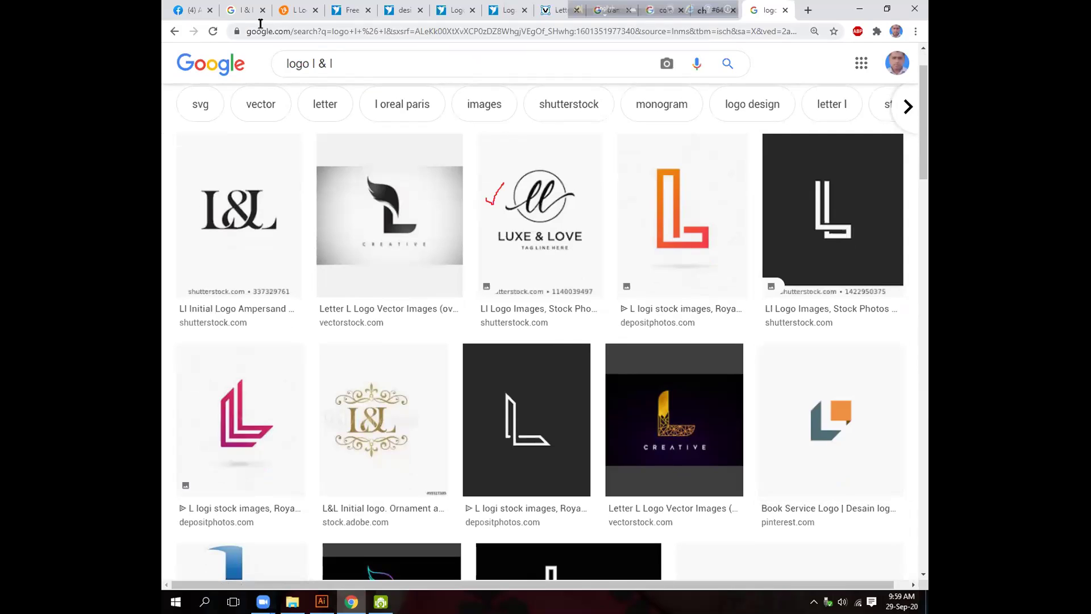
- Reread the minimalist logo contest description, highlighting "home speakers", and switch to the L & L.ai logo in Illustrator
{"action": "left_click", "coordinate": [508, 11]}
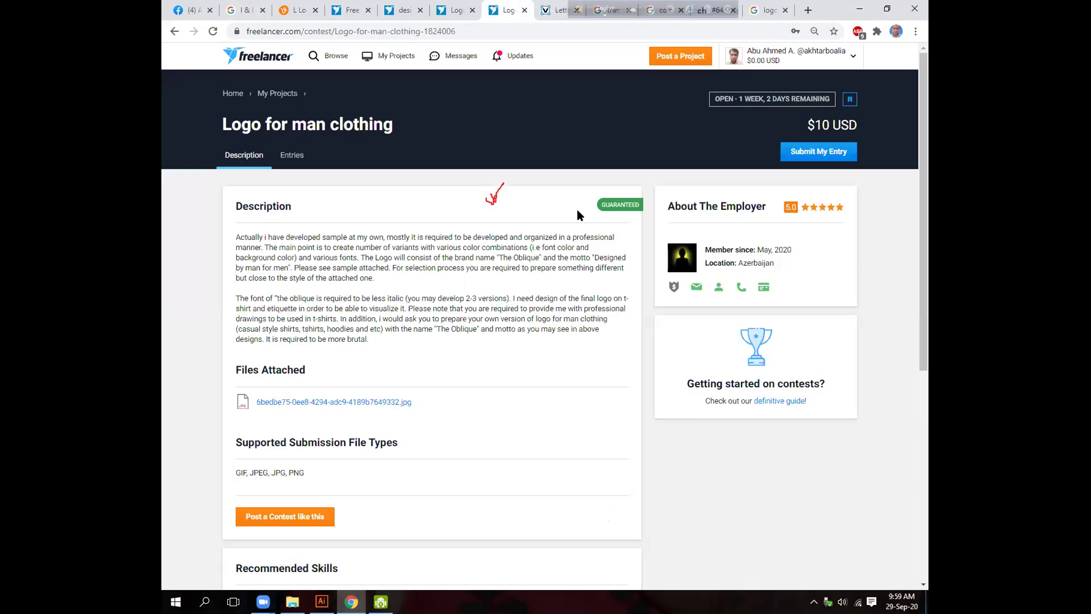
{"action": "left_click", "coordinate": [404, 9]}
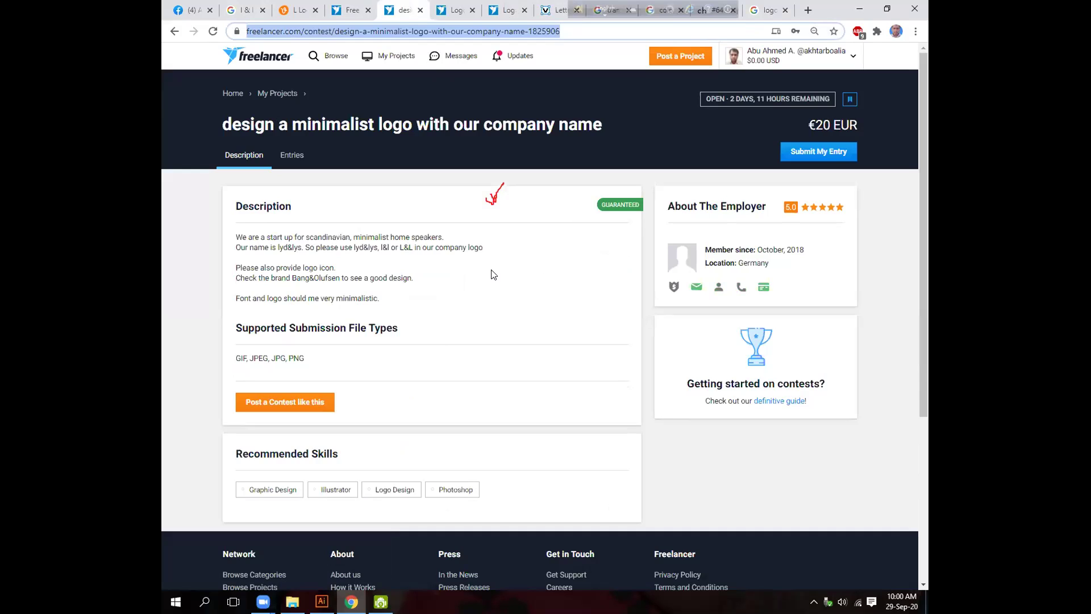
{"action": "left_click_drag", "start_coordinate": [389, 237], "coordinate": [443, 237]}
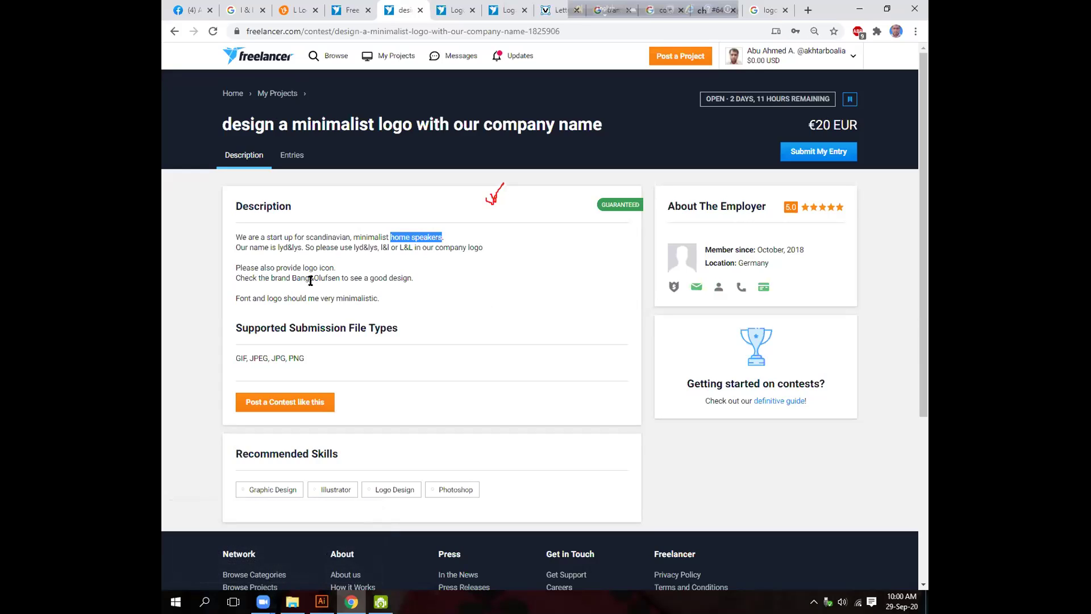
{"action": "left_click", "coordinate": [460, 283]}
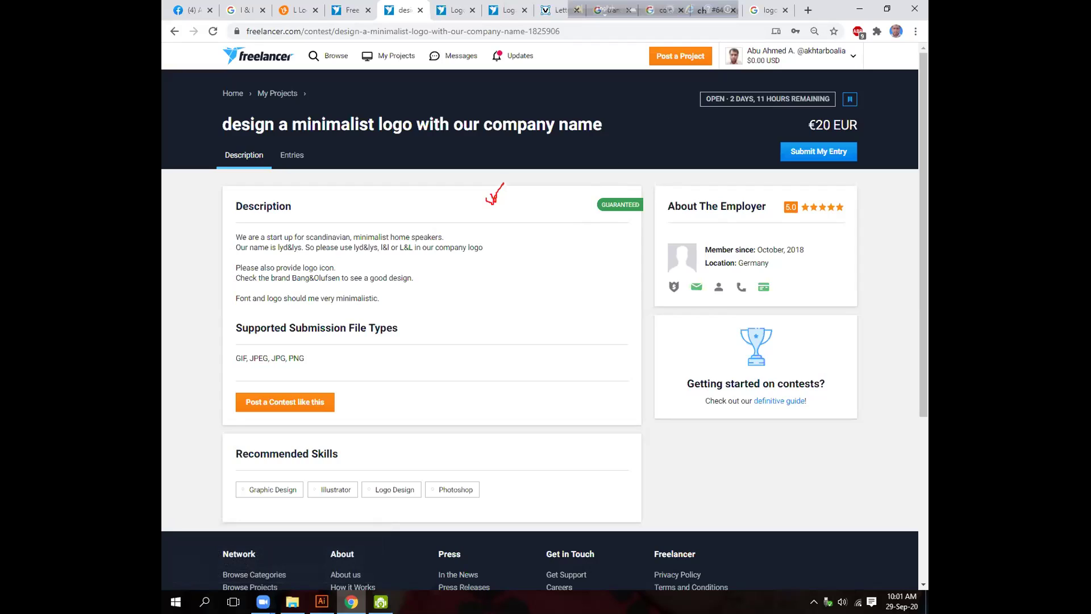
{"action": "key", "text": "alt+Tab"}
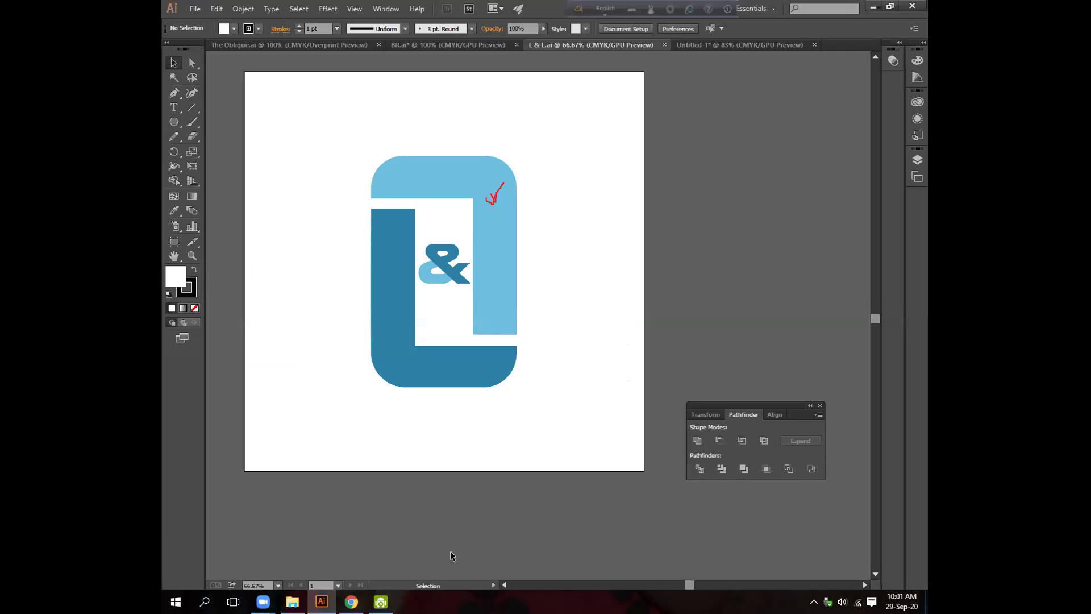
{"action": "mouse_move", "coordinate": [263, 601]}
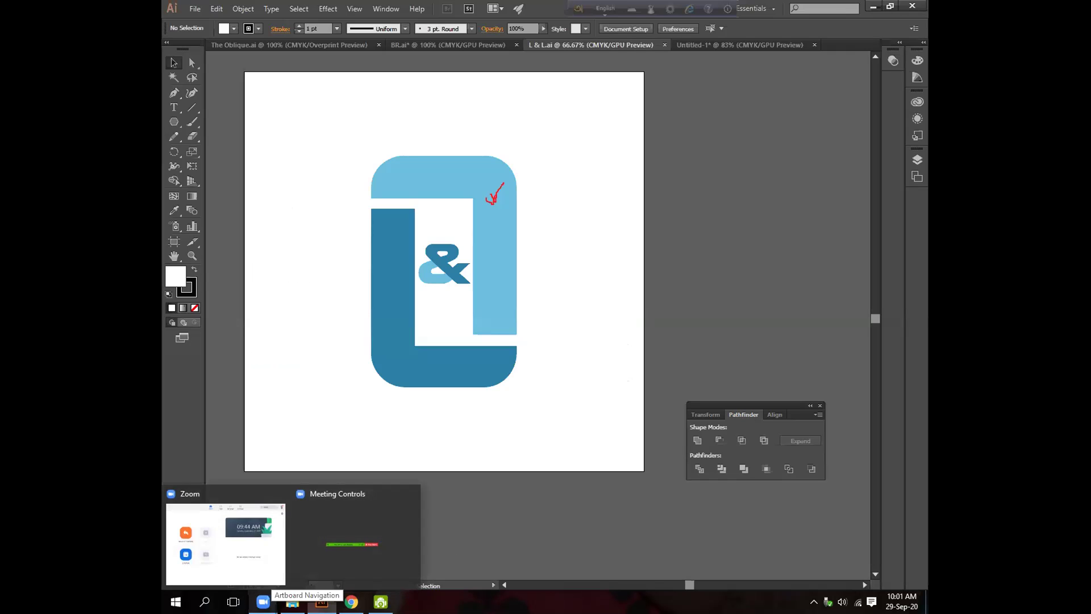
- Switch to Chrome and examine the "logo l & l" image results for ways to combine two Ls with an ampersand
{"action": "key", "text": "alt+Tab"}
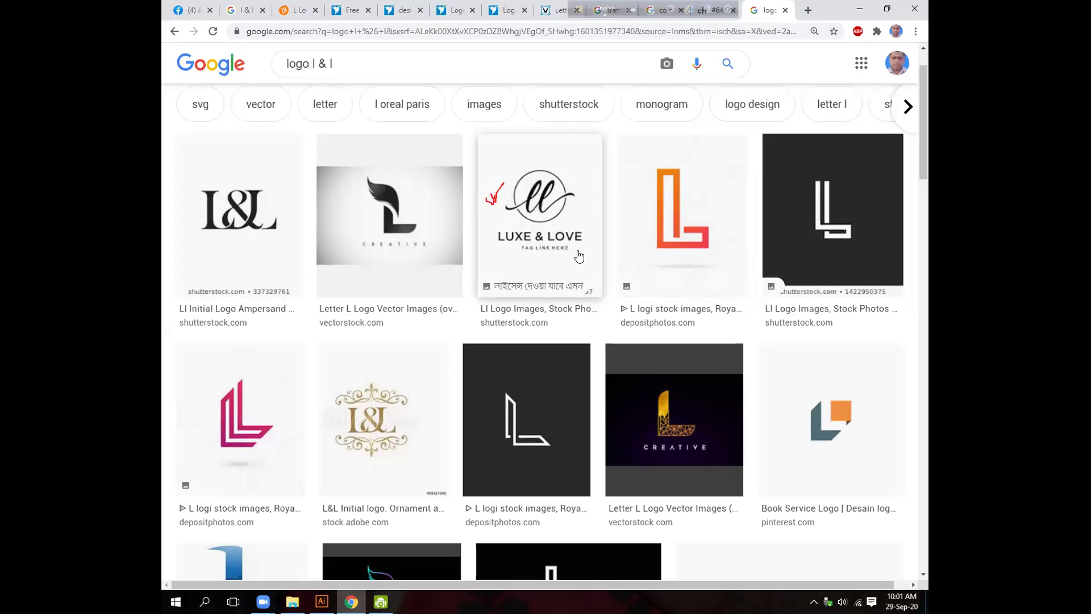
{"action": "scroll", "coordinate": [579, 257], "scroll_direction": "down", "scroll_amount": 1}
{"action": "scroll", "coordinate": [579, 257], "scroll_direction": "down", "scroll_amount": 1}
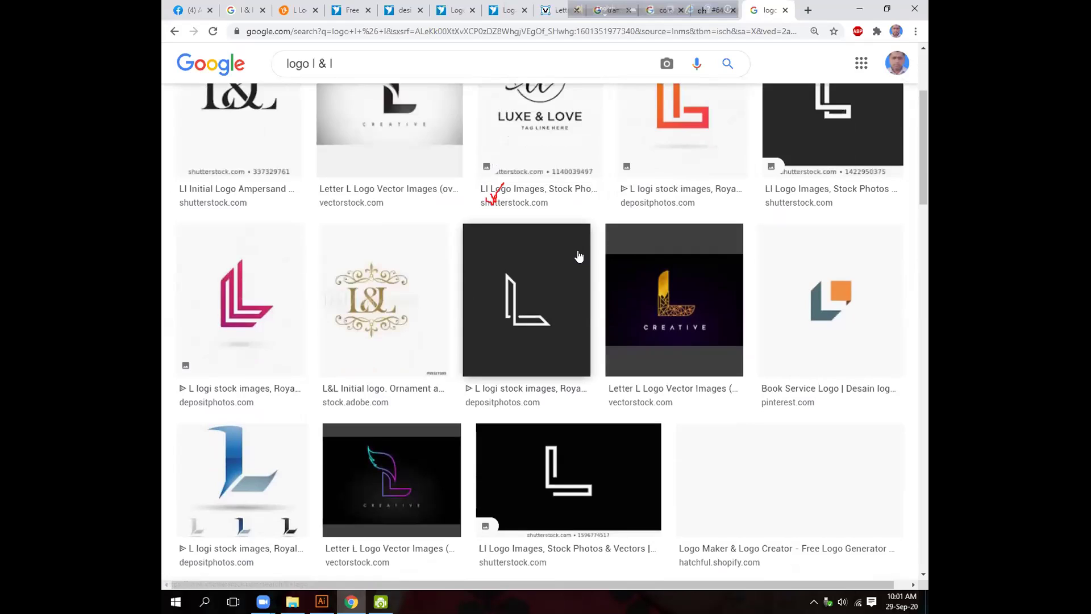
{"action": "scroll", "coordinate": [579, 257], "scroll_direction": "down", "scroll_amount": 1}
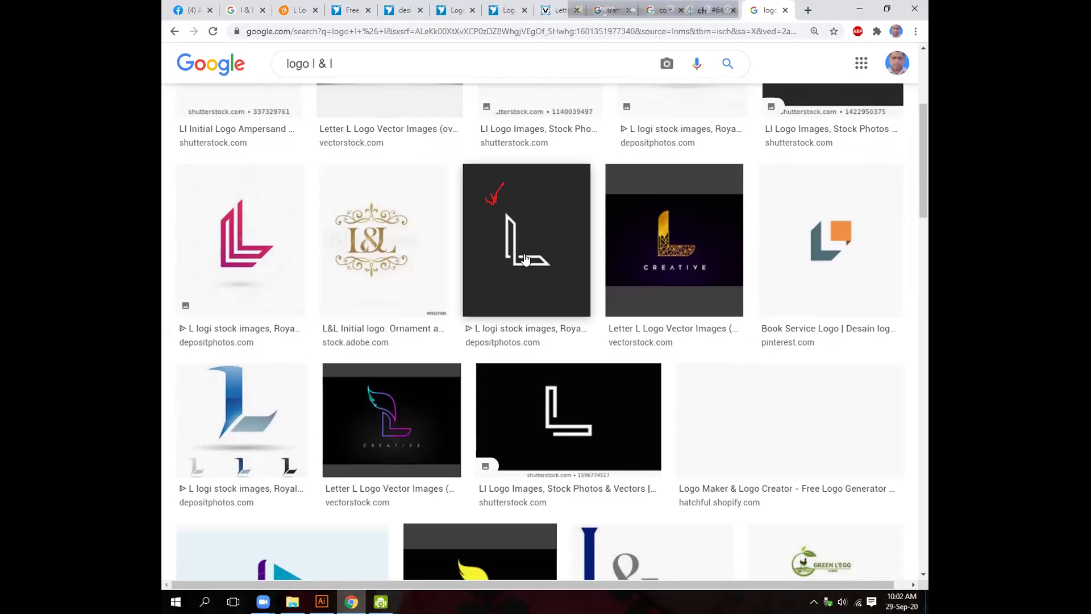
{"action": "scroll", "coordinate": [525, 258], "scroll_direction": "up", "scroll_amount": 1}
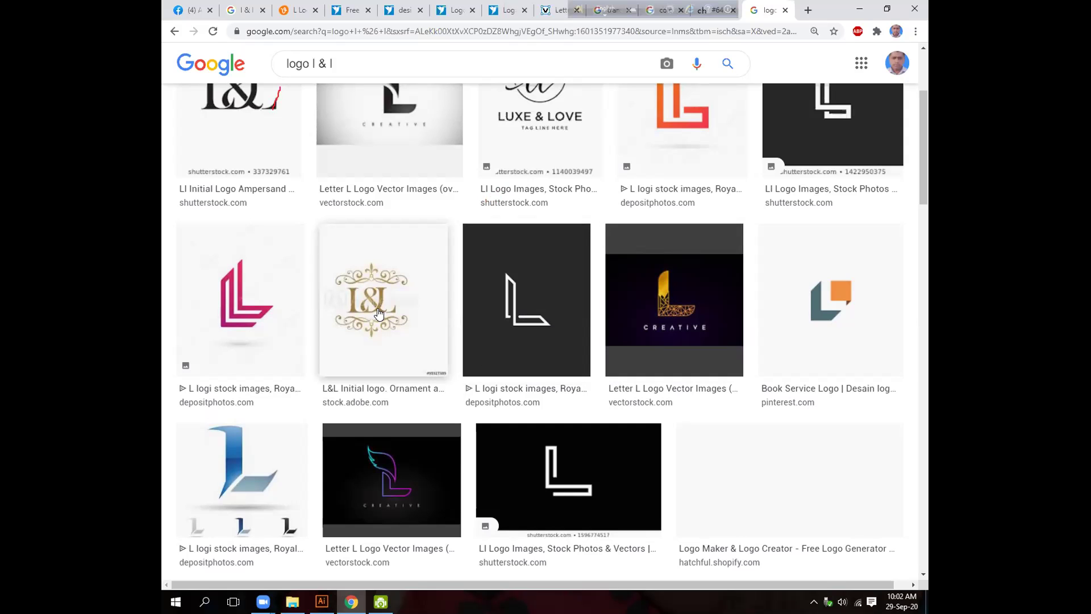
{"action": "scroll", "coordinate": [395, 315], "scroll_direction": "down", "scroll_amount": 4}
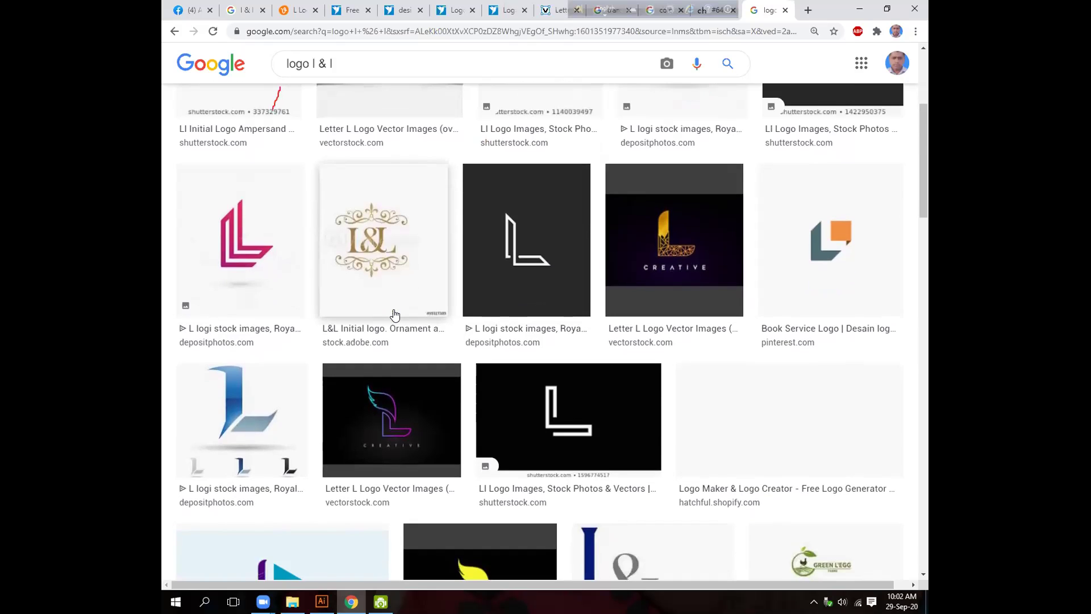
{"action": "scroll", "coordinate": [395, 314], "scroll_direction": "down", "scroll_amount": 1}
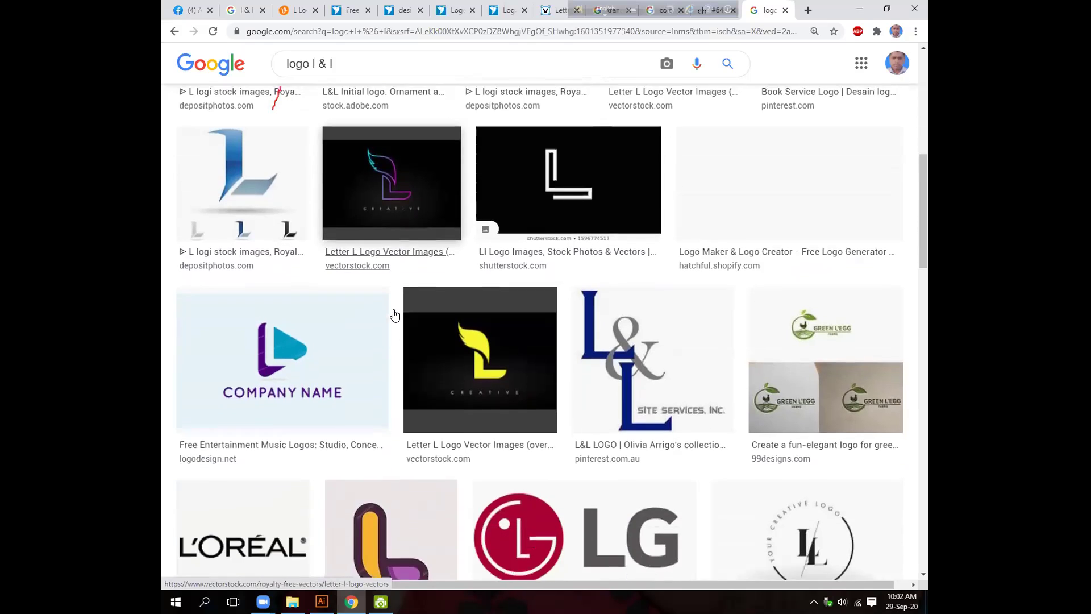
{"action": "scroll", "coordinate": [395, 315], "scroll_direction": "down", "scroll_amount": 1}
{"action": "scroll", "coordinate": [395, 314], "scroll_direction": "down", "scroll_amount": 1}
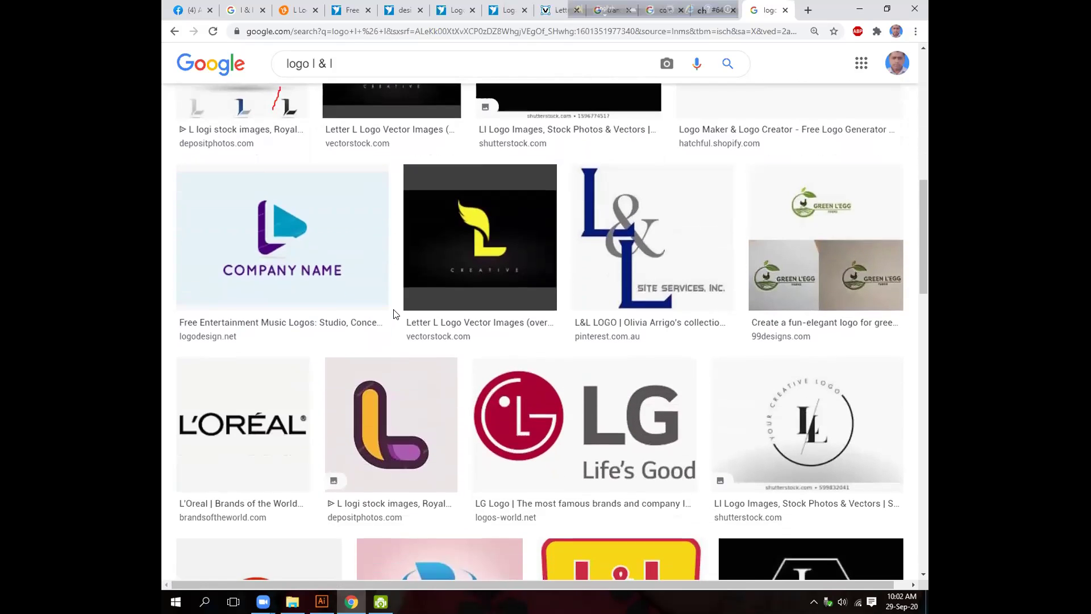
{"action": "scroll", "coordinate": [395, 314], "scroll_direction": "down", "scroll_amount": 4}
{"action": "scroll", "coordinate": [394, 313], "scroll_direction": "down", "scroll_amount": 1}
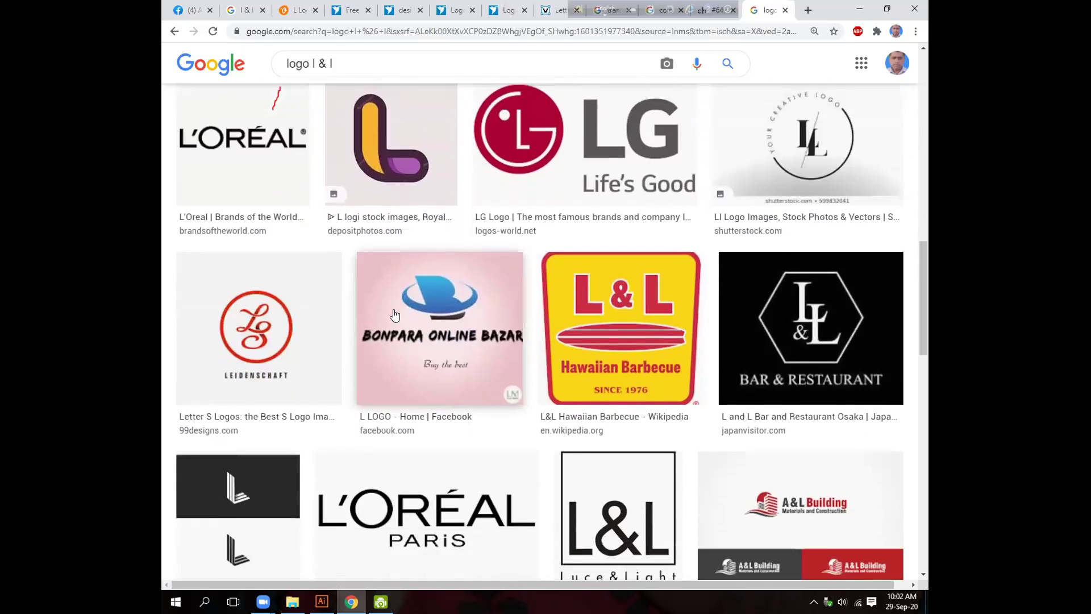
{"action": "scroll", "coordinate": [394, 313], "scroll_direction": "down", "scroll_amount": 2}
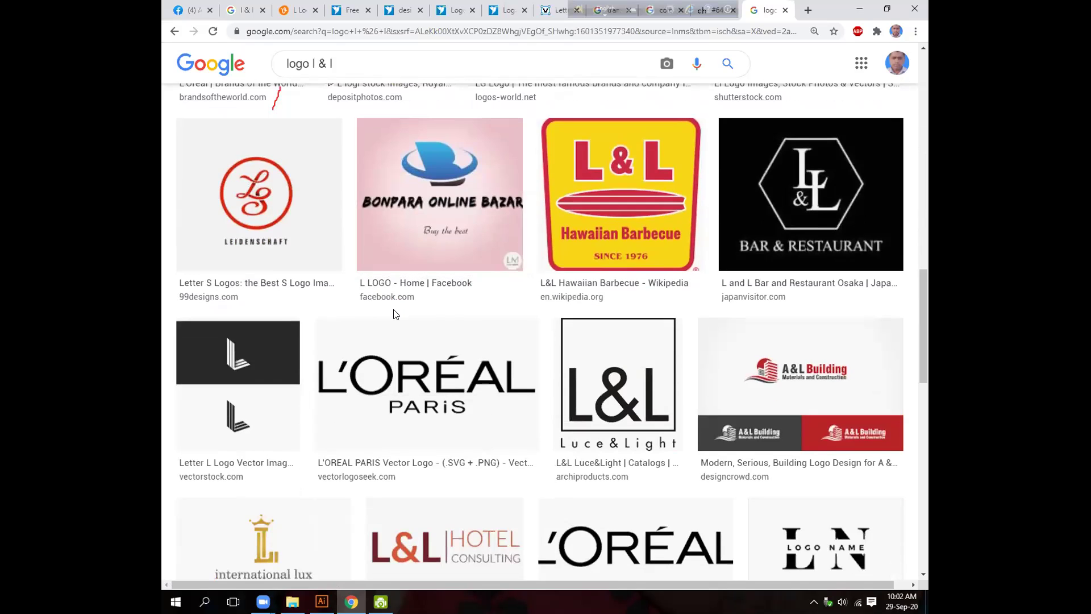
{"action": "scroll", "coordinate": [395, 314], "scroll_direction": "down", "scroll_amount": 2}
{"action": "scroll", "coordinate": [395, 314], "scroll_direction": "down", "scroll_amount": 2}
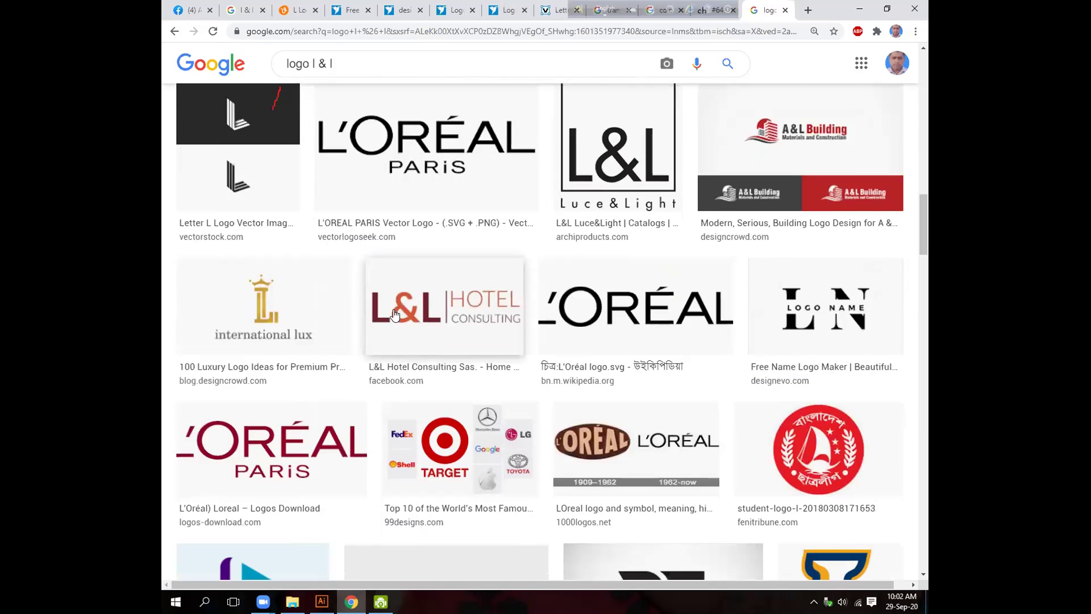
{"action": "scroll", "coordinate": [395, 314], "scroll_direction": "down", "scroll_amount": 2}
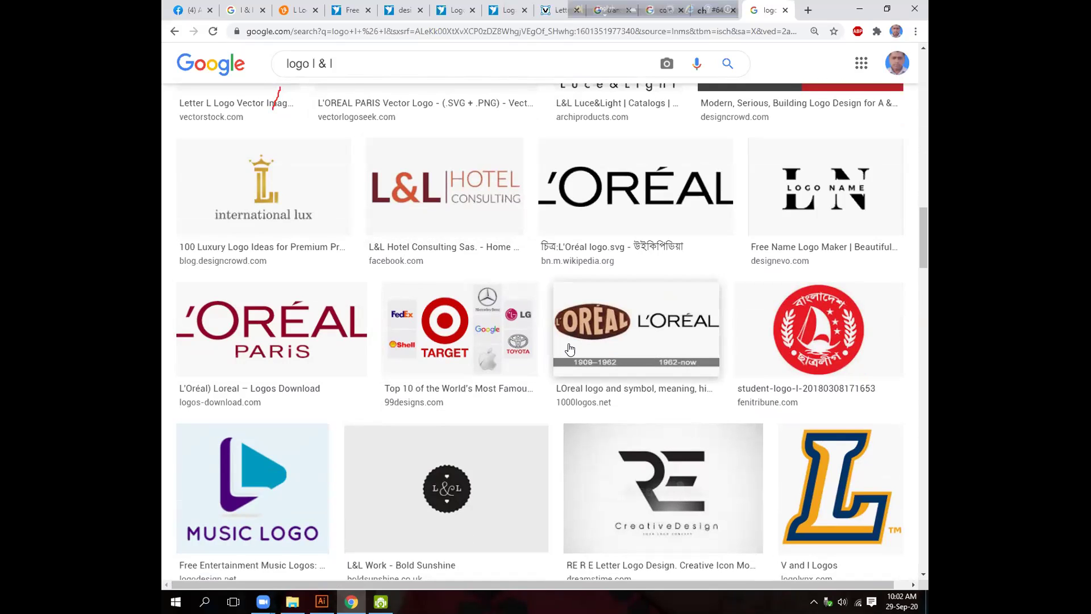
{"action": "scroll", "coordinate": [562, 370], "scroll_direction": "up", "scroll_amount": 2}
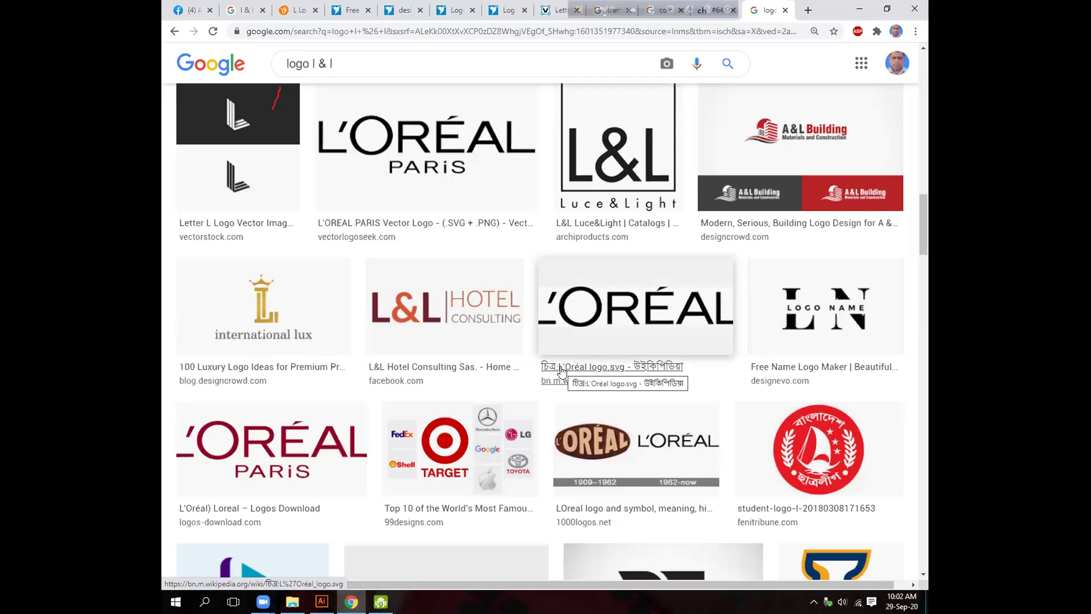
{"action": "scroll", "coordinate": [562, 371], "scroll_direction": "up", "scroll_amount": 2}
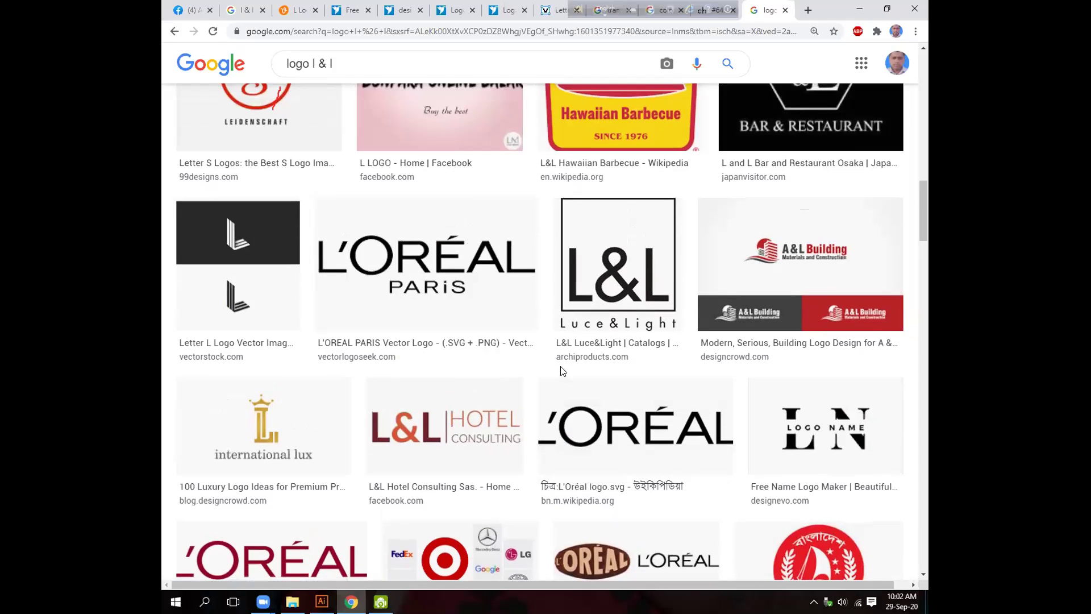
{"action": "scroll", "coordinate": [561, 371], "scroll_direction": "up", "scroll_amount": 2}
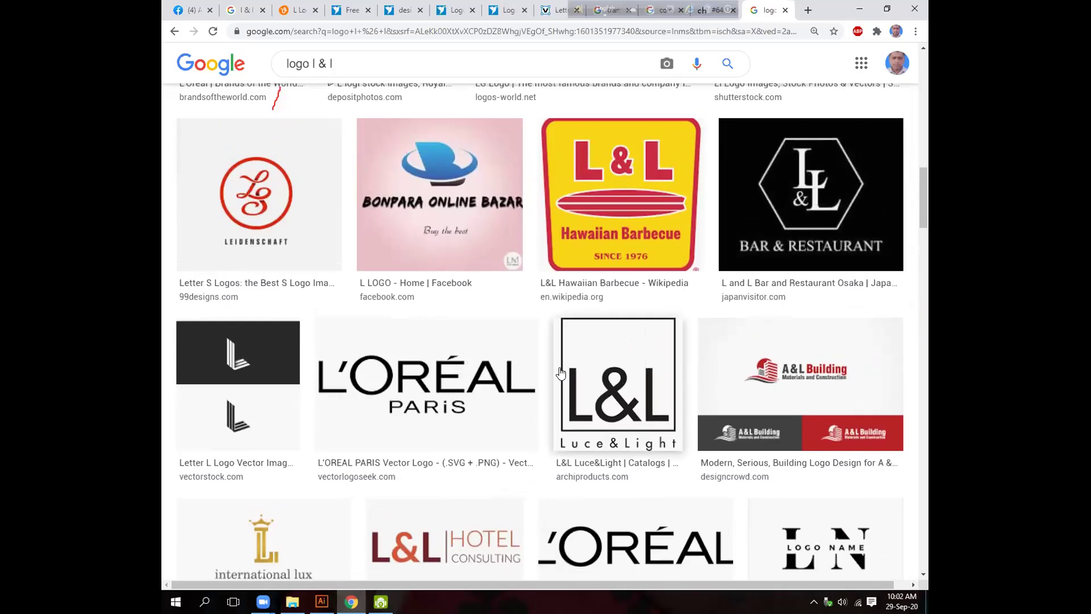
{"action": "scroll", "coordinate": [560, 372], "scroll_direction": "up", "scroll_amount": 2}
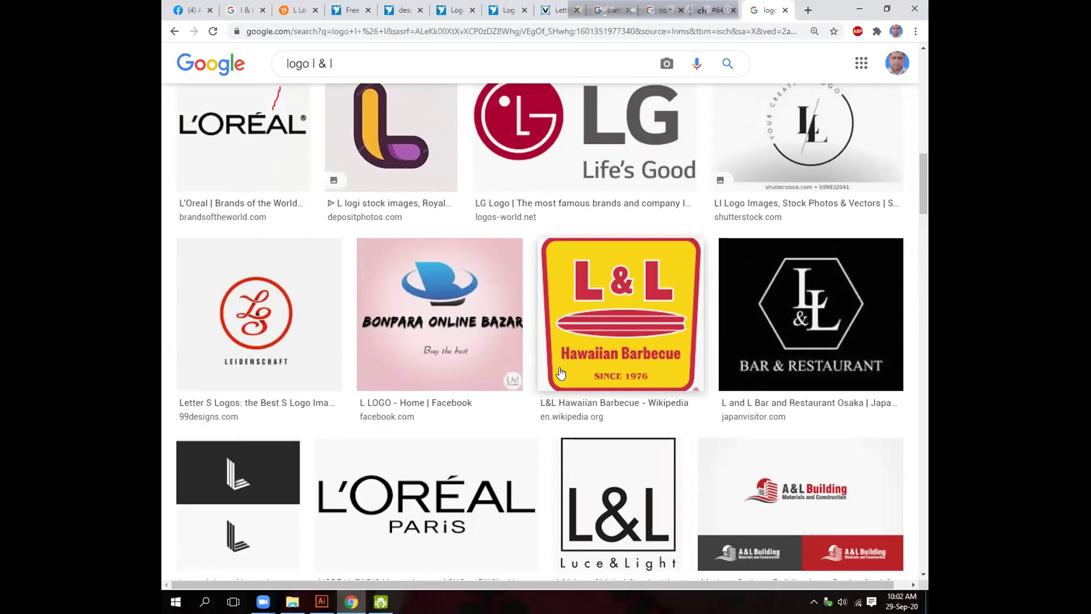
- Look back over the "logo l & l" image results for further two-L logo ideas
{"action": "scroll", "coordinate": [561, 373], "scroll_direction": "up", "scroll_amount": 2}
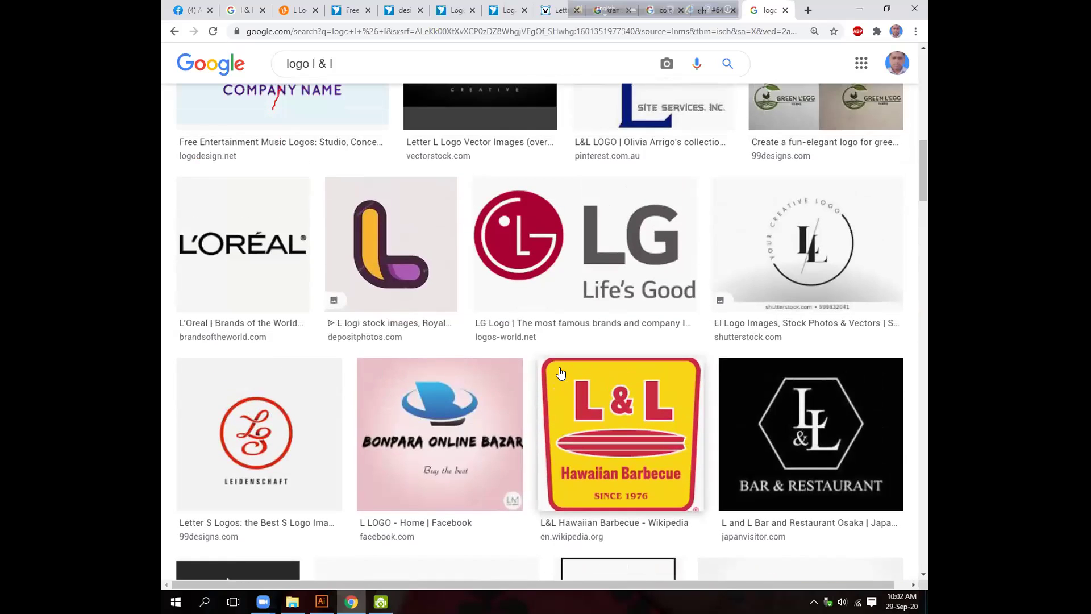
{"action": "scroll", "coordinate": [560, 373], "scroll_direction": "up", "scroll_amount": 3}
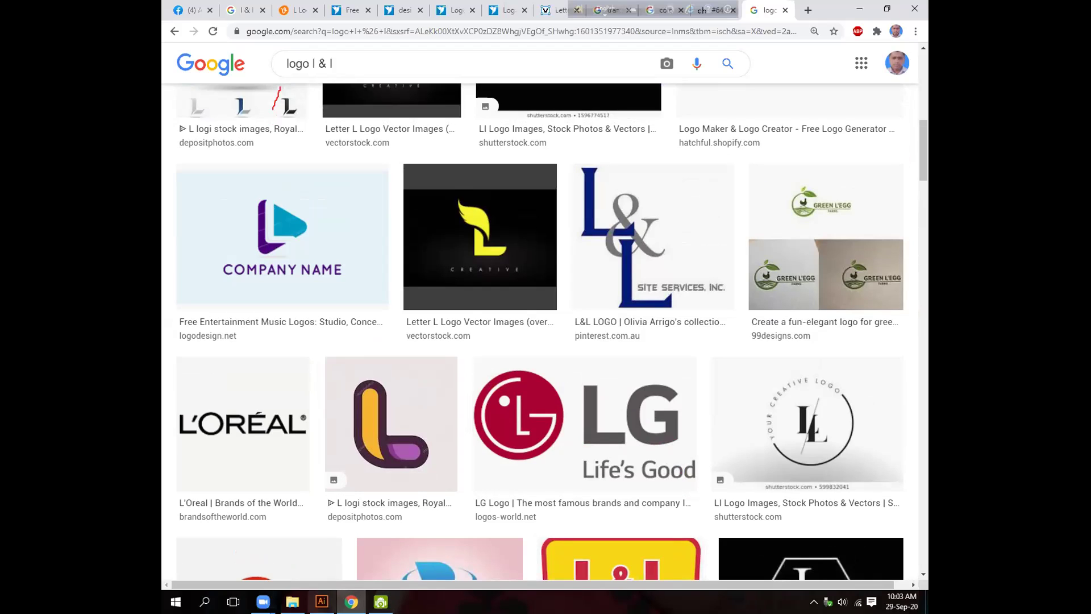
{"action": "mouse_move", "coordinate": [351, 601]}
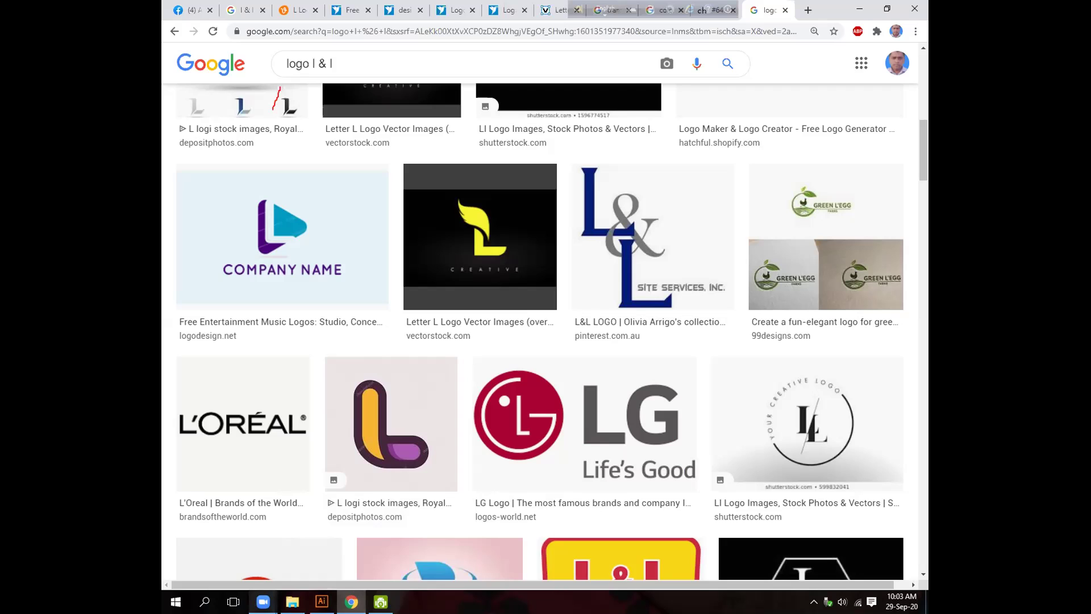
{"action": "mouse_move", "coordinate": [263, 601]}
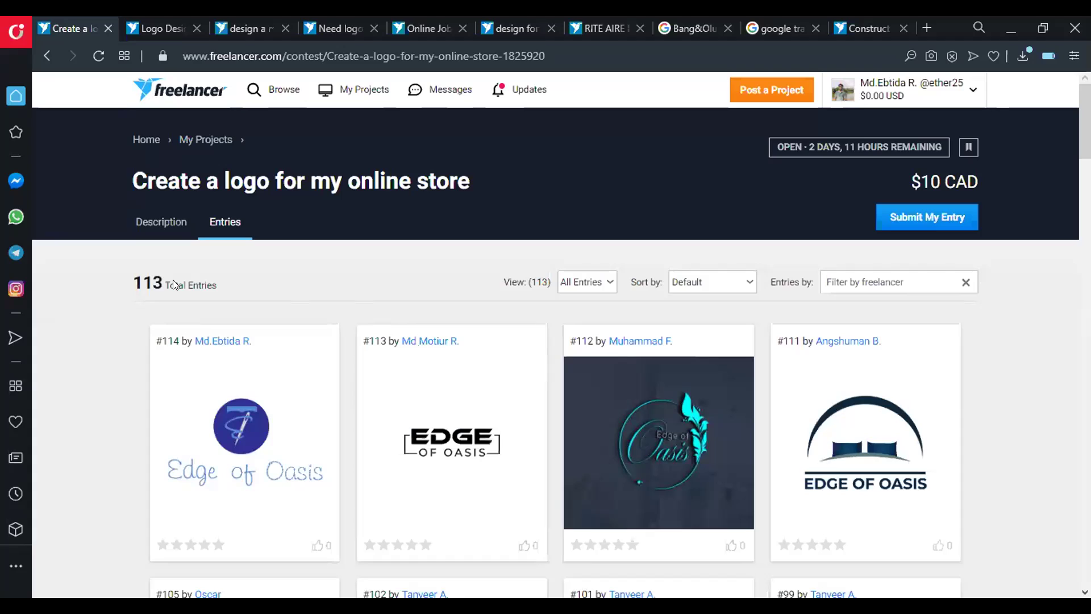
- Read the "Create a logo for my online store" contest description, and filter its entries to My Entries to review the submitted Edge of Oasis logos
{"action": "key", "text": "Left"}
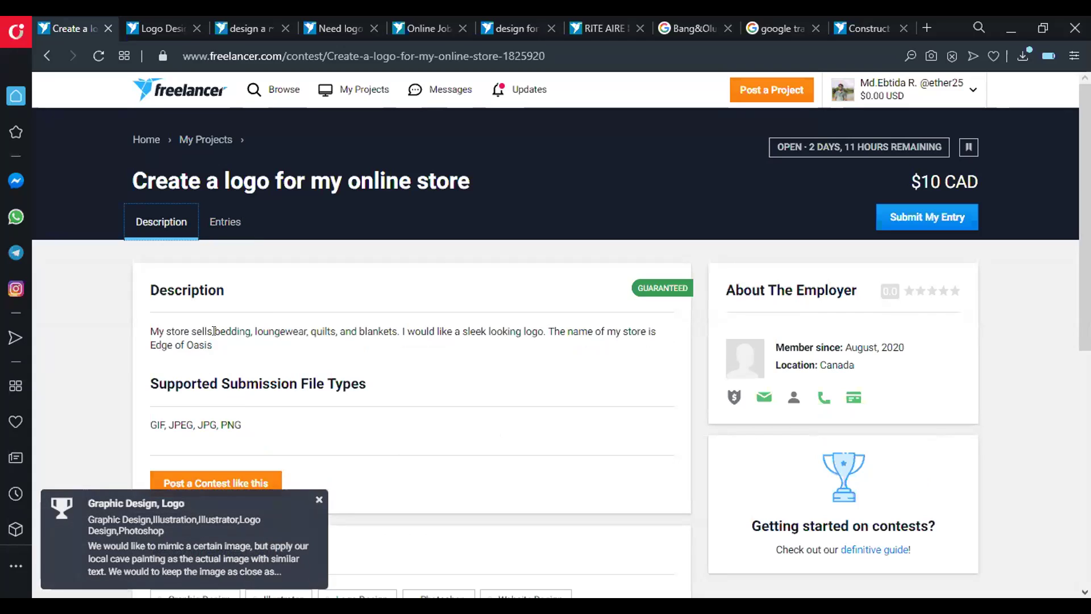
{"action": "left_click", "coordinate": [233, 225]}
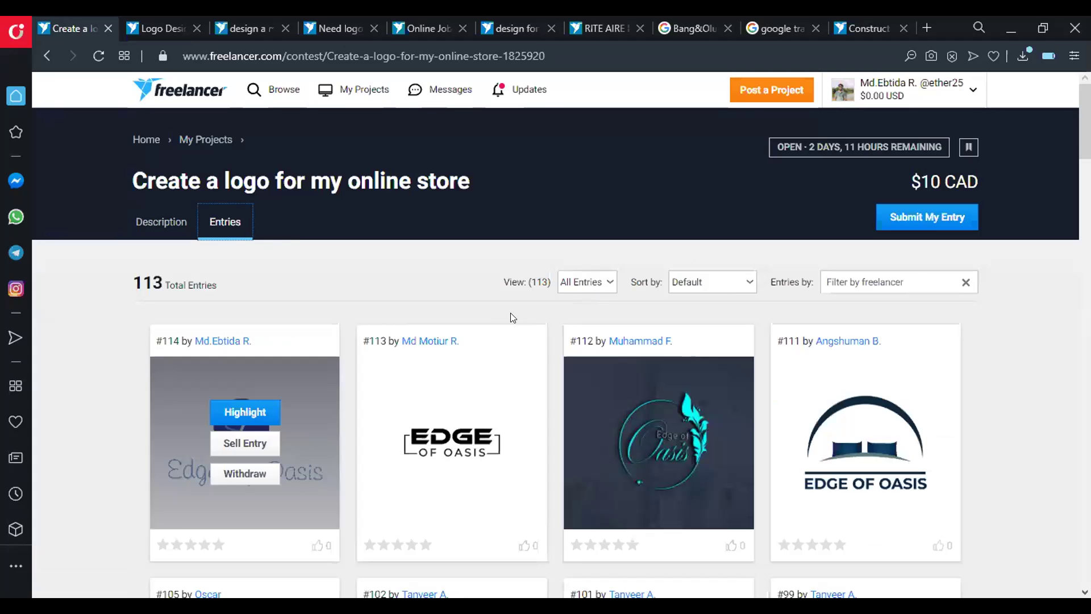
{"action": "left_click", "coordinate": [603, 289]}
{"action": "left_click", "coordinate": [595, 304]}
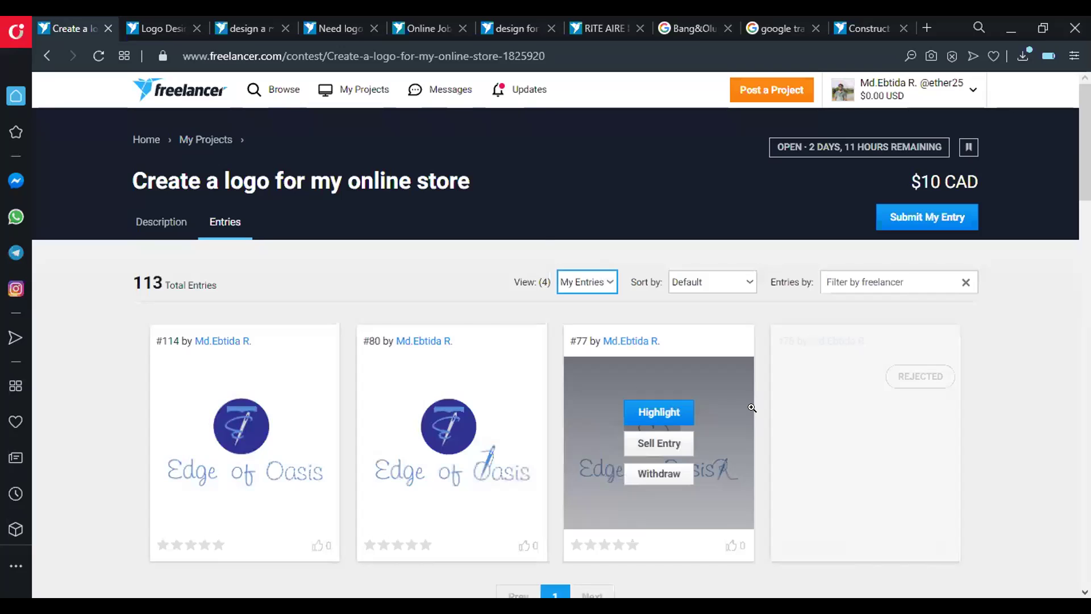
{"action": "scroll", "coordinate": [752, 407], "scroll_direction": "down", "scroll_amount": 3}
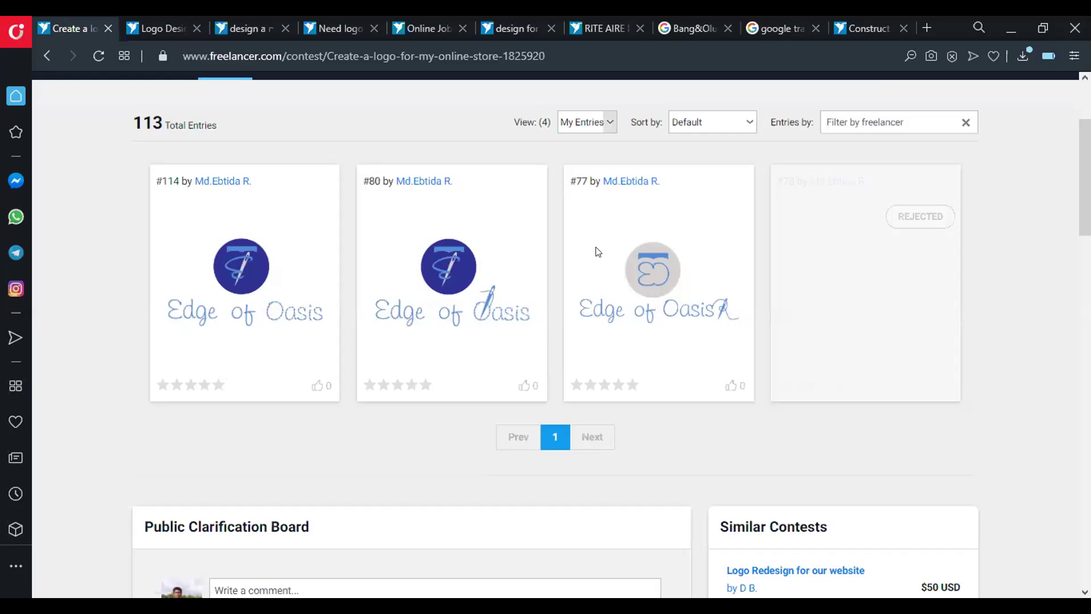
- Set the contest's entry filter back to All Entries to compare the submissions with other freelancers' logos
{"action": "key", "text": "Tab"}
{"action": "key", "text": "alt+Down"}
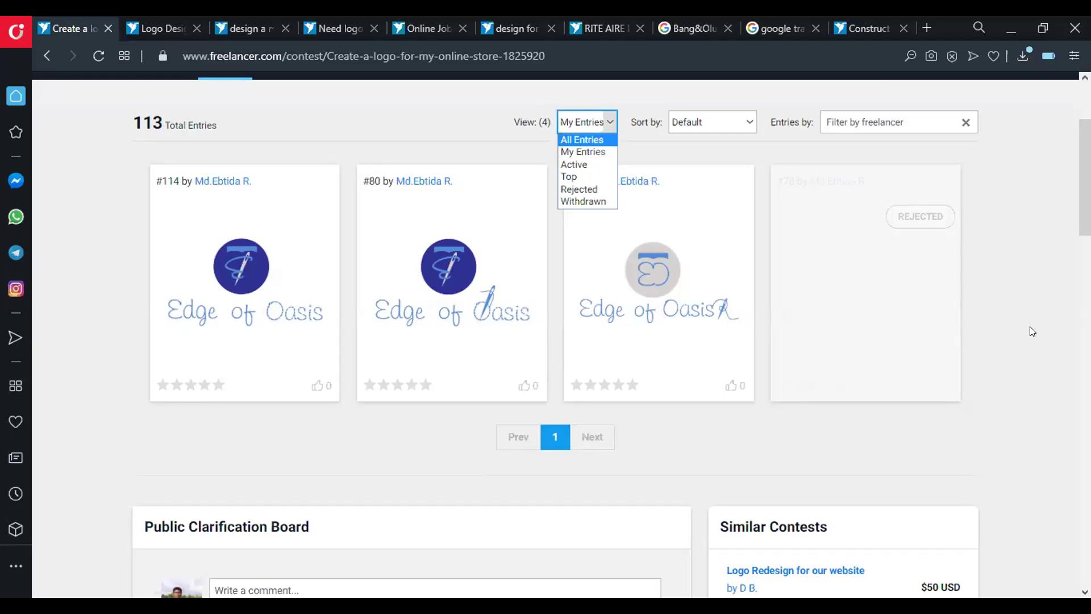
{"action": "key", "text": "Return"}
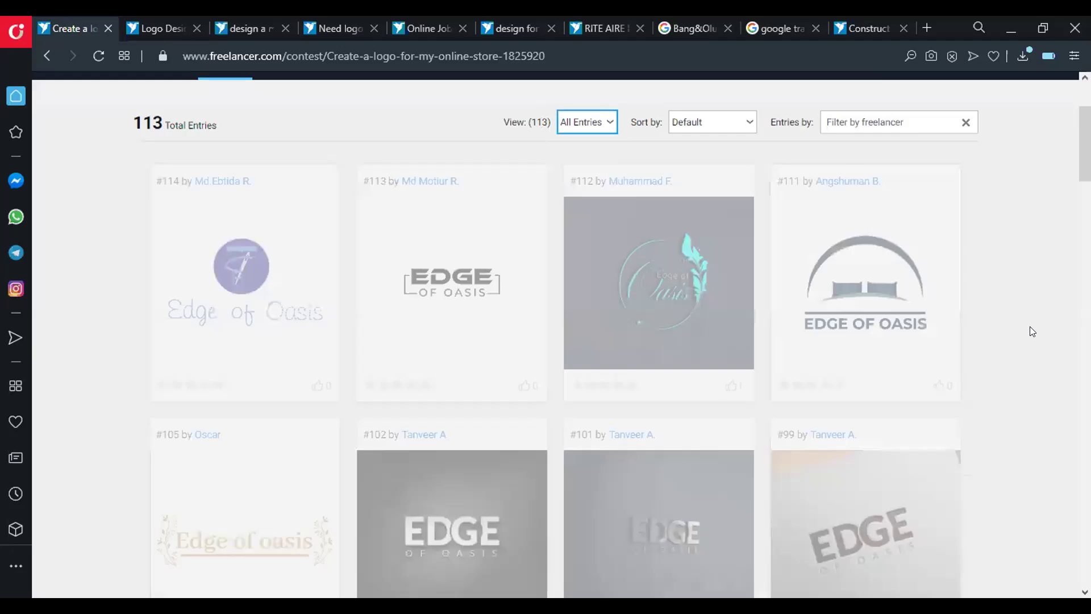
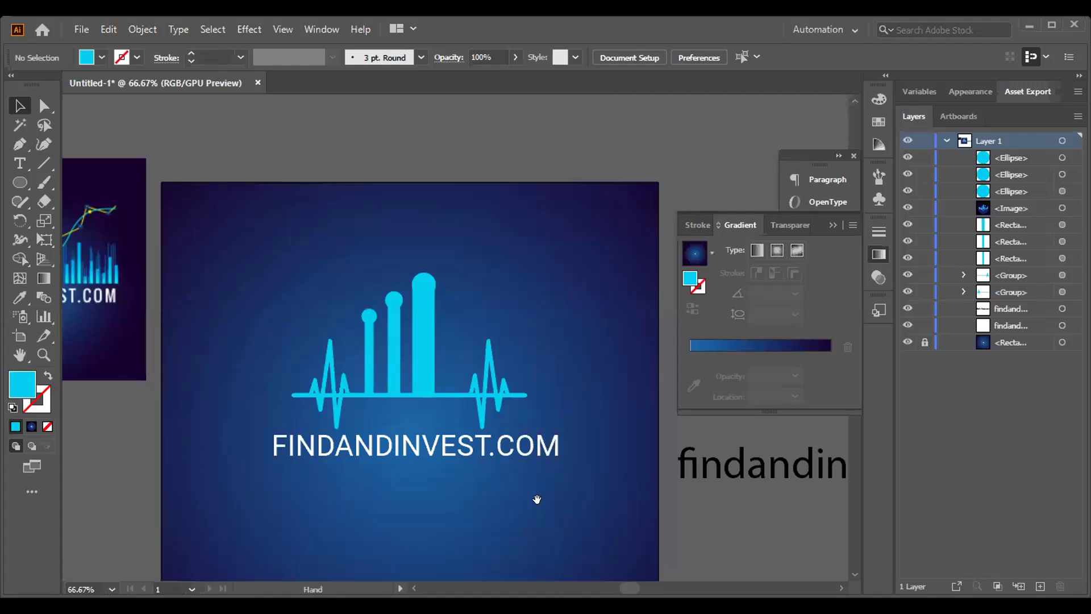
- Switch to the FINDANDINVEST.COM logo in Illustrator and enlarge the circle on top of the tallest bar
{"action": "scroll", "coordinate": [516, 420], "scroll_direction": "down", "scroll_amount": 3}
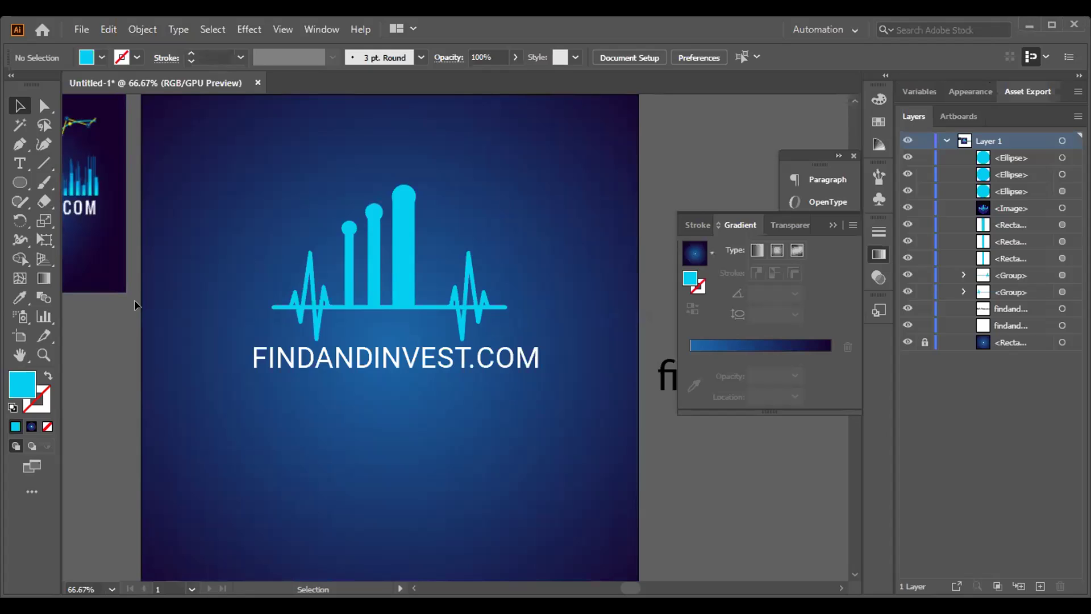
{"action": "key", "text": "space"}
{"action": "left_click_drag", "start_coordinate": [337, 351], "coordinate": [544, 424]}
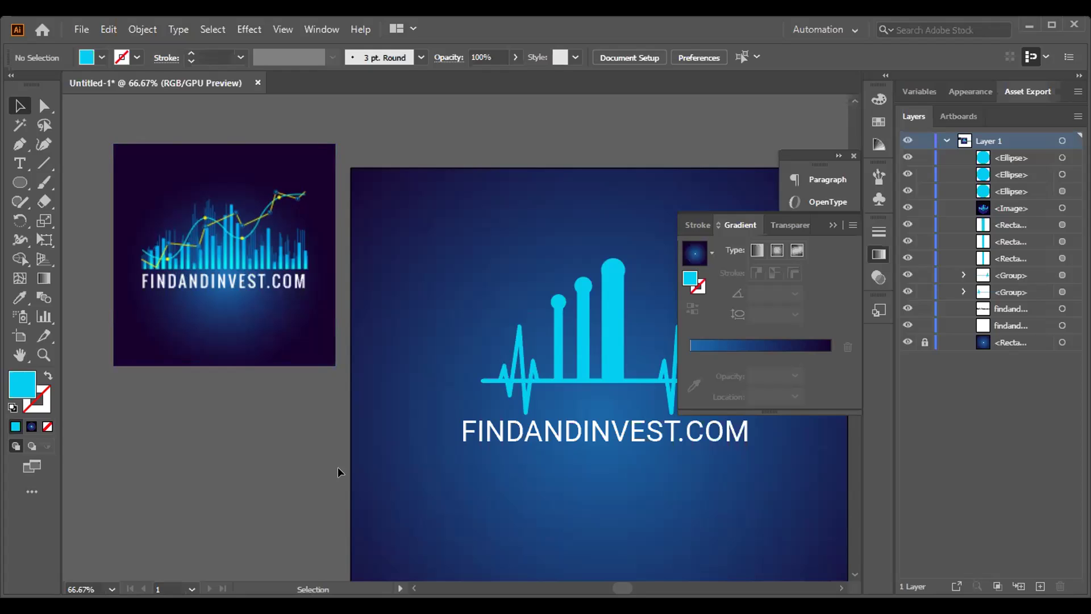
{"action": "scroll", "coordinate": [295, 486], "scroll_direction": "right", "scroll_amount": 5}
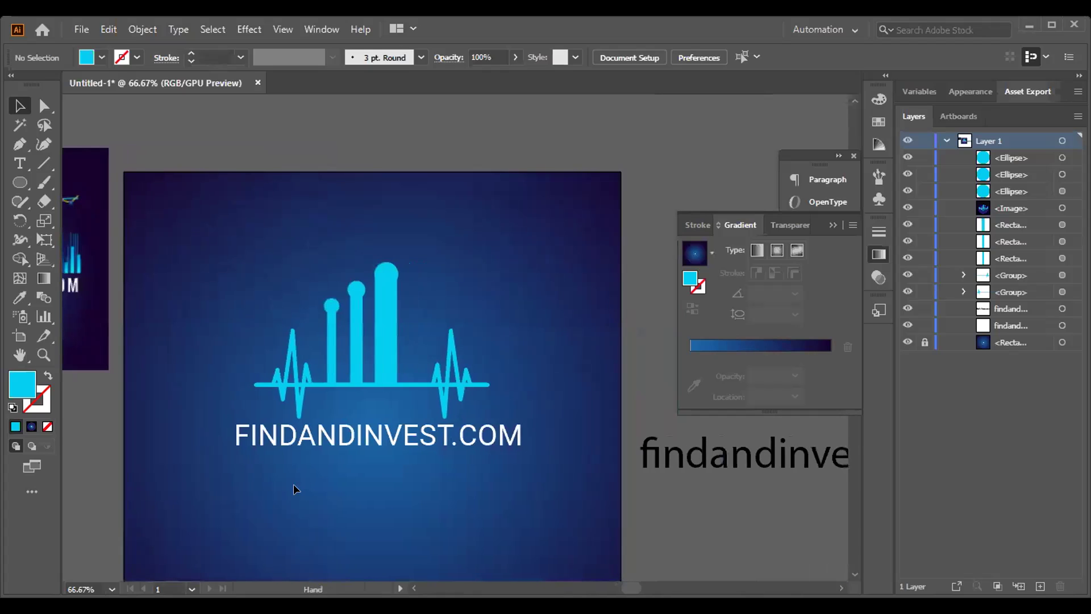
{"action": "left_click", "coordinate": [383, 265]}
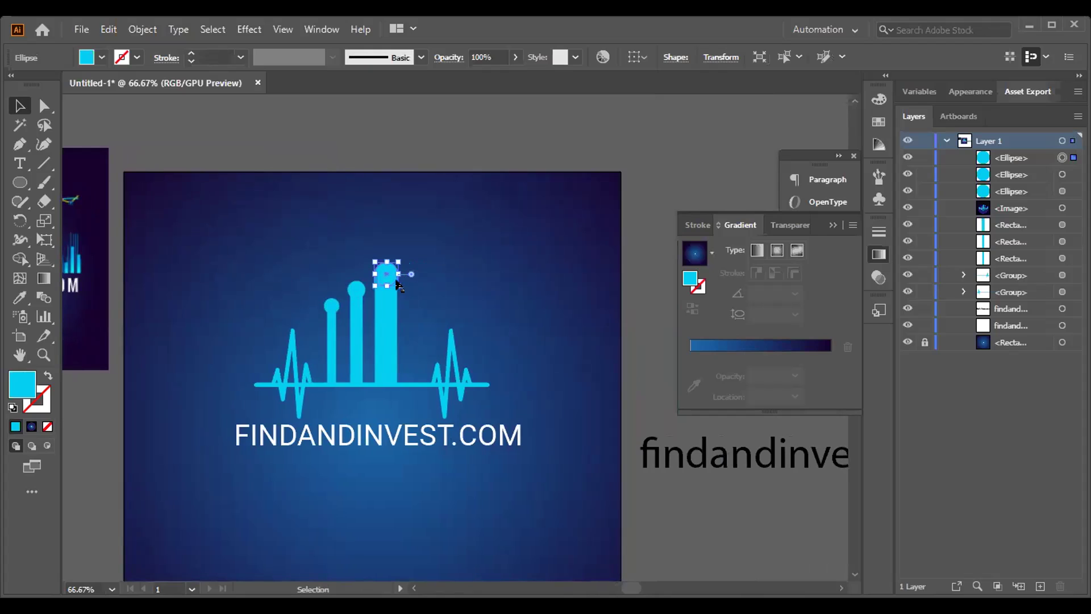
{"action": "left_click_drag", "start_coordinate": [394, 281], "coordinate": [396, 285]}
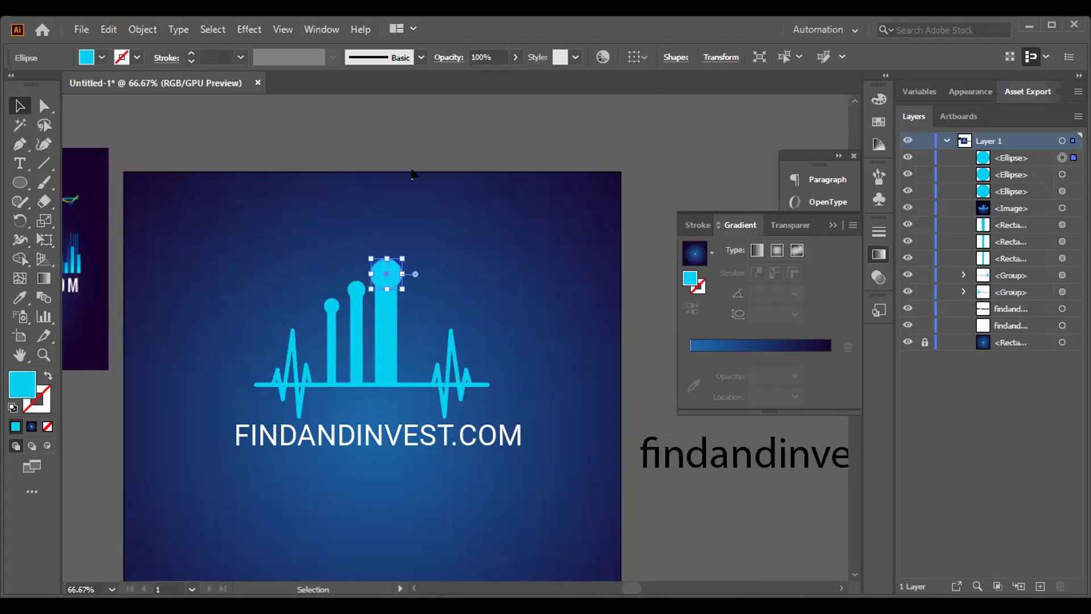
{"action": "left_click", "coordinate": [413, 174]}
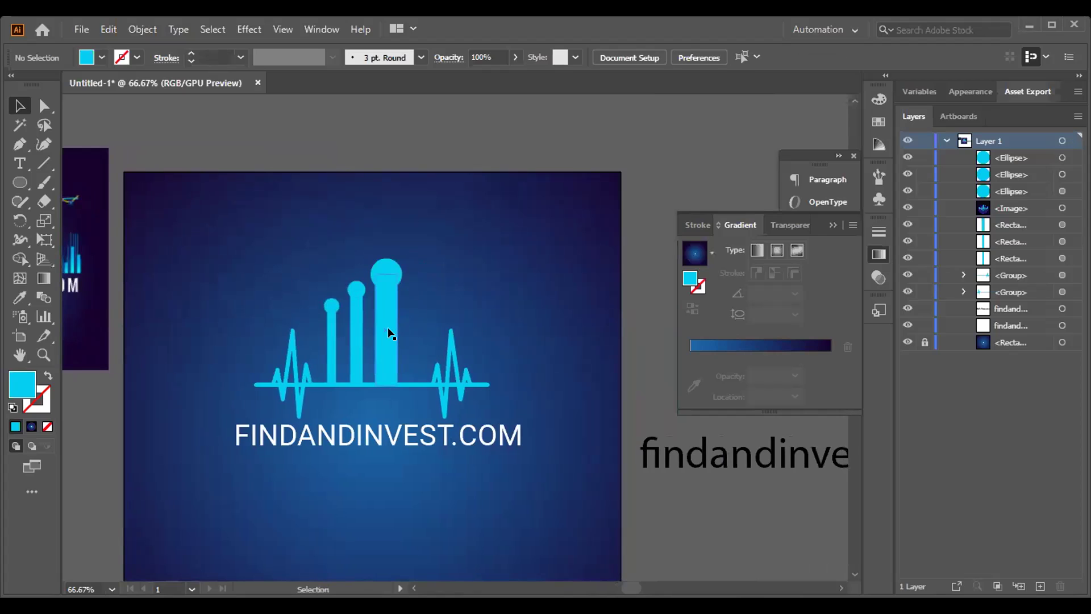
- Examine the bars and trend lines in the FINDANDINVEST.COM reference image up close and compare them with the redrawn logo
{"action": "left_click_drag", "start_coordinate": [19, 182], "coordinate": [67, 185]}
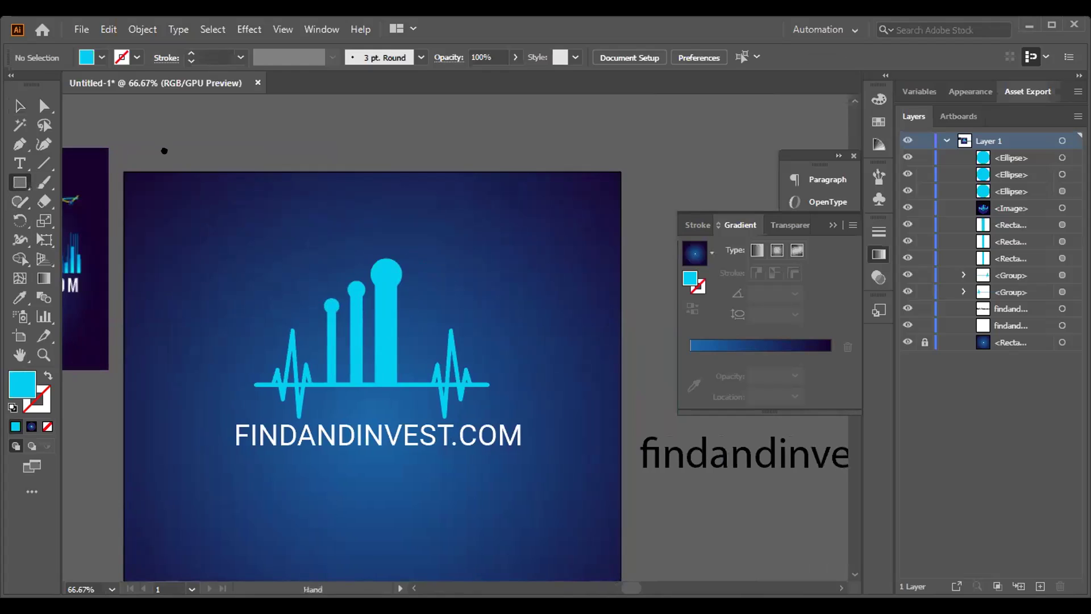
{"action": "left_click_drag", "start_coordinate": [163, 151], "coordinate": [402, 175]}
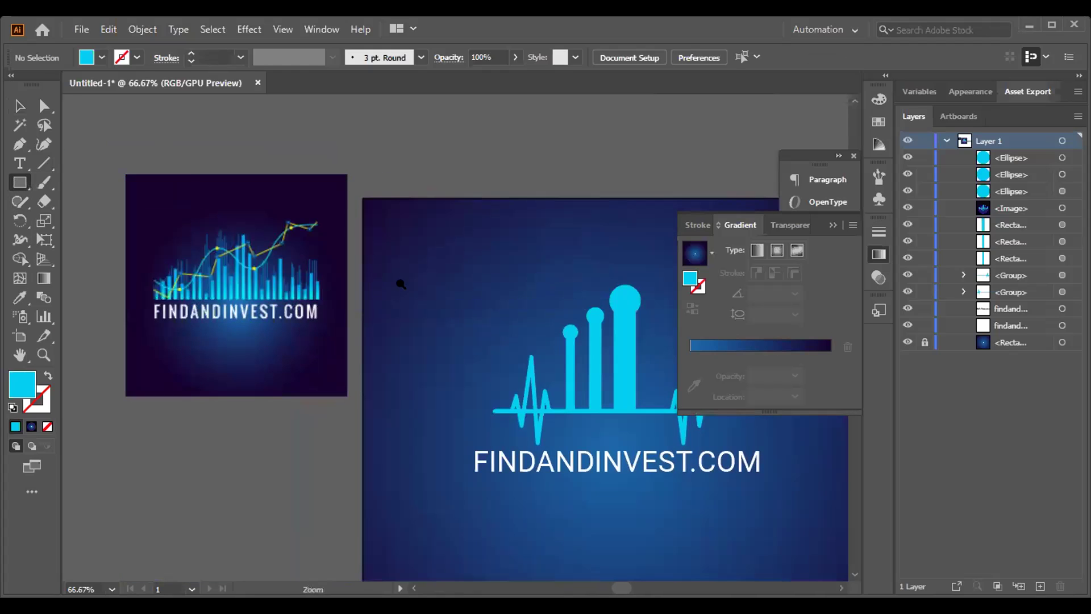
{"action": "key", "text": "ctrl+equal"}
{"action": "key", "text": "ctrl+equal"}
{"action": "key", "text": "ctrl+equal"}
{"action": "left_click_drag", "start_coordinate": [430, 336], "coordinate": [374, 296]}
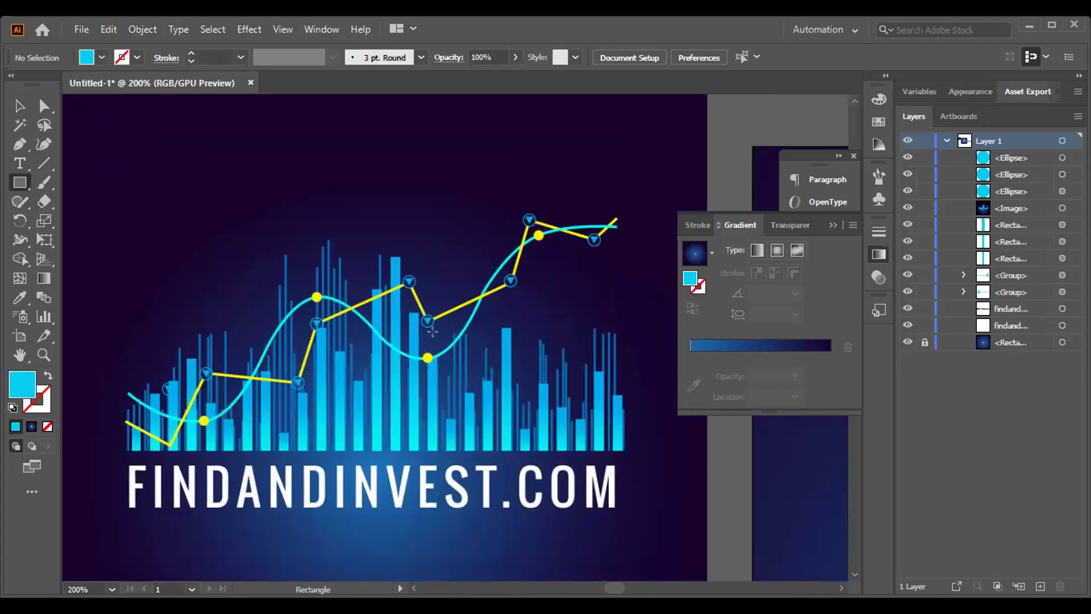
{"action": "key", "text": "ctrl+space"}
{"action": "left_click", "coordinate": [440, 333], "text": "ctrl+alt"}
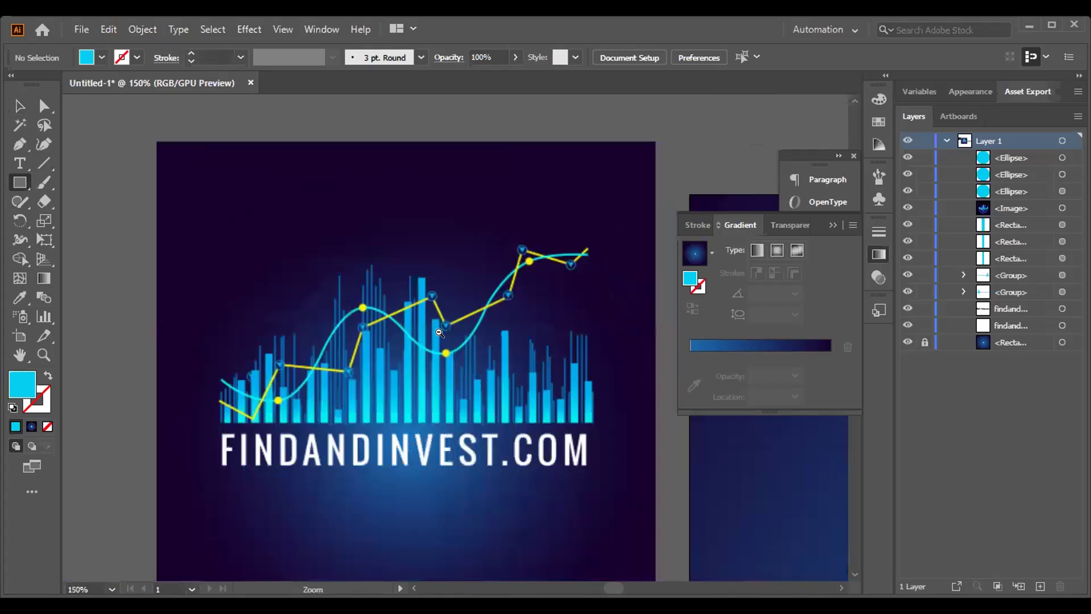
{"action": "left_click", "coordinate": [467, 344], "text": "ctrl+alt"}
{"action": "scroll", "coordinate": [185, 291], "scroll_direction": "right", "scroll_amount": 10}
{"action": "scroll", "coordinate": [494, 344], "scroll_direction": "down", "scroll_amount": 3}
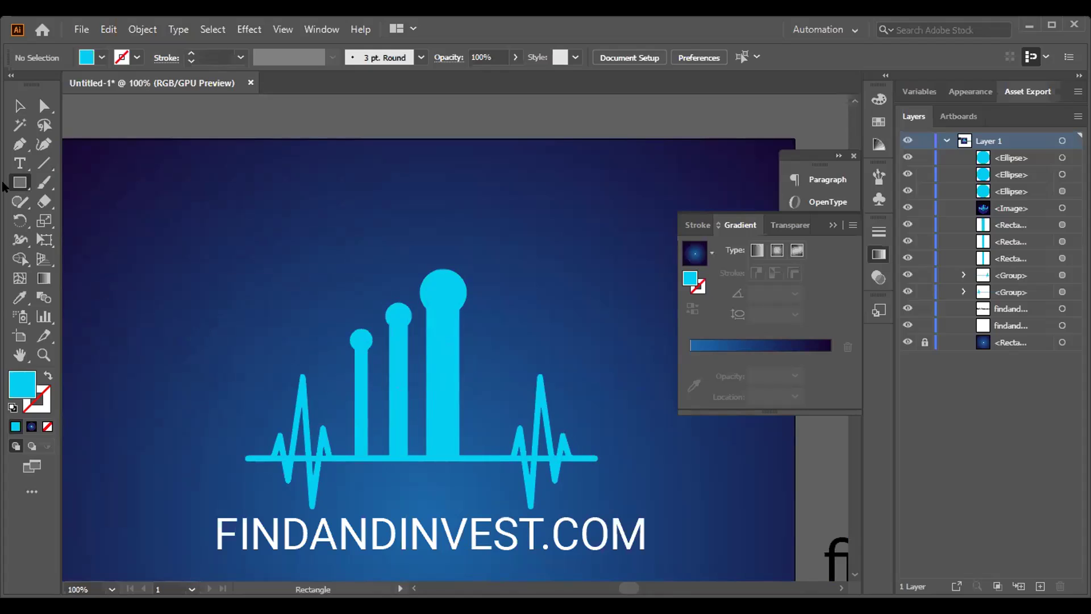
- Delete the circles on top of all three bars of the logo
{"action": "left_click", "coordinate": [20, 102]}
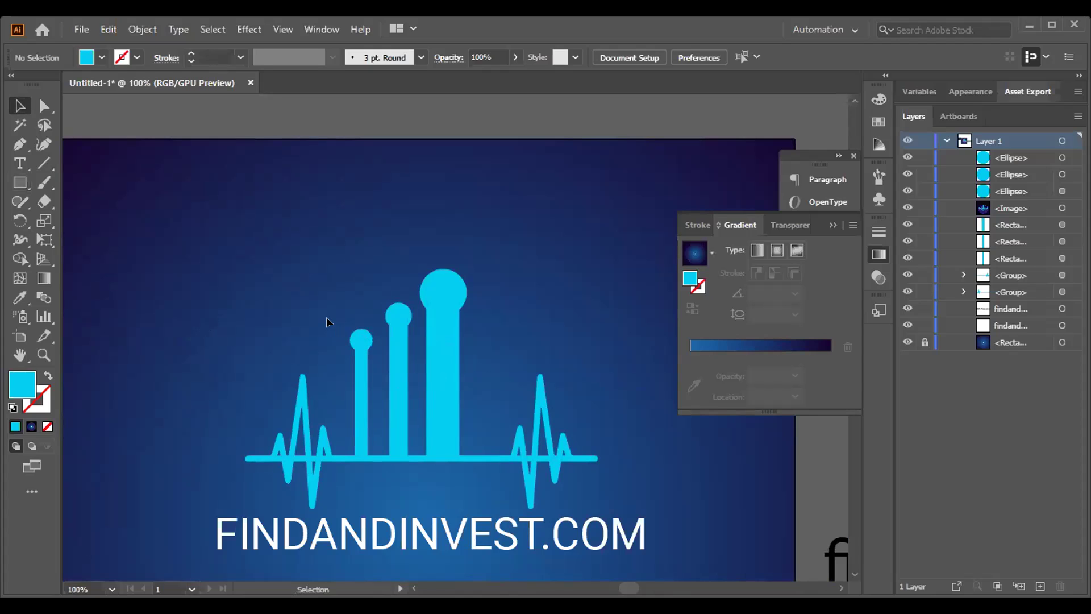
{"action": "left_click_drag", "start_coordinate": [348, 328], "coordinate": [357, 330]}
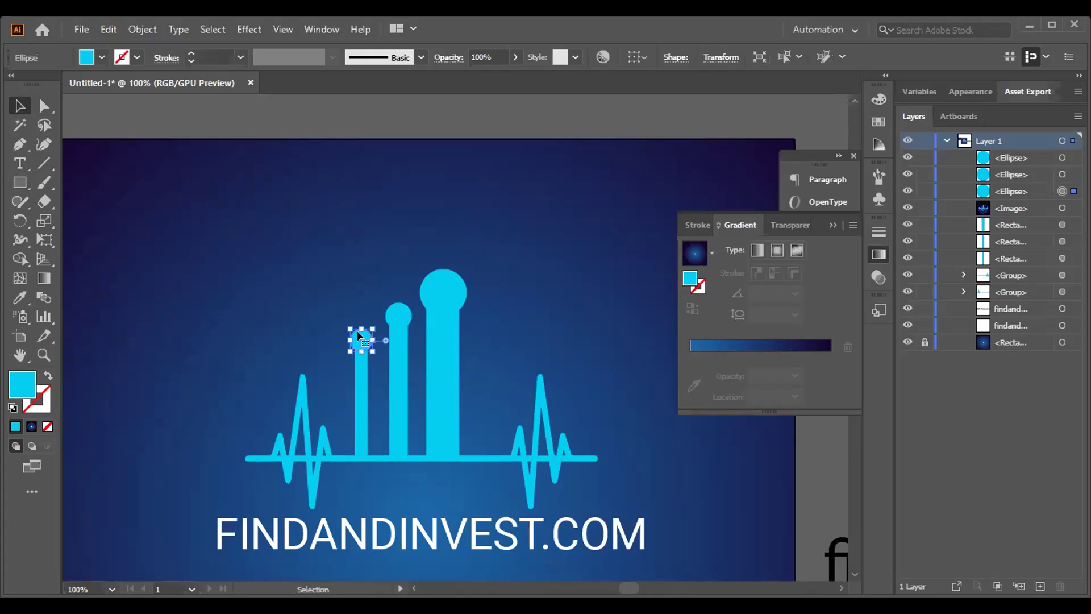
{"action": "key", "text": "Delete"}
{"action": "left_click", "coordinate": [391, 312]}
{"action": "key", "text": "Delete"}
{"action": "left_click", "coordinate": [440, 285]}
{"action": "key", "text": "Delete"}
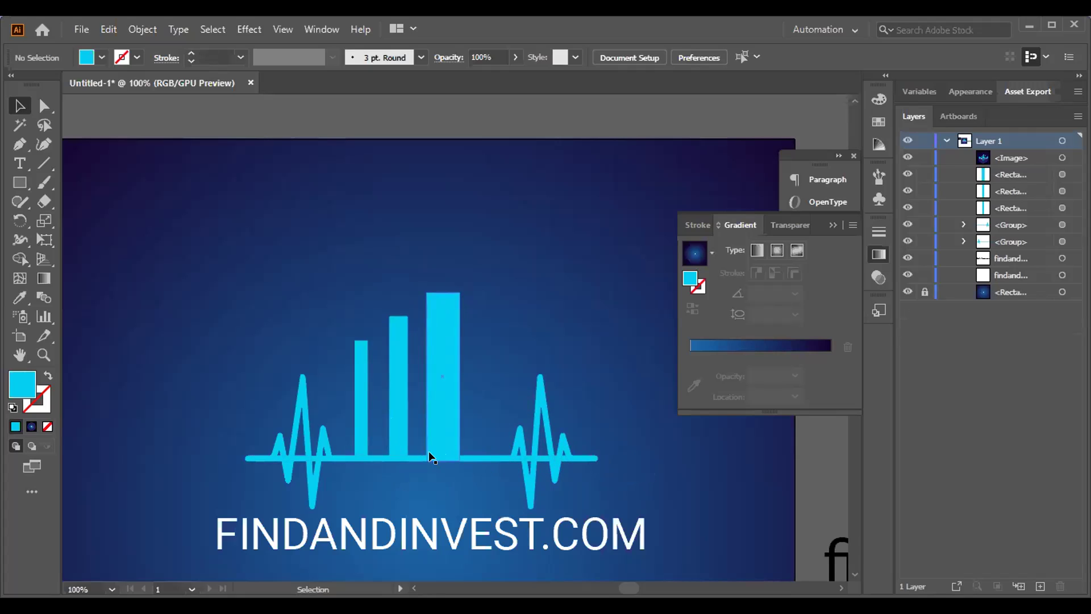
- Move the shortest bar to the left end of the baseline and delete the two taller bars
{"action": "left_click_drag", "start_coordinate": [352, 433], "coordinate": [242, 436]}
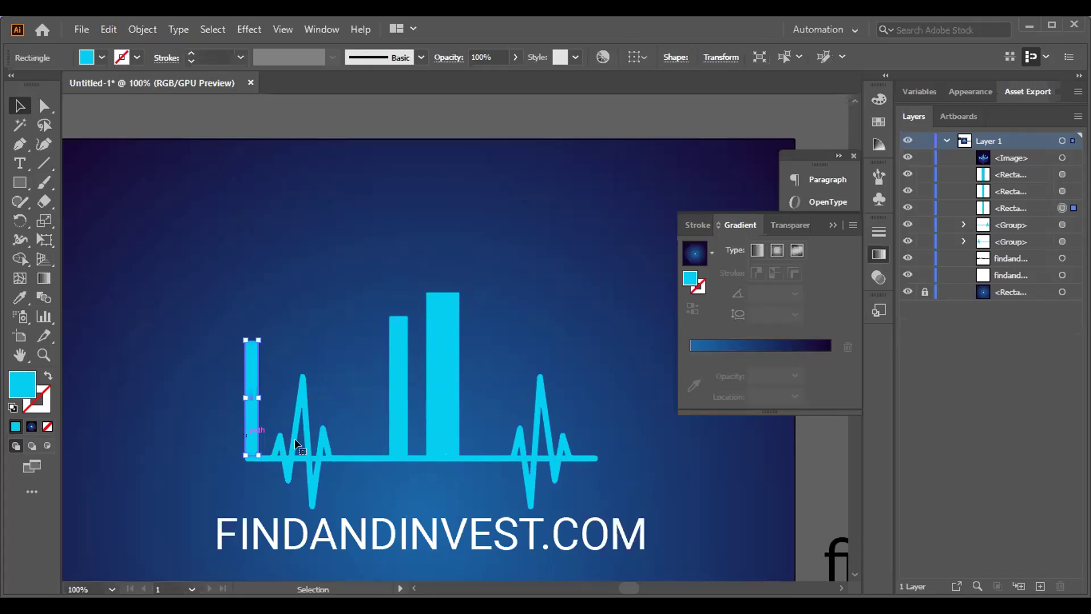
{"action": "left_click", "coordinate": [452, 418]}
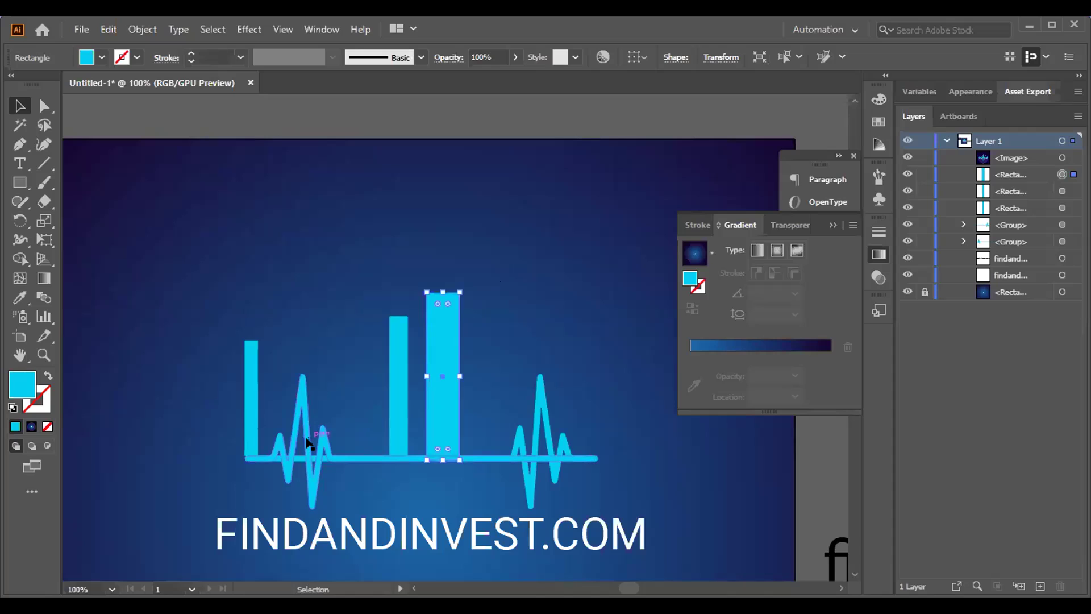
{"action": "left_click", "coordinate": [397, 403]}
{"action": "left_click", "coordinate": [435, 402]}
{"action": "key", "text": "Delete"}
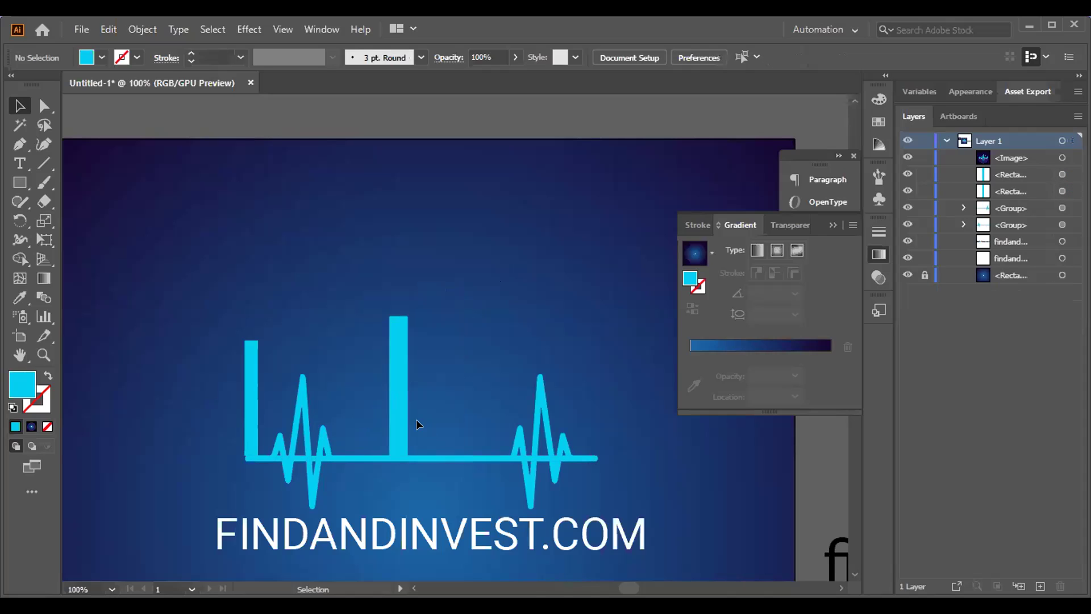
{"action": "left_click", "coordinate": [401, 423]}
{"action": "key", "text": "Delete"}
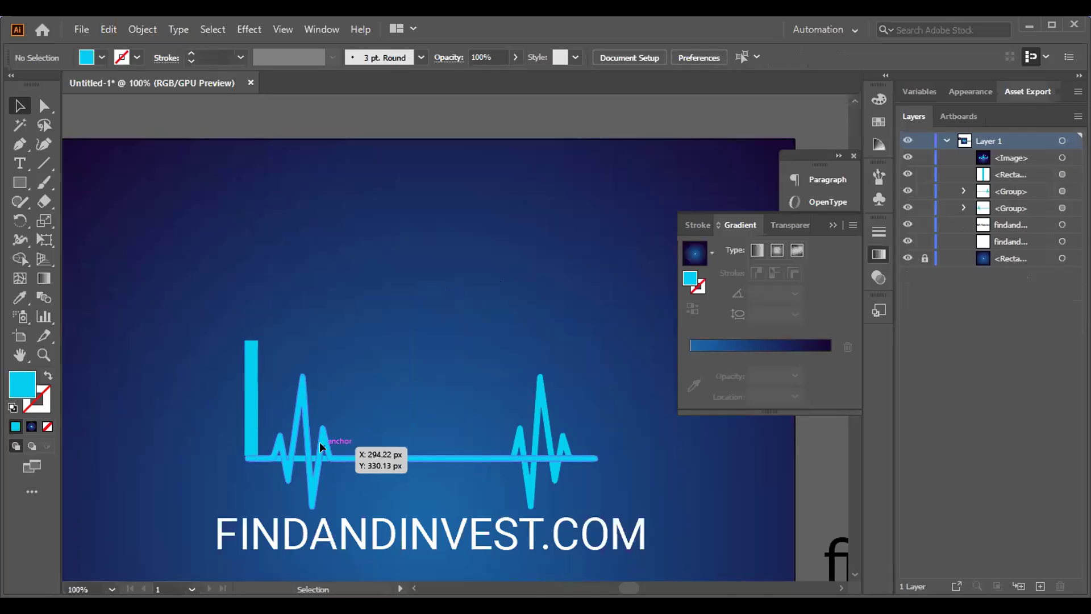
- Shift the left heartbeat line toward the right one, and delete both heartbeat line groups
{"action": "left_click_drag", "start_coordinate": [322, 447], "coordinate": [446, 451]}
{"action": "left_click", "coordinate": [426, 417]}
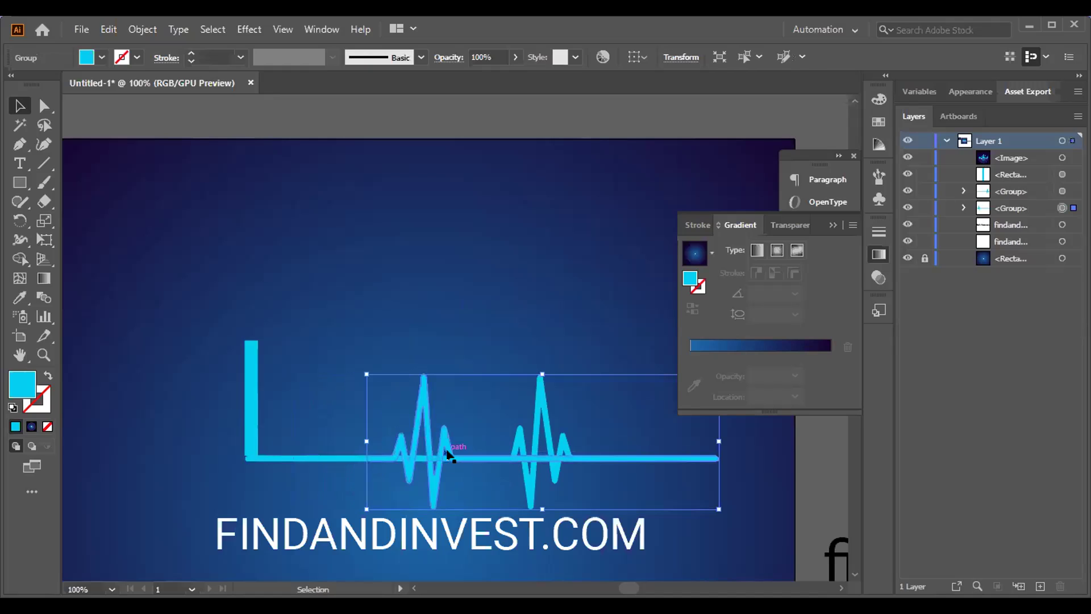
{"action": "left_click", "coordinate": [580, 341]}
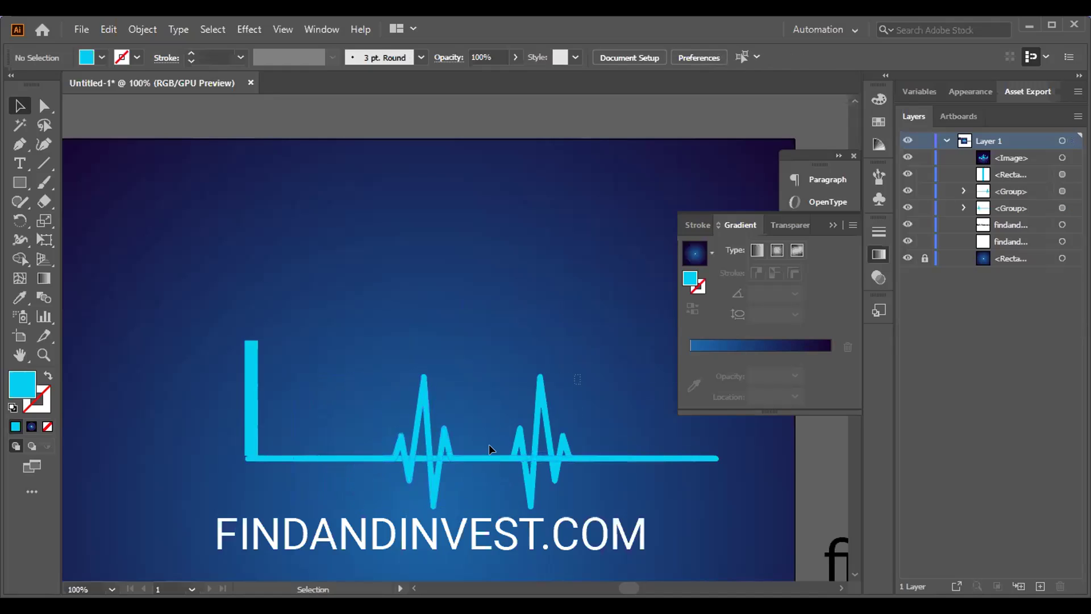
{"action": "left_click", "coordinate": [378, 464]}
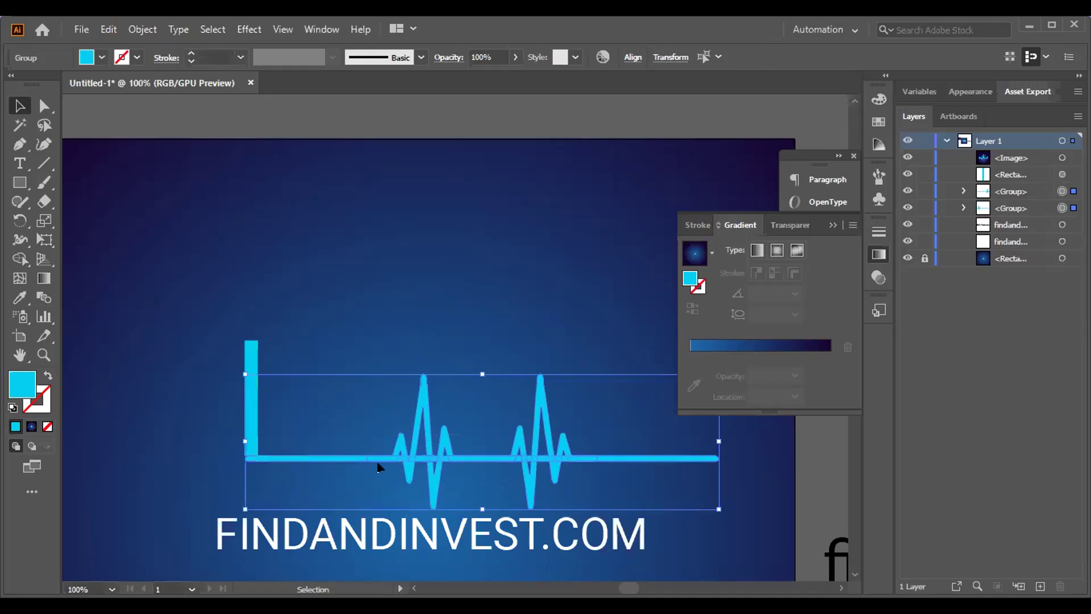
{"action": "key", "text": "Delete"}
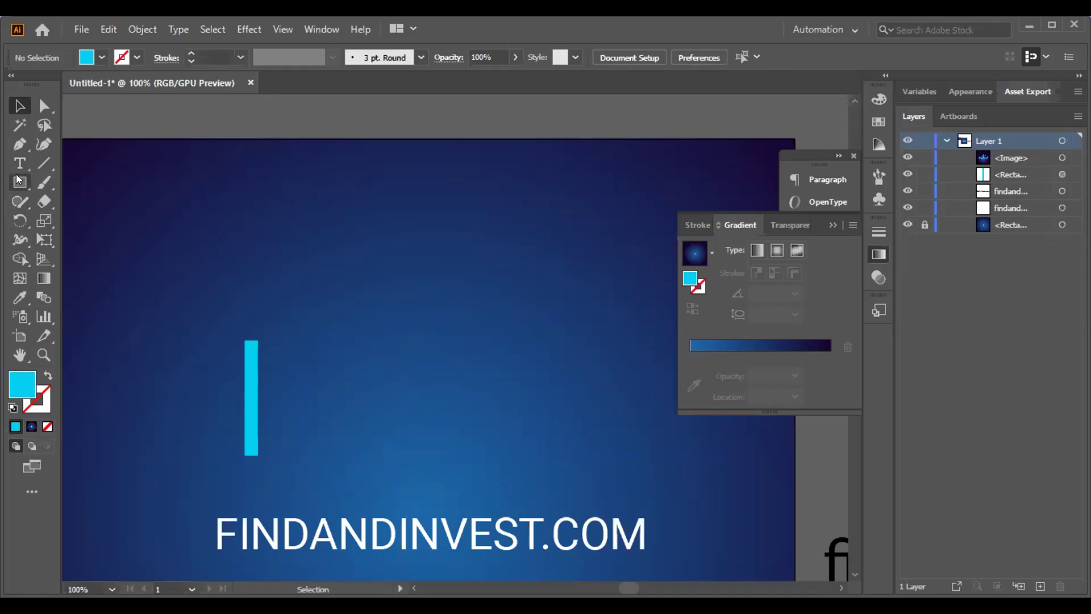
- Examine the bar graph and trend lines in the FINDANDINVEST.COM reference image up close
{"action": "key", "text": "space"}
{"action": "left_click_drag", "start_coordinate": [193, 274], "coordinate": [634, 332]}
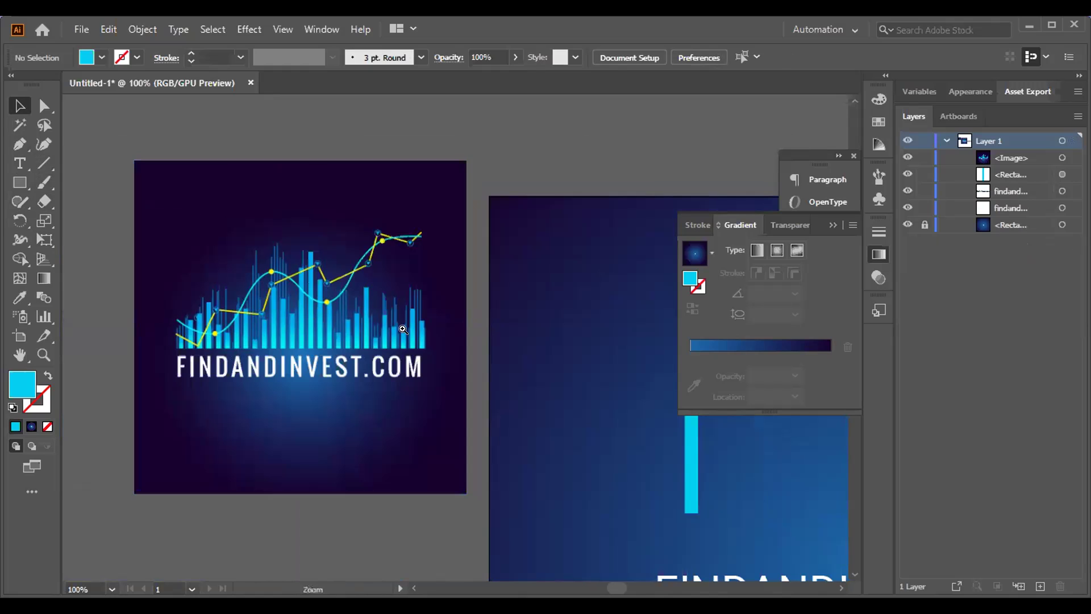
{"action": "left_click", "coordinate": [330, 290], "text": "ctrl"}
{"action": "left_click", "coordinate": [431, 341], "text": "ctrl"}
{"action": "left_click", "coordinate": [430, 341], "text": "ctrl"}
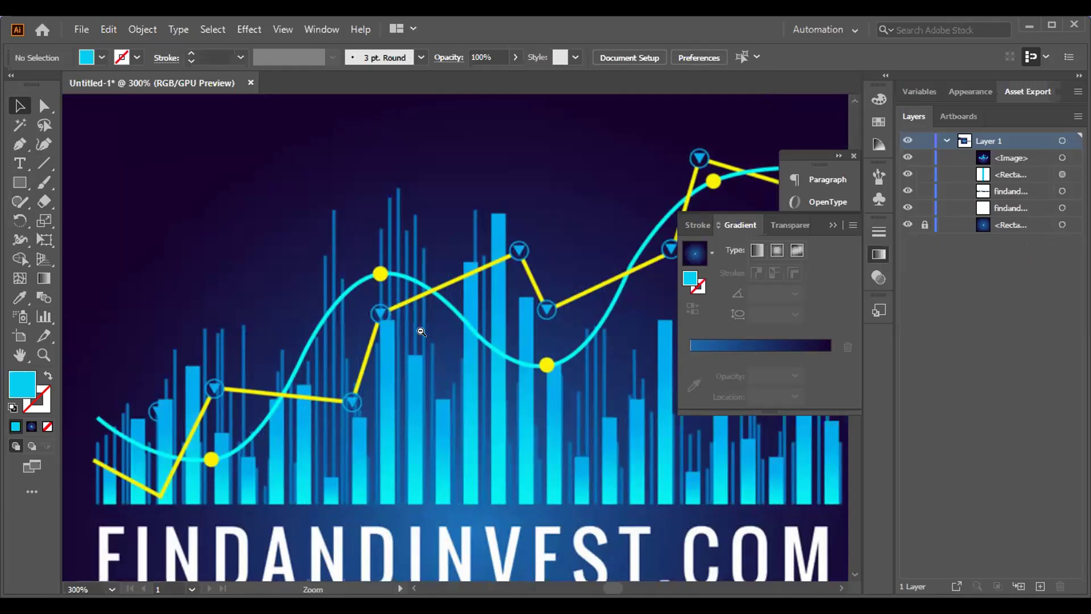
{"action": "left_click", "coordinate": [446, 347], "text": "ctrl+alt"}
{"action": "left_click", "coordinate": [510, 332], "text": "ctrl+alt"}
{"action": "left_click", "coordinate": [523, 336], "text": "ctrl+alt"}
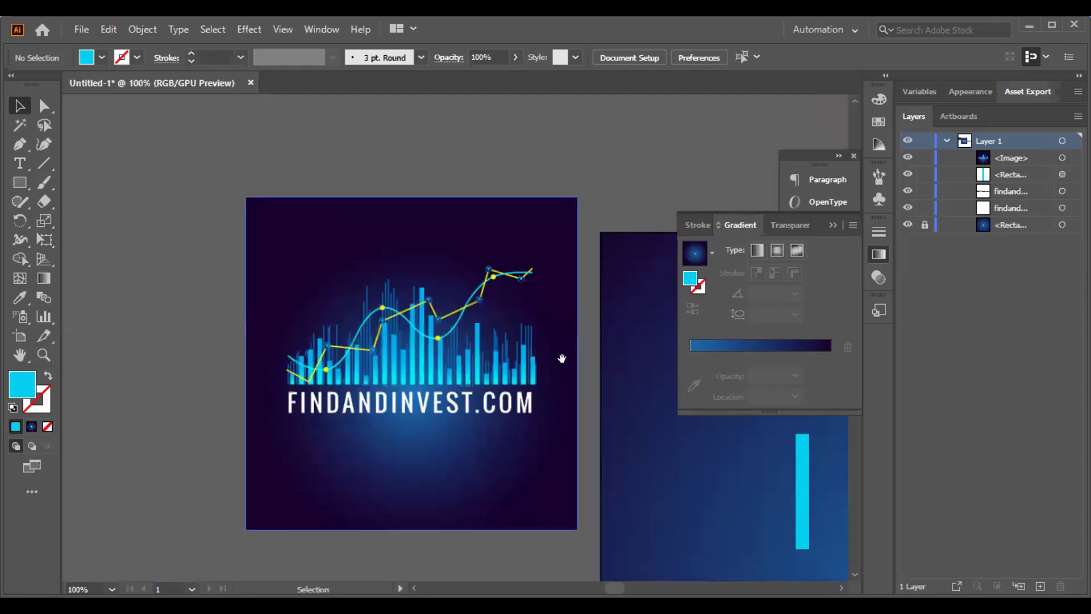
- Duplicate the cyan bar just to its right and repeat the copy to form an evenly spaced row of 15 bars
{"action": "left_click_drag", "start_coordinate": [561, 341], "coordinate": [61, 294]}
{"action": "left_click_drag", "start_coordinate": [199, 361], "coordinate": [139, 326]}
{"action": "left_click_drag", "start_coordinate": [245, 357], "coordinate": [270, 359]}
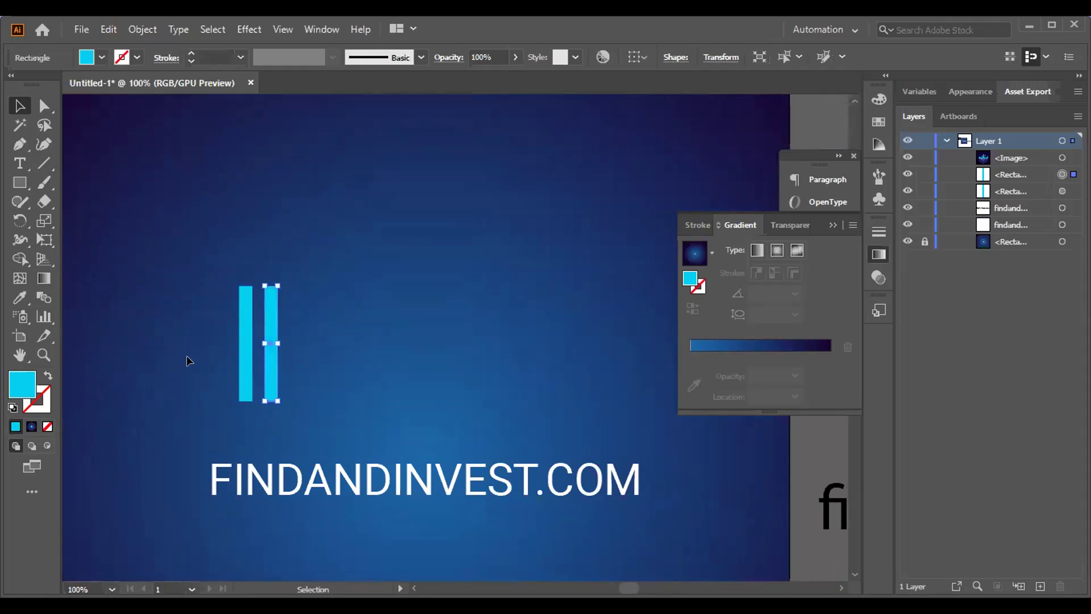
{"action": "key", "text": "a"}
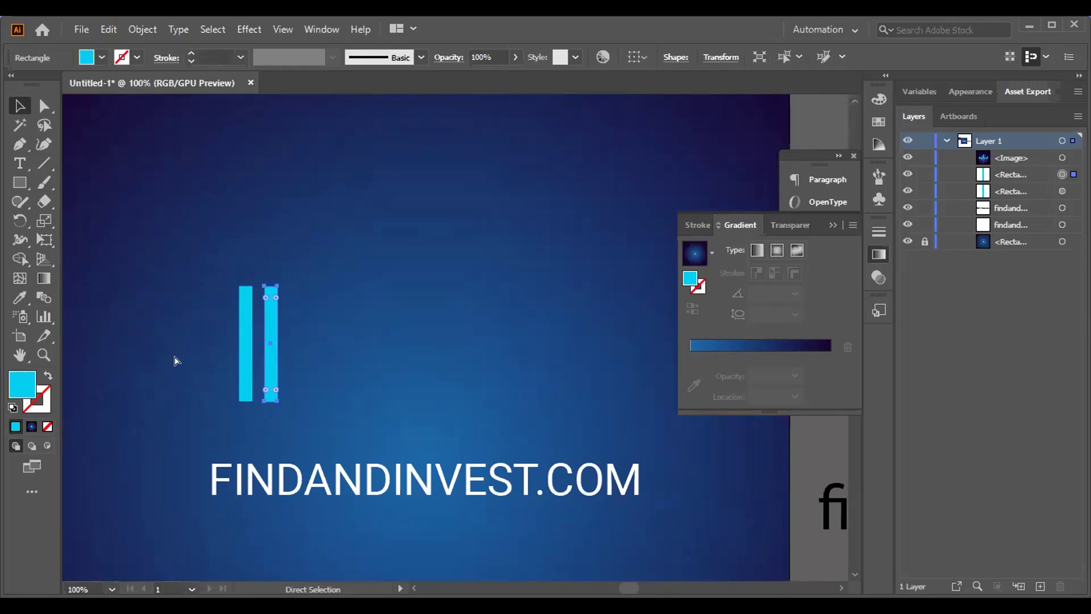
{"action": "key", "text": "ctrl+d"}
{"action": "key", "text": "ctrl+d"}
{"action": "key", "text": "ctrl+d"}
{"action": "key", "text": "ctrl+d"}
{"action": "key", "text": "ctrl+d"}
{"action": "key", "text": "ctrl+d"}
{"action": "key", "text": "ctrl+d"}
{"action": "key", "text": "ctrl+d"}
{"action": "key", "text": "ctrl+d"}
{"action": "key", "text": "ctrl+d"}
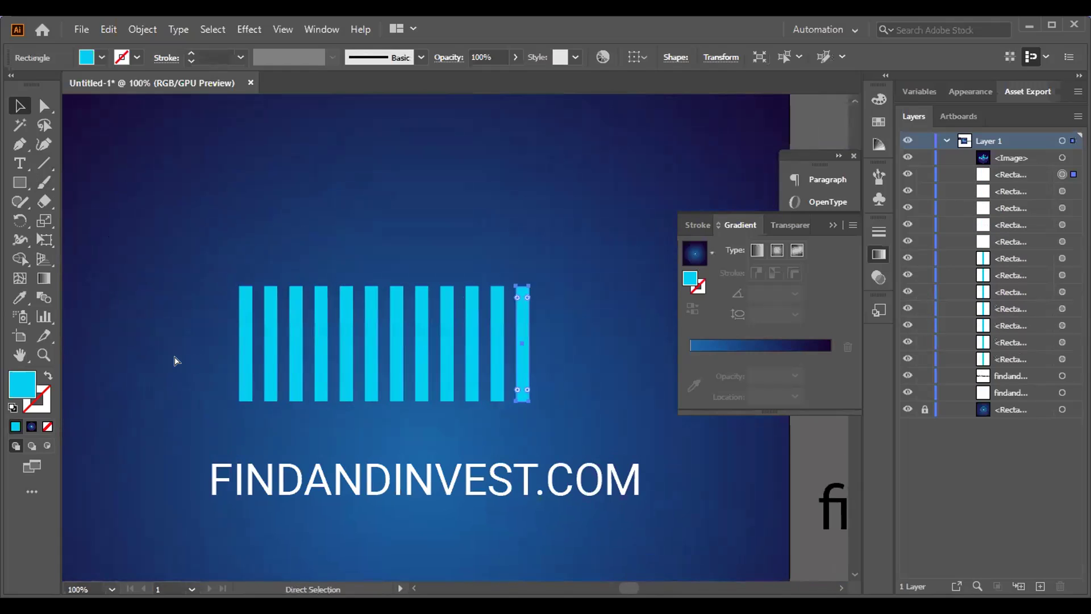
{"action": "key", "text": "ctrl+d"}
{"action": "key", "text": "ctrl+d"}
{"action": "key", "text": "ctrl+d"}
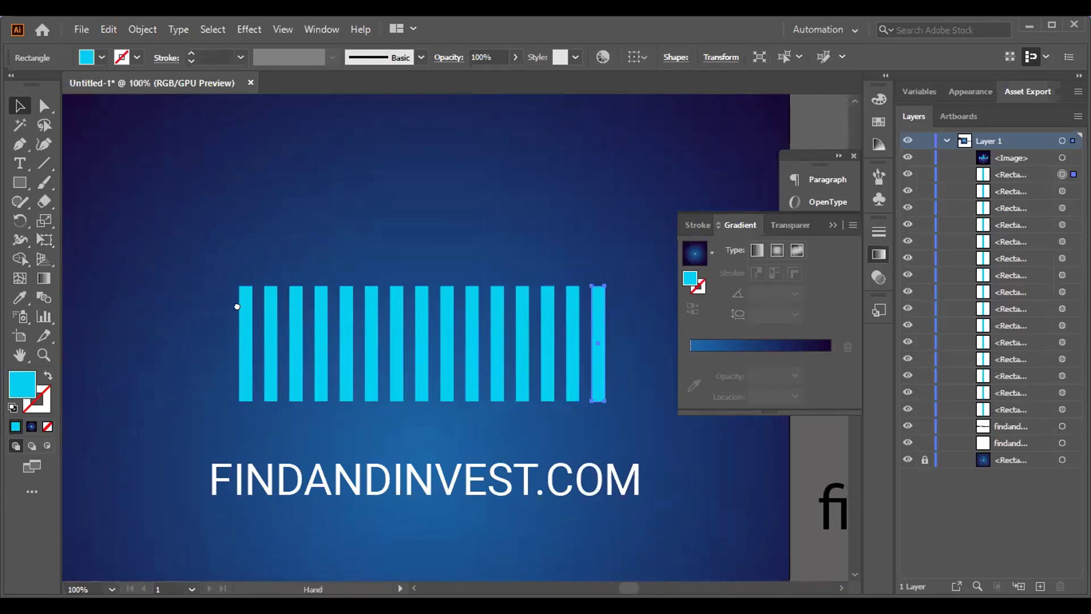
{"action": "left_click_drag", "start_coordinate": [237, 306], "coordinate": [162, 317]}
{"action": "left_click", "coordinate": [196, 305]}
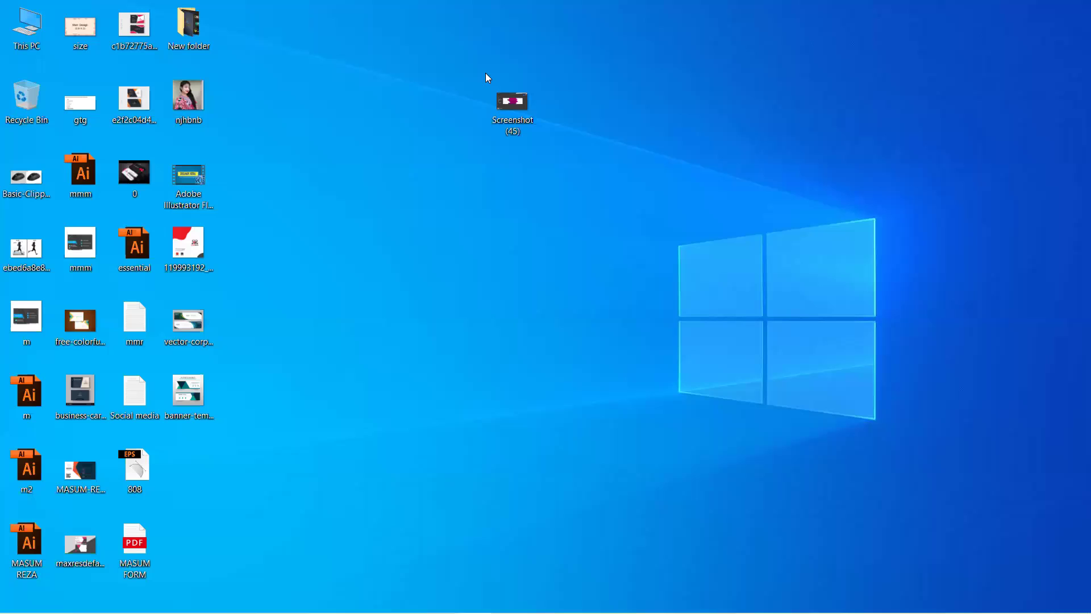
- View the Screenshot (45) image from the desktop, close it, and switch to the Zoom meeting controls
{"action": "left_click", "coordinate": [513, 108]}
{"action": "double_click", "coordinate": [514, 105]}
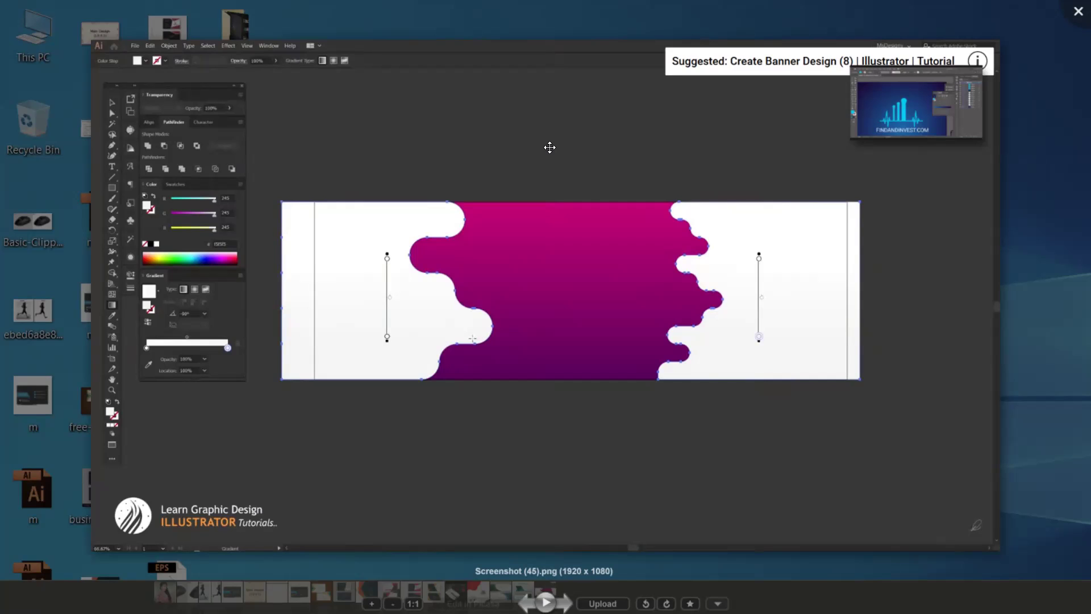
{"action": "left_click", "coordinate": [1077, 20]}
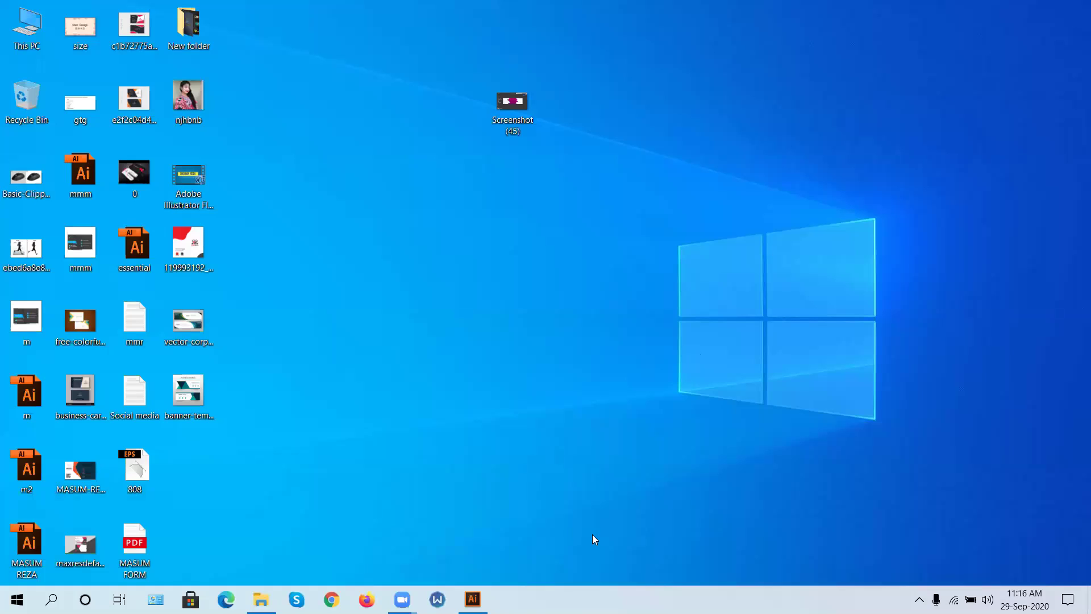
{"action": "mouse_move", "coordinate": [473, 599]}
{"action": "mouse_move", "coordinate": [402, 599]}
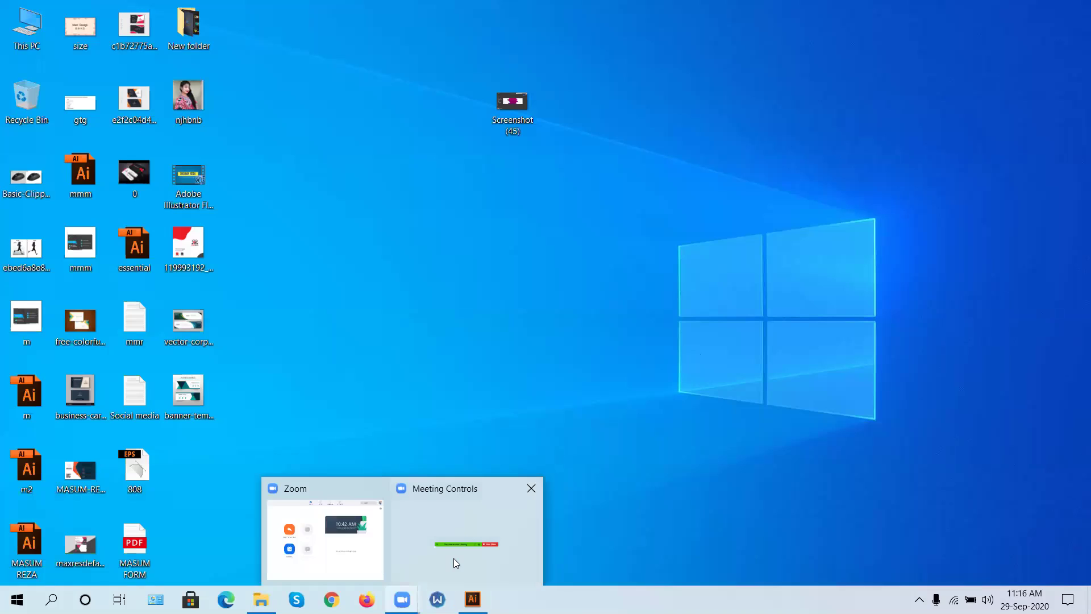
{"action": "left_click", "coordinate": [453, 563]}
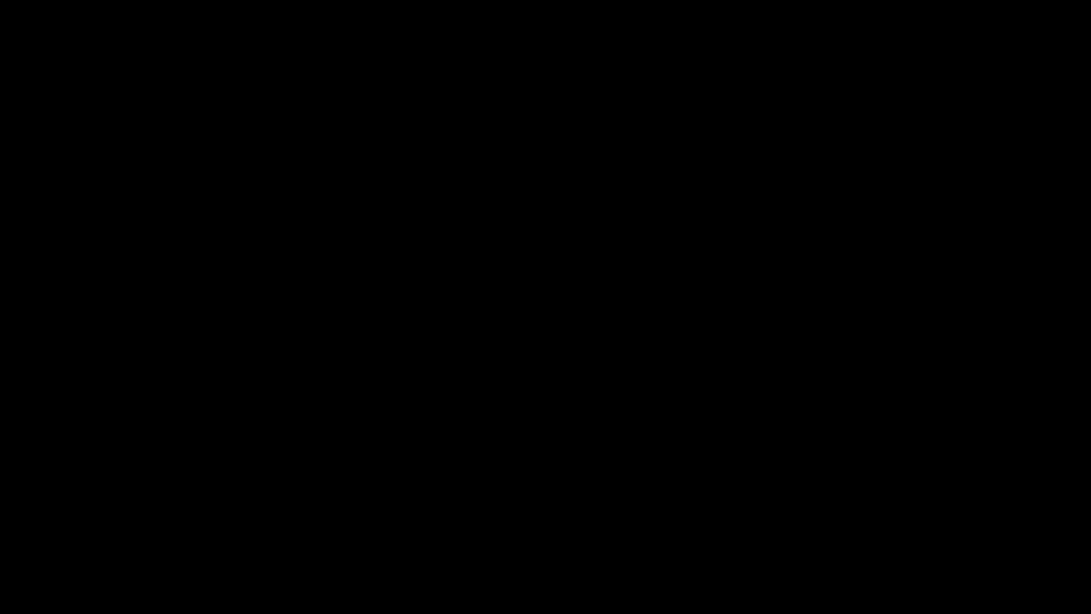
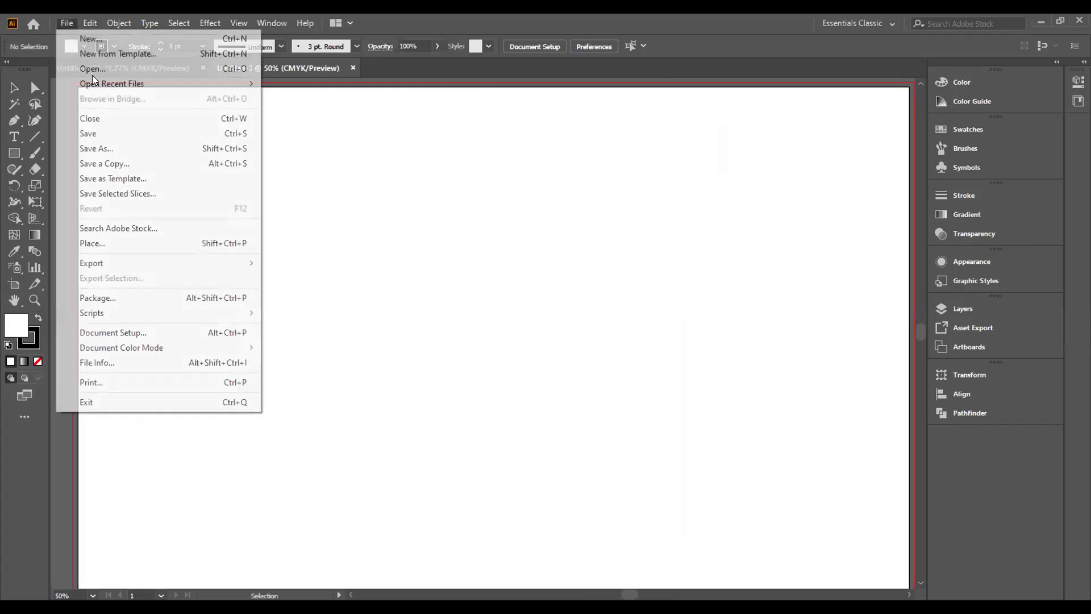
- Place Screenshot (45).png on the Untitled-3 artboard and enlarge it in the artboard's upper-right corner as a reference
{"action": "left_click", "coordinate": [110, 243]}
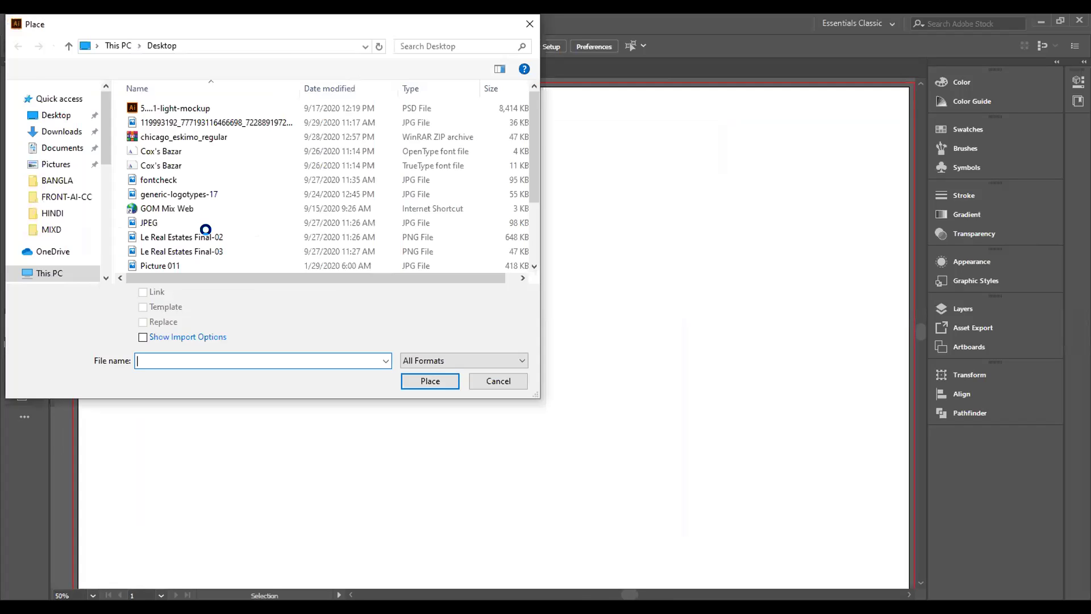
{"action": "scroll", "coordinate": [215, 239], "scroll_direction": "down", "scroll_amount": 3}
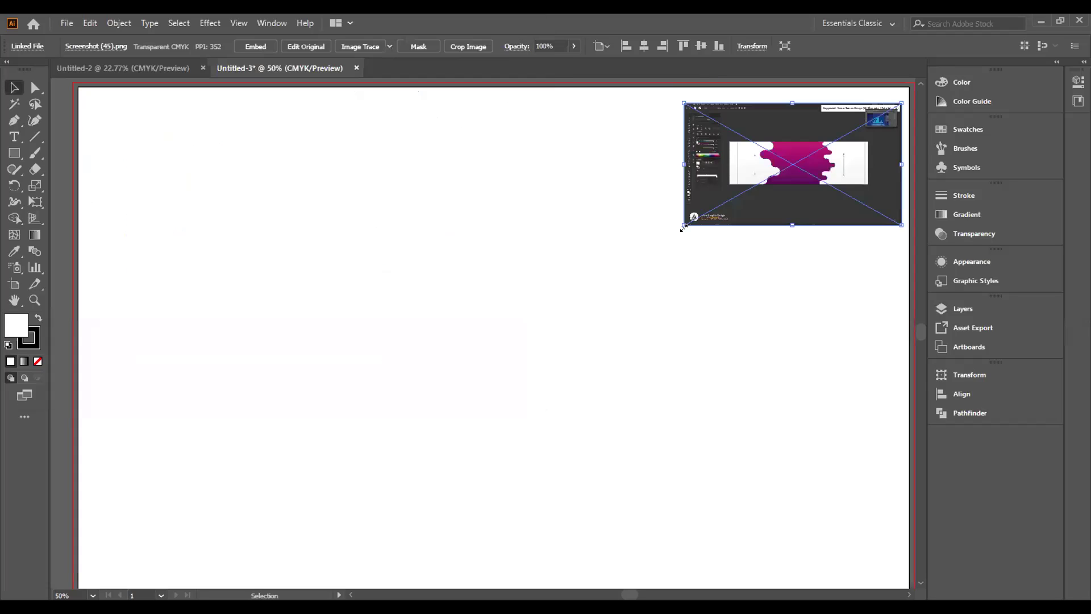
{"action": "left_click_drag", "start_coordinate": [687, 341], "coordinate": [659, 344]}
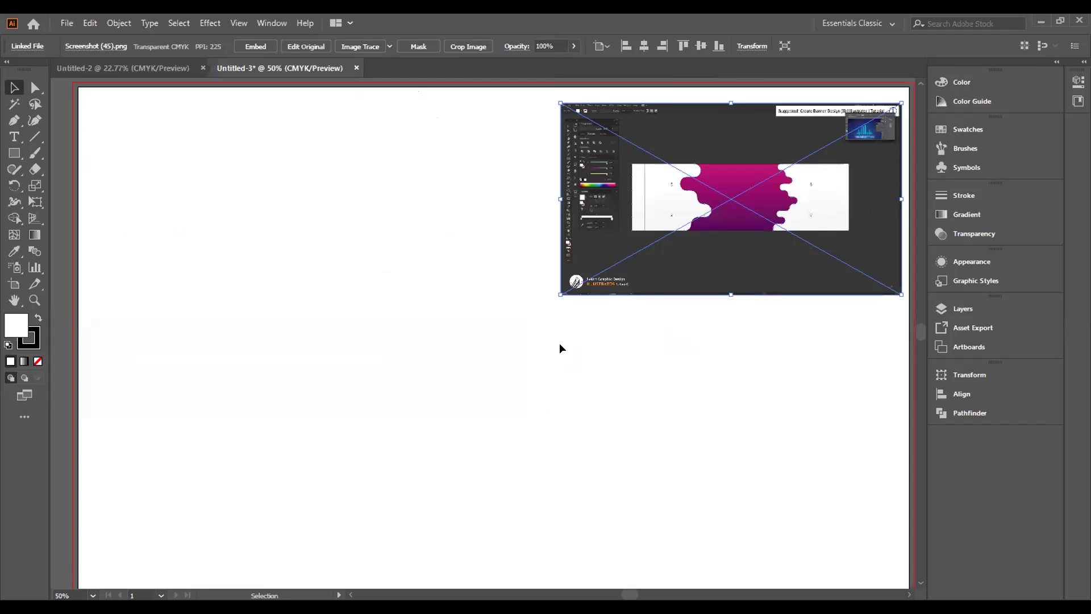
- Draw a straight vertical line on the left part of the artboard, at about X 251 px
{"action": "left_click", "coordinate": [91, 349]}
{"action": "left_click", "coordinate": [32, 136]}
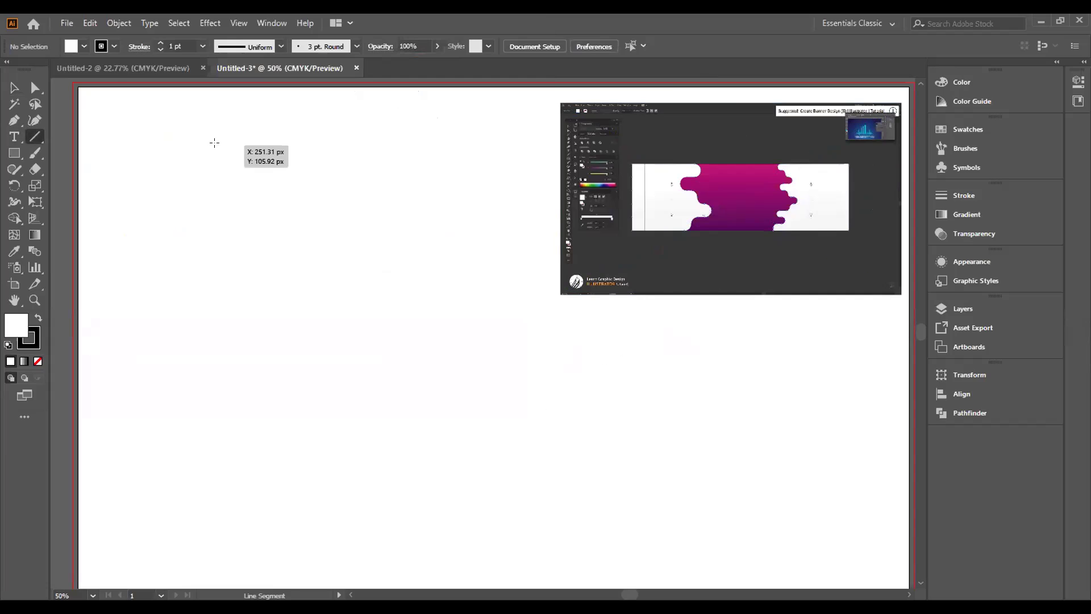
{"action": "left_click_drag", "start_coordinate": [217, 145], "coordinate": [218, 445]}
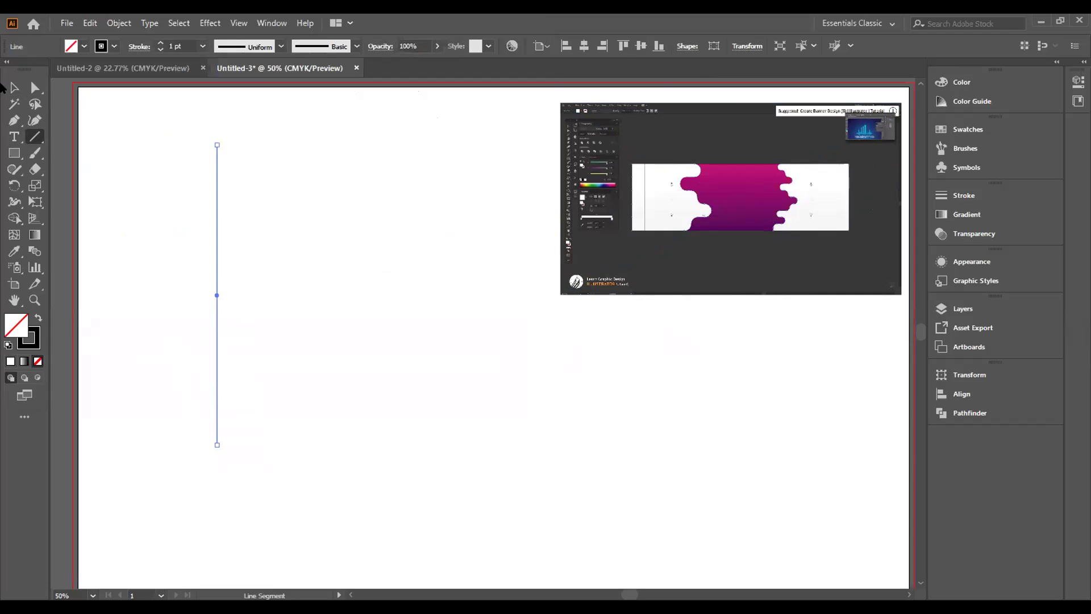
- Add 17 anchor points spaced along the vertical line from its upper to its lower end
{"action": "left_click", "coordinate": [16, 120]}
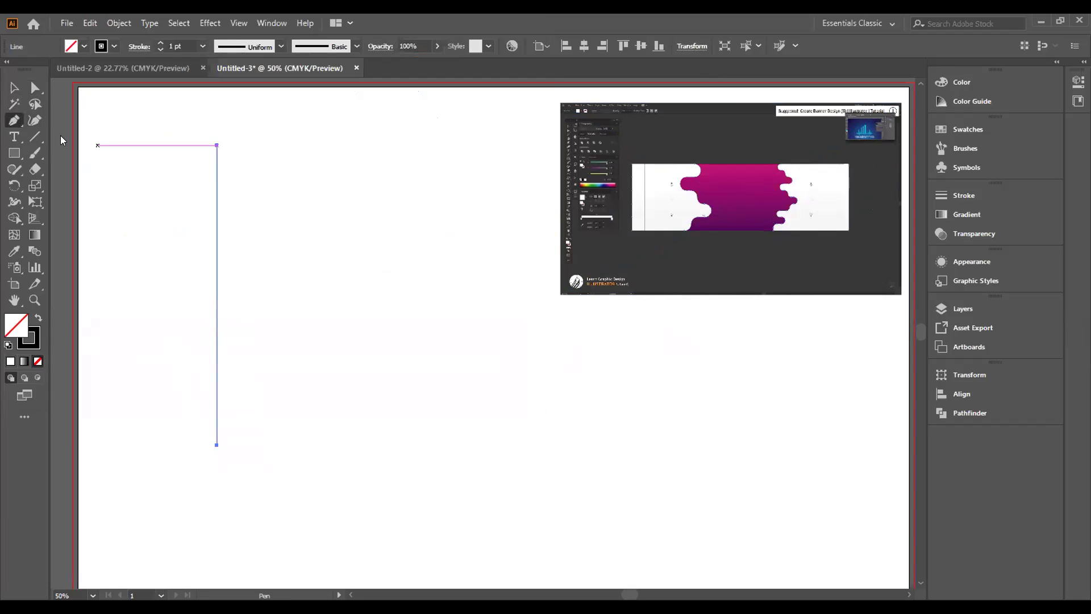
{"action": "left_click", "coordinate": [14, 120]}
{"action": "key", "text": "plus"}
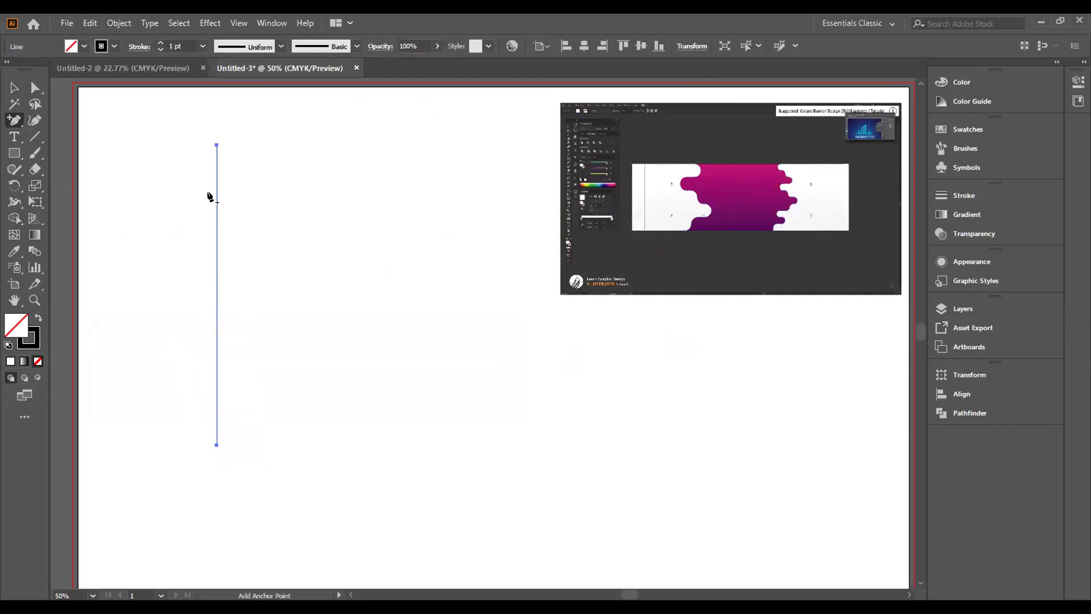
{"action": "left_click", "coordinate": [217, 158]}
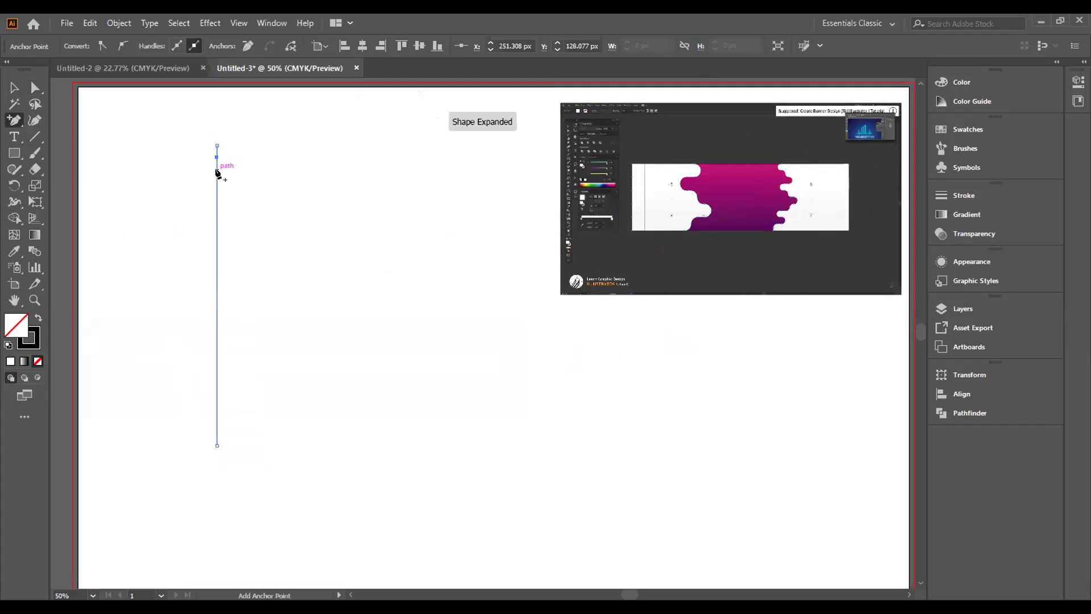
{"action": "left_click", "coordinate": [217, 170]}
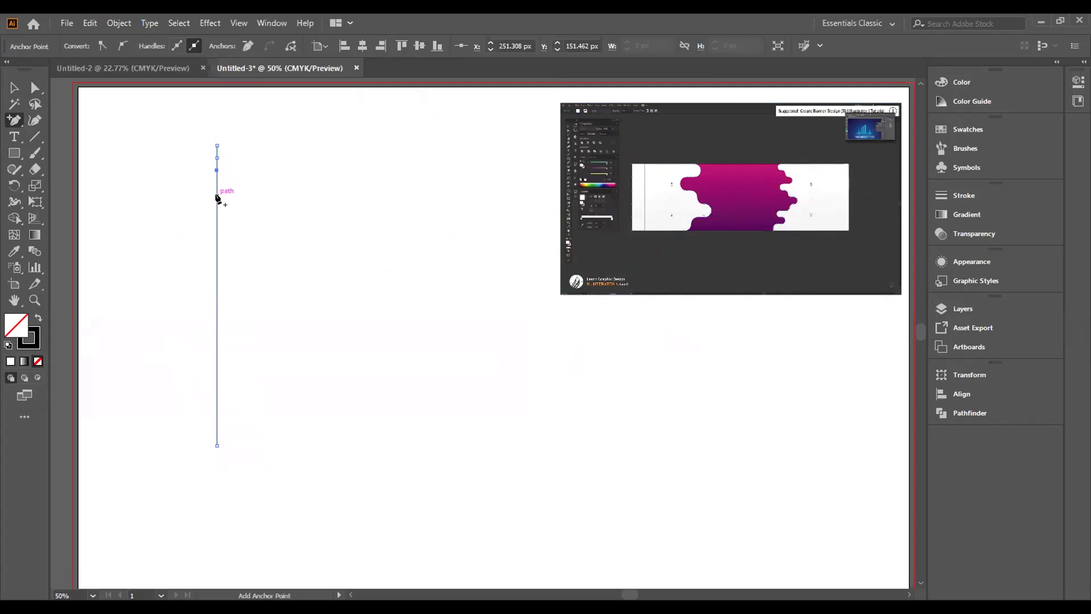
{"action": "left_click", "coordinate": [216, 185]}
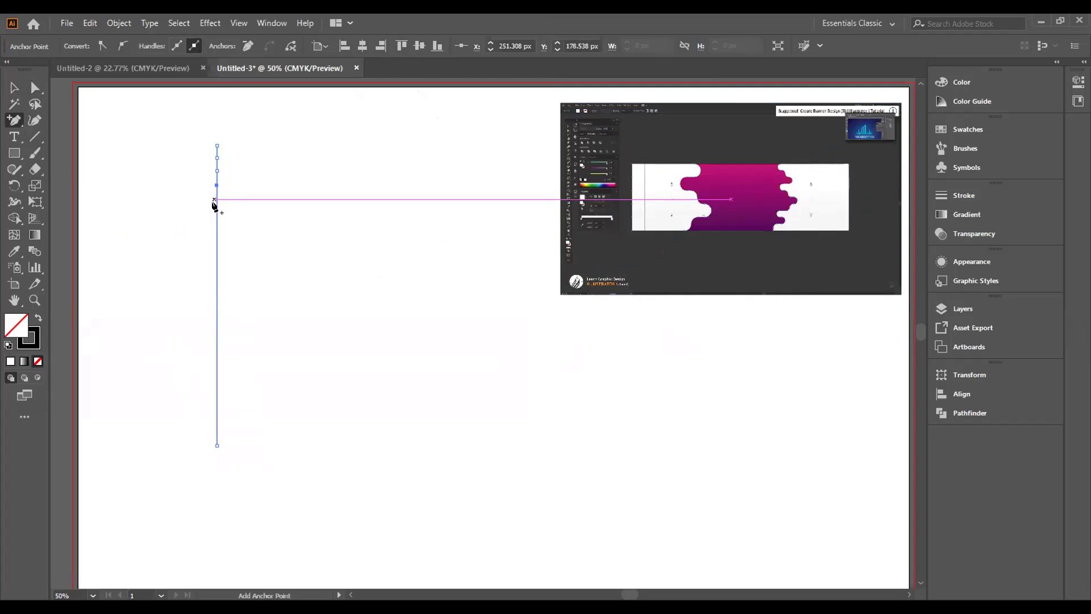
{"action": "left_click", "coordinate": [217, 198]}
{"action": "left_click", "coordinate": [216, 218]}
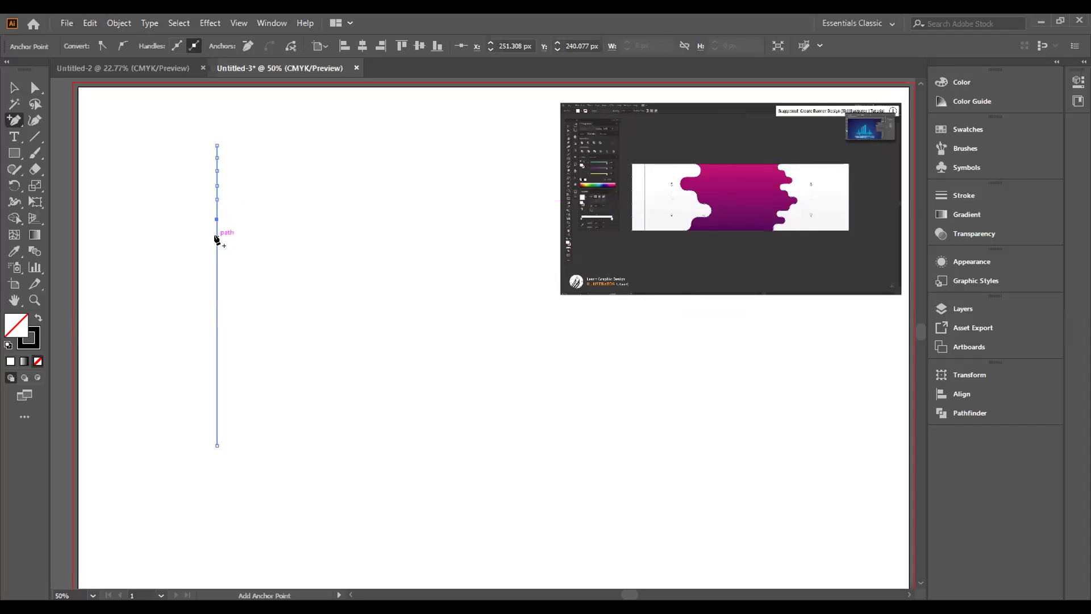
{"action": "left_click", "coordinate": [217, 235]}
{"action": "left_click", "coordinate": [216, 251]}
{"action": "left_click", "coordinate": [217, 267]}
{"action": "left_click", "coordinate": [217, 284]}
{"action": "left_click", "coordinate": [217, 304]}
{"action": "left_click", "coordinate": [217, 321]}
{"action": "left_click", "coordinate": [216, 338]}
{"action": "left_click", "coordinate": [216, 354]}
{"action": "left_click", "coordinate": [217, 374]}
{"action": "left_click", "coordinate": [217, 391]}
{"action": "left_click", "coordinate": [217, 410]}
{"action": "left_click", "coordinate": [216, 424]}
{"action": "left_click", "coordinate": [15, 90]}
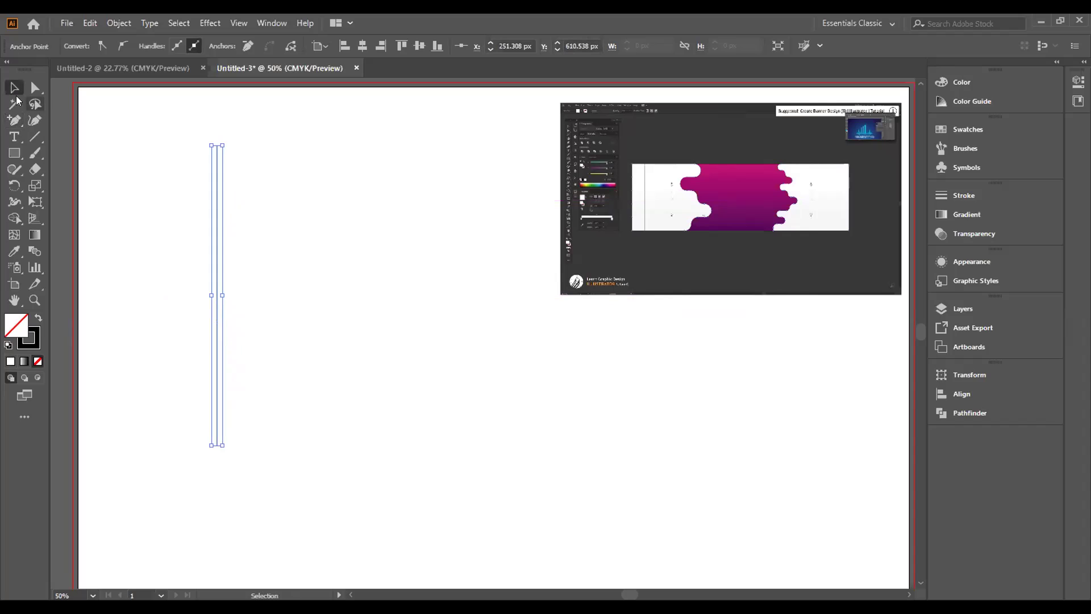
- Try to bend the vertical line at the anchor point nearest its upper end with the Curvature tool
{"action": "left_click", "coordinate": [35, 122]}
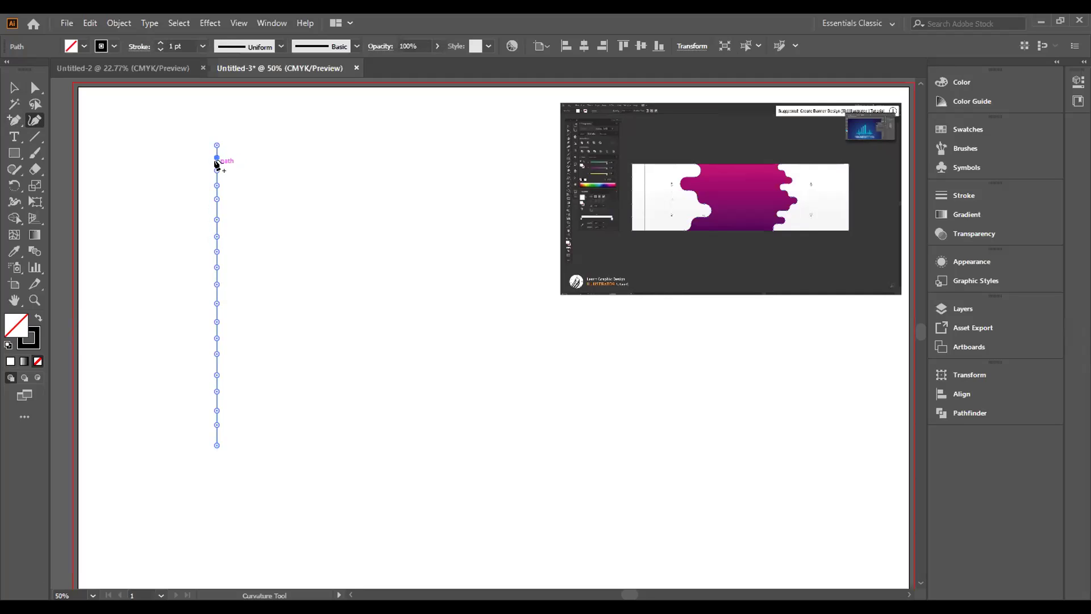
{"action": "left_click_drag", "start_coordinate": [213, 155], "coordinate": [228, 154]}
{"action": "left_click", "coordinate": [216, 157]}
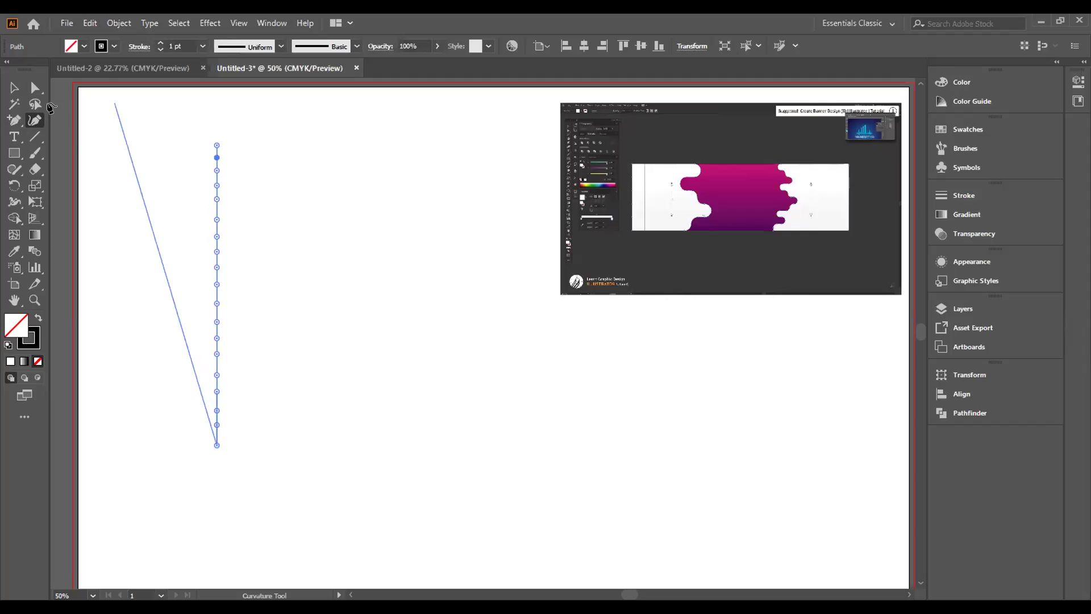
{"action": "key", "text": "v"}
{"action": "left_click", "coordinate": [250, 158]}
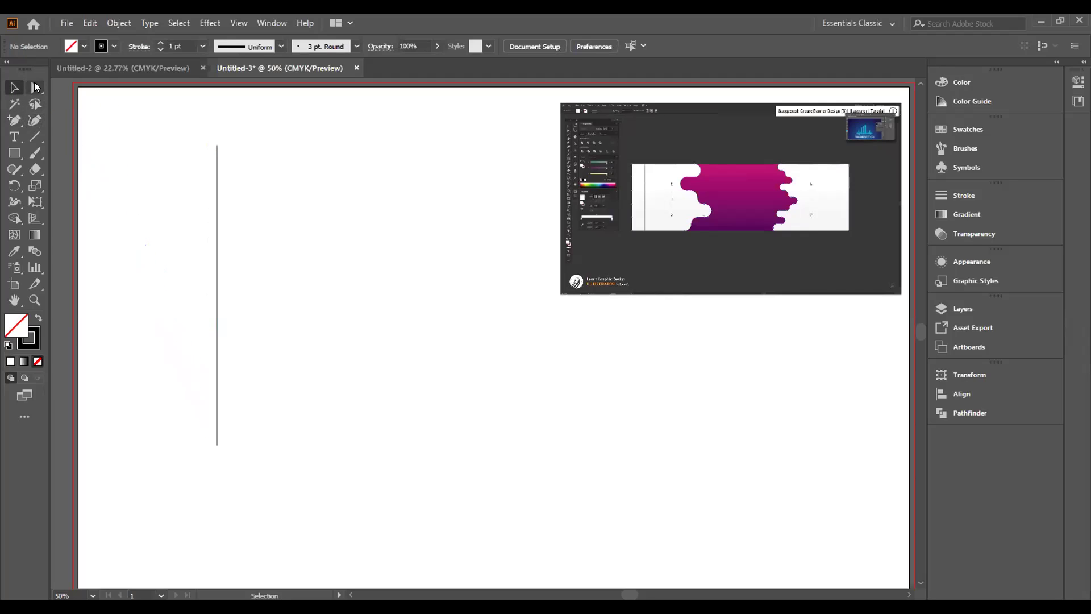
- Try to pull the anchor point nearest the line's upper end about 22 px to the right, and undo the move
{"action": "left_click", "coordinate": [33, 89]}
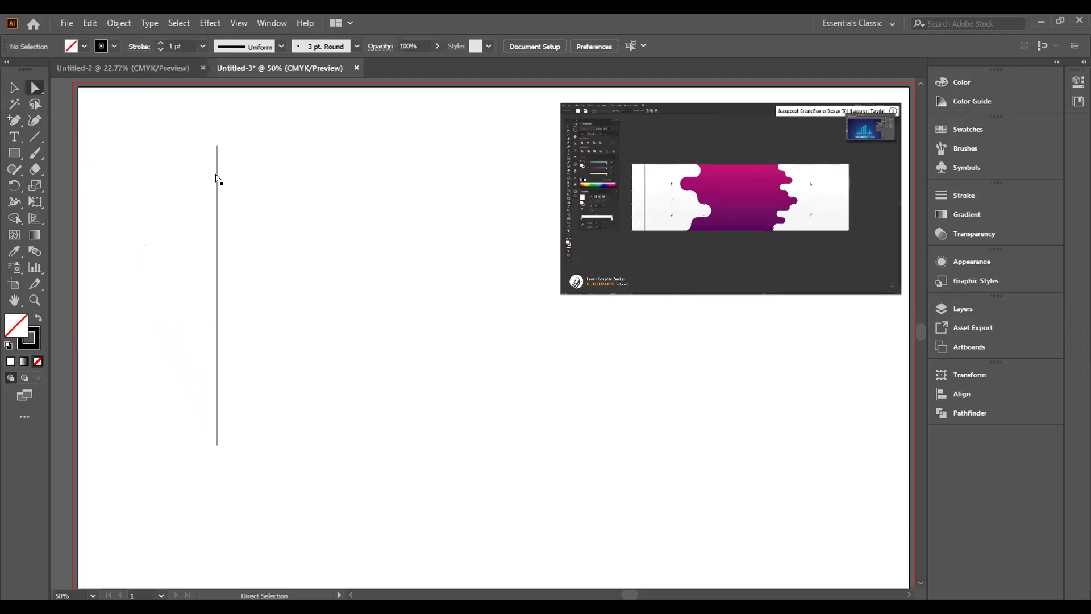
{"action": "left_click", "coordinate": [216, 162]}
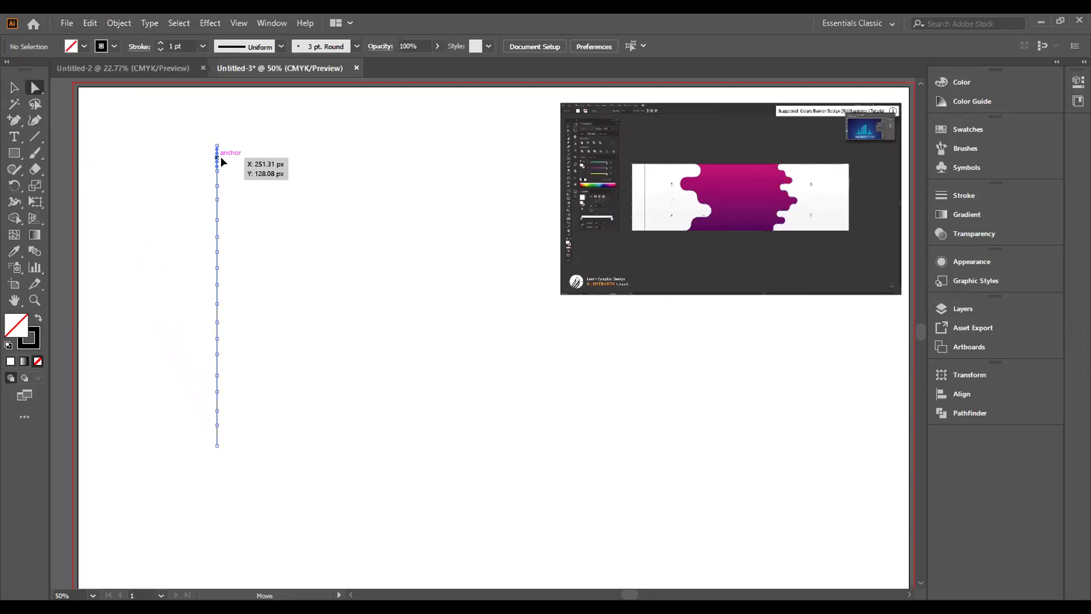
{"action": "left_click_drag", "start_coordinate": [225, 159], "coordinate": [226, 161]}
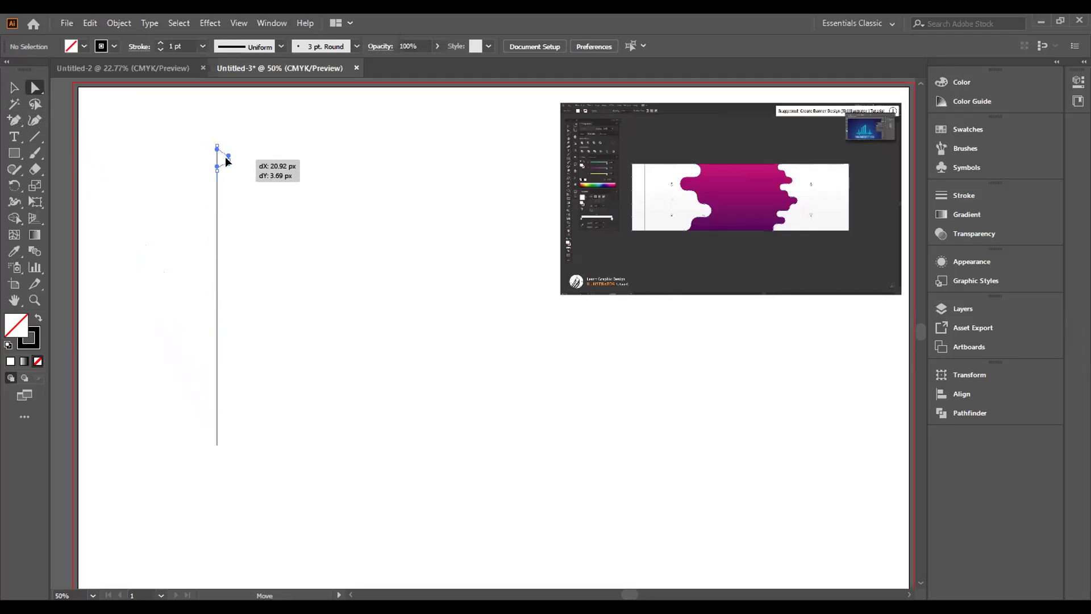
{"action": "left_click_drag", "start_coordinate": [226, 156], "coordinate": [229, 154]}
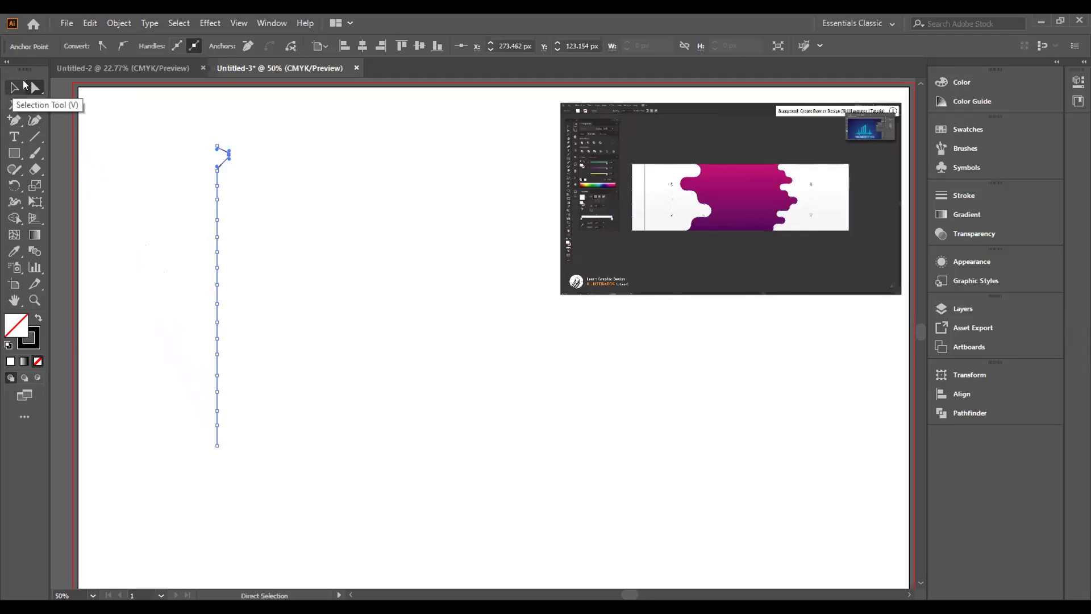
{"action": "key", "text": "ctrl+z"}
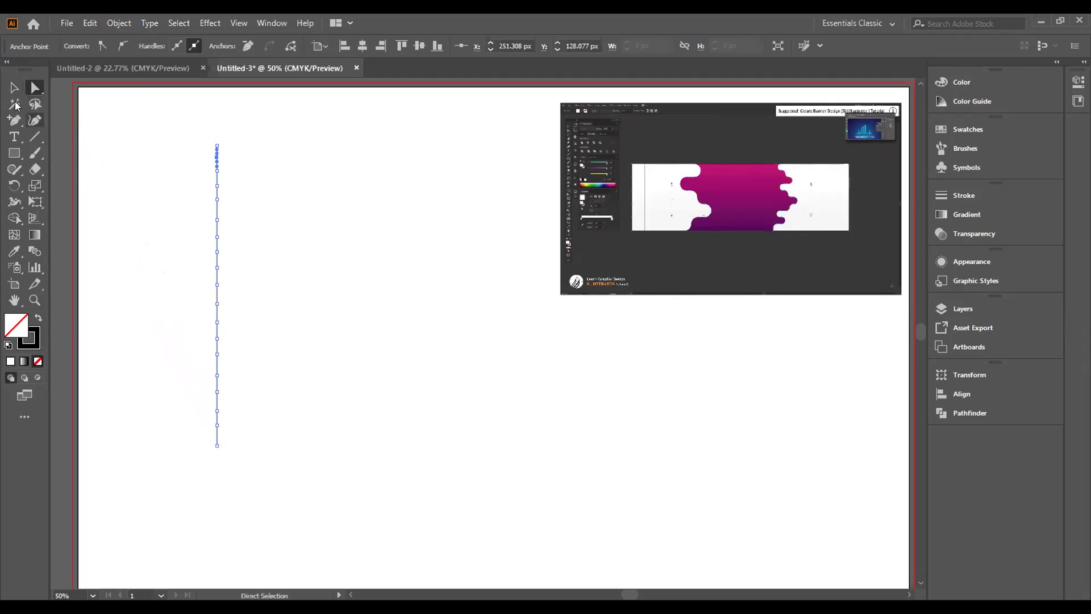
- Draw a second straight vertical line about 532 px long, to the right of the existing line
{"action": "left_click", "coordinate": [34, 139]}
{"action": "mouse_move", "coordinate": [309, 140]}
{"action": "left_mouse_down"}
{"action": "mouse_move", "coordinate": [309, 480]}
{"action": "mouse_move", "coordinate": [309, 435]}
{"action": "left_mouse_up"}
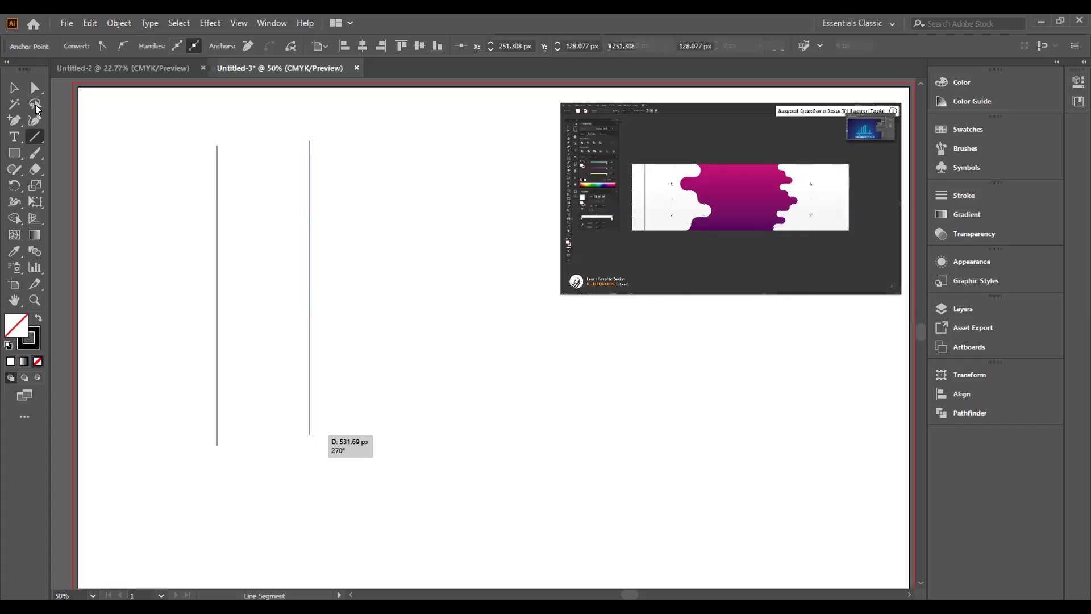
- Try to bend the second vertical line near its upper end with the Curvature tool, and undo the bend
{"action": "left_click", "coordinate": [35, 120]}
{"action": "mouse_move", "coordinate": [309, 171]}
{"action": "left_mouse_down"}
{"action": "mouse_move", "coordinate": [324, 171]}
{"action": "mouse_move", "coordinate": [308, 180]}
{"action": "left_mouse_up"}
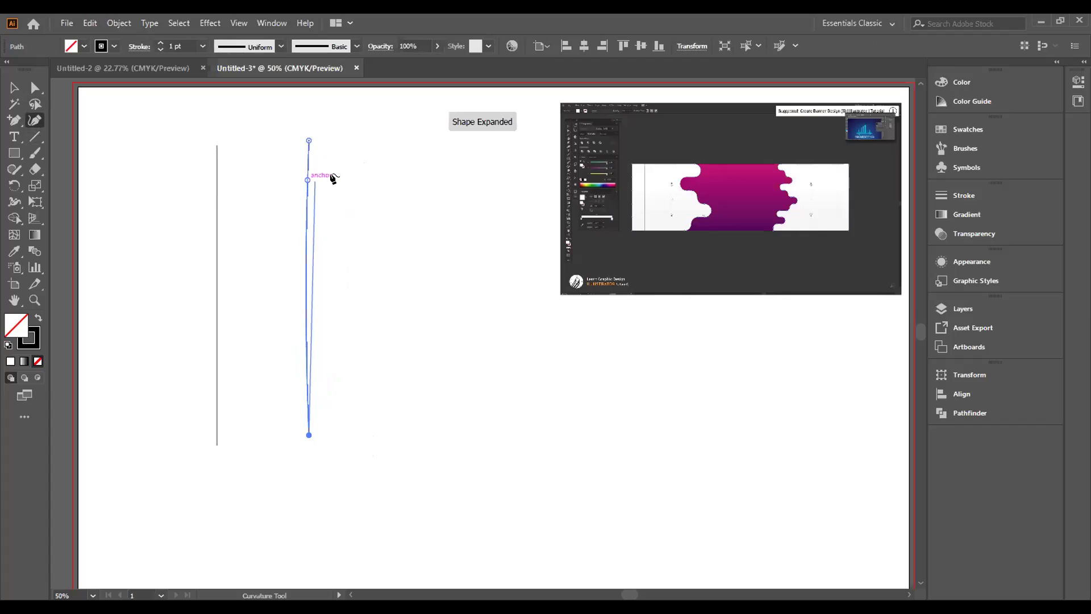
{"action": "key", "text": "ctrl"}
{"action": "key", "text": "ctrl+z"}
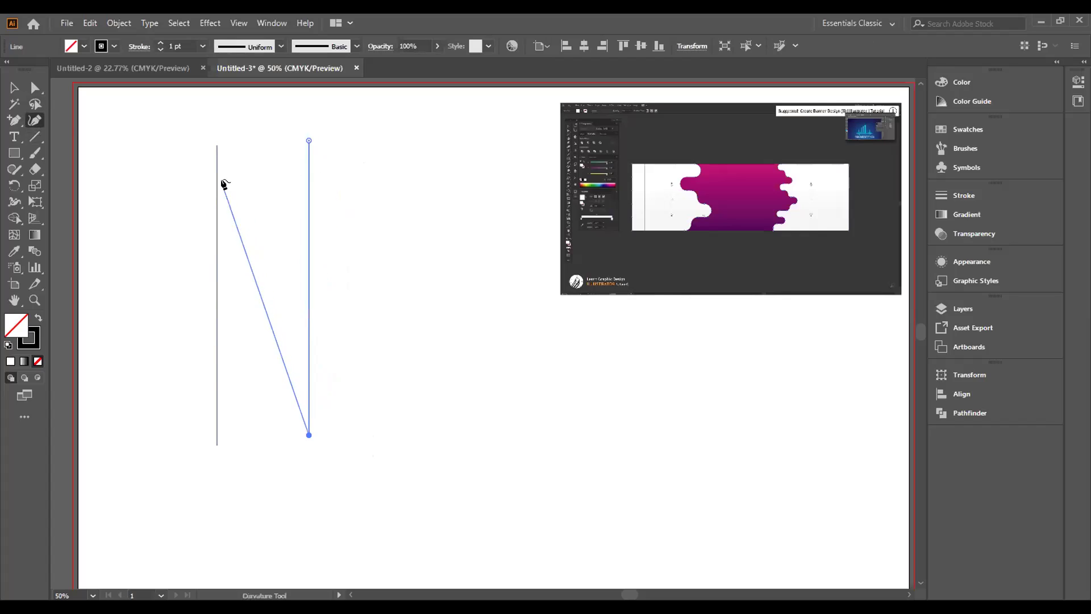
- Add four anchor points spaced along the second vertical line between its two ends
{"action": "key", "text": "v"}
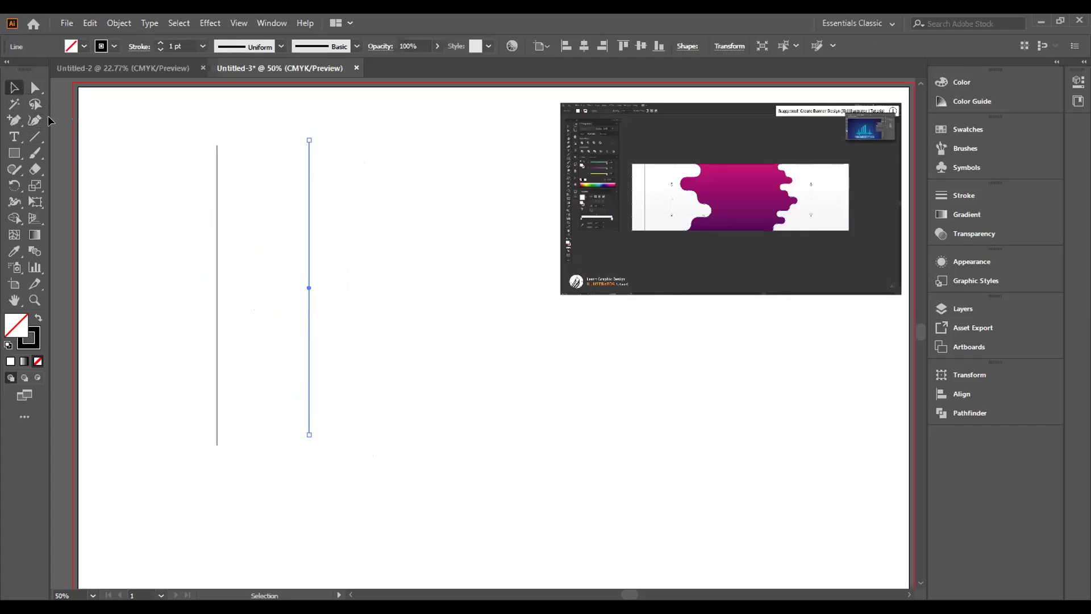
{"action": "left_click", "coordinate": [14, 122]}
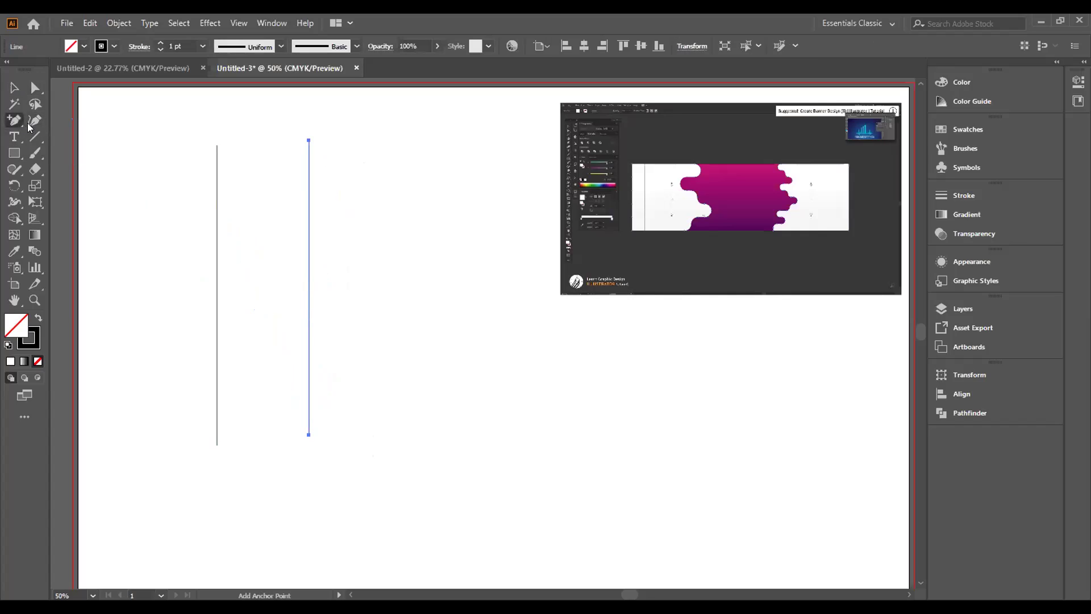
{"action": "left_click", "coordinate": [309, 188]}
{"action": "left_click", "coordinate": [308, 245]}
{"action": "left_click", "coordinate": [309, 312]}
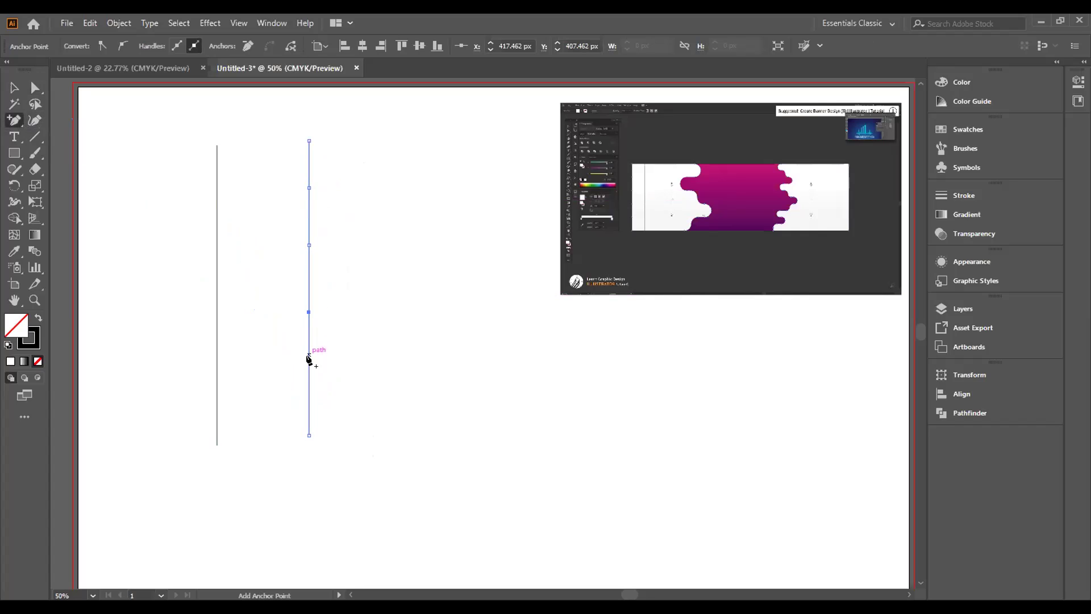
{"action": "left_click", "coordinate": [309, 365]}
- Bend the second line's upper four segments into curves bulging right, left, right and right with the Curvature tool, and shift its third added anchor right
{"action": "left_click", "coordinate": [35, 119]}
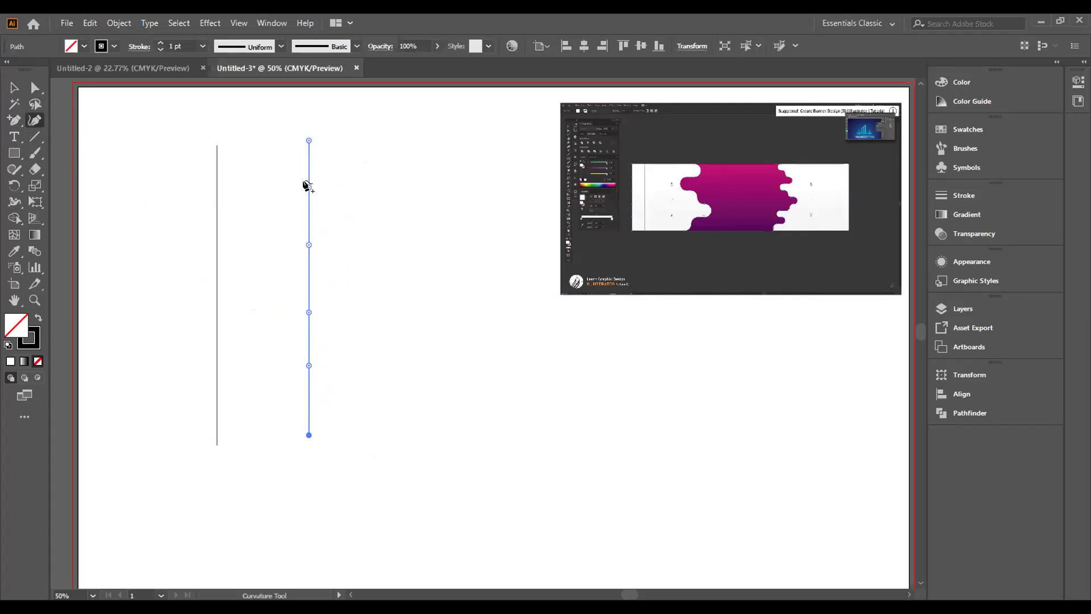
{"action": "left_click_drag", "start_coordinate": [307, 186], "coordinate": [347, 167]}
{"action": "left_click", "coordinate": [347, 165]}
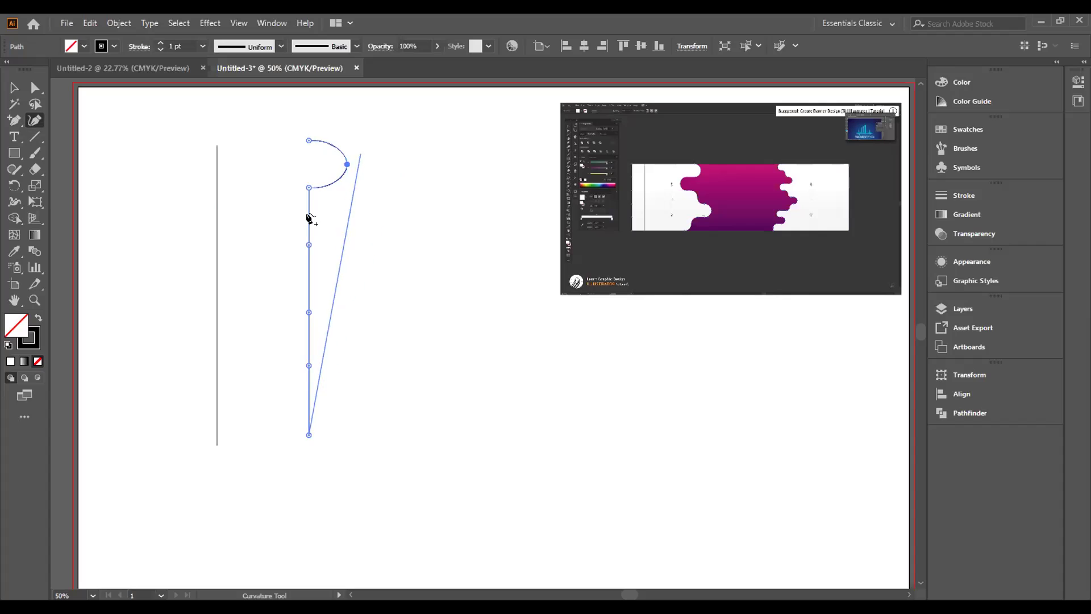
{"action": "left_click_drag", "start_coordinate": [308, 218], "coordinate": [268, 220]}
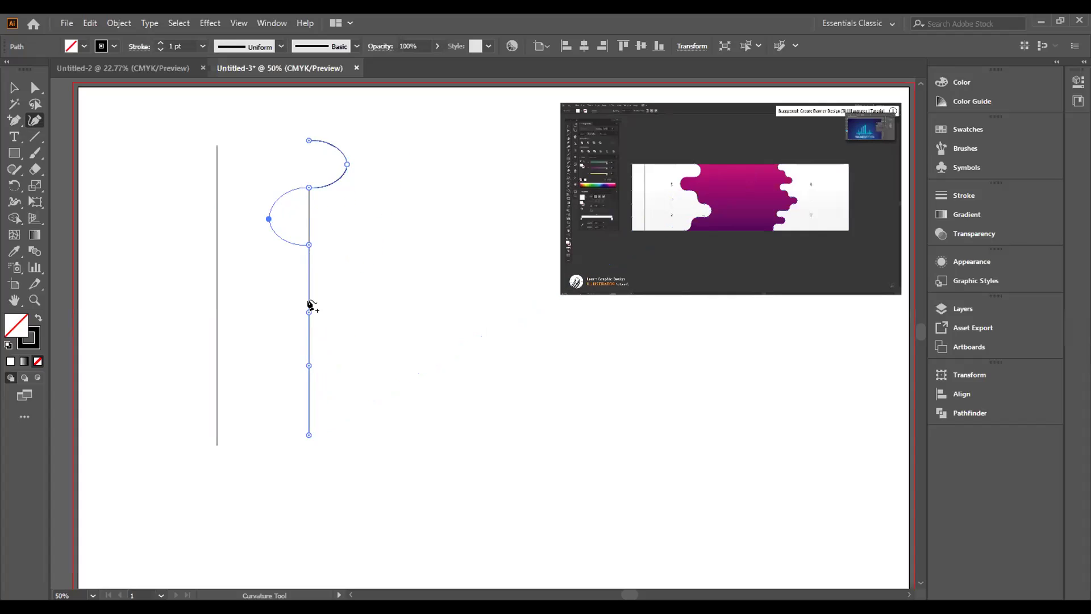
{"action": "left_click_drag", "start_coordinate": [308, 277], "coordinate": [332, 277]}
{"action": "left_click_drag", "start_coordinate": [309, 328], "coordinate": [360, 341]}
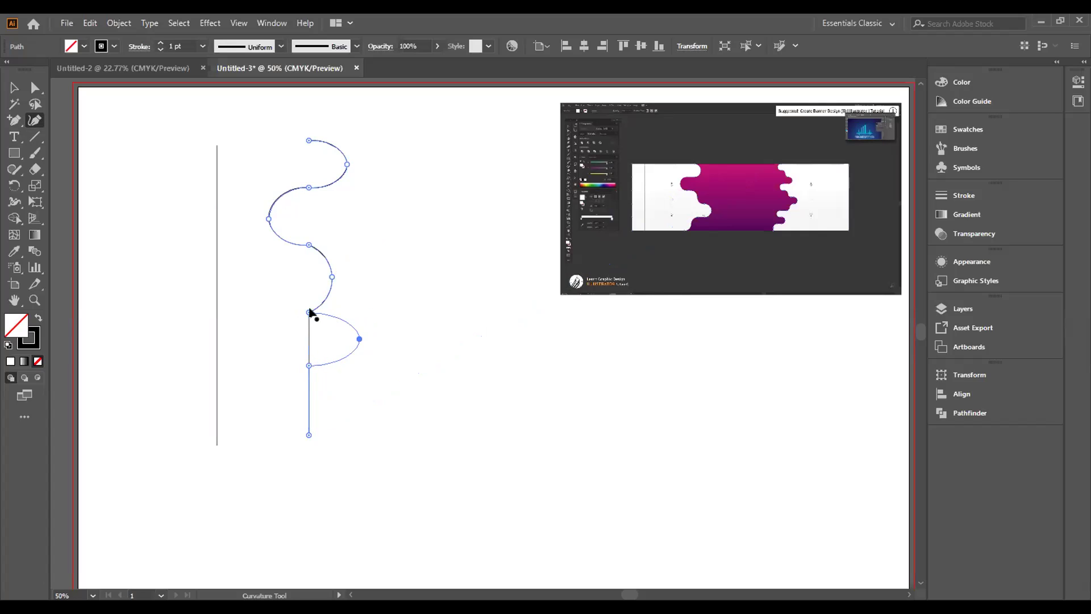
{"action": "left_click_drag", "start_coordinate": [307, 311], "coordinate": [330, 312]}
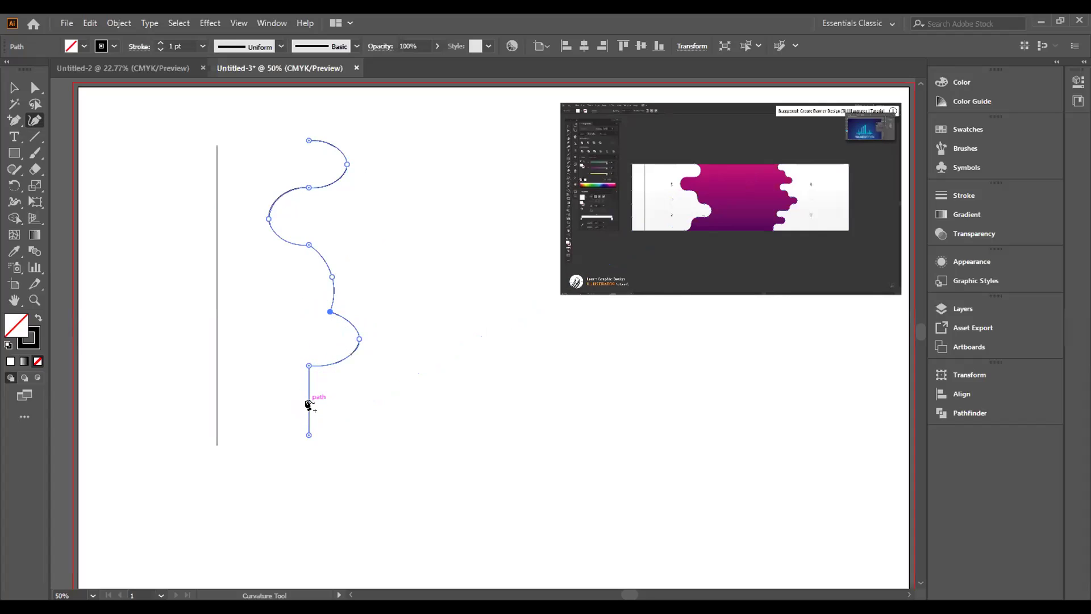
{"action": "left_click_drag", "start_coordinate": [309, 403], "coordinate": [307, 313]}
{"action": "key", "text": "ctrl+z"}
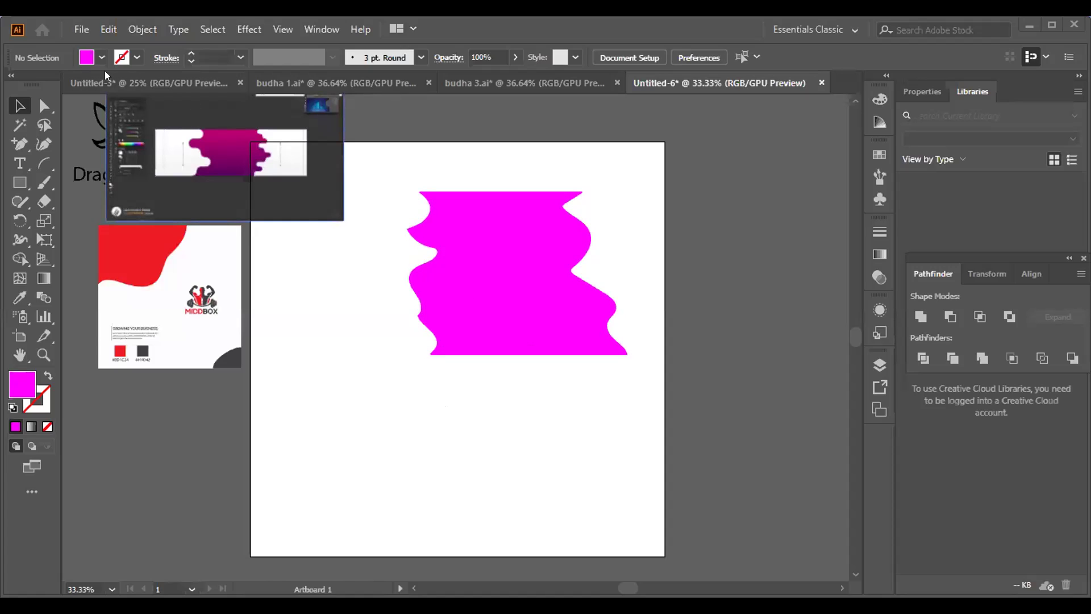
- Create a new document 1500 px wide and 500 px high
{"action": "key", "text": "alt+f"}
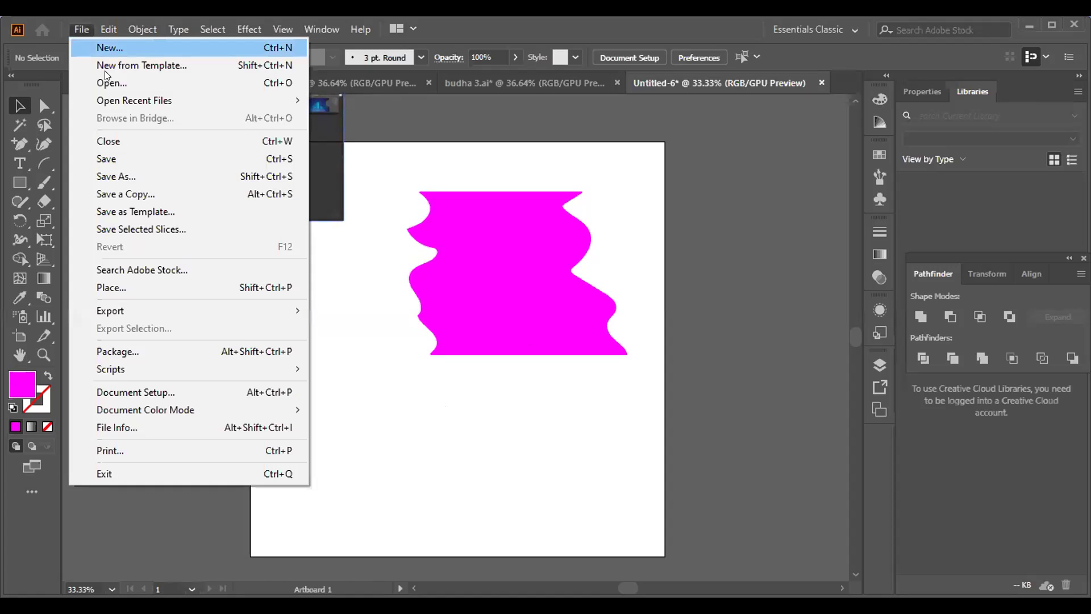
{"action": "key", "text": "Escape"}
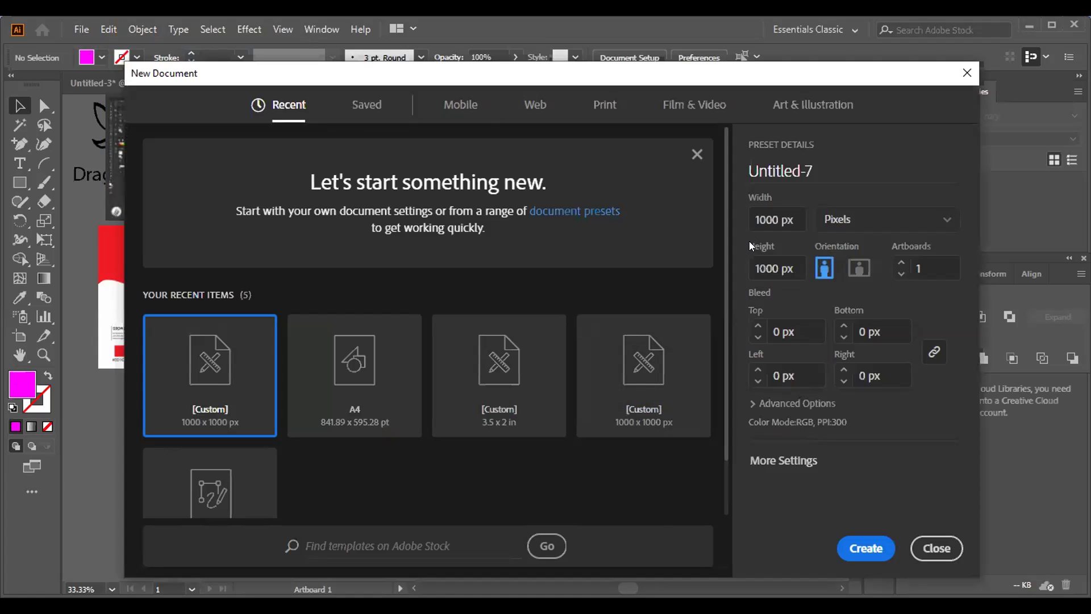
{"action": "left_click", "coordinate": [774, 217]}
{"action": "key", "text": "ctrl+a"}
{"action": "key", "text": "BackSpace"}
{"action": "type", "text": "1500"}
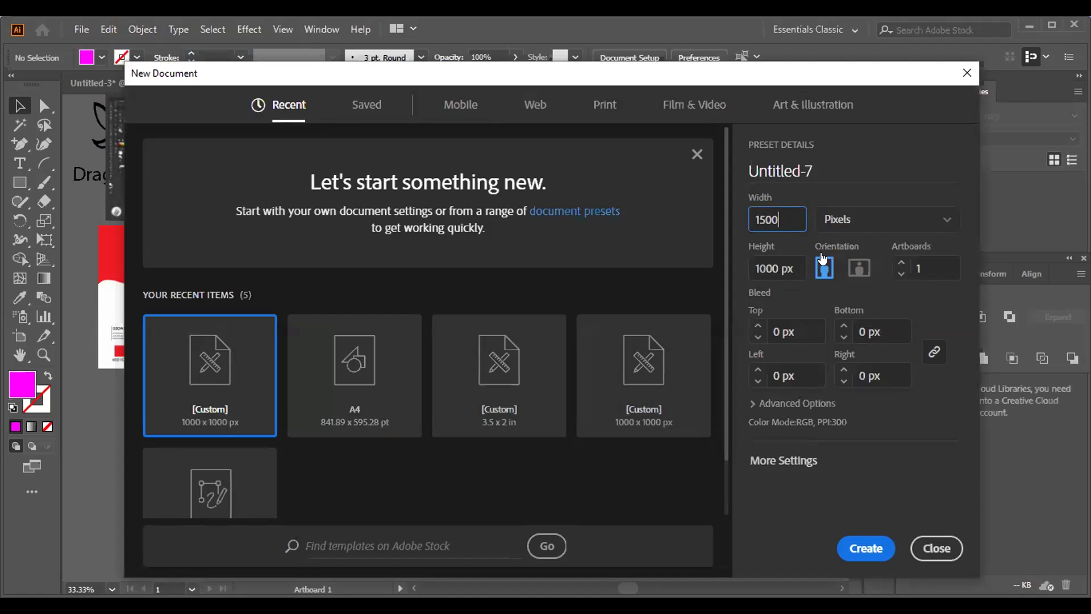
{"action": "left_click", "coordinate": [775, 261]}
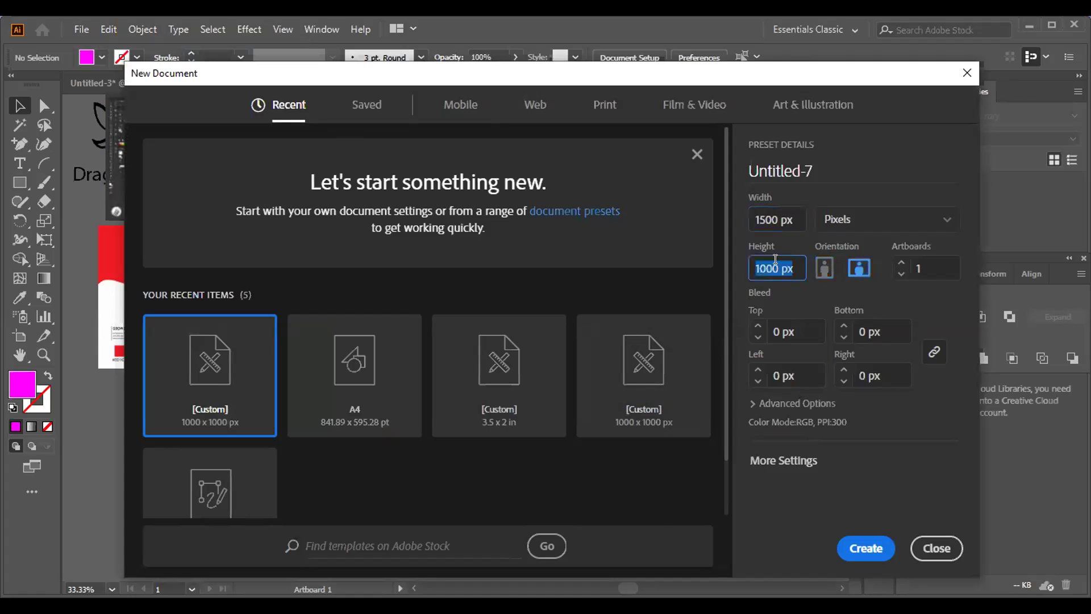
{"action": "key", "text": "BackSpace"}
{"action": "type", "text": "500"}
{"action": "left_click", "coordinate": [863, 547]}
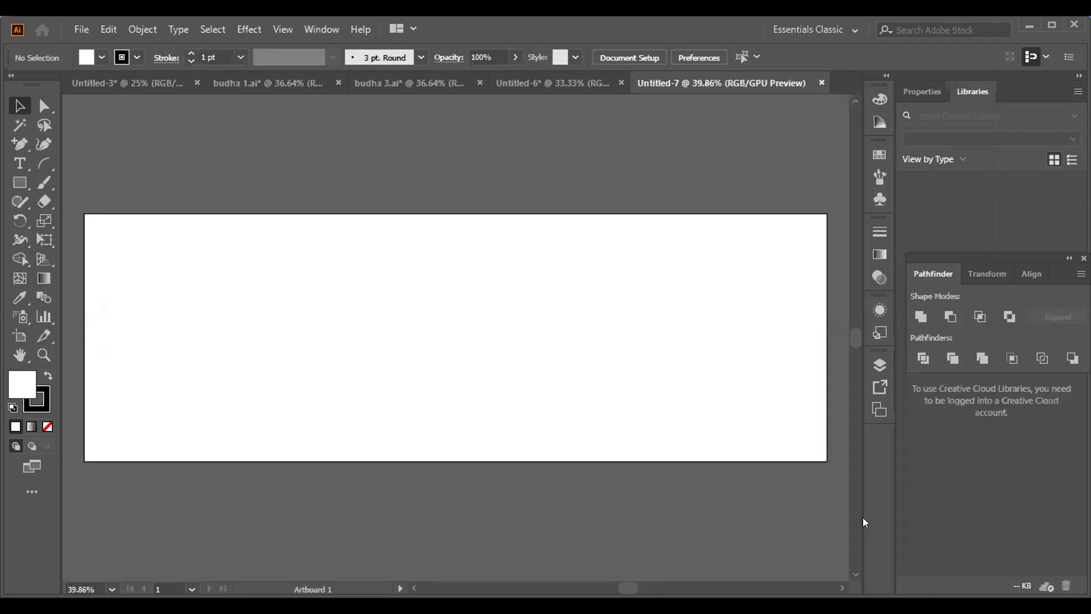
- Set the fill color for new shapes to black
{"action": "left_click", "coordinate": [102, 57]}
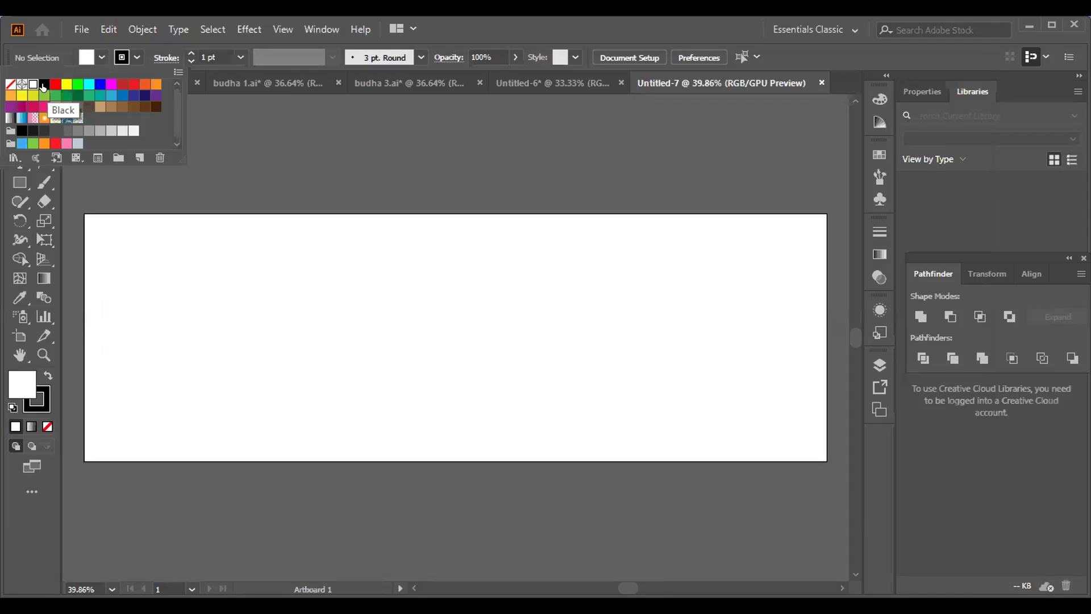
{"action": "left_click", "coordinate": [44, 84]}
{"action": "left_click", "coordinate": [287, 151]}
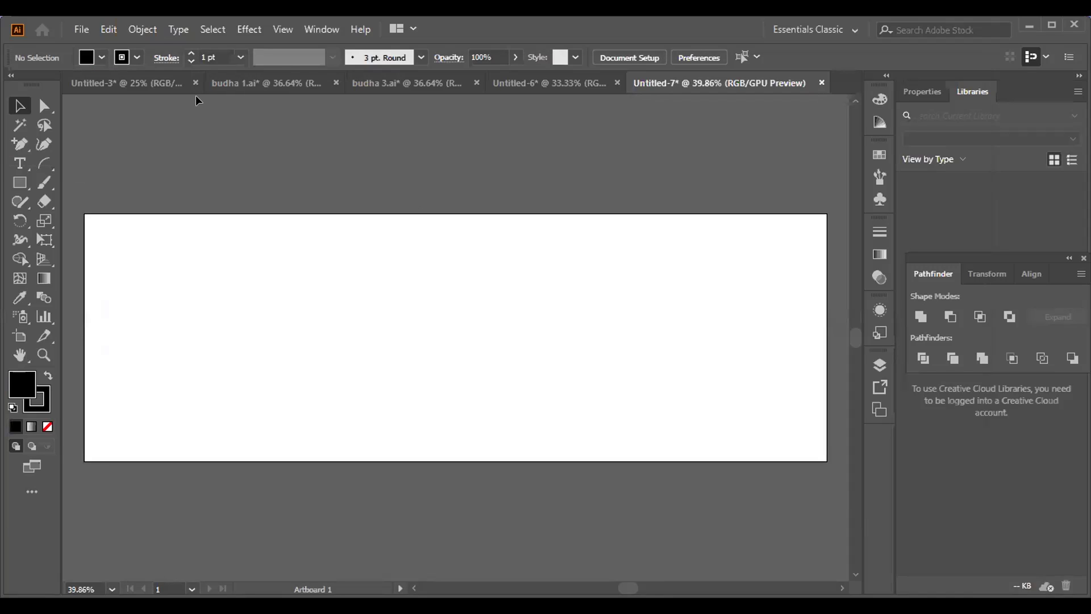
- Set the fill for new shapes to None
{"action": "left_click", "coordinate": [137, 57]}
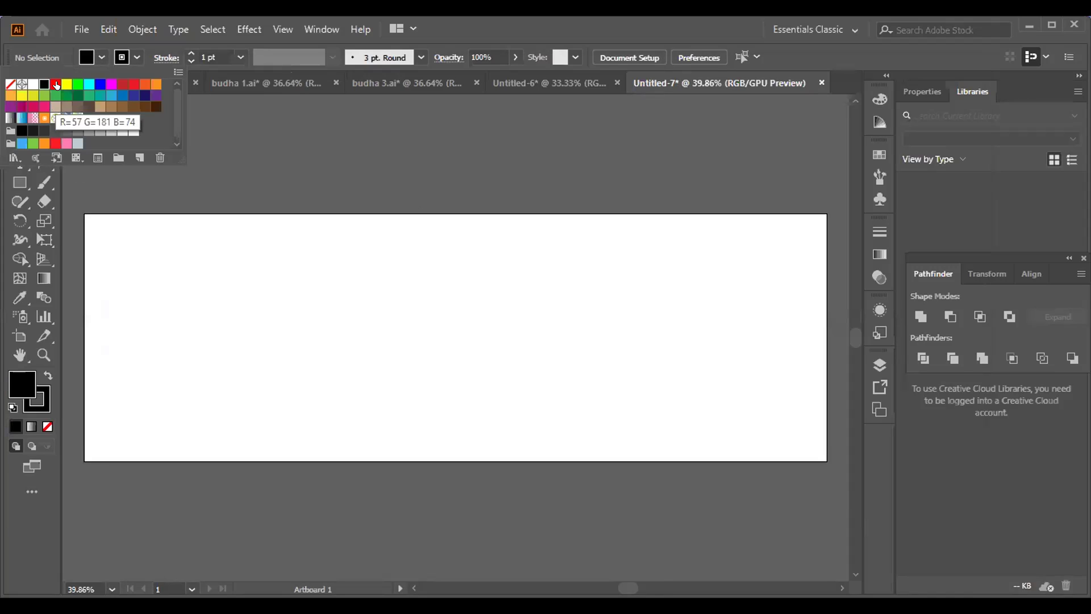
{"action": "left_click", "coordinate": [10, 84]}
{"action": "left_click", "coordinate": [251, 152]}
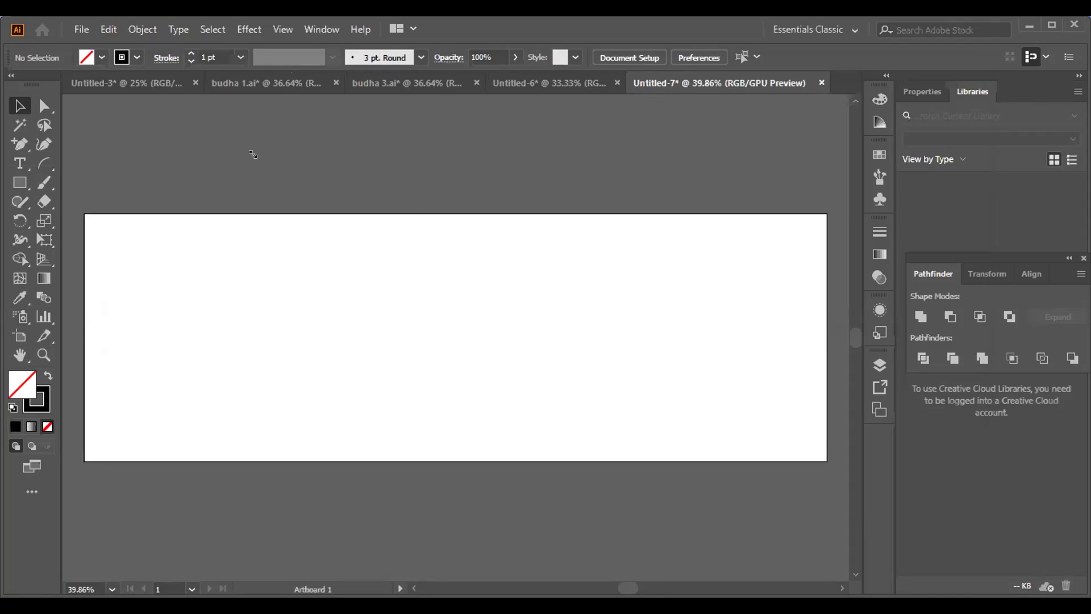
- Draw a trial square about 182 px wide with the Rectangle tool, and delete it
{"action": "left_click", "coordinate": [20, 182]}
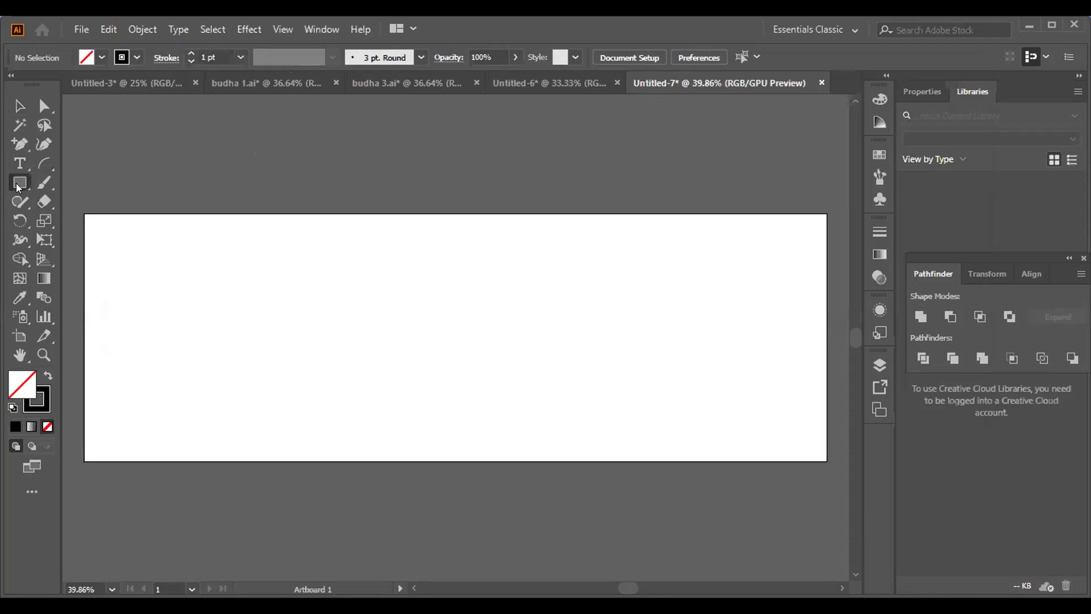
{"action": "left_click", "coordinate": [20, 106]}
{"action": "left_click", "coordinate": [20, 183]}
{"action": "left_click_drag", "start_coordinate": [228, 240], "coordinate": [315, 329]}
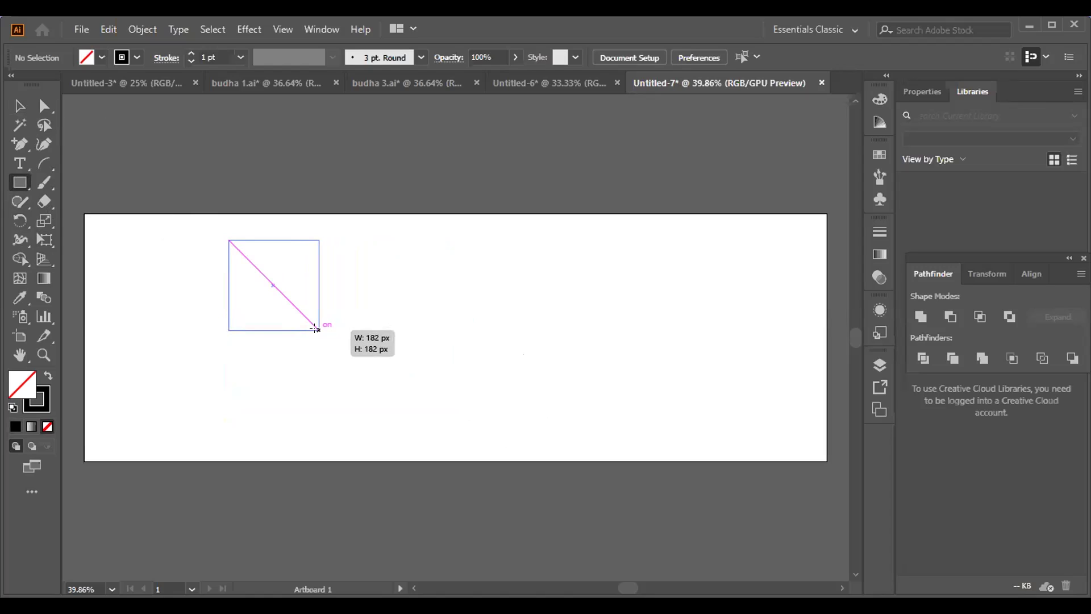
{"action": "left_click_drag", "start_coordinate": [315, 329], "coordinate": [317, 328]}
{"action": "key", "text": "Delete"}
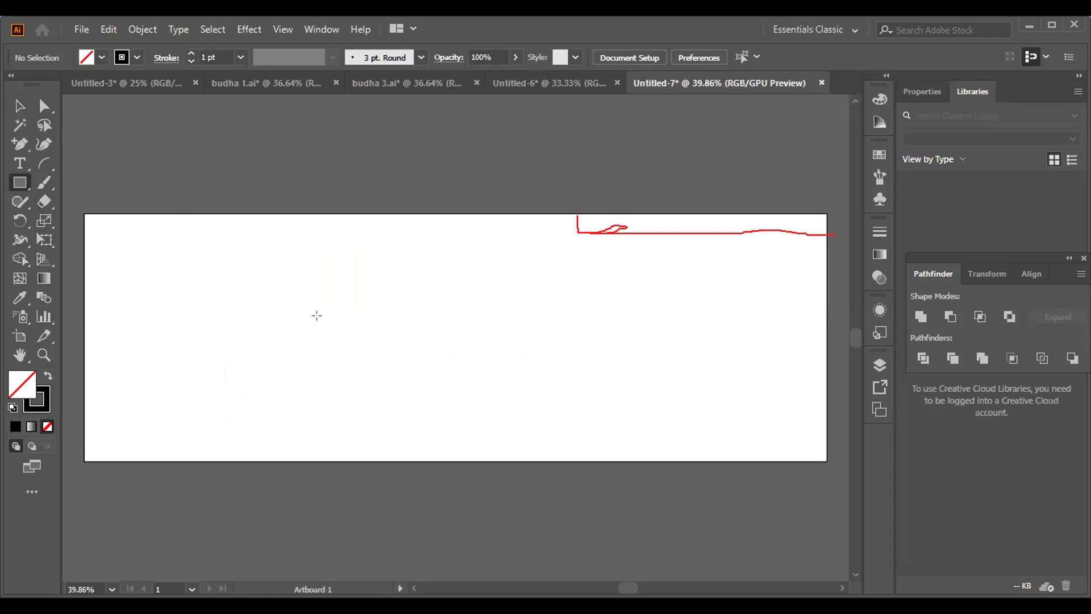
- Draw a rectangle about 665 by 48 px along the artboard's upper edge, and nudge it flush with the artboard's left edge
{"action": "mouse_move", "coordinate": [91, 214]}
{"action": "left_mouse_down"}
{"action": "mouse_move", "coordinate": [102, 233]}
{"action": "mouse_move", "coordinate": [448, 243]}
{"action": "mouse_move", "coordinate": [529, 278]}
{"action": "mouse_move", "coordinate": [620, 267]}
{"action": "mouse_move", "coordinate": [597, 234]}
{"action": "mouse_move", "coordinate": [417, 233]}
{"action": "left_mouse_up"}
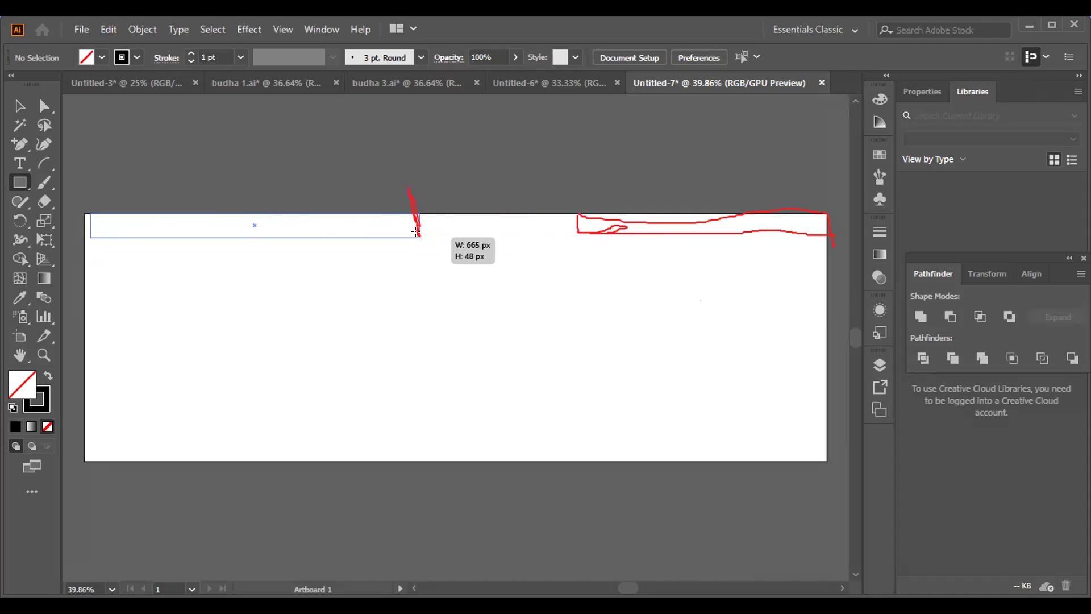
{"action": "left_click_drag", "start_coordinate": [417, 231], "coordinate": [416, 231]}
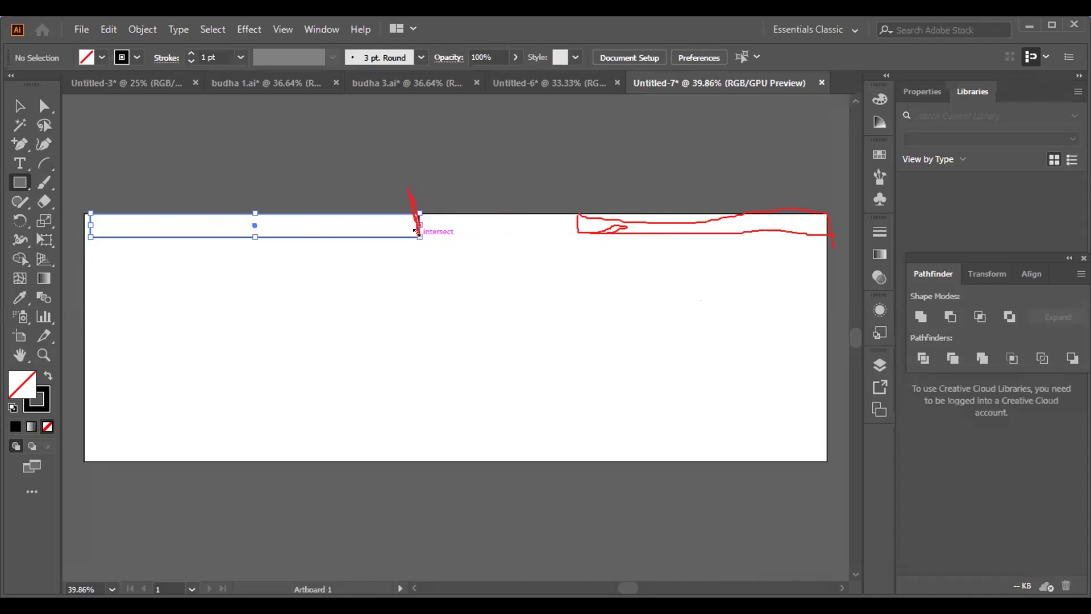
{"action": "key", "text": "shift+Left"}
{"action": "key", "text": "shift+Left"}
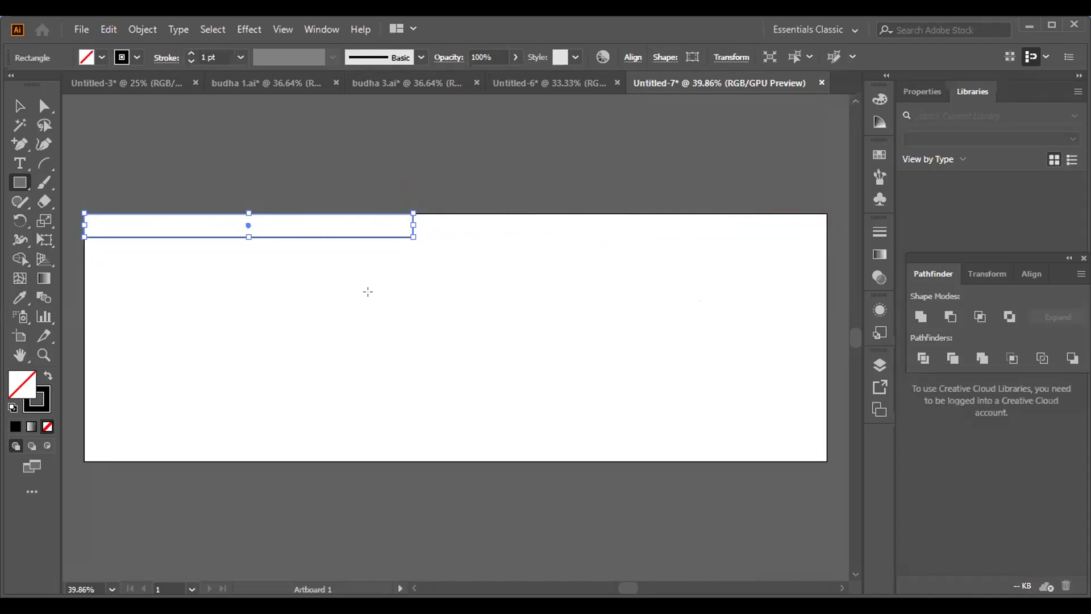
{"action": "left_click", "coordinate": [19, 106]}
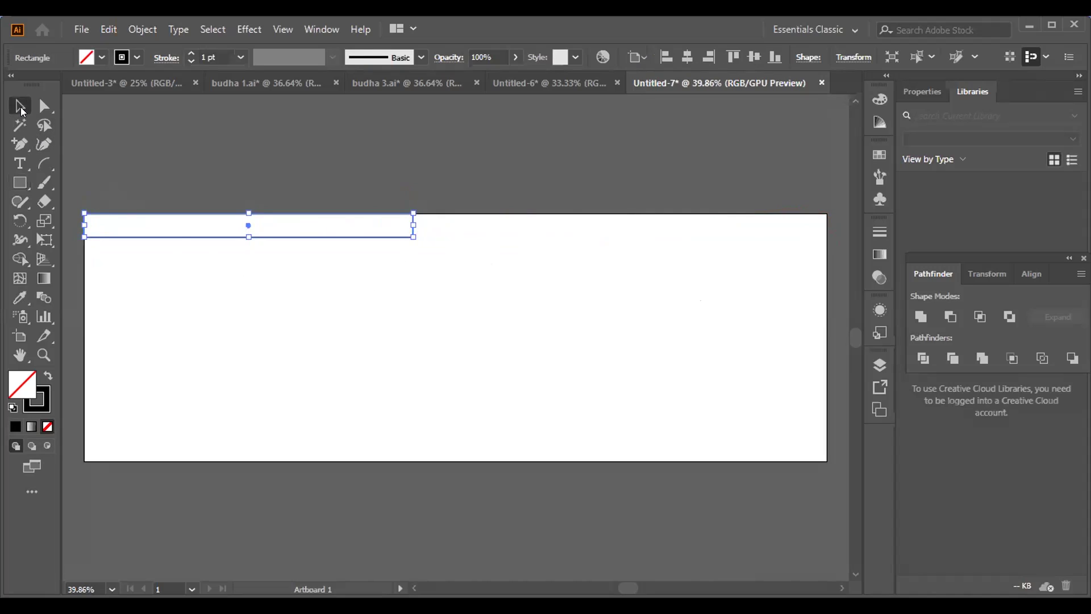
{"action": "left_click", "coordinate": [272, 336]}
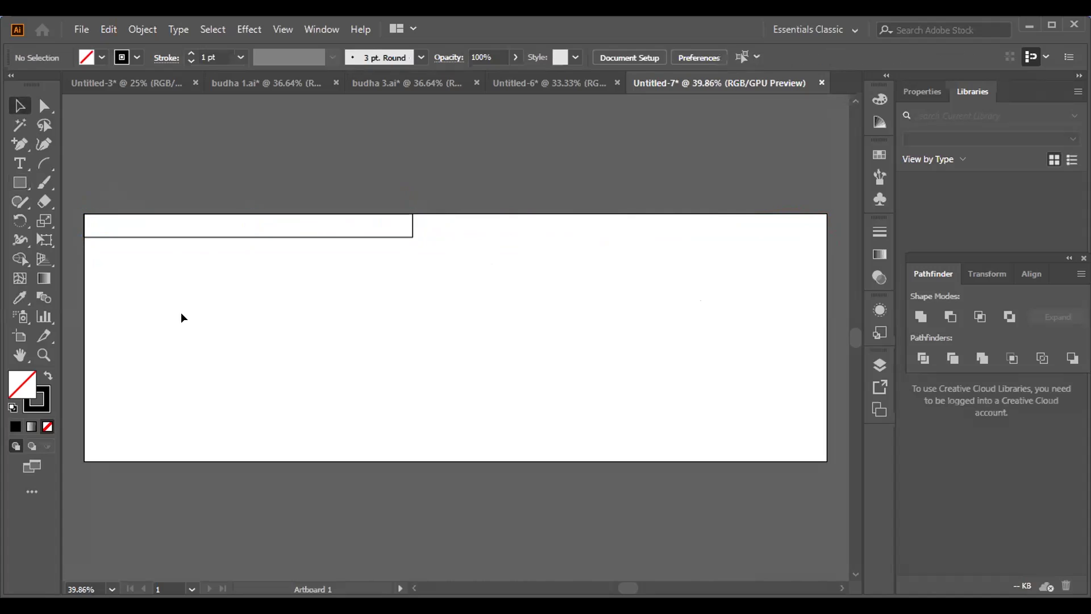
- Duplicate the rectangle directly below itself, and repeat the copy until eleven stacked rectangles cover the artboard's height
{"action": "left_click", "coordinate": [194, 237]}
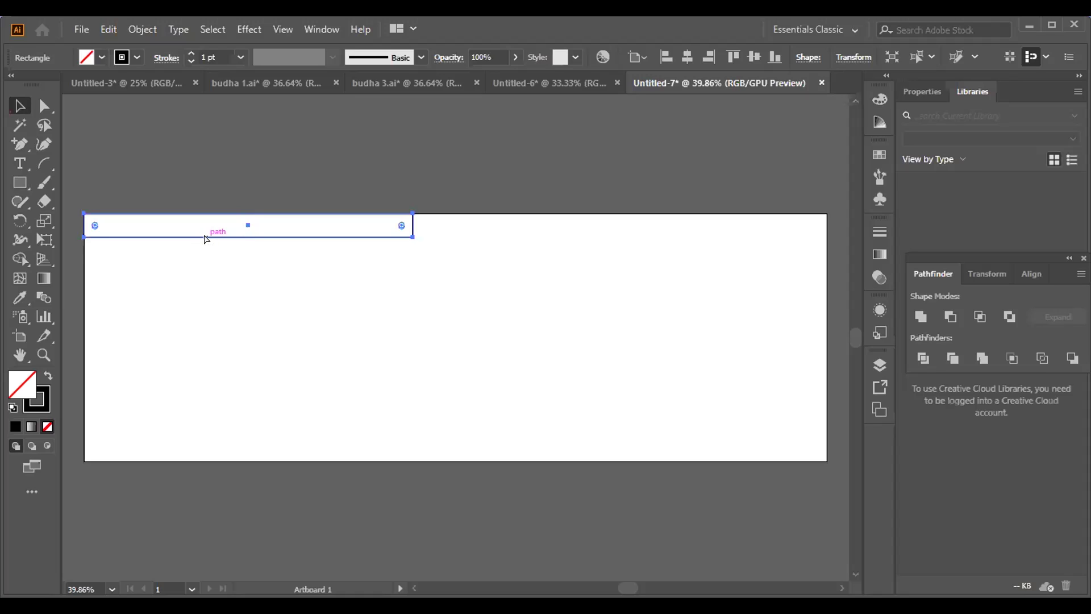
{"action": "left_click_drag", "start_coordinate": [203, 234], "coordinate": [206, 262]}
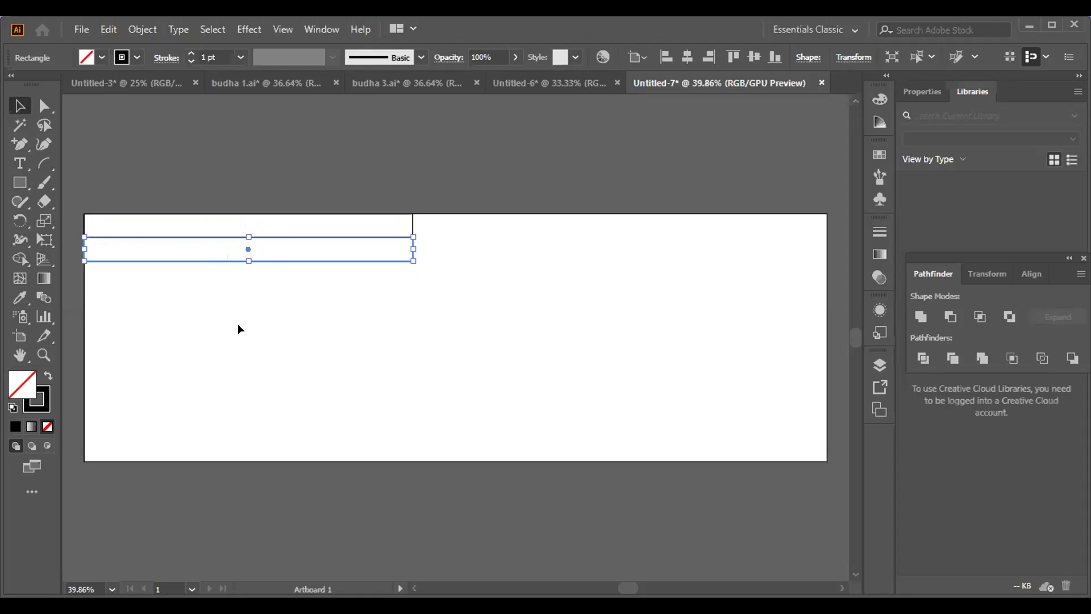
{"action": "key", "text": "ctrl+d"}
{"action": "key", "text": "ctrl"}
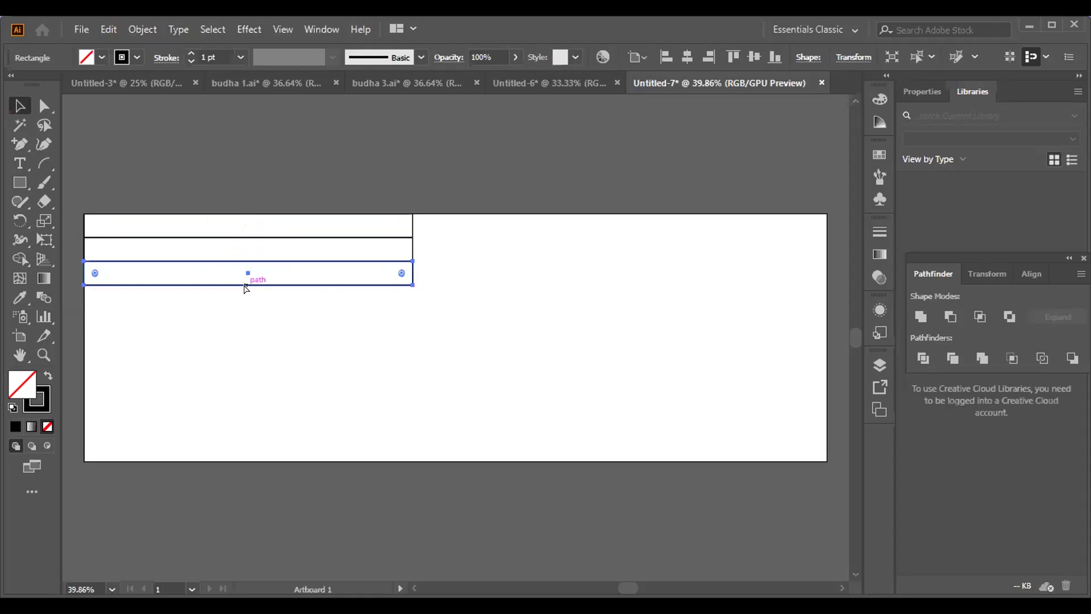
{"action": "key", "text": "ctrl+d"}
{"action": "key", "text": "ctrl+d"}
{"action": "key", "text": "ctrl+d"}
{"action": "key", "text": "ctrl+d"}
{"action": "key", "text": "ctrl+d"}
{"action": "key", "text": "ctrl+d"}
{"action": "key", "text": "ctrl+d"}
{"action": "key", "text": "ctrl+d"}
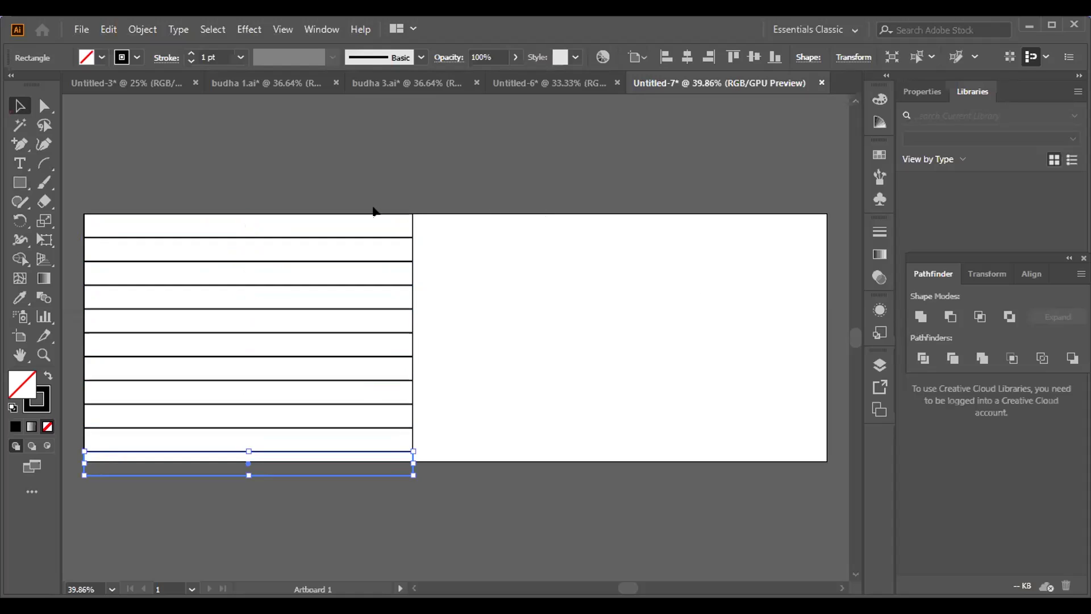
- Select the whole stack of rectangles and scale it down slightly to fit the artboard's height
{"action": "left_click", "coordinate": [385, 181]}
{"action": "left_click_drag", "start_coordinate": [298, 186], "coordinate": [464, 458]}
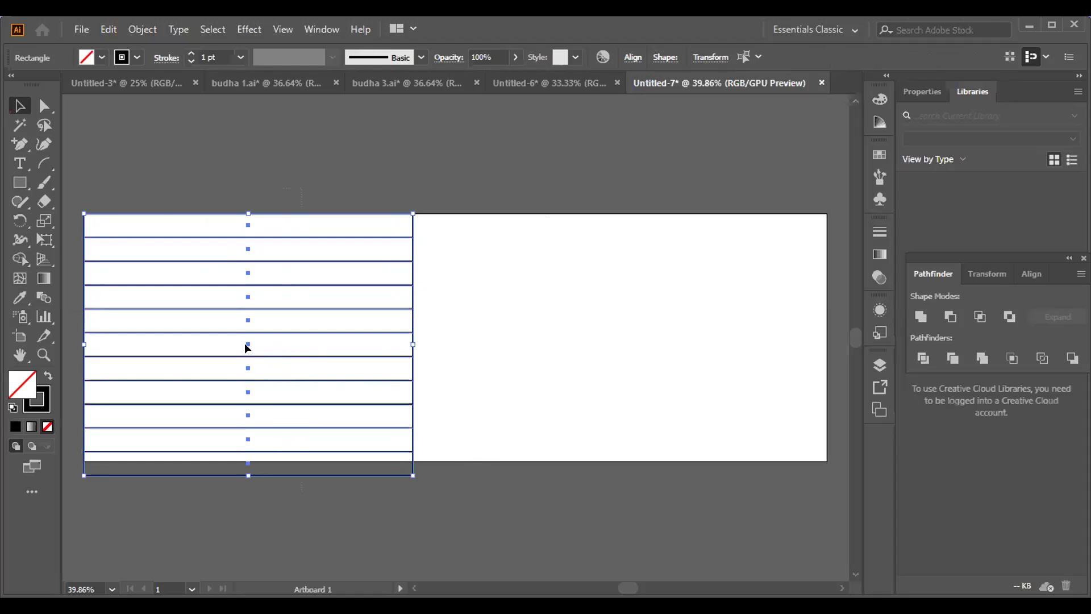
{"action": "mouse_move", "coordinate": [247, 348]}
{"action": "left_mouse_down"}
{"action": "mouse_move", "coordinate": [377, 332]}
{"action": "mouse_move", "coordinate": [572, 352]}
{"action": "mouse_move", "coordinate": [576, 344]}
{"action": "mouse_move", "coordinate": [314, 352]}
{"action": "mouse_move", "coordinate": [245, 344]}
{"action": "left_mouse_up"}
{"action": "left_click_drag", "start_coordinate": [407, 469], "coordinate": [407, 460]}
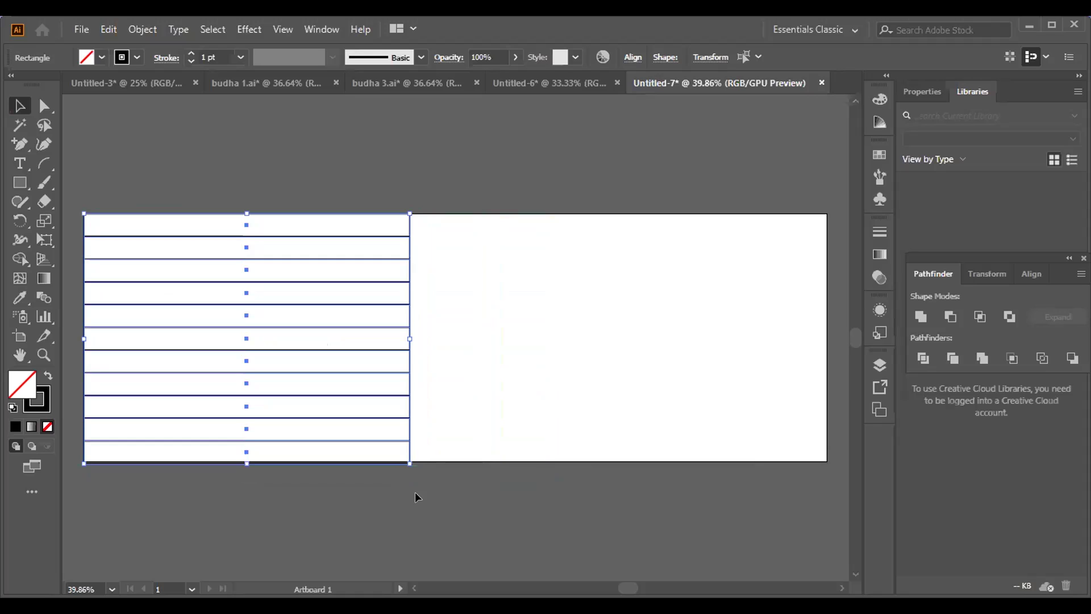
- Give all eleven stacked rectangles a black fill and no stroke
{"action": "left_click", "coordinate": [413, 492]}
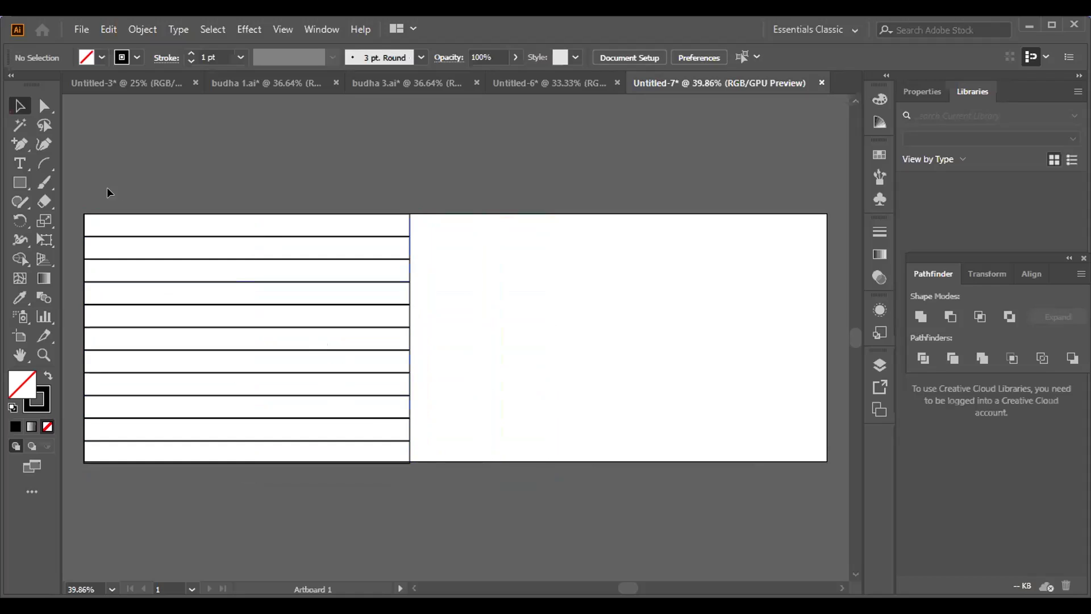
{"action": "left_click_drag", "start_coordinate": [230, 195], "coordinate": [269, 480]}
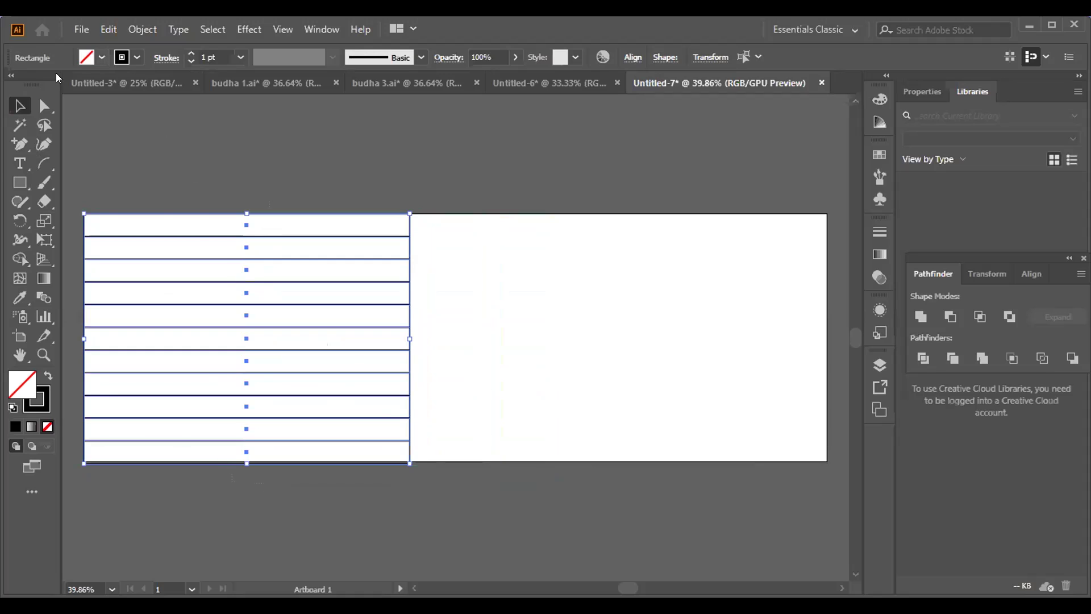
{"action": "left_click", "coordinate": [101, 58]}
{"action": "left_click", "coordinate": [44, 84]}
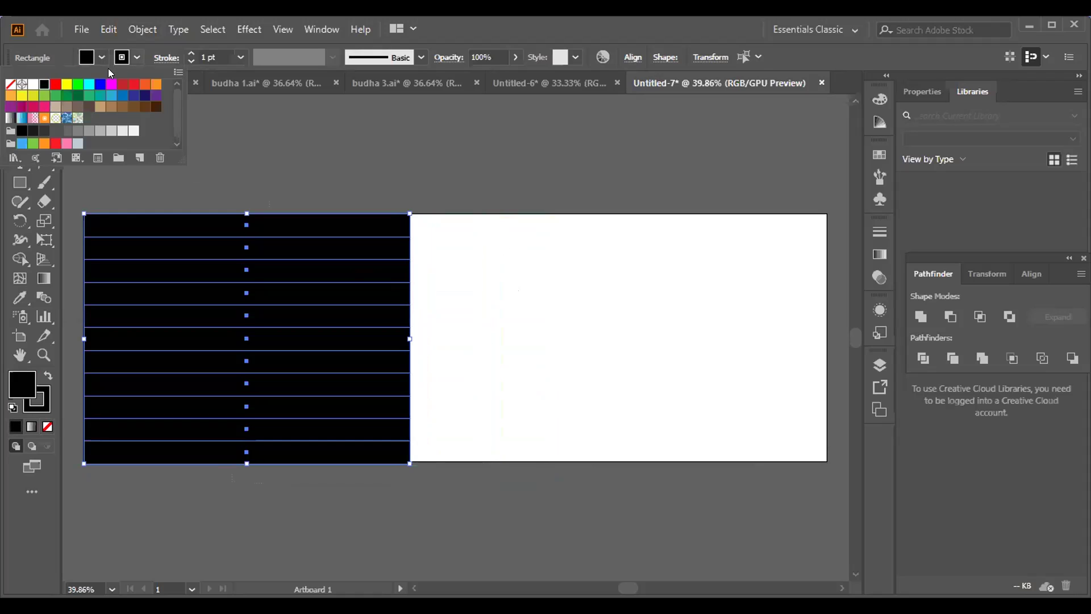
{"action": "left_click", "coordinate": [8, 85]}
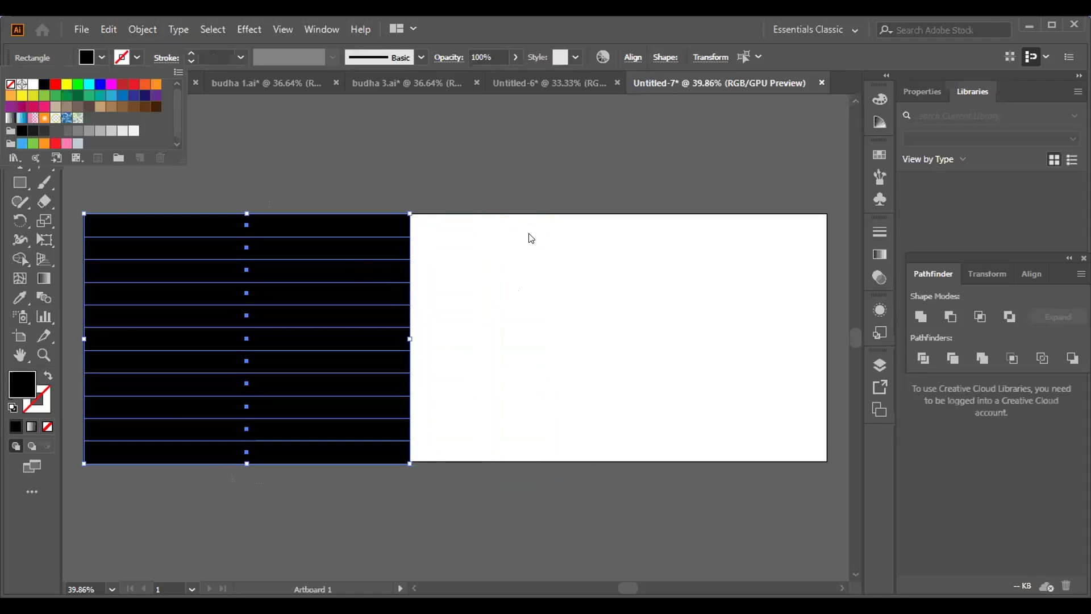
{"action": "left_click", "coordinate": [438, 265]}
{"action": "left_click", "coordinate": [436, 264]}
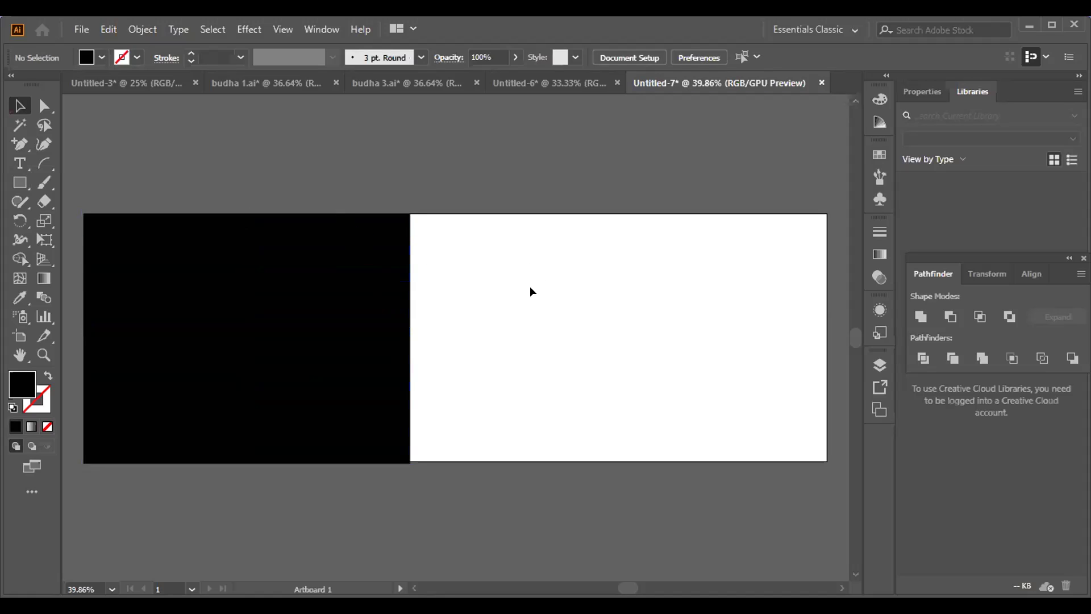
- Shorten the lowest rectangle from its right end, and narrow the one directly above it to about 522 px wide
{"action": "left_click", "coordinate": [403, 230]}
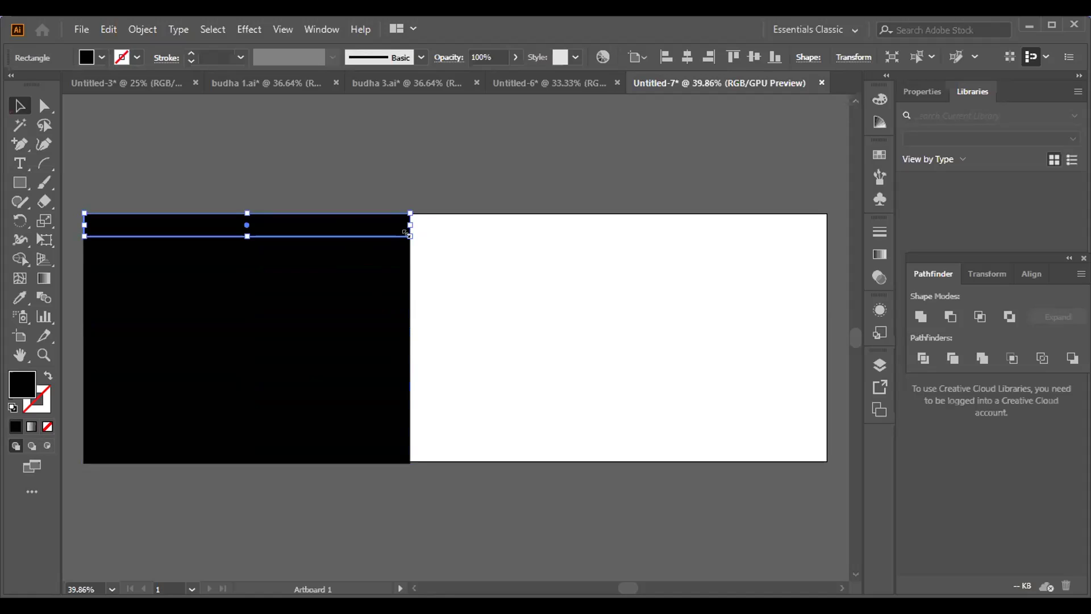
{"action": "left_click", "coordinate": [435, 274]}
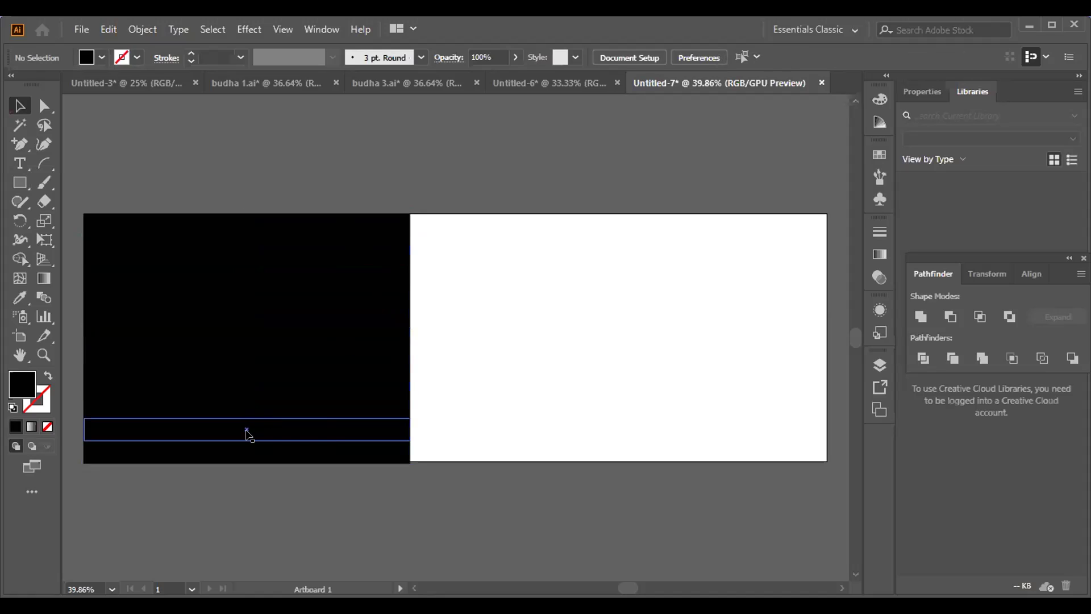
{"action": "left_click", "coordinate": [408, 451]}
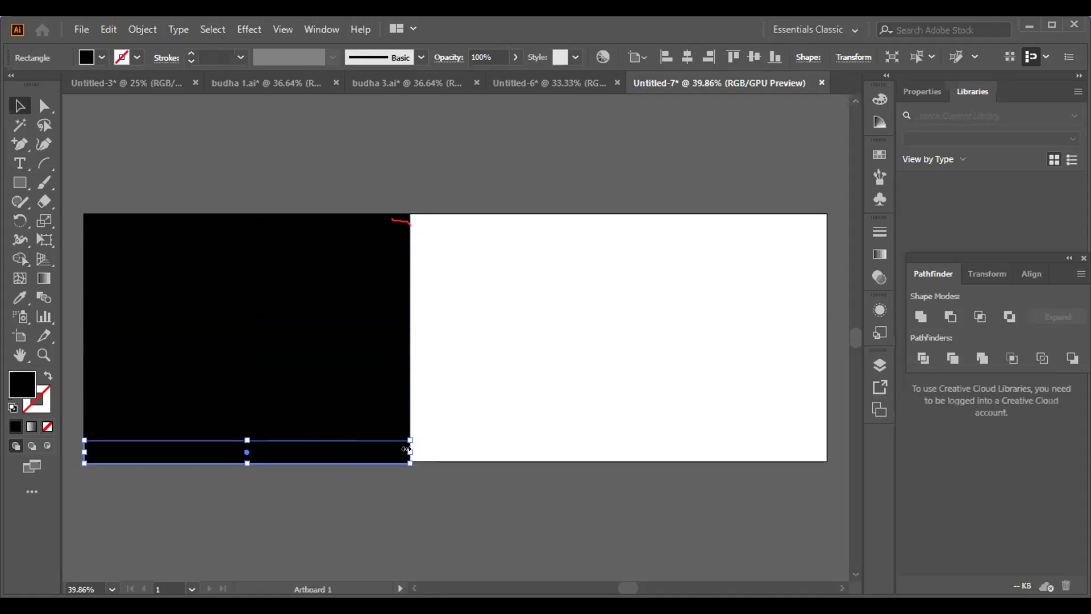
{"action": "left_click_drag", "start_coordinate": [407, 449], "coordinate": [353, 446]}
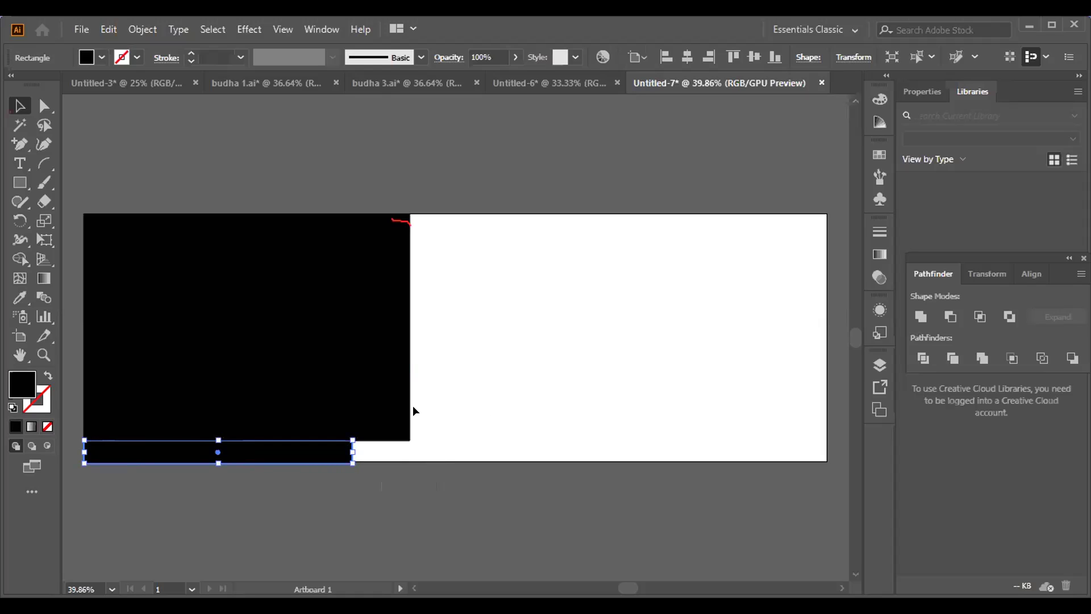
{"action": "left_click", "coordinate": [407, 430]}
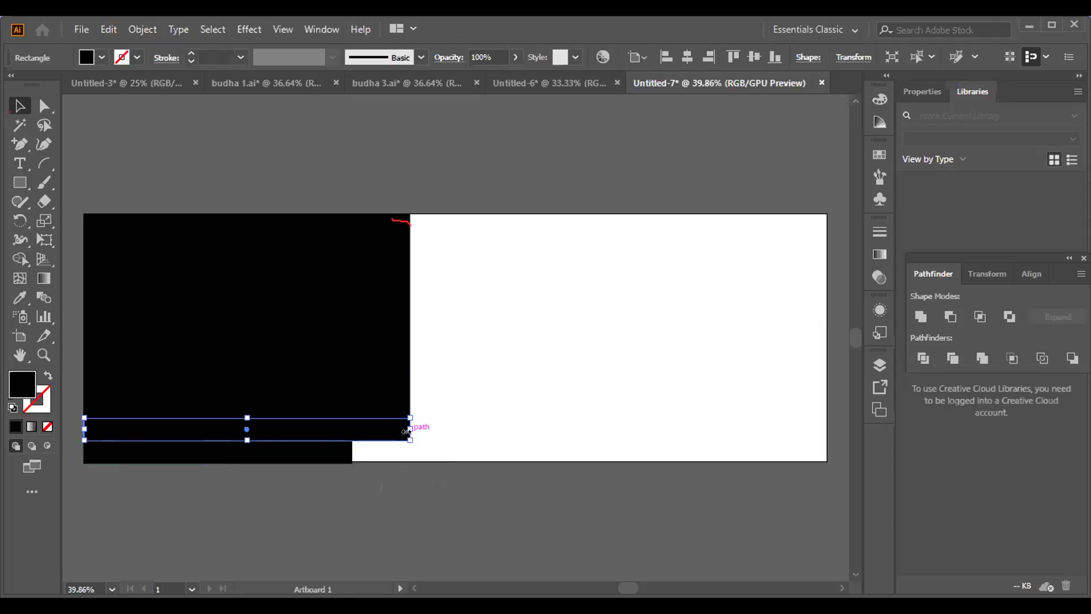
{"action": "left_click_drag", "start_coordinate": [407, 424], "coordinate": [367, 425]}
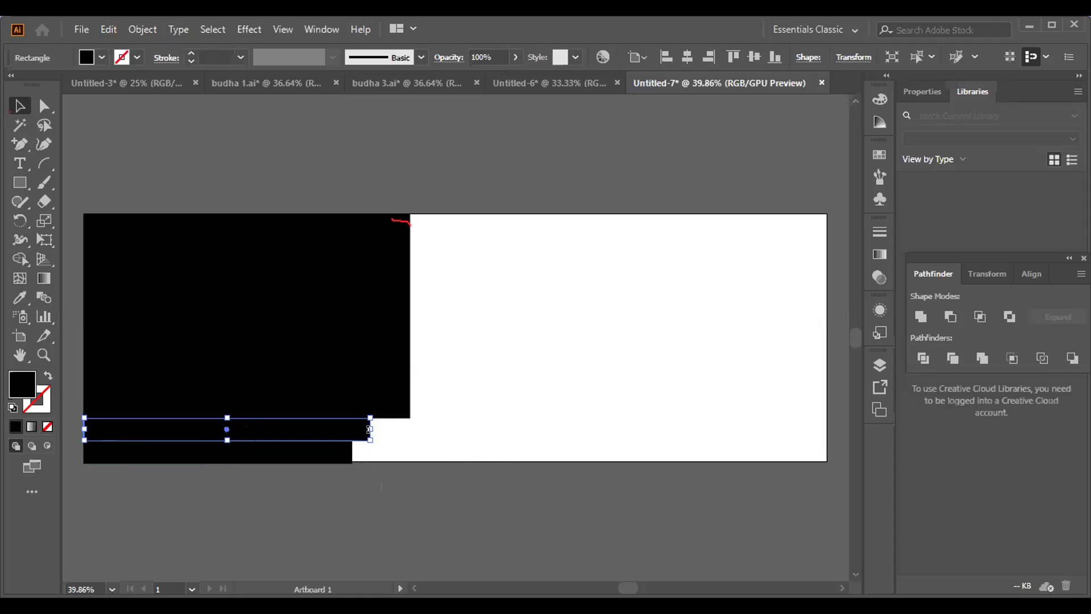
{"action": "left_click_drag", "start_coordinate": [369, 429], "coordinate": [339, 423]}
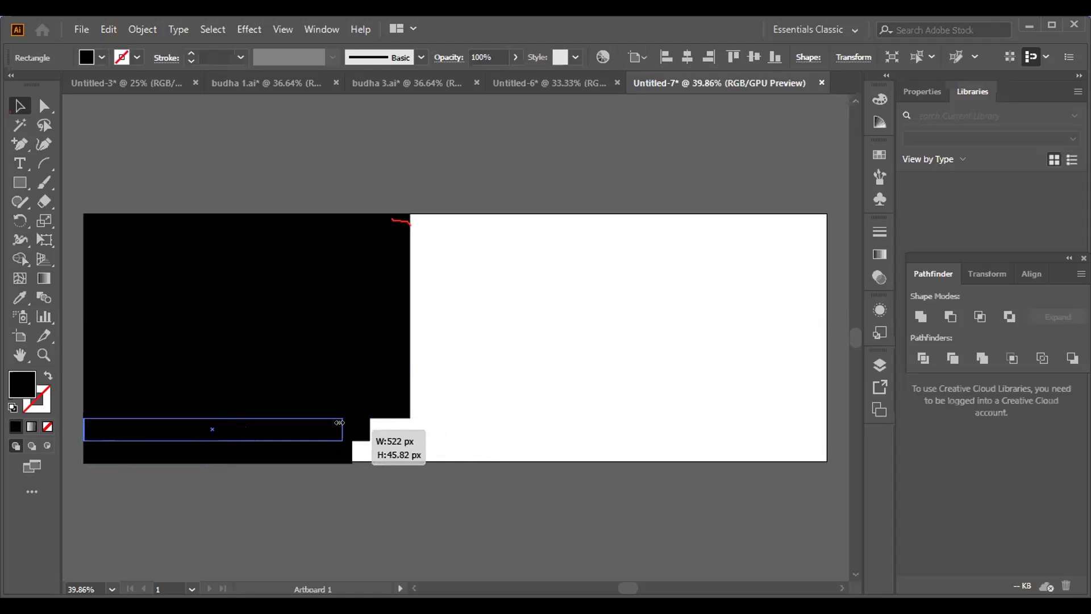
- Shorten the second through sixth black bars from the bottom to staggered lengths by pulling in their right ends
{"action": "left_click_drag", "start_coordinate": [339, 422], "coordinate": [318, 422]}
{"action": "left_click", "coordinate": [395, 408]}
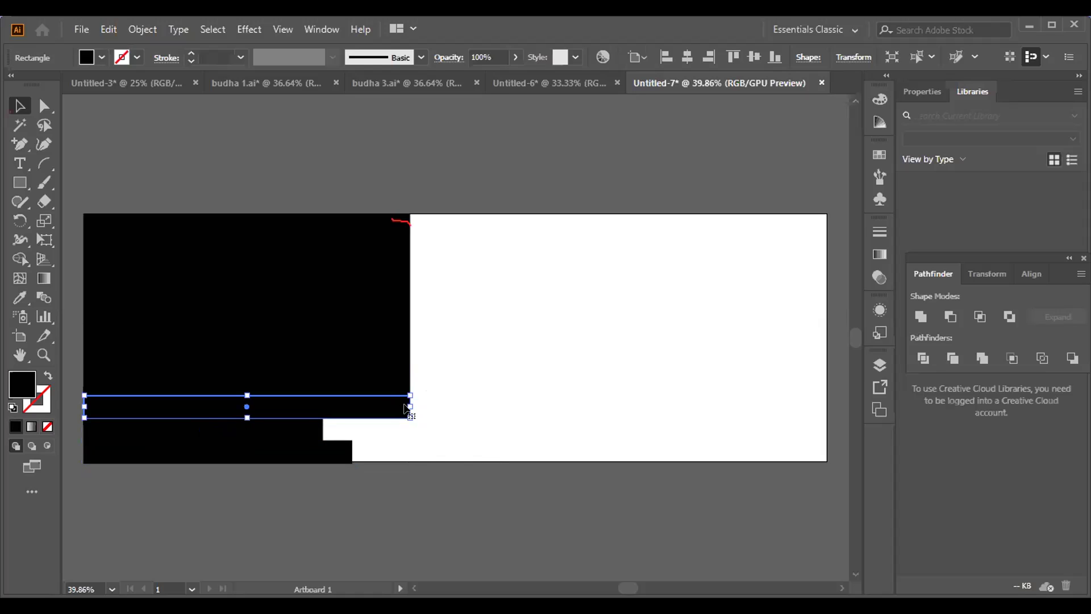
{"action": "left_click_drag", "start_coordinate": [409, 397], "coordinate": [380, 406]}
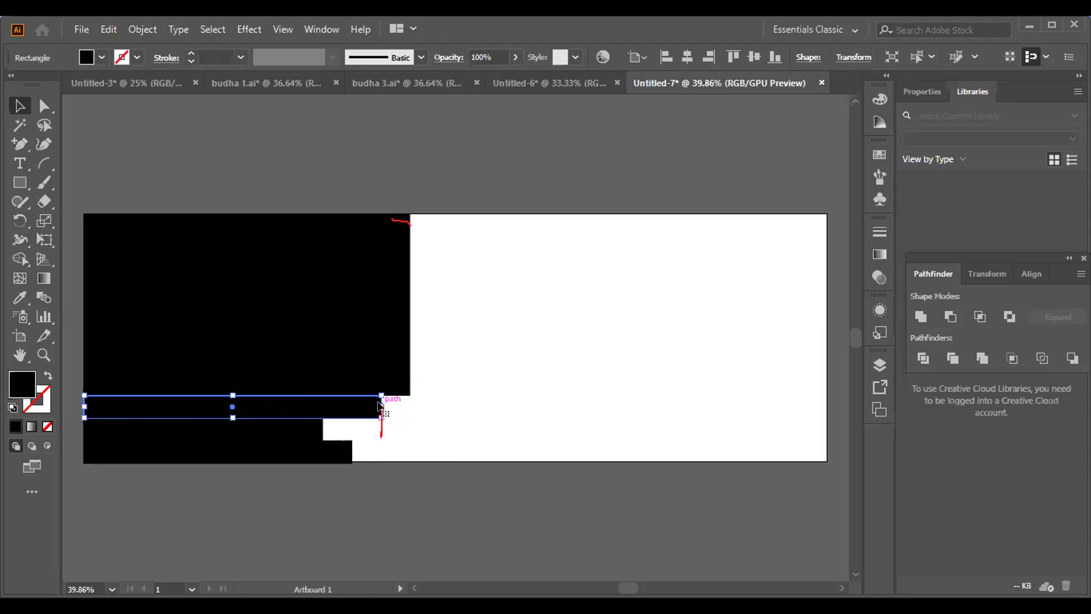
{"action": "left_click", "coordinate": [409, 396]}
{"action": "left_click_drag", "start_coordinate": [409, 385], "coordinate": [346, 381]}
{"action": "left_click", "coordinate": [405, 357]}
{"action": "left_click_drag", "start_coordinate": [406, 358], "coordinate": [263, 360]}
{"action": "left_click", "coordinate": [406, 342]}
{"action": "left_click_drag", "start_coordinate": [407, 340], "coordinate": [316, 342]}
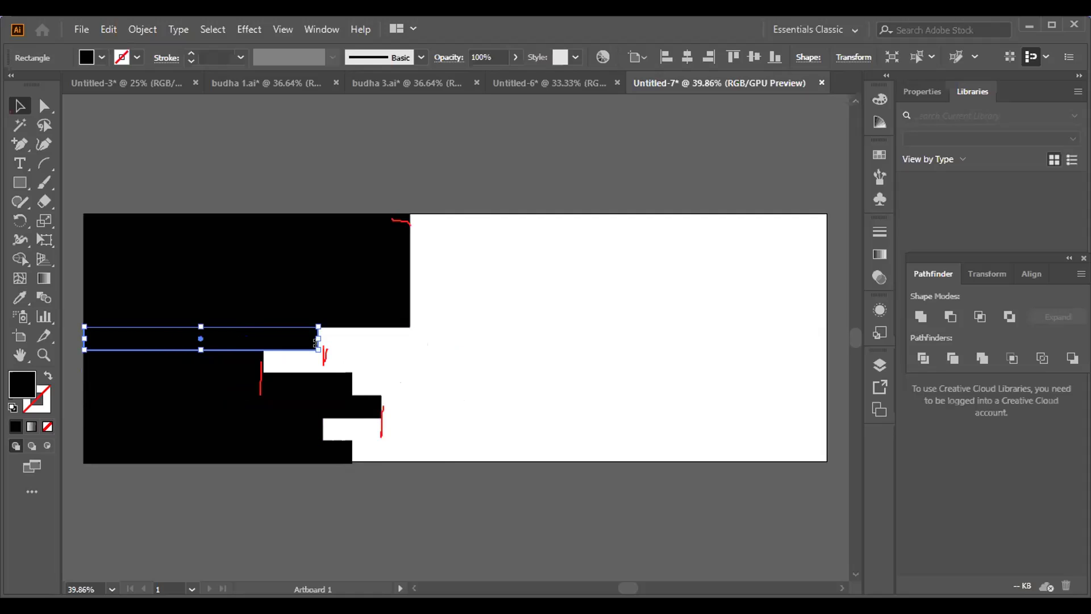
- Stagger the right ends of the upper five black bars, shortening them and sliding the third from the top leftward
{"action": "left_click", "coordinate": [392, 317]}
{"action": "left_click_drag", "start_coordinate": [408, 310], "coordinate": [376, 268]}
{"action": "left_click", "coordinate": [405, 296]}
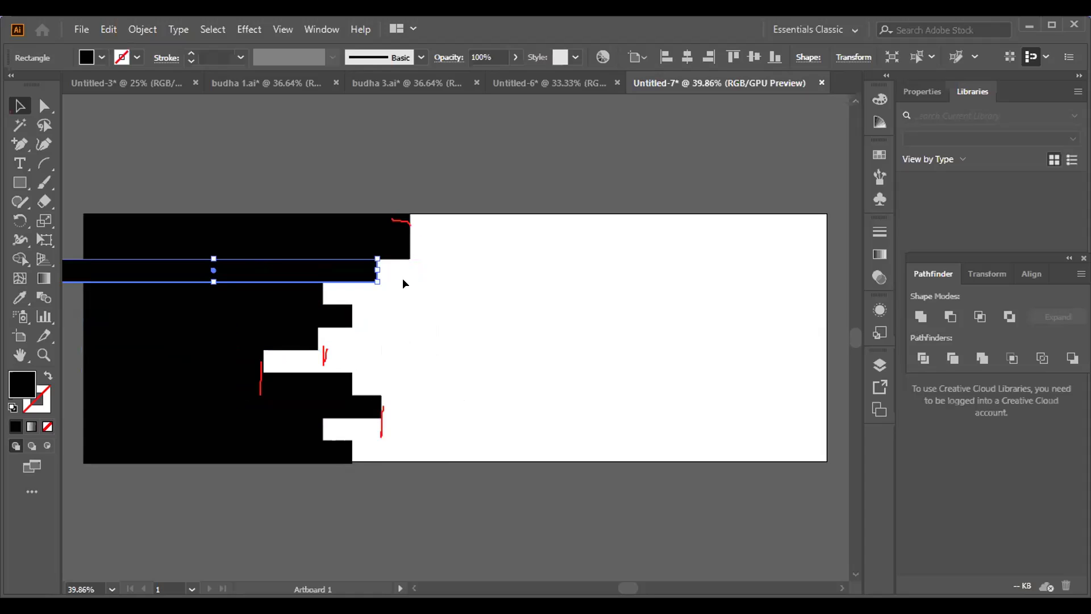
{"action": "left_click", "coordinate": [403, 248]}
{"action": "left_click_drag", "start_coordinate": [403, 246], "coordinate": [306, 256]}
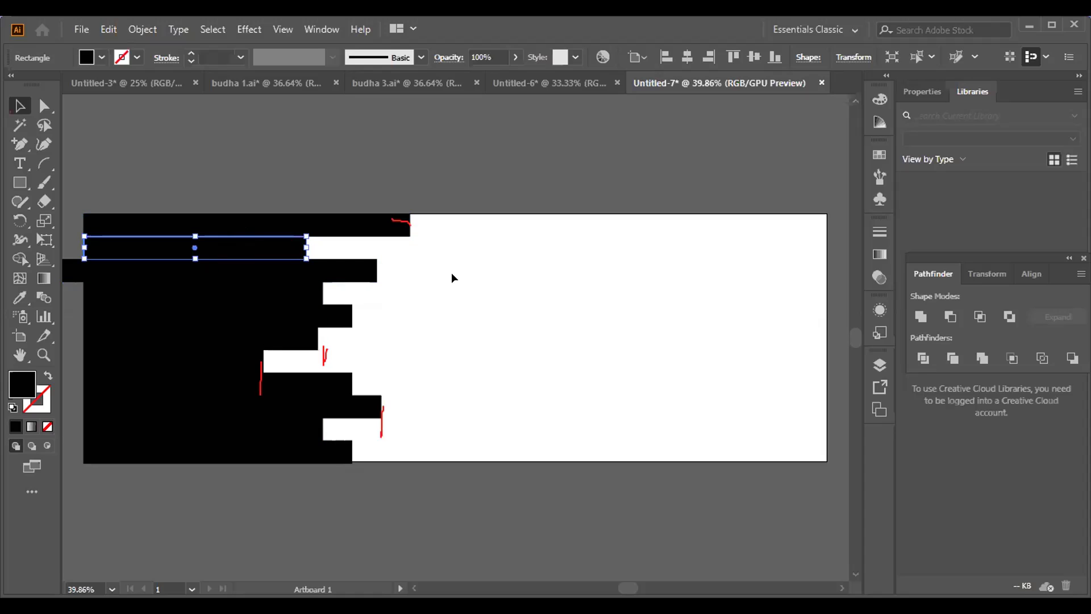
{"action": "left_click", "coordinate": [392, 229]}
{"action": "left_click_drag", "start_coordinate": [409, 225], "coordinate": [382, 225]}
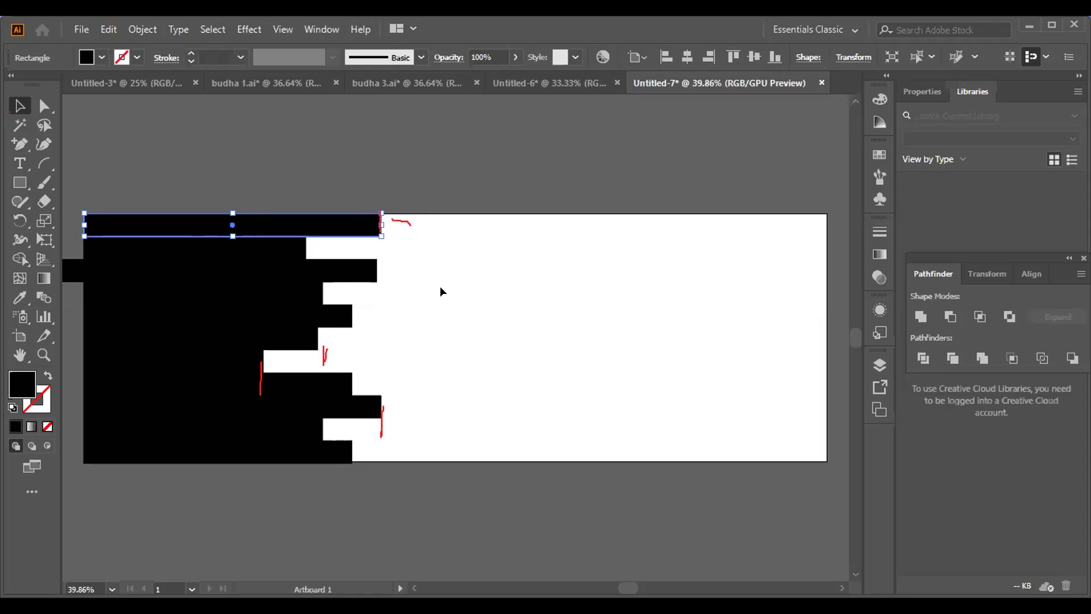
- Try to unite all the black bars into one shape, and undo the union
{"action": "left_click_drag", "start_coordinate": [284, 184], "coordinate": [219, 496]}
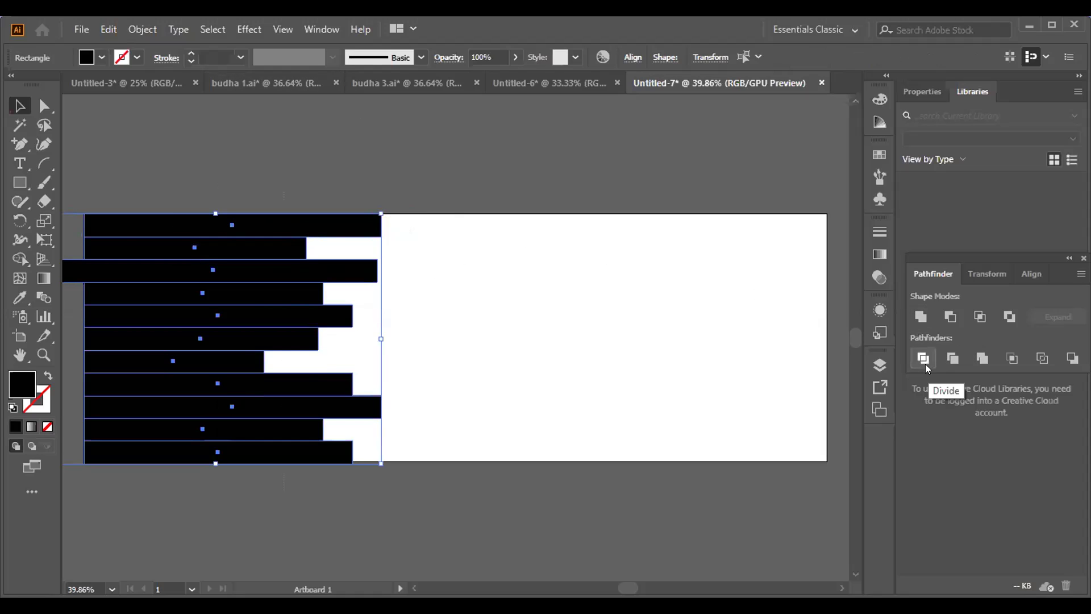
{"action": "left_click_drag", "start_coordinate": [920, 315], "coordinate": [915, 326]}
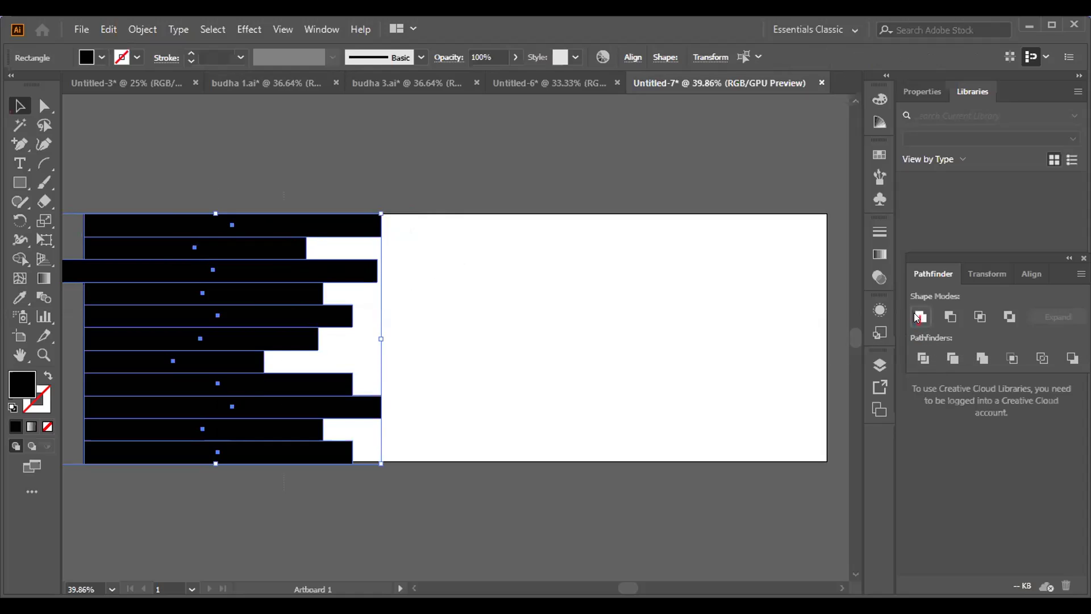
{"action": "left_click", "coordinate": [919, 316]}
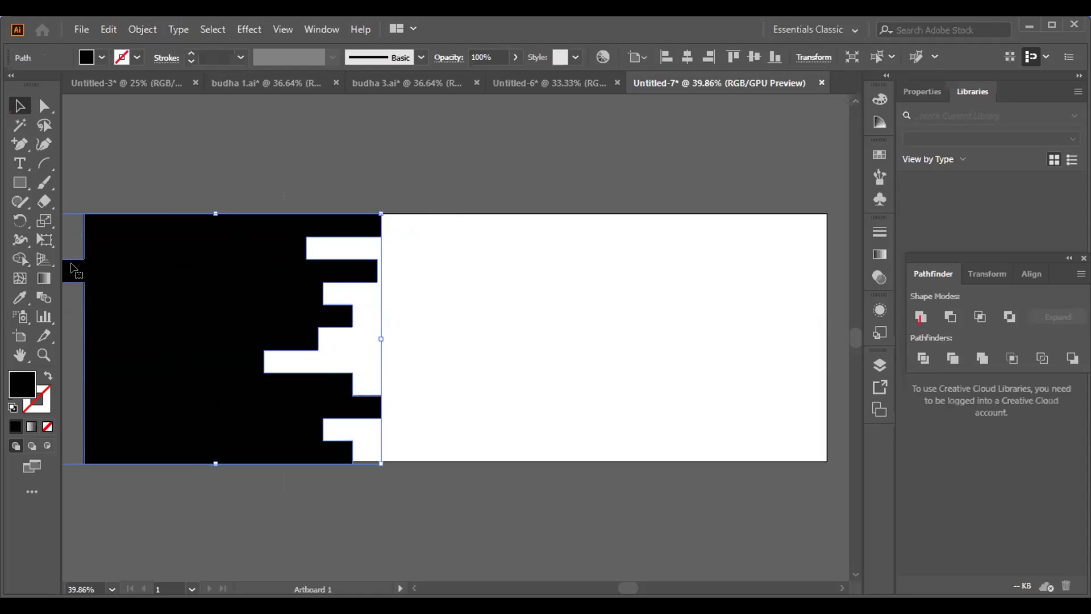
{"action": "key", "text": "ctrl+z"}
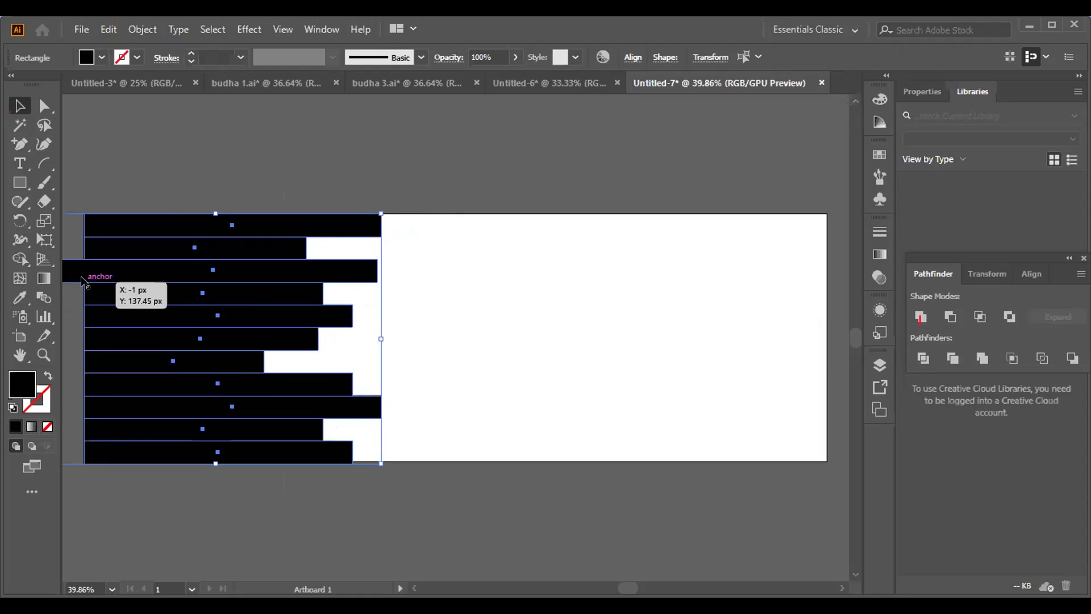
- Shift all the bars right and trim the protruding third bar's left end flush with the other bars
{"action": "left_click_drag", "start_coordinate": [91, 278], "coordinate": [112, 279]}
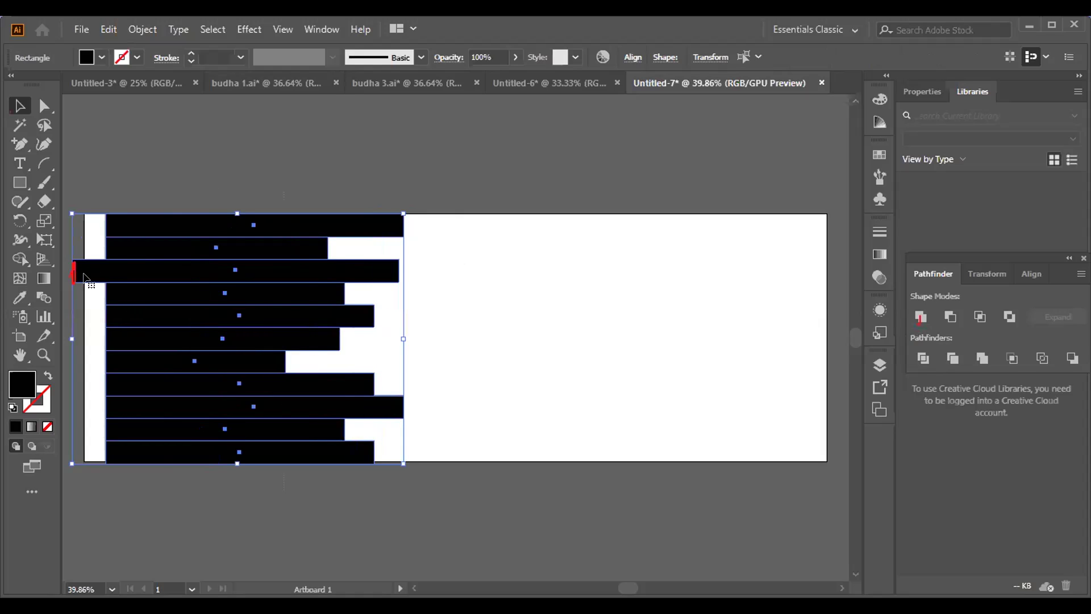
{"action": "left_click", "coordinate": [84, 277]}
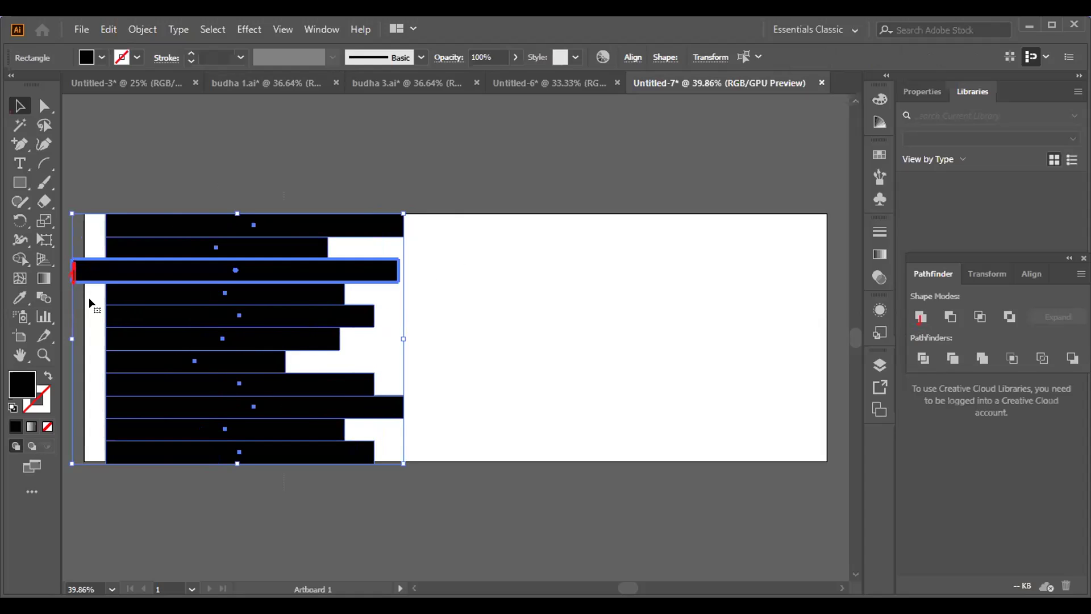
{"action": "left_click", "coordinate": [531, 352]}
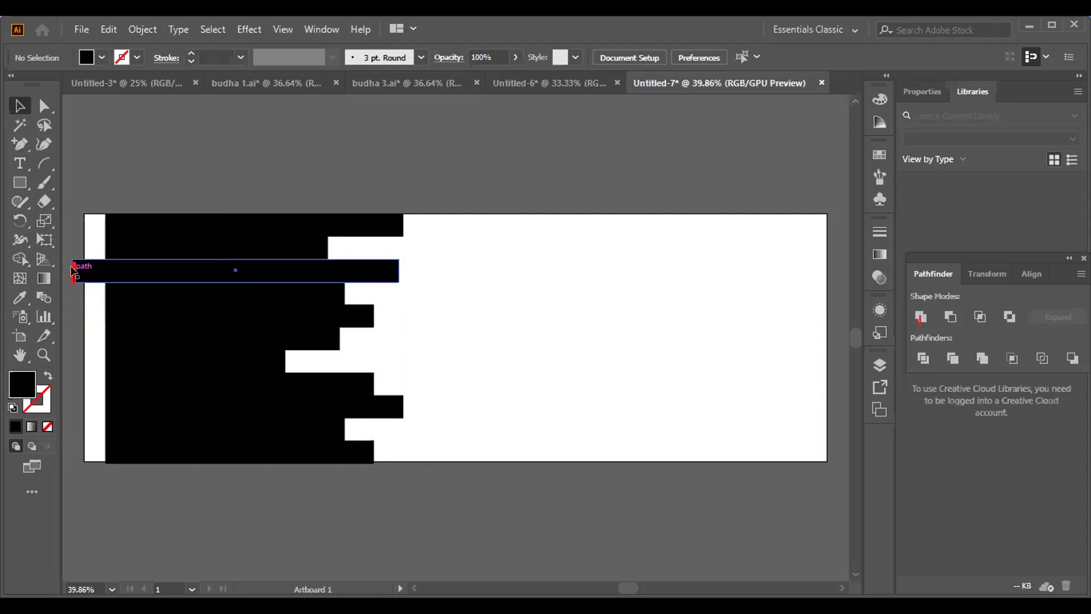
{"action": "left_click", "coordinate": [73, 269]}
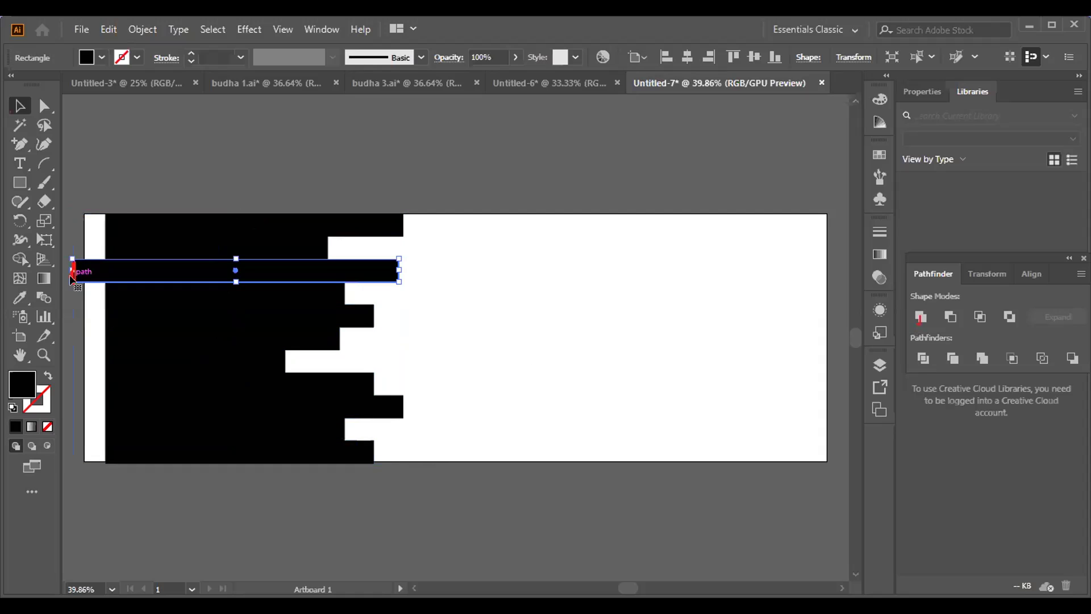
{"action": "left_click_drag", "start_coordinate": [72, 268], "coordinate": [146, 279]}
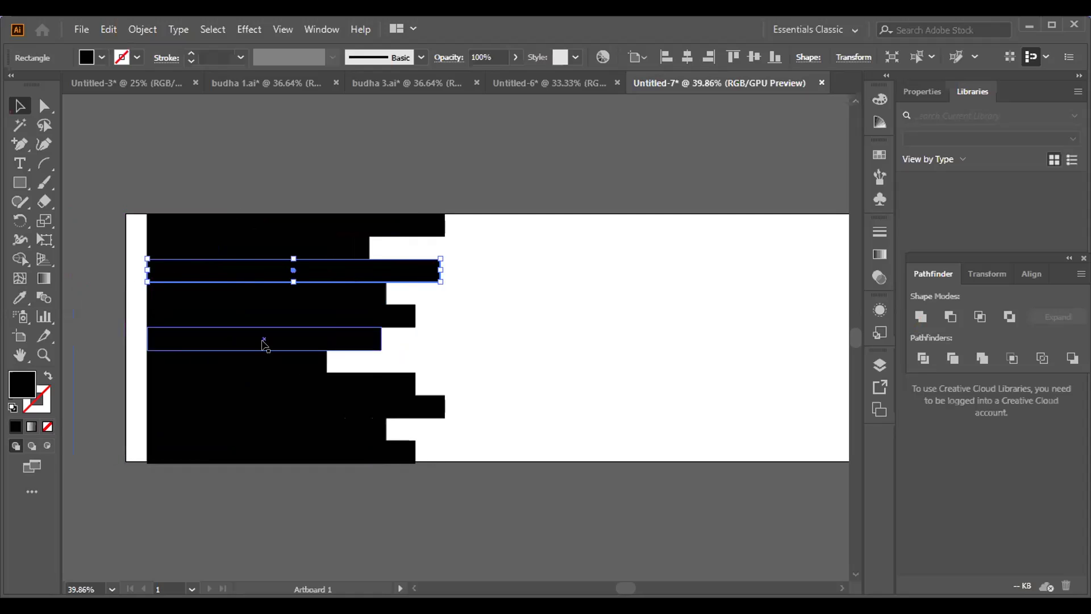
{"action": "left_click", "coordinate": [475, 360]}
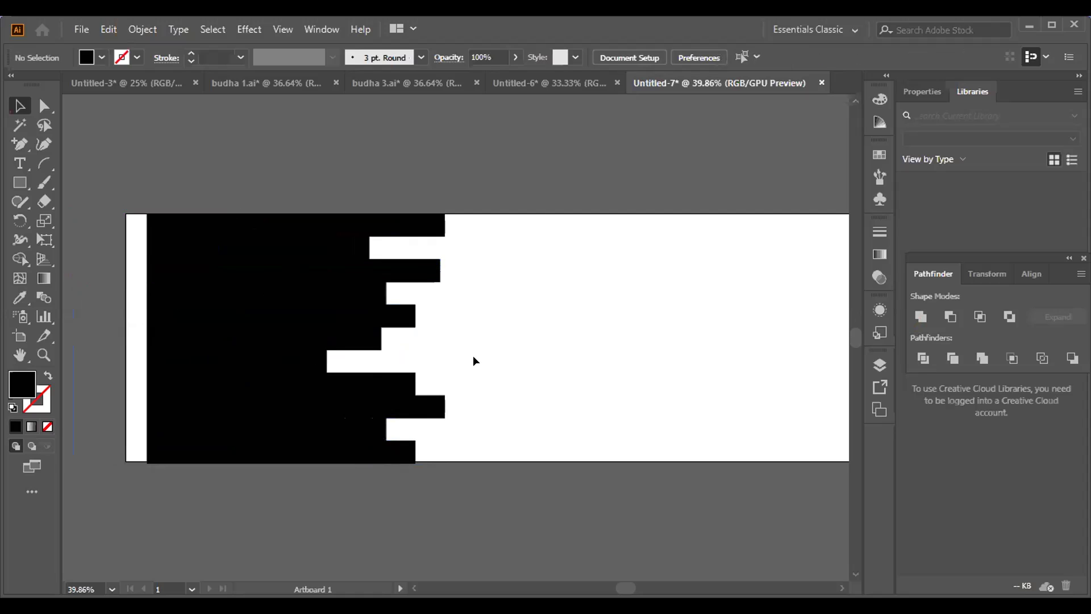
- Nudge all the bars together leftward until they meet the artboard's left edge
{"action": "left_click_drag", "start_coordinate": [348, 185], "coordinate": [286, 489]}
{"action": "key", "text": "shift+Left"}
{"action": "key", "text": "shift+Left"}
{"action": "key", "text": "shift+Left"}
{"action": "key", "text": "shift+Left"}
{"action": "key", "text": "shift+Left"}
{"action": "key", "text": "shift+Left"}
{"action": "key", "text": "shift+Left"}
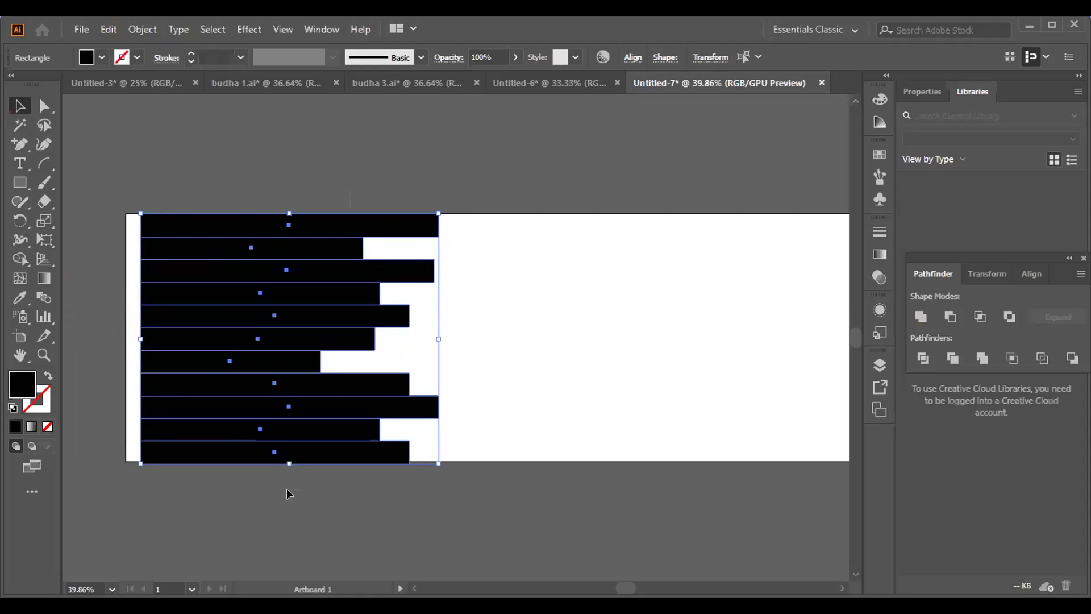
{"action": "key", "text": "Left"}
{"action": "key", "text": "Left"}
{"action": "key", "text": "Left"}
{"action": "key", "text": "Left"}
{"action": "key", "text": "Left"}
{"action": "key", "text": "Left"}
{"action": "key", "text": "Left"}
{"action": "key", "text": "Left"}
{"action": "key", "text": "Left"}
{"action": "key", "text": "Left"}
{"action": "key", "text": "Left"}
{"action": "key", "text": "Left"}
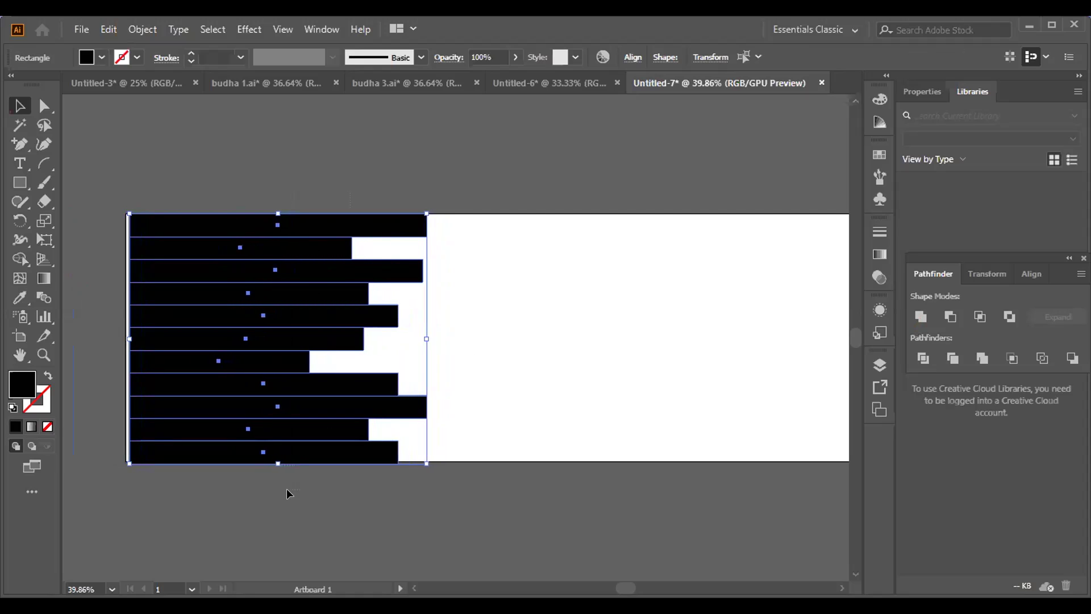
{"action": "key", "text": "Left"}
{"action": "key", "text": "Left"}
{"action": "key", "text": "Left"}
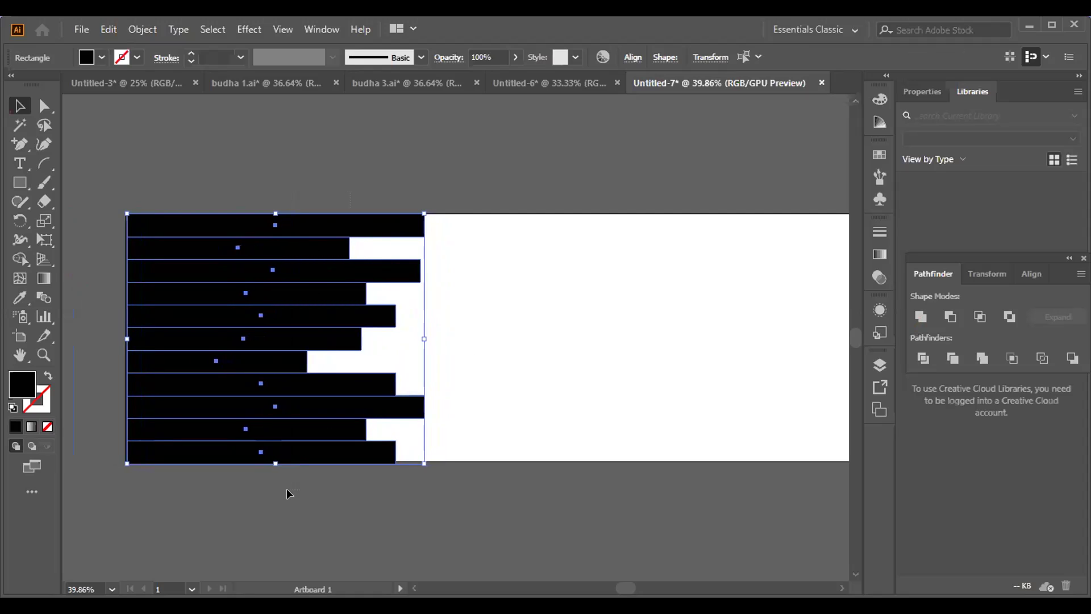
{"action": "left_click", "coordinate": [491, 427]}
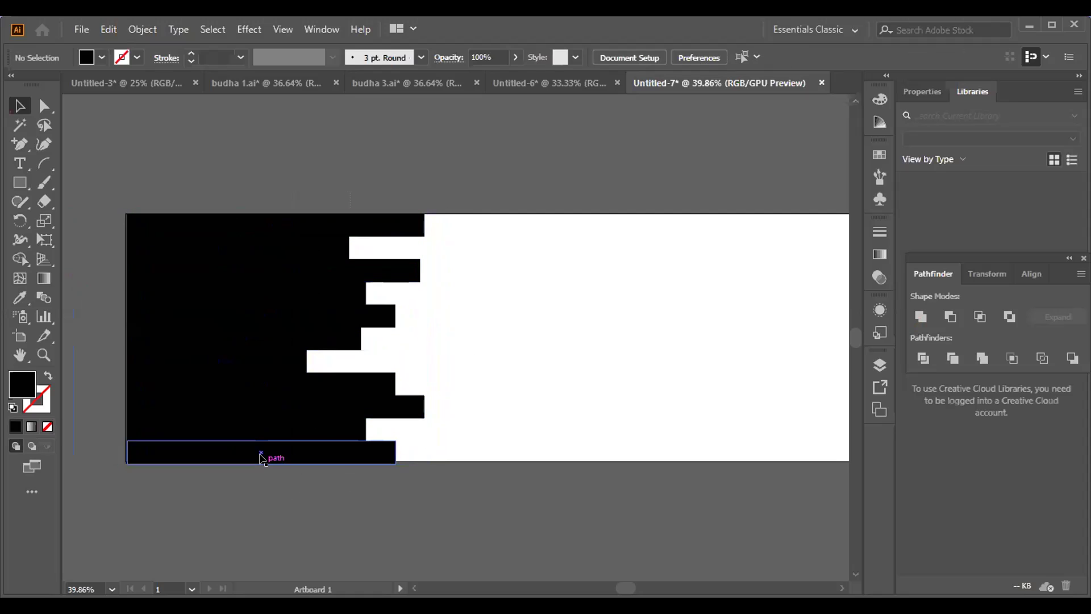
- Unite all the black bars into a single shape
{"action": "left_click_drag", "start_coordinate": [235, 176], "coordinate": [283, 487]}
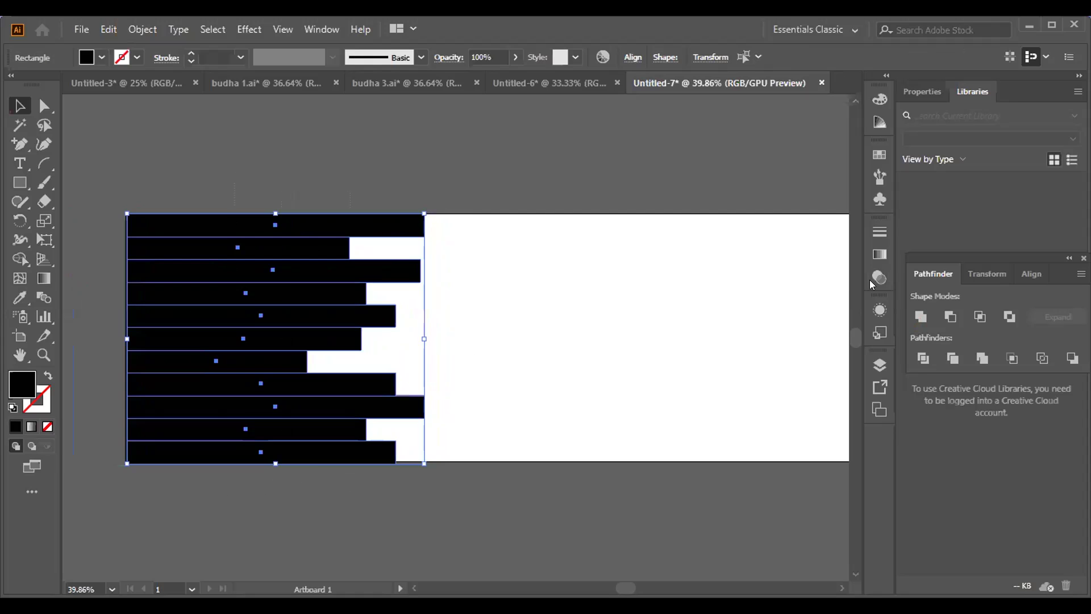
{"action": "left_click", "coordinate": [922, 316]}
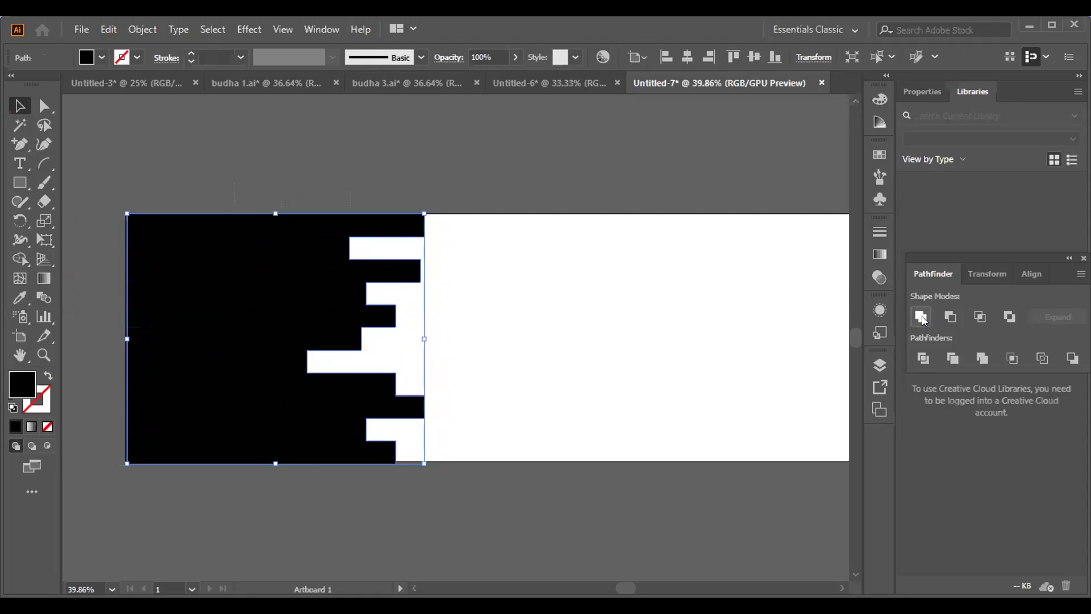
{"action": "left_click", "coordinate": [609, 314]}
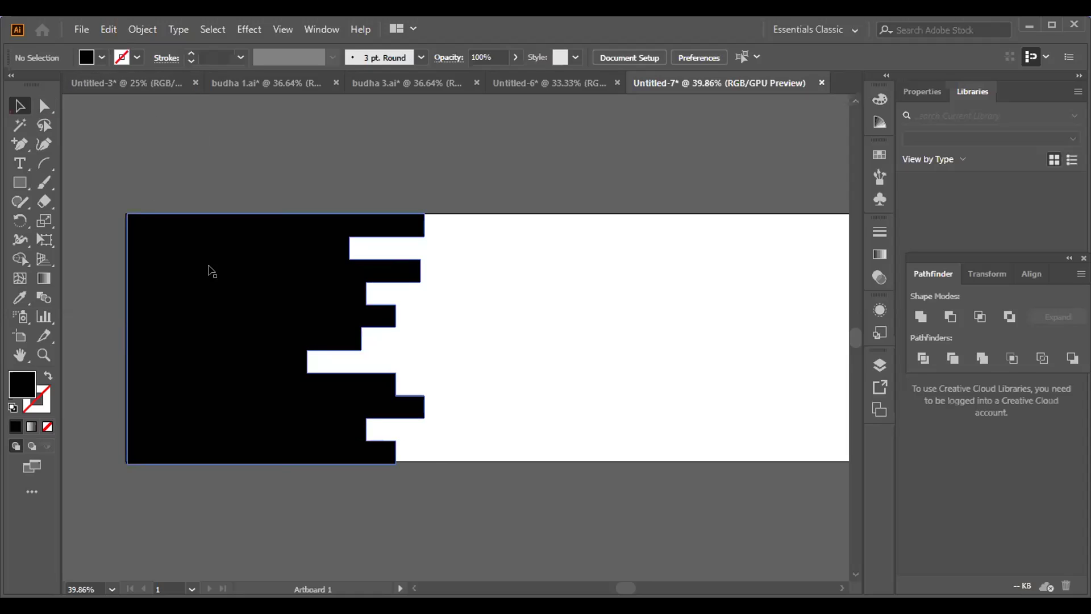
- Try rounding every corner of the united shape to 22.91 px, and undo the rounding
{"action": "left_click", "coordinate": [47, 107]}
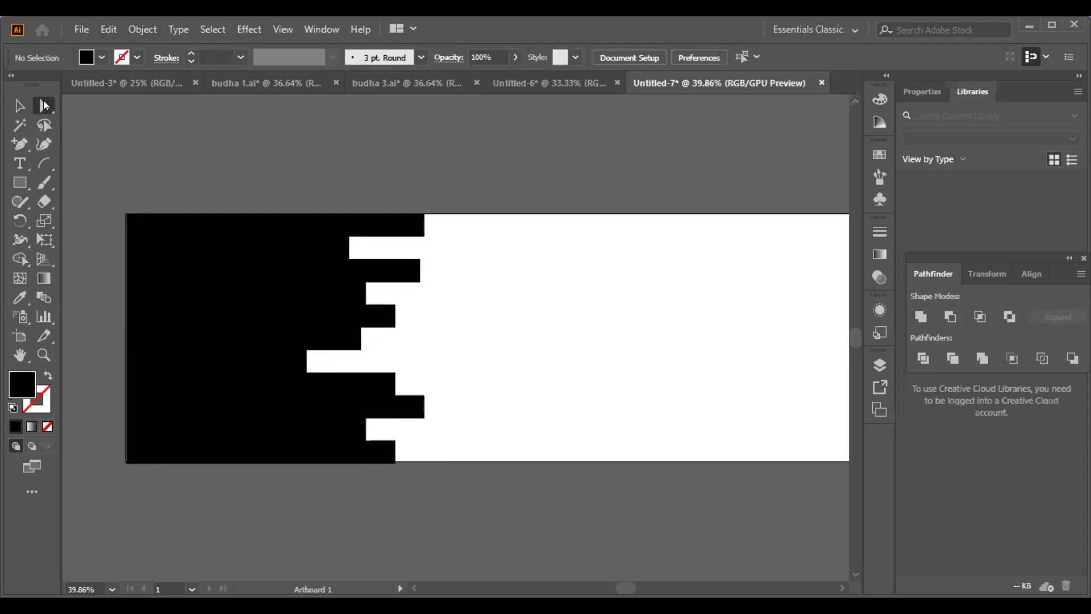
{"action": "left_click_drag", "start_coordinate": [46, 106], "coordinate": [118, 105]}
{"action": "left_click", "coordinate": [146, 251]}
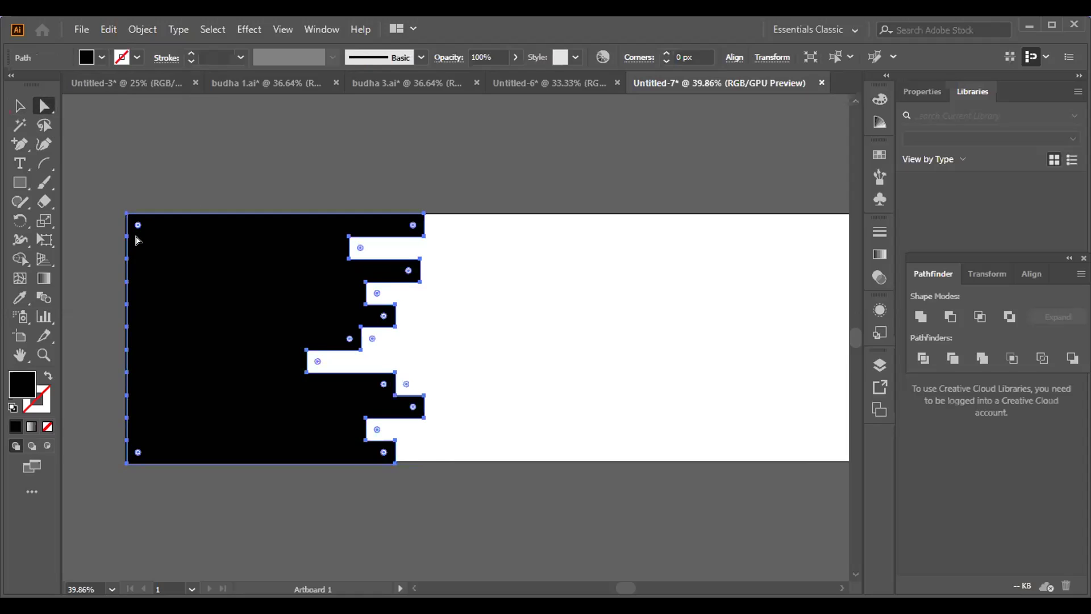
{"action": "left_click_drag", "start_coordinate": [138, 226], "coordinate": [165, 256]}
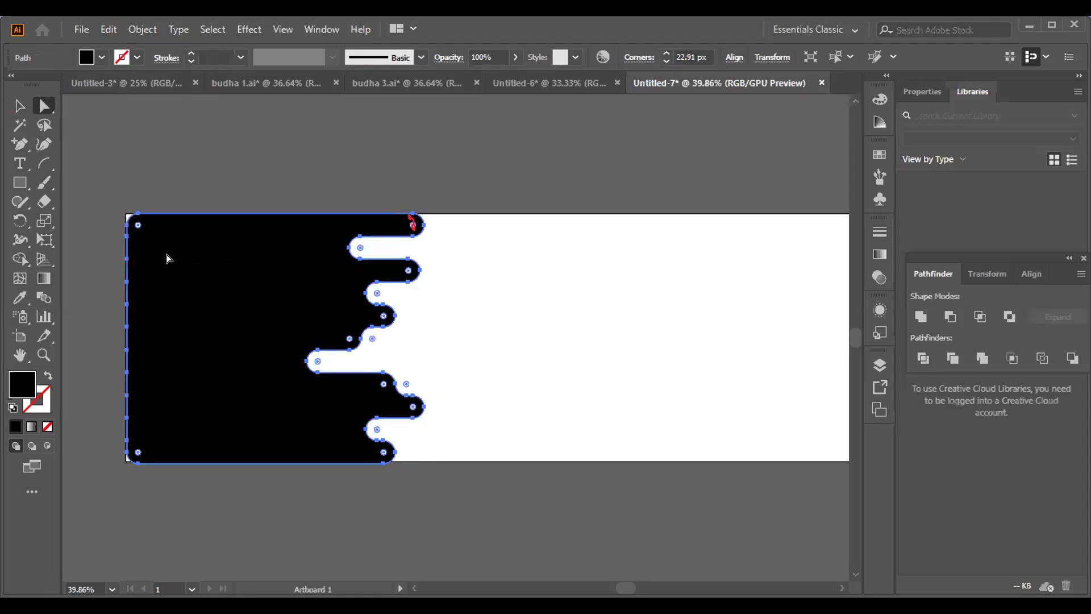
{"action": "key", "text": "ctrl+z"}
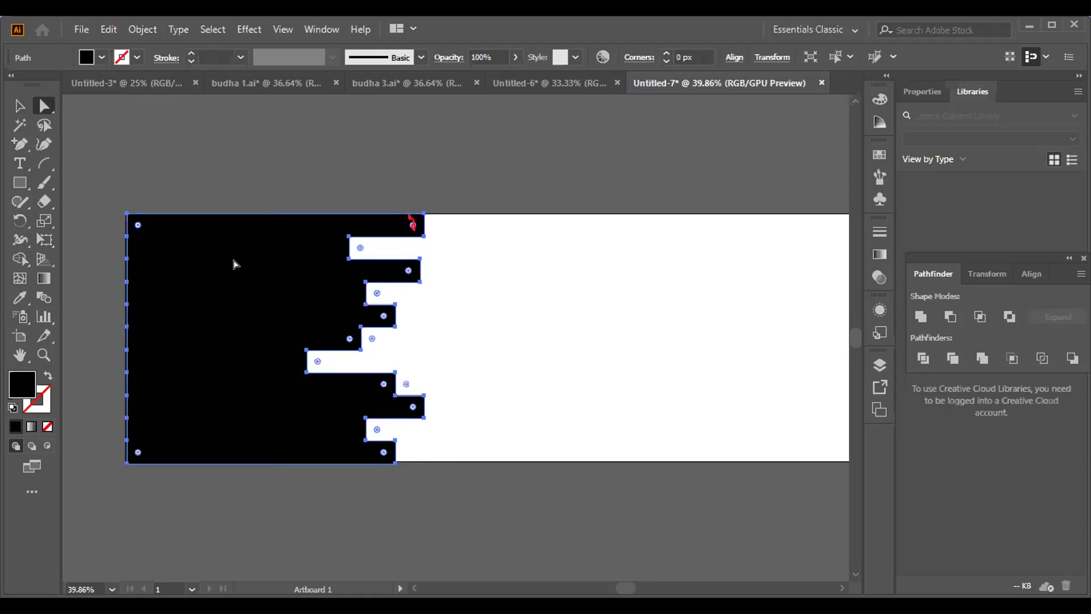
- Try rounding only some of the inner corners of the jagged edge to 22.91 px, and undo it
{"action": "left_click", "coordinate": [209, 178]}
{"action": "left_click_drag", "start_coordinate": [340, 169], "coordinate": [371, 479]}
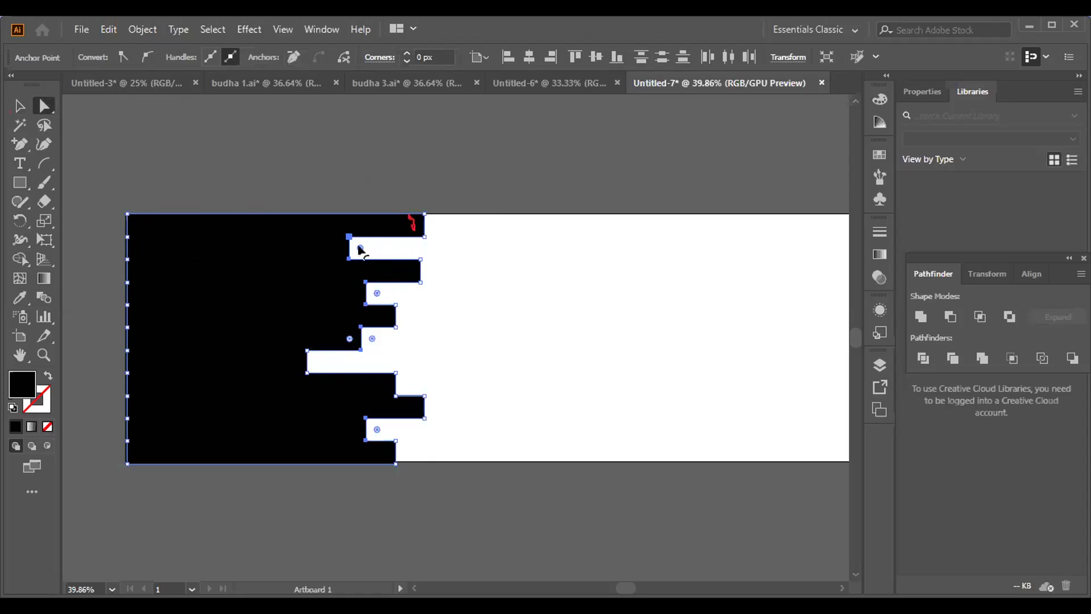
{"action": "left_click_drag", "start_coordinate": [360, 249], "coordinate": [364, 257]}
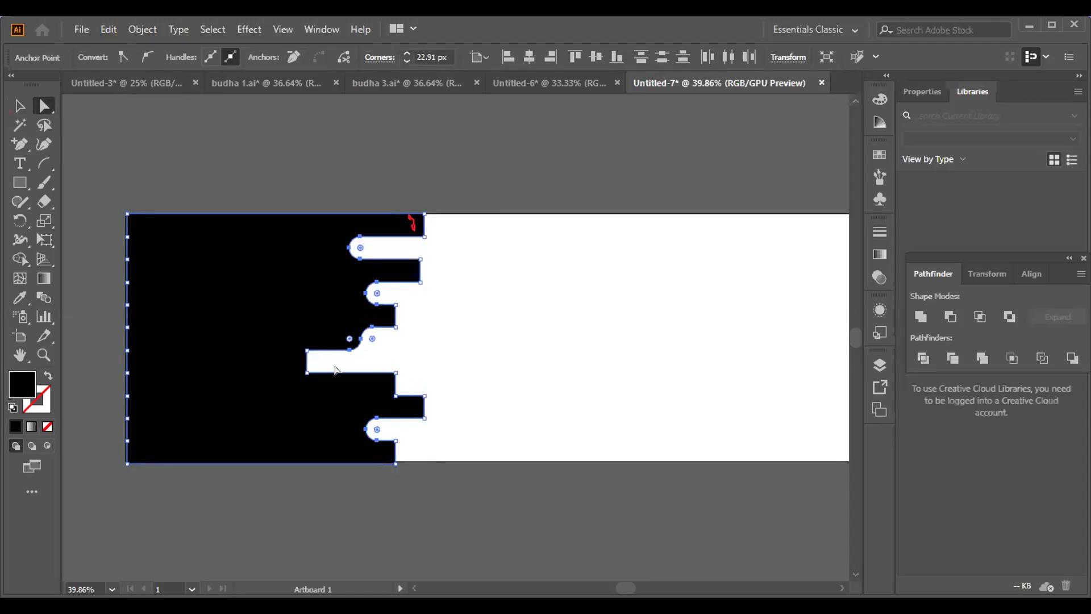
{"action": "key", "text": "ctrl+z"}
- Round all corners along the shape's jagged right edge to 22.91 px, leaving the left corners square
{"action": "left_click_drag", "start_coordinate": [461, 339], "coordinate": [489, 359]}
{"action": "left_click_drag", "start_coordinate": [464, 214], "coordinate": [295, 469]}
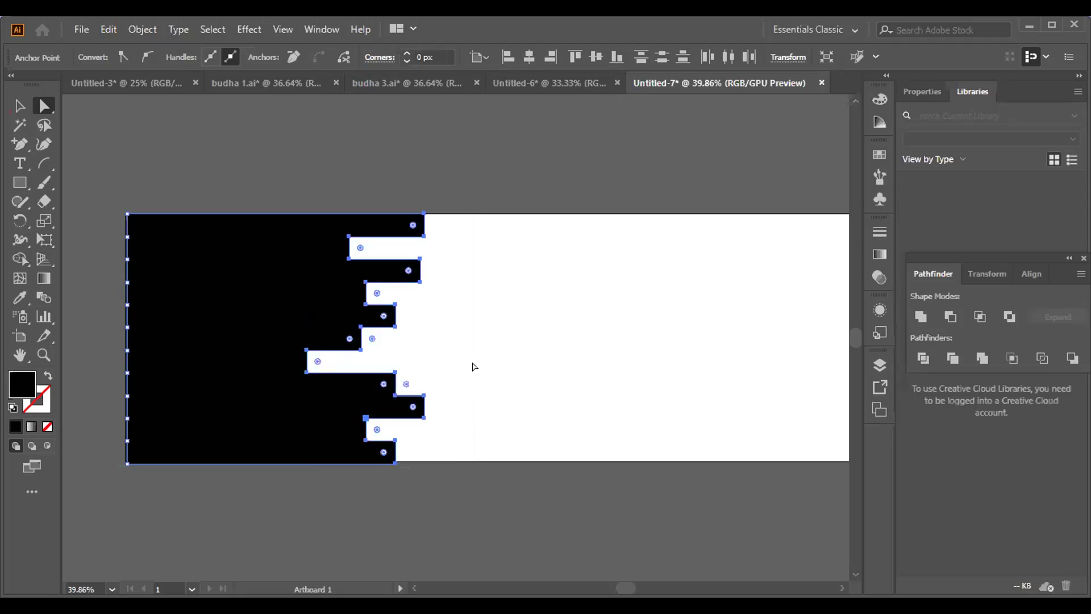
{"action": "left_click_drag", "start_coordinate": [318, 361], "coordinate": [327, 362]}
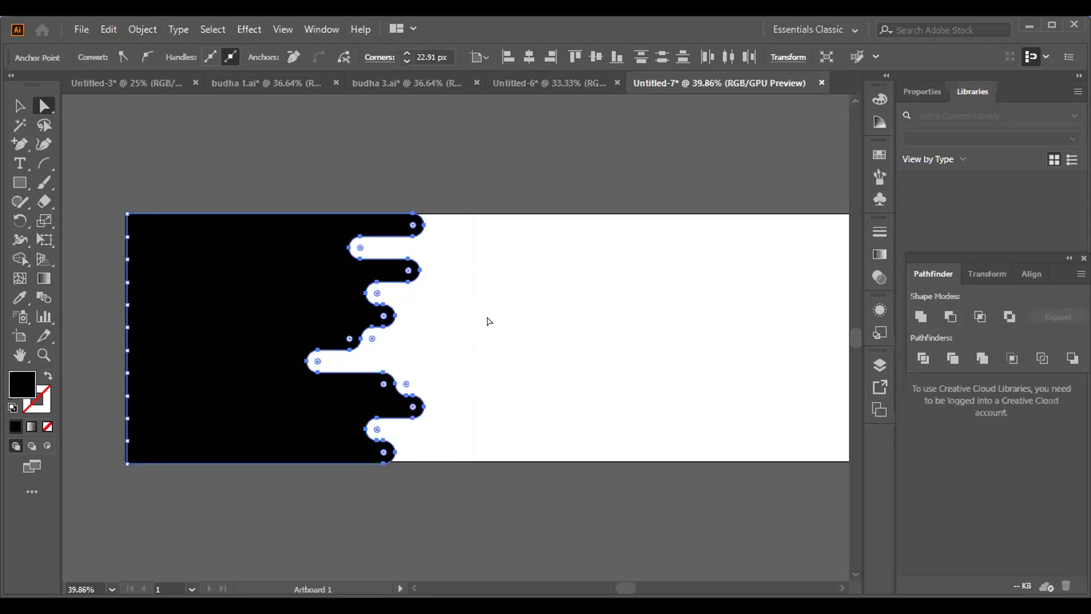
{"action": "left_click", "coordinate": [477, 346]}
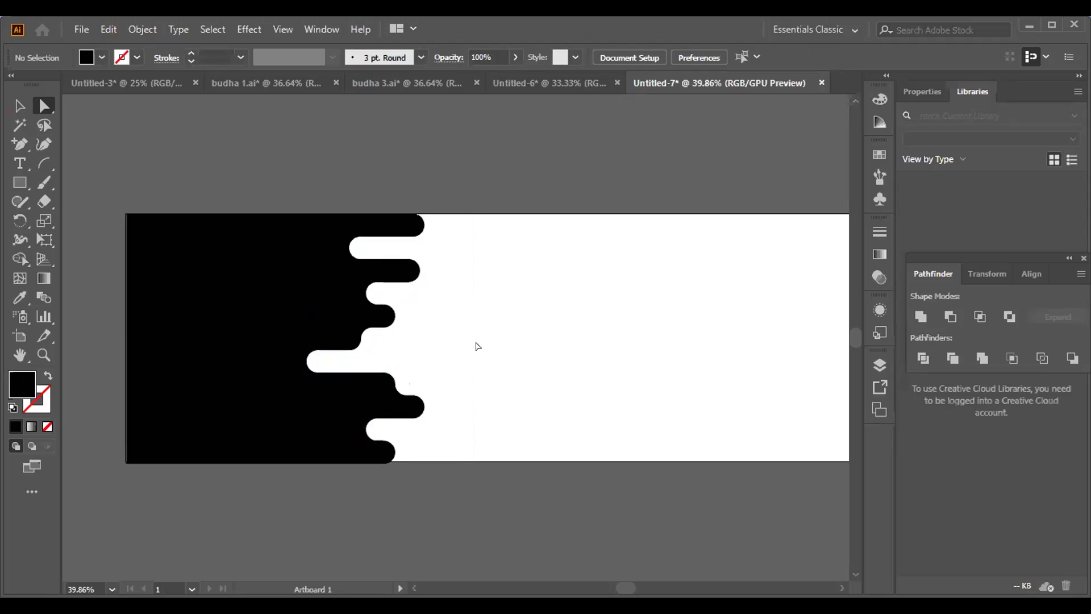
- Move the black drip shape slightly up and left to sit flush with the artboard's edges
{"action": "mouse_move", "coordinate": [210, 339]}
{"action": "left_mouse_down"}
{"action": "mouse_move", "coordinate": [402, 347]}
{"action": "mouse_move", "coordinate": [153, 340]}
{"action": "left_mouse_up"}
{"action": "left_click", "coordinate": [275, 329]}
{"action": "left_click", "coordinate": [605, 318]}
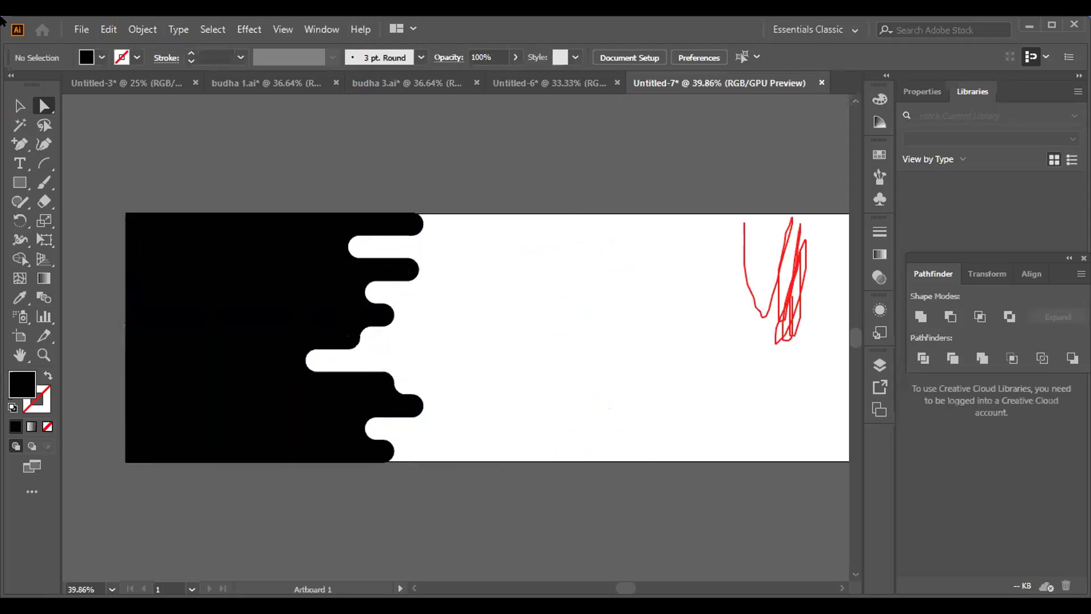
- Draw a long, thin black rectangle along the artboard's top edge, ending at its top-right corner
{"action": "left_click", "coordinate": [20, 182]}
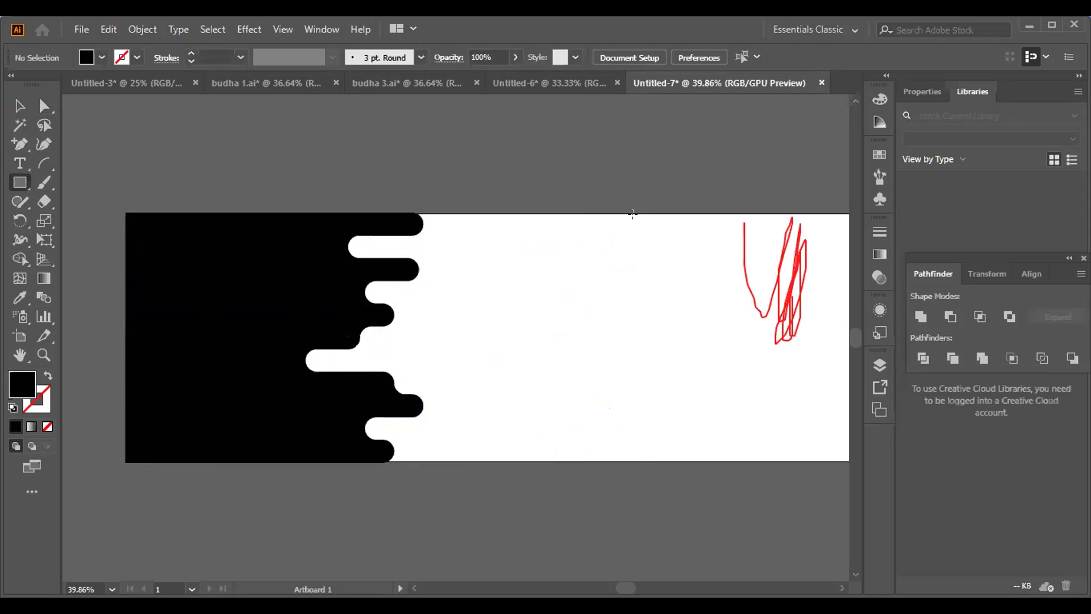
{"action": "mouse_move", "coordinate": [611, 214]}
{"action": "left_mouse_down"}
{"action": "mouse_move", "coordinate": [675, 236]}
{"action": "mouse_move", "coordinate": [735, 227]}
{"action": "mouse_move", "coordinate": [841, 246]}
{"action": "mouse_move", "coordinate": [764, 254]}
{"action": "mouse_move", "coordinate": [777, 252]}
{"action": "mouse_move", "coordinate": [775, 234]}
{"action": "left_mouse_up"}
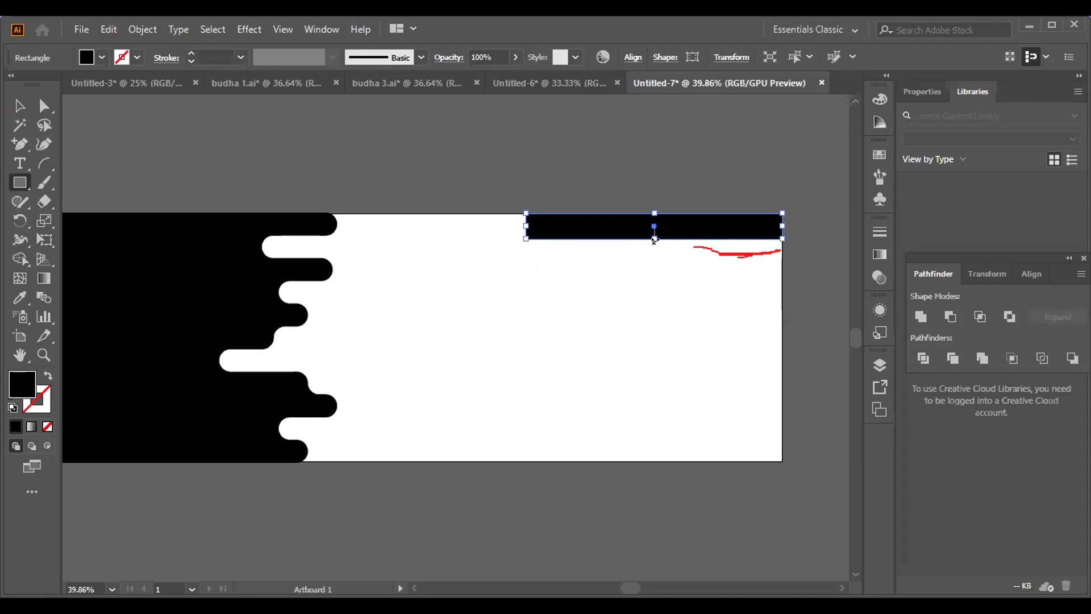
- Increase the height of the thin black rectangle in the artboard's top-right corner by extending its bottom edge downward
{"action": "left_click_drag", "start_coordinate": [652, 243], "coordinate": [652, 248]}
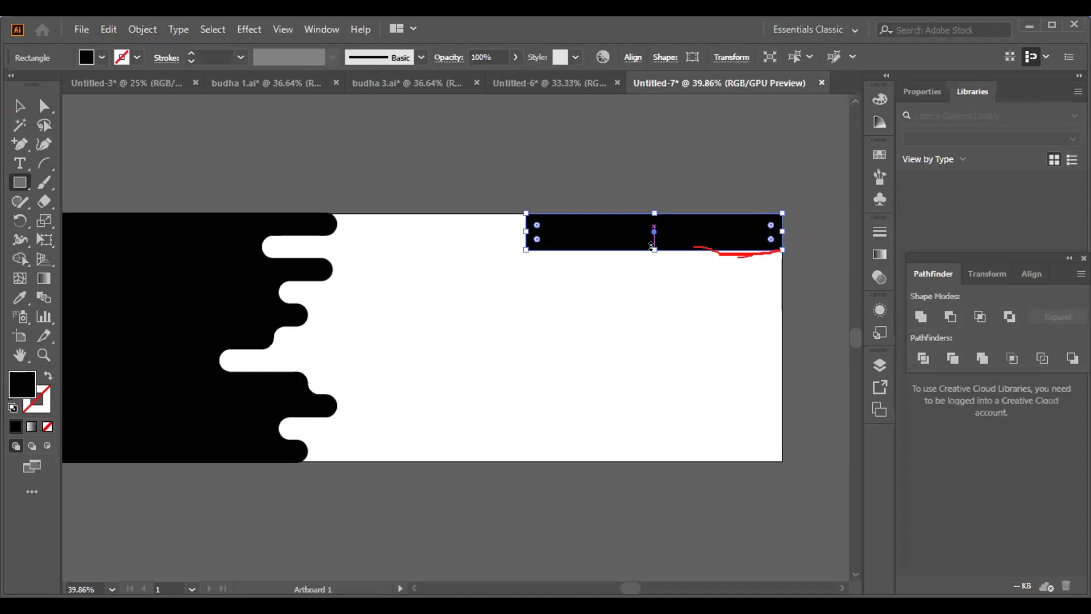
{"action": "left_click", "coordinate": [623, 320]}
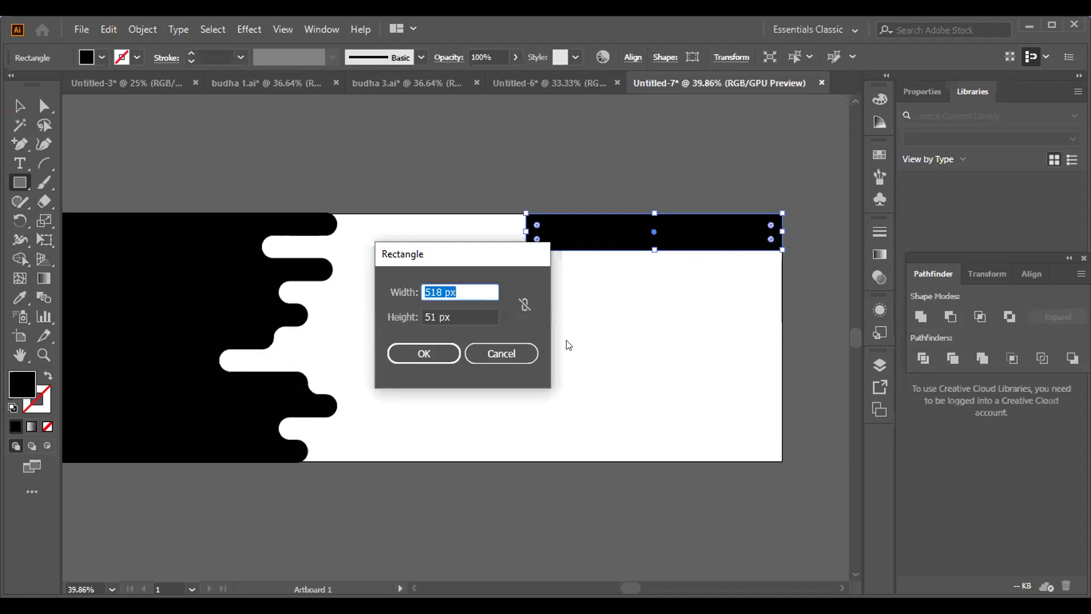
{"action": "left_click", "coordinate": [502, 354]}
{"action": "left_click", "coordinate": [19, 106]}
{"action": "left_click", "coordinate": [577, 257]}
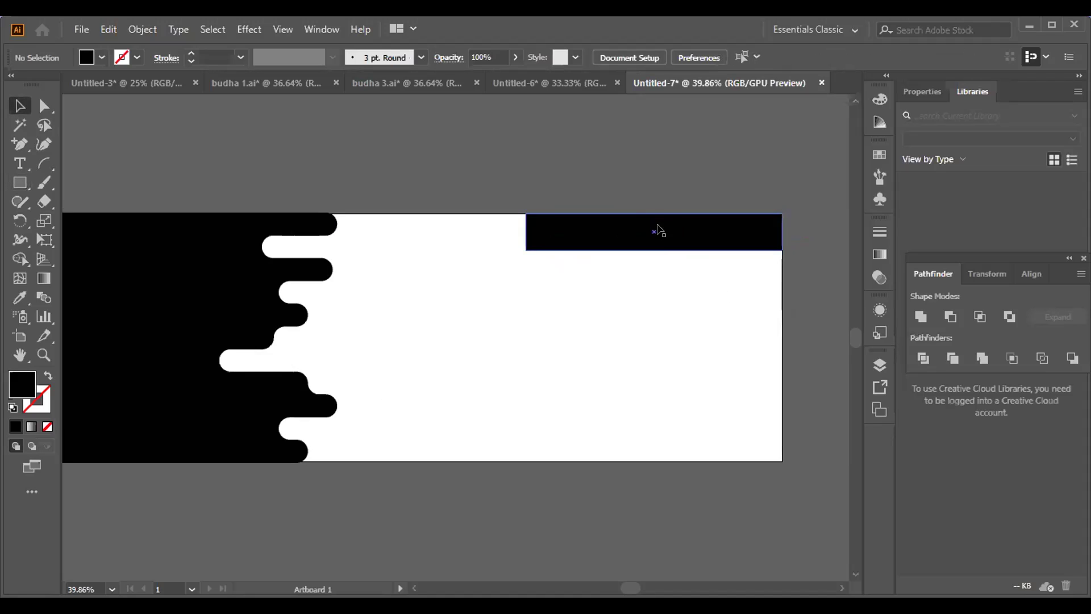
- Duplicate the rectangle directly below itself and repeat the copy until seven touching bars span the artboard's full height
{"action": "left_click_drag", "start_coordinate": [651, 233], "coordinate": [656, 302]}
{"action": "key", "text": "ctrl+d"}
{"action": "key", "text": "ctrl+d"}
{"action": "key", "text": "ctrl+d"}
{"action": "key", "text": "ctrl+d"}
{"action": "key", "text": "ctrl+d"}
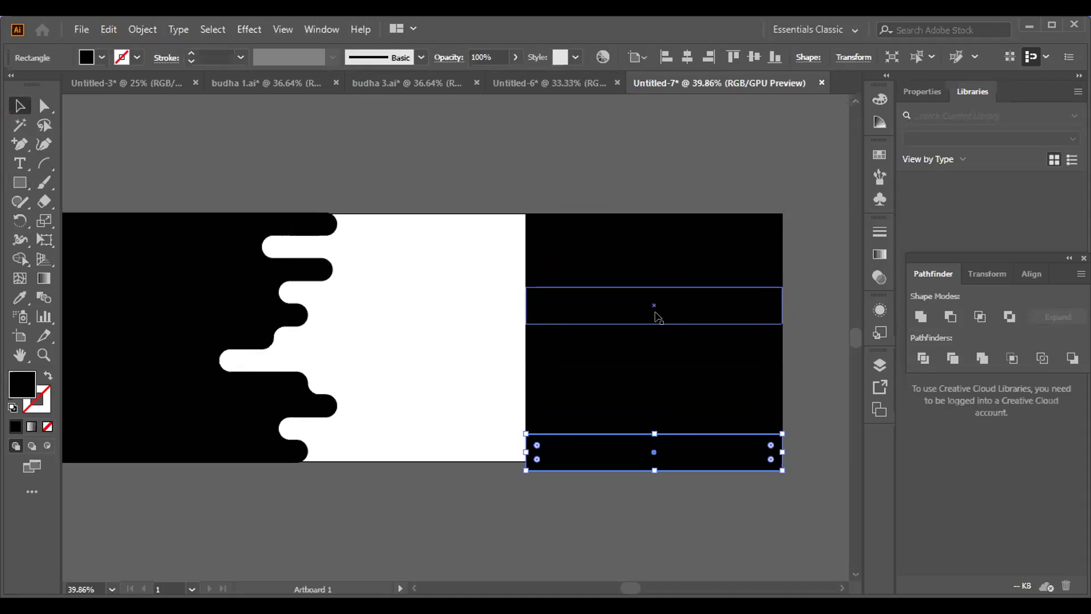
{"action": "left_click", "coordinate": [399, 159]}
{"action": "left_click_drag", "start_coordinate": [578, 254], "coordinate": [606, 479]}
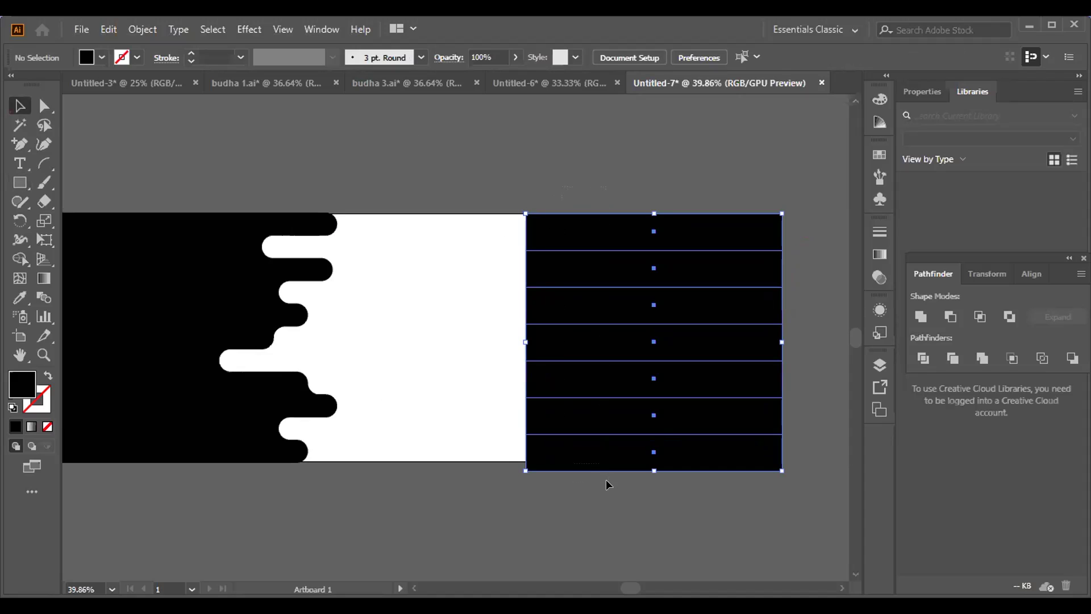
{"action": "left_click", "coordinate": [493, 259]}
- Shorten the top two bars from their left ends, making the second bar shorter than the first
{"action": "left_click", "coordinate": [531, 247]}
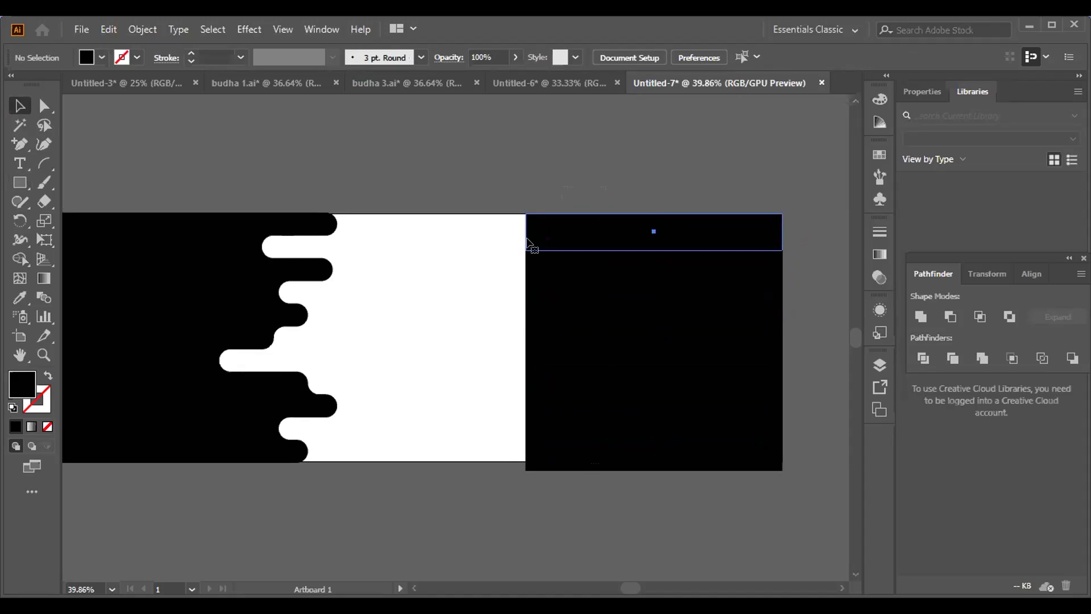
{"action": "left_click_drag", "start_coordinate": [519, 228], "coordinate": [556, 231]}
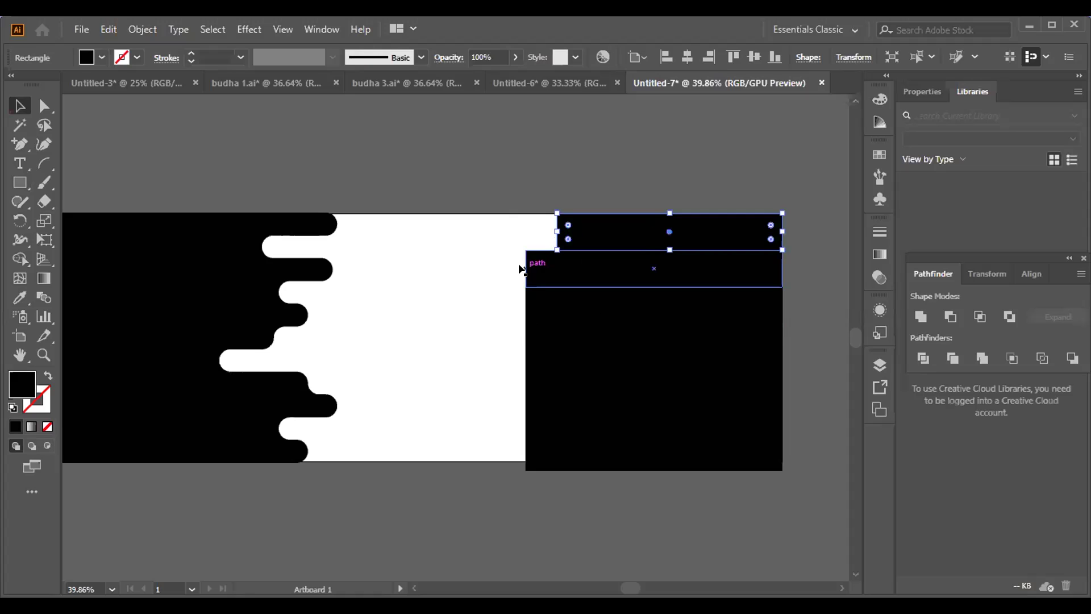
{"action": "left_click", "coordinate": [525, 266]}
{"action": "left_click_drag", "start_coordinate": [518, 264], "coordinate": [584, 268]}
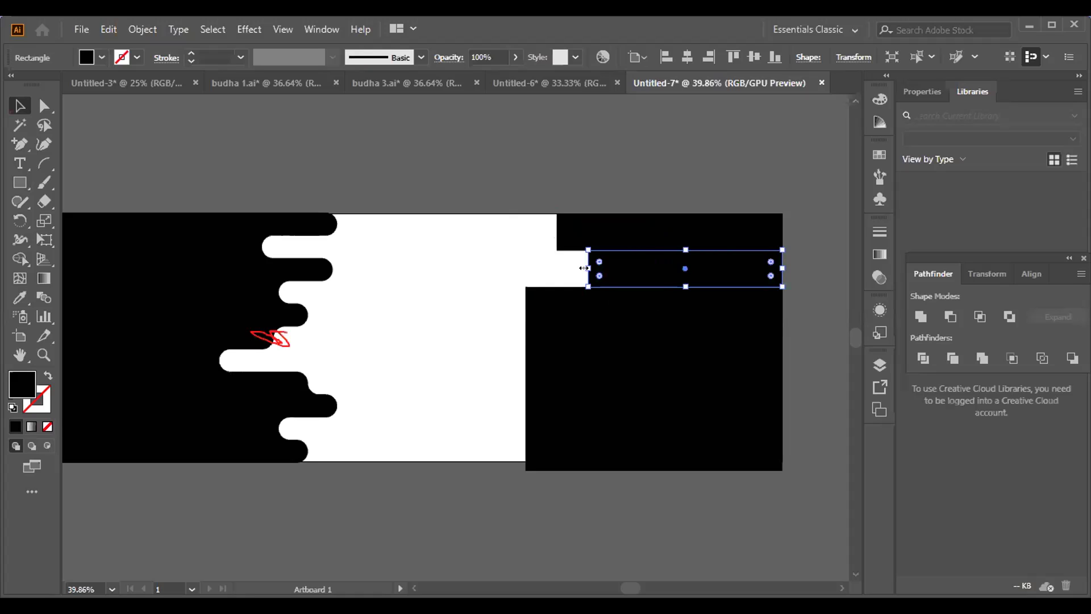
- Shorten the fourth, fifth and sixth bars from their left ends by different amounts, leaving the third and seventh full length
{"action": "left_click", "coordinate": [523, 316]}
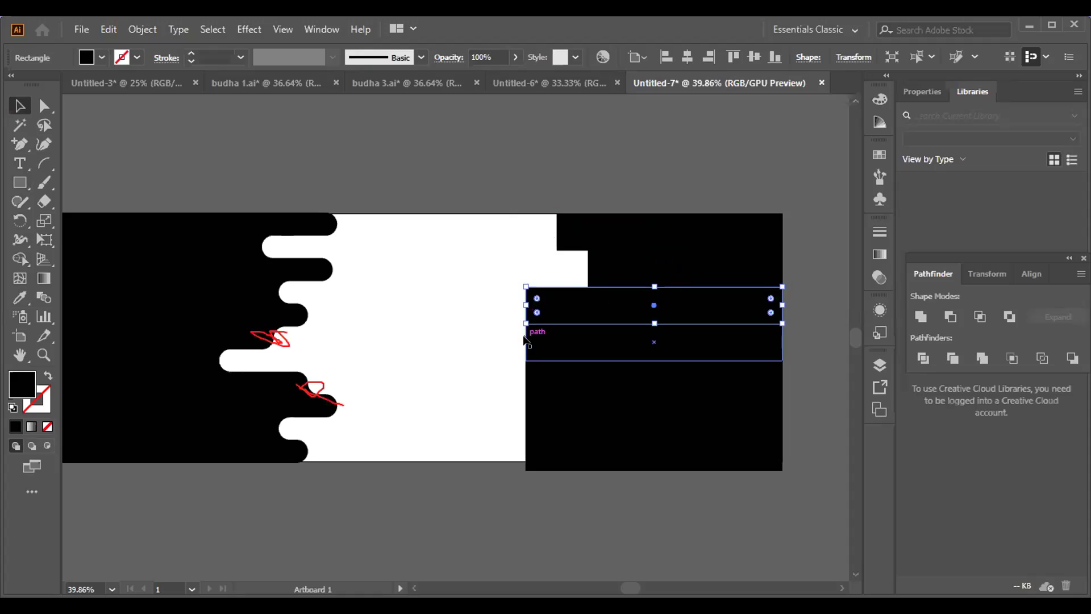
{"action": "left_click", "coordinate": [521, 342]}
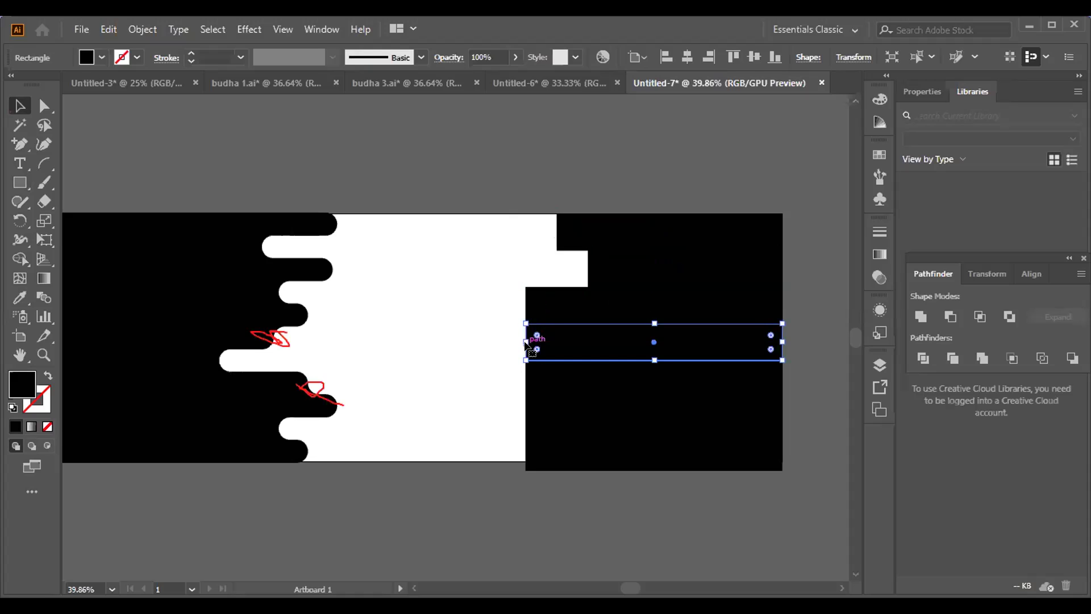
{"action": "left_click_drag", "start_coordinate": [522, 341], "coordinate": [614, 379]}
{"action": "left_click", "coordinate": [523, 381]}
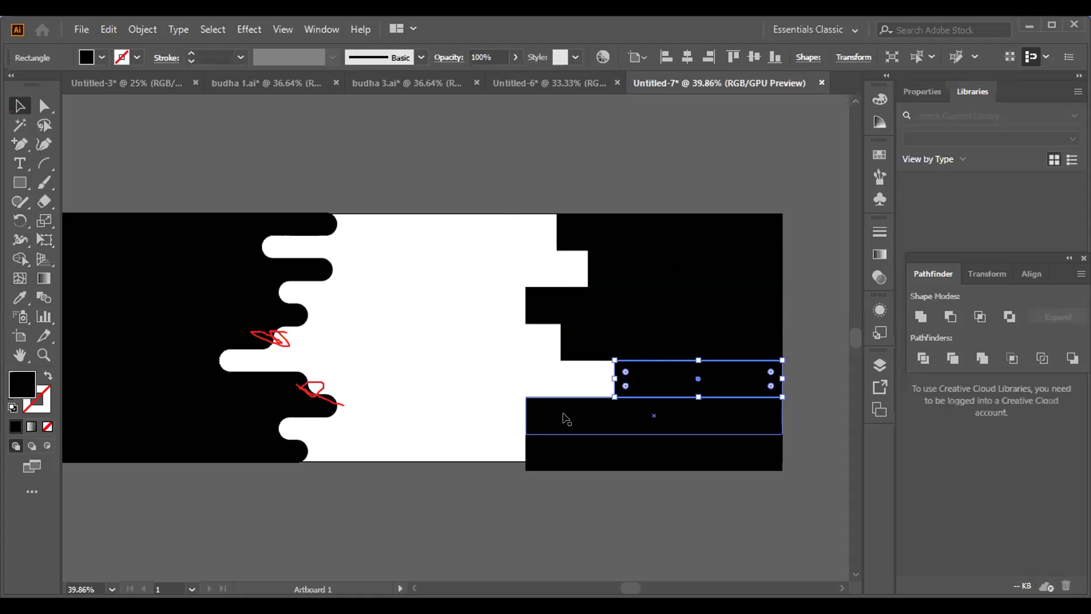
{"action": "left_click", "coordinate": [531, 420]}
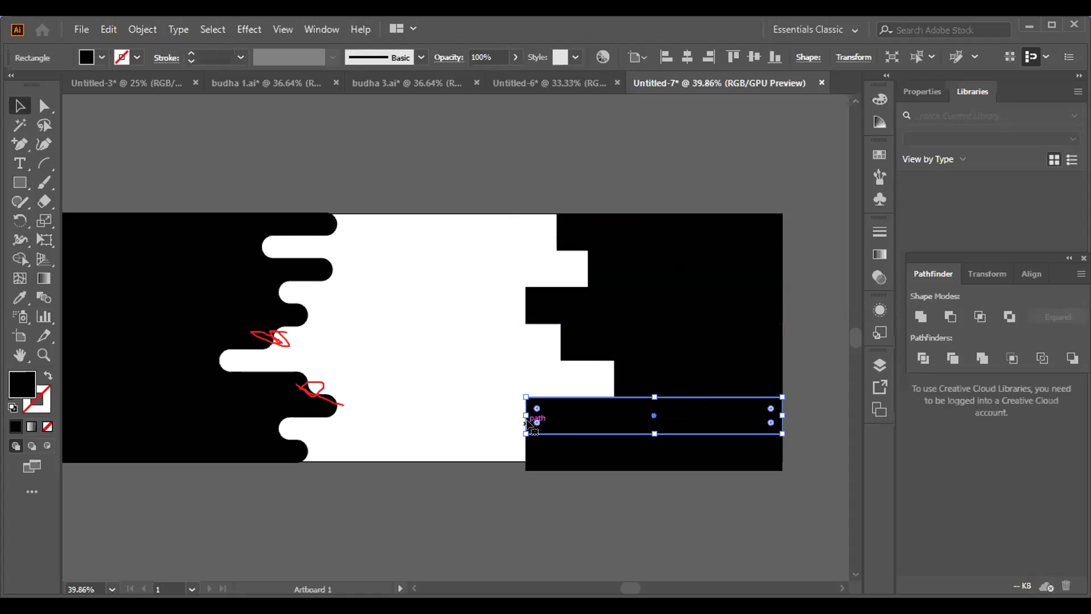
{"action": "left_click_drag", "start_coordinate": [521, 412], "coordinate": [575, 410]}
{"action": "left_click", "coordinate": [528, 458]}
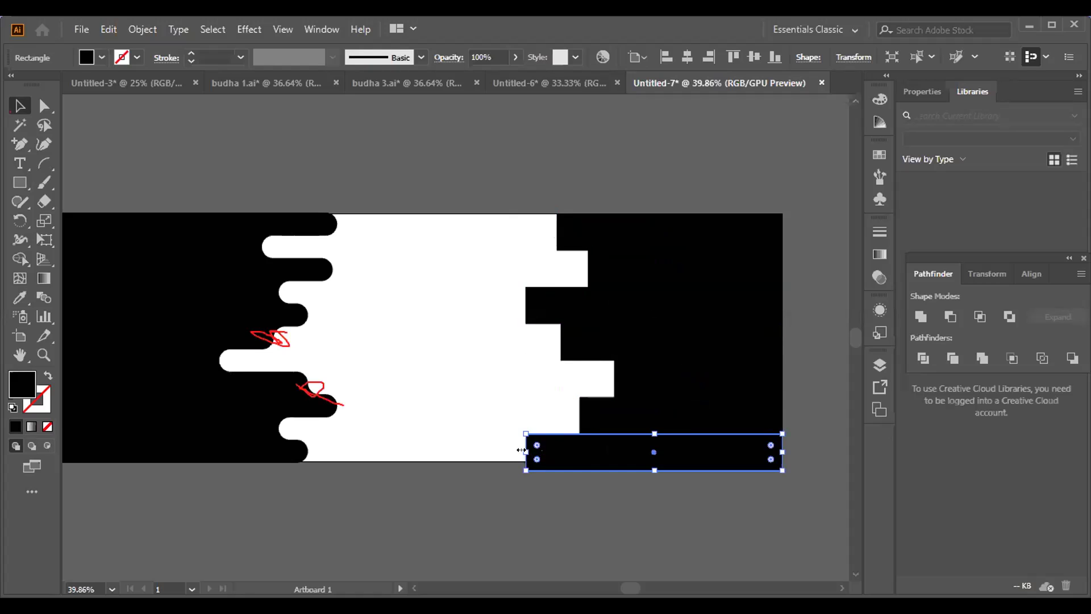
{"action": "left_click", "coordinate": [451, 534]}
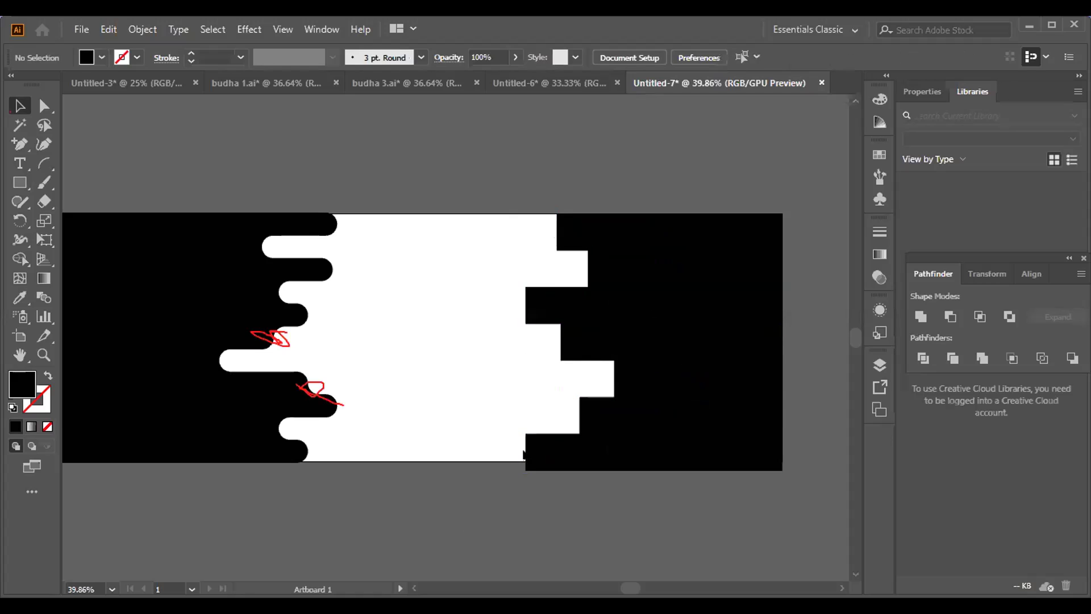
- Unite the seven staggered bars into a single shape
{"action": "left_click_drag", "start_coordinate": [631, 229], "coordinate": [663, 476]}
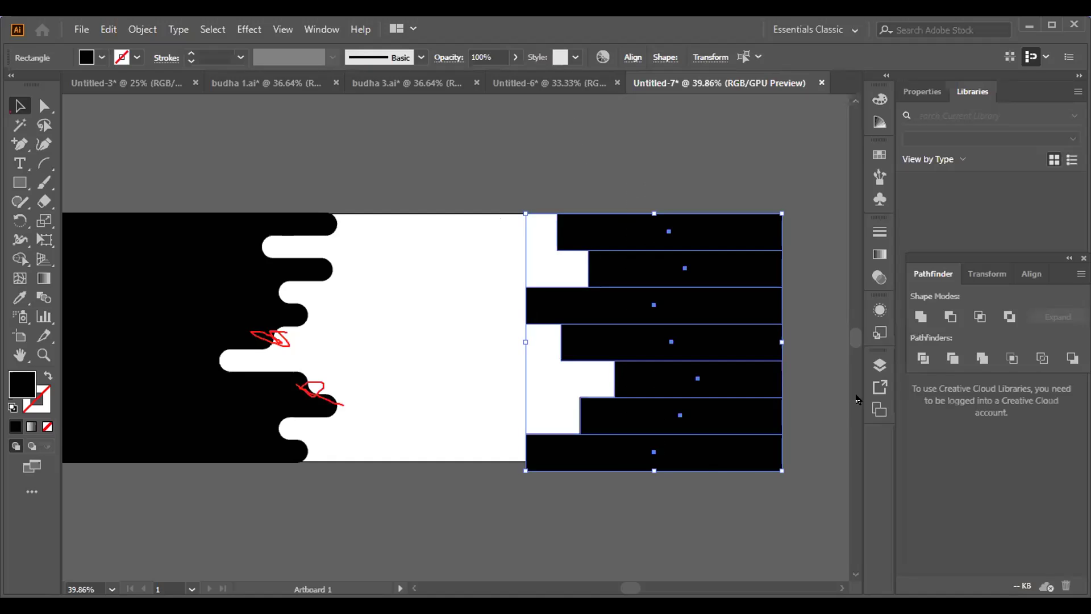
{"action": "left_click", "coordinate": [921, 316]}
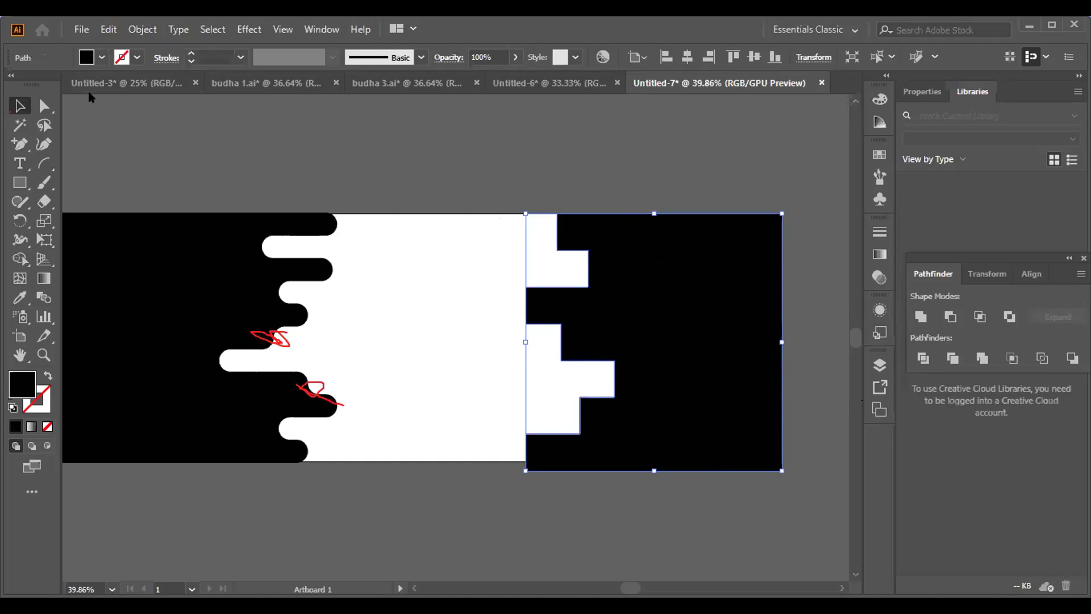
{"action": "left_click", "coordinate": [236, 155]}
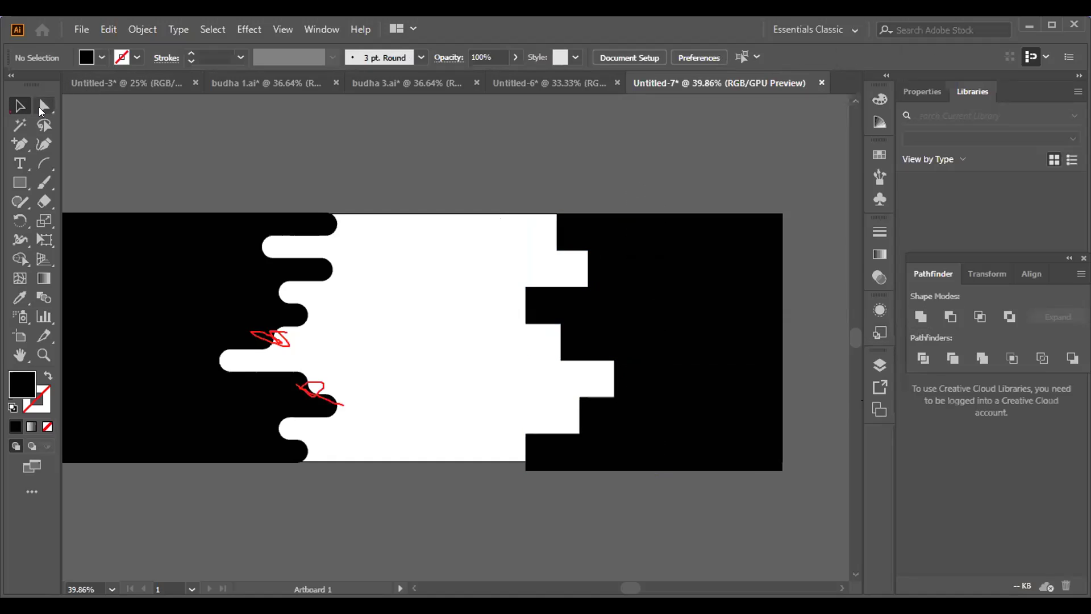
- Open the Round Corners effect for the united right-hand shape and turn on its preview
{"action": "left_click", "coordinate": [236, 31]}
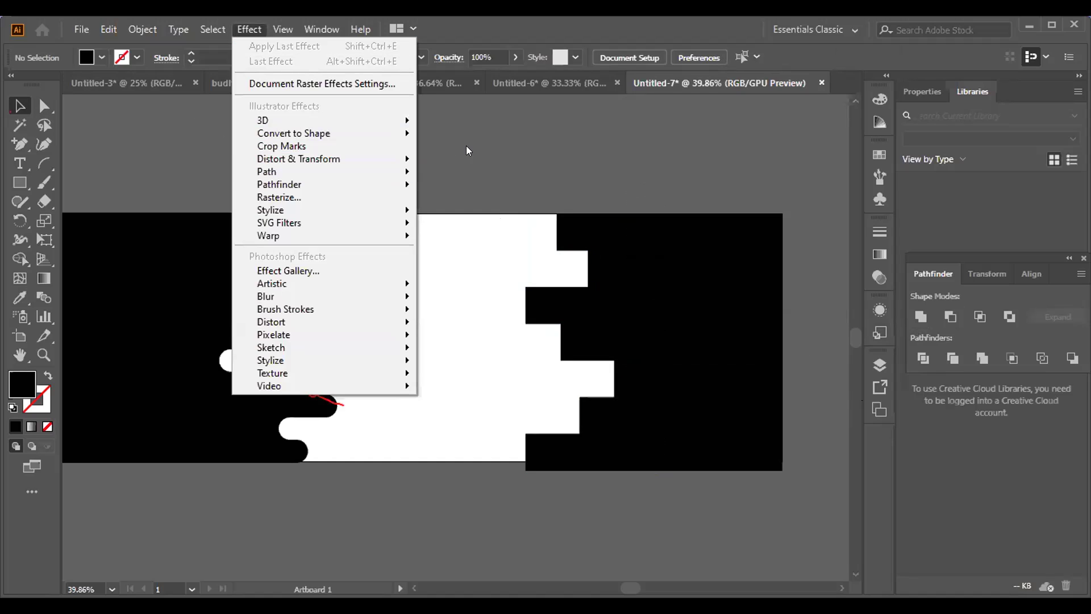
{"action": "left_click", "coordinate": [605, 282]}
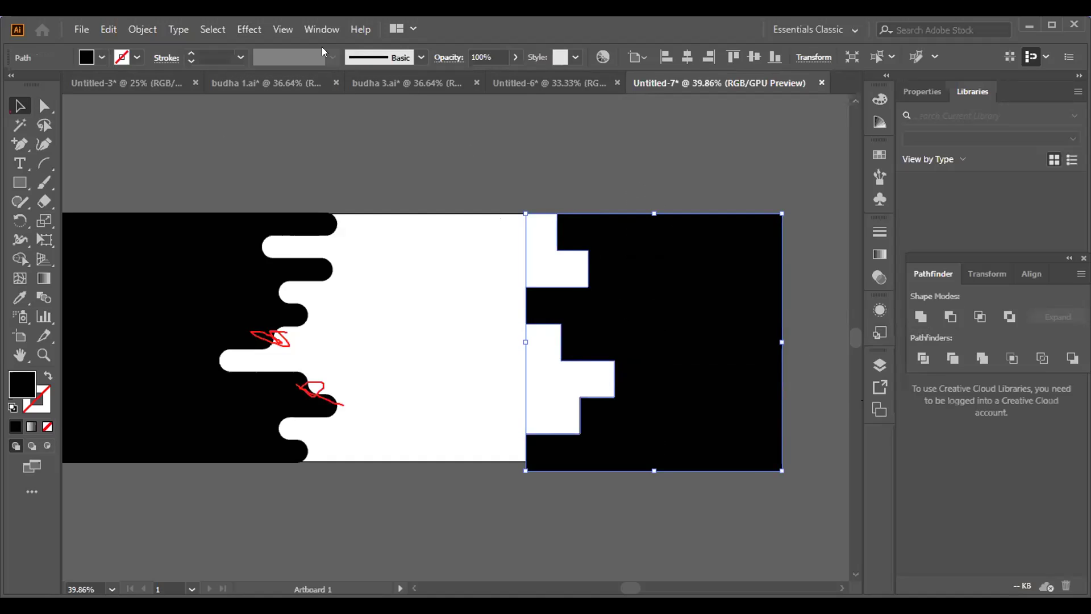
{"action": "key", "text": "alt+c"}
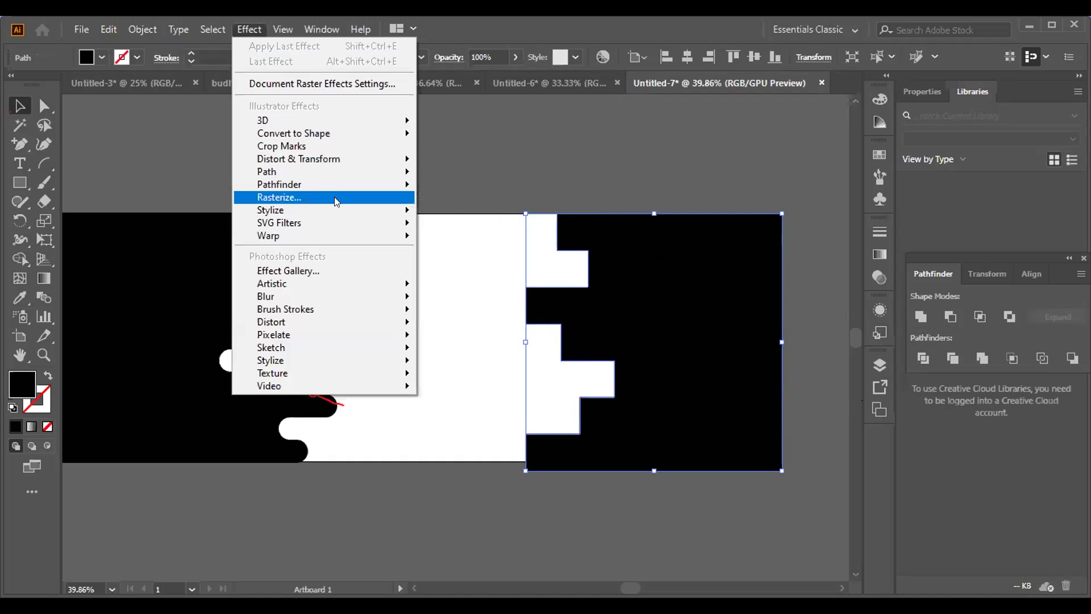
{"action": "mouse_move", "coordinate": [338, 212]}
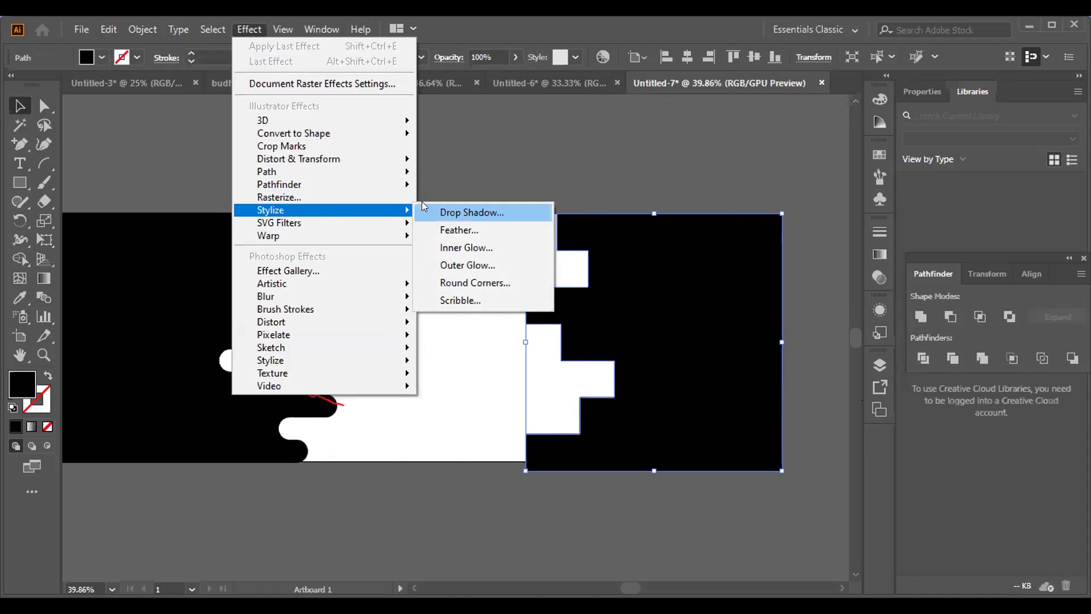
{"action": "left_click", "coordinate": [462, 283]}
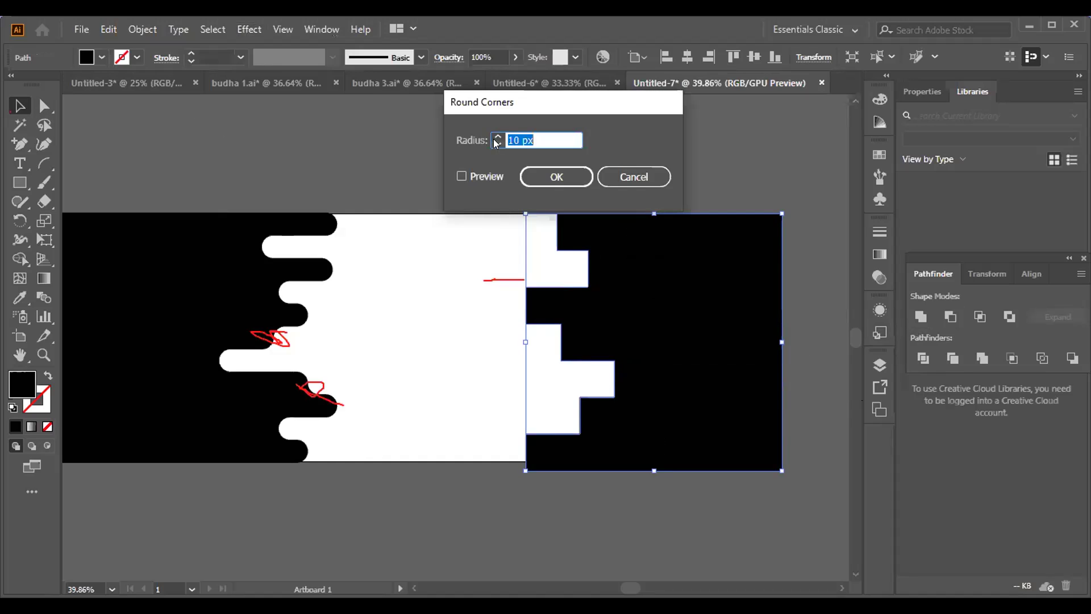
{"action": "left_click", "coordinate": [460, 177]}
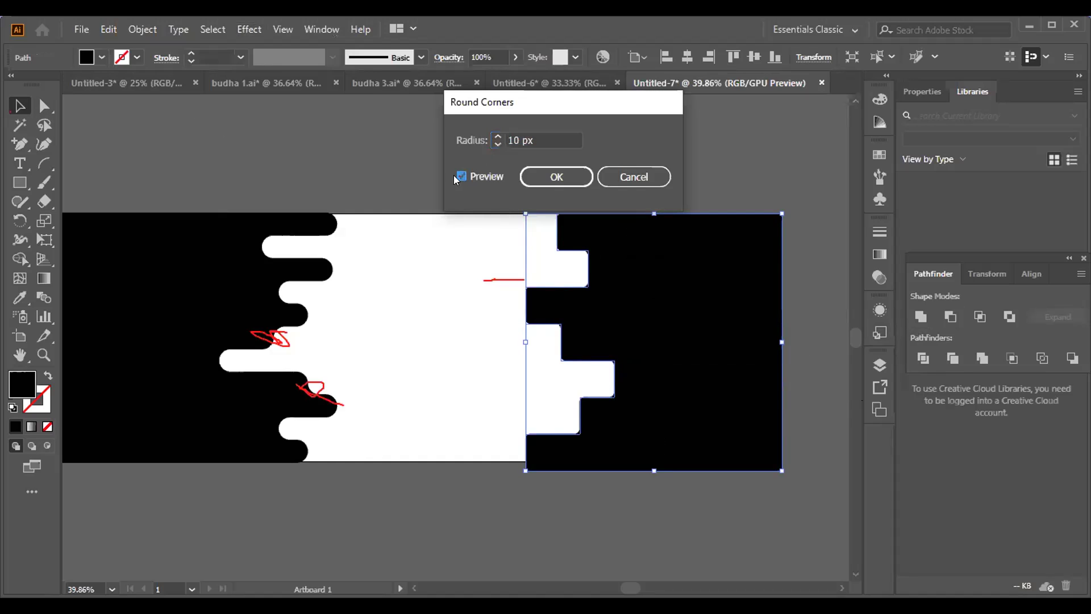
- Try corner radii of 49, 32 and 35 px on the united shape
{"action": "left_click", "coordinate": [498, 137], "text": "shift"}
{"action": "left_click", "coordinate": [497, 136]}
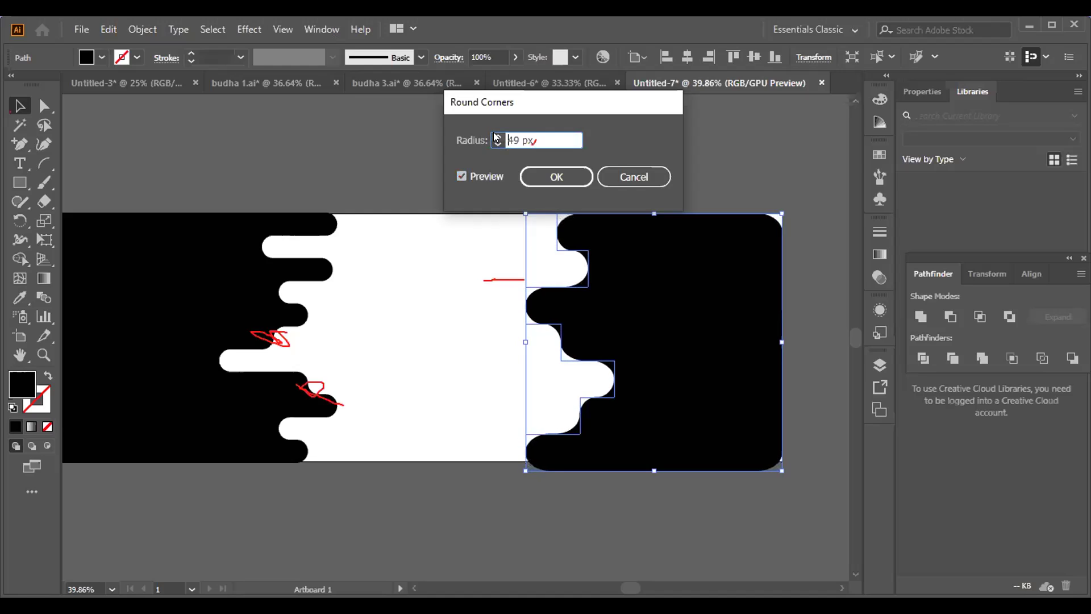
{"action": "left_click", "coordinate": [492, 144], "text": "shift"}
{"action": "left_click", "coordinate": [492, 145]}
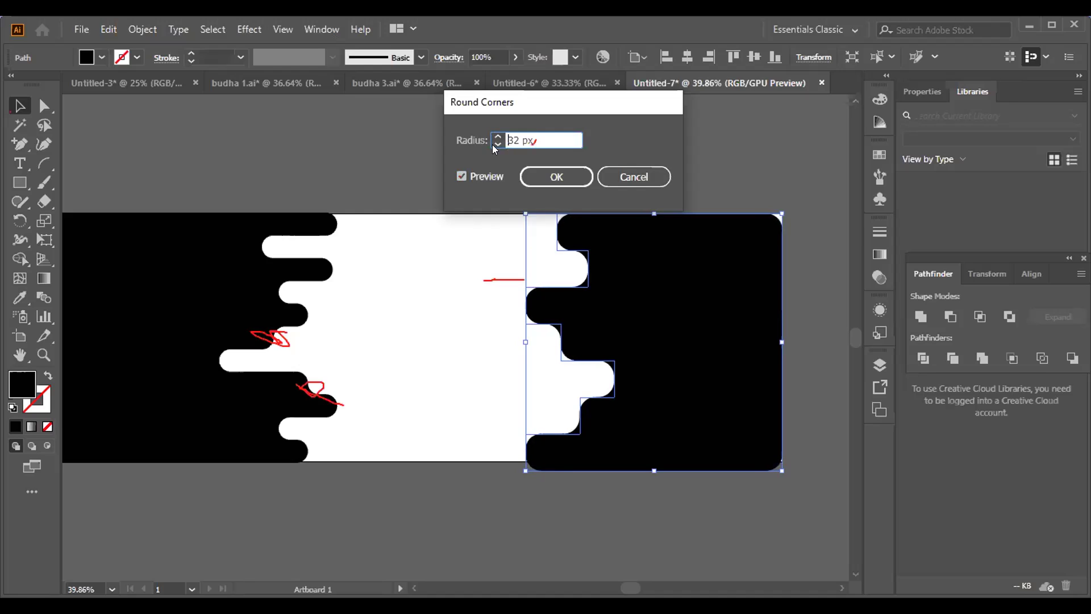
{"action": "left_click", "coordinate": [494, 136]}
{"action": "left_click", "coordinate": [495, 137]}
{"action": "left_click", "coordinate": [495, 137]}
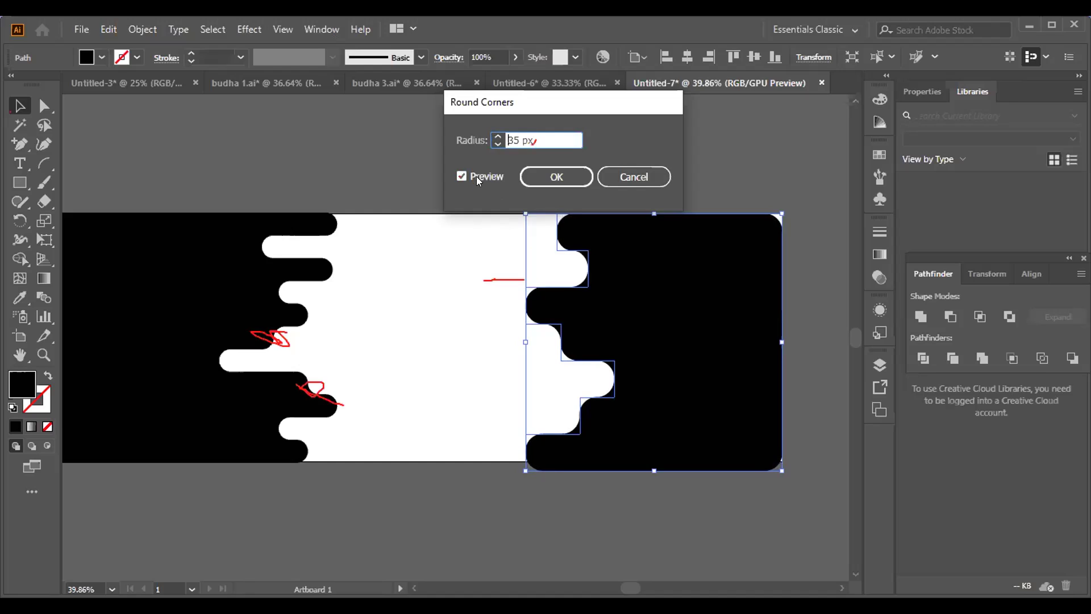
{"action": "scroll", "coordinate": [492, 143], "scroll_direction": "down", "scroll_amount": 6}
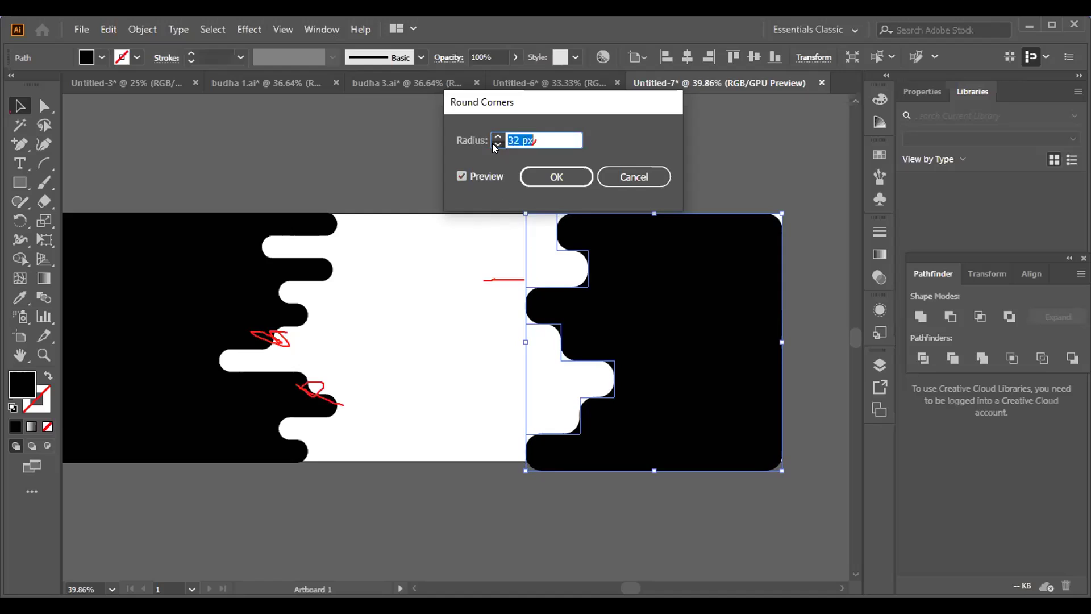
- Set the corner radius to 34 px and apply the Round Corners effect to the united shape
{"action": "left_click", "coordinate": [496, 138]}
{"action": "left_click", "coordinate": [496, 137]}
{"action": "left_click", "coordinate": [495, 136]}
{"action": "left_click", "coordinate": [495, 137]}
{"action": "left_click", "coordinate": [495, 136]}
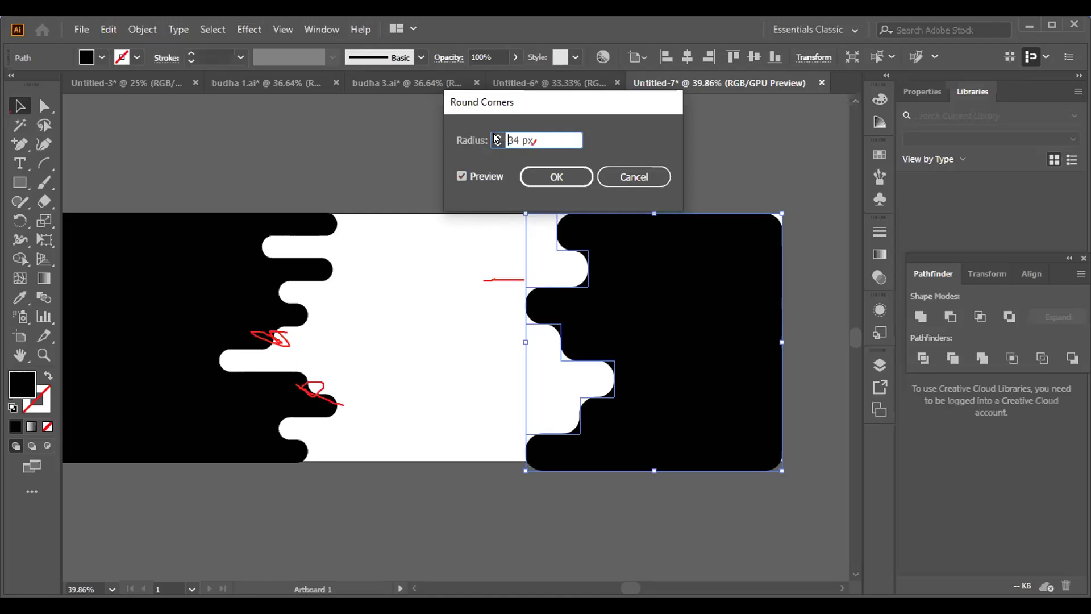
{"action": "left_click", "coordinate": [541, 179]}
{"action": "left_click", "coordinate": [442, 281]}
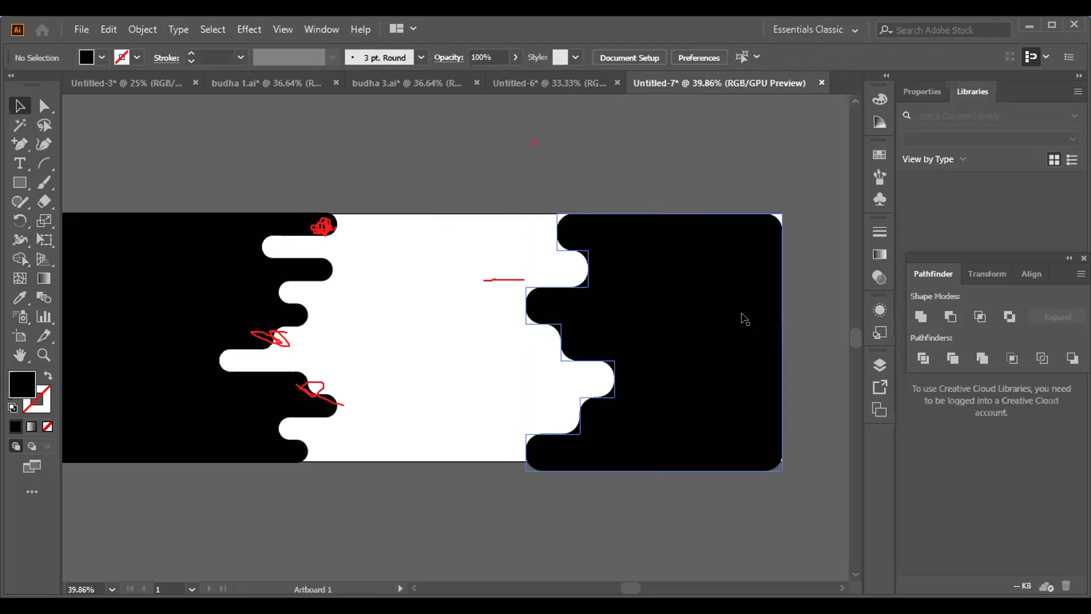
- Move the rounded right-hand shape slightly right so it extends just past the artboard's right edge
{"action": "left_click_drag", "start_coordinate": [775, 207], "coordinate": [779, 250]}
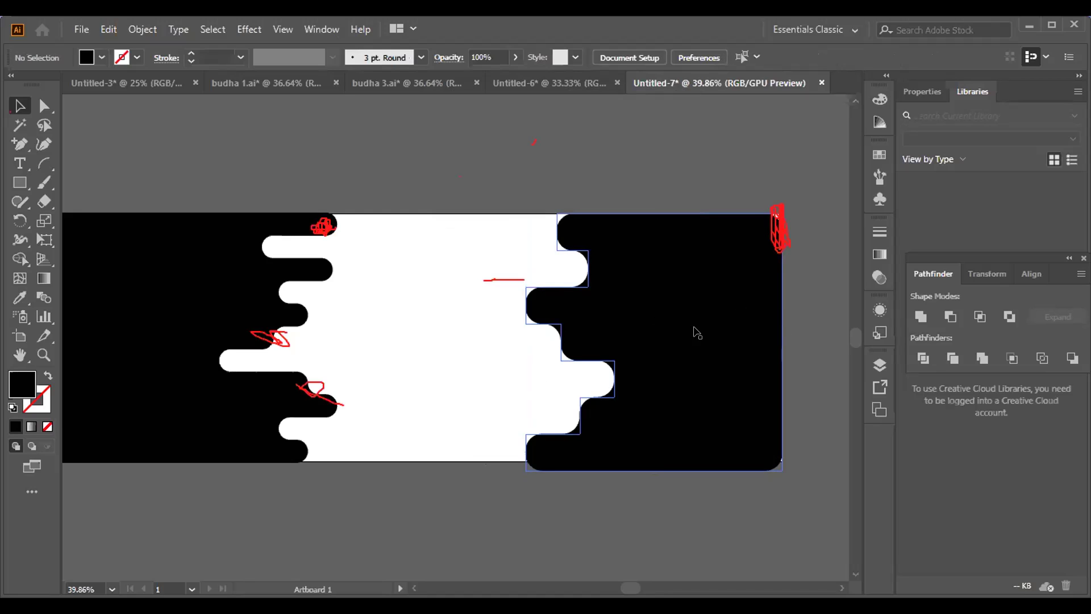
{"action": "left_click_drag", "start_coordinate": [697, 332], "coordinate": [705, 333]}
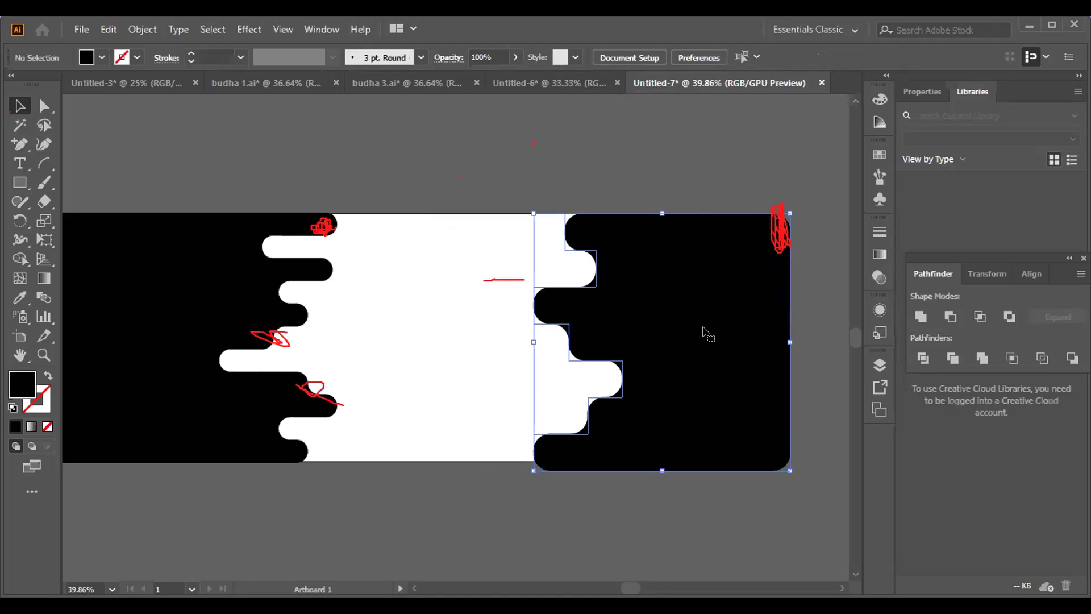
{"action": "left_click", "coordinate": [680, 491]}
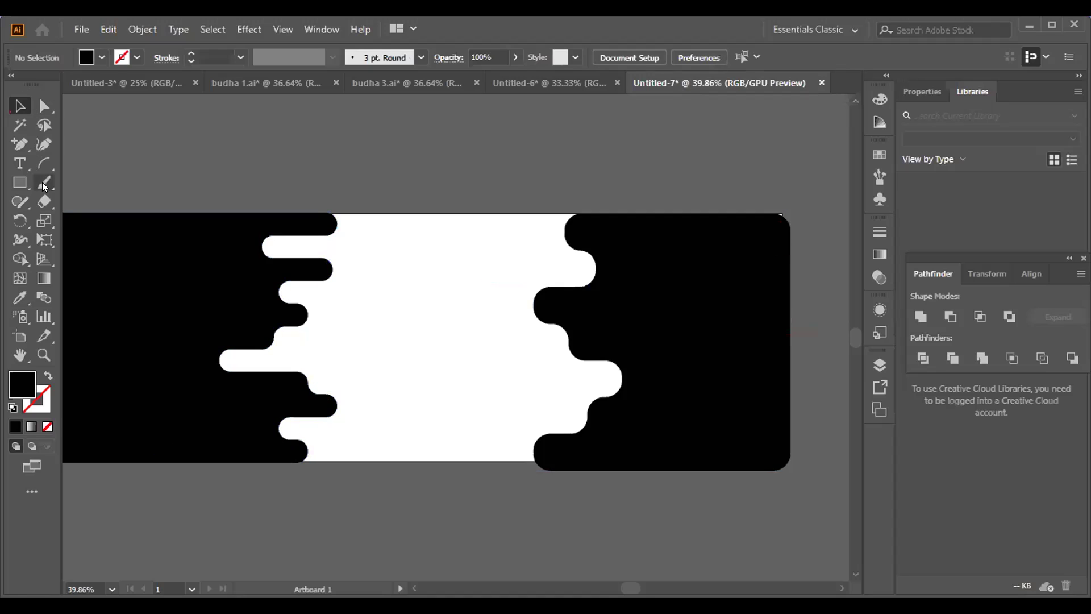
- Draw a large black rectangle over the banner artwork and widen it slightly past the artboard's right edge
{"action": "left_click", "coordinate": [21, 183]}
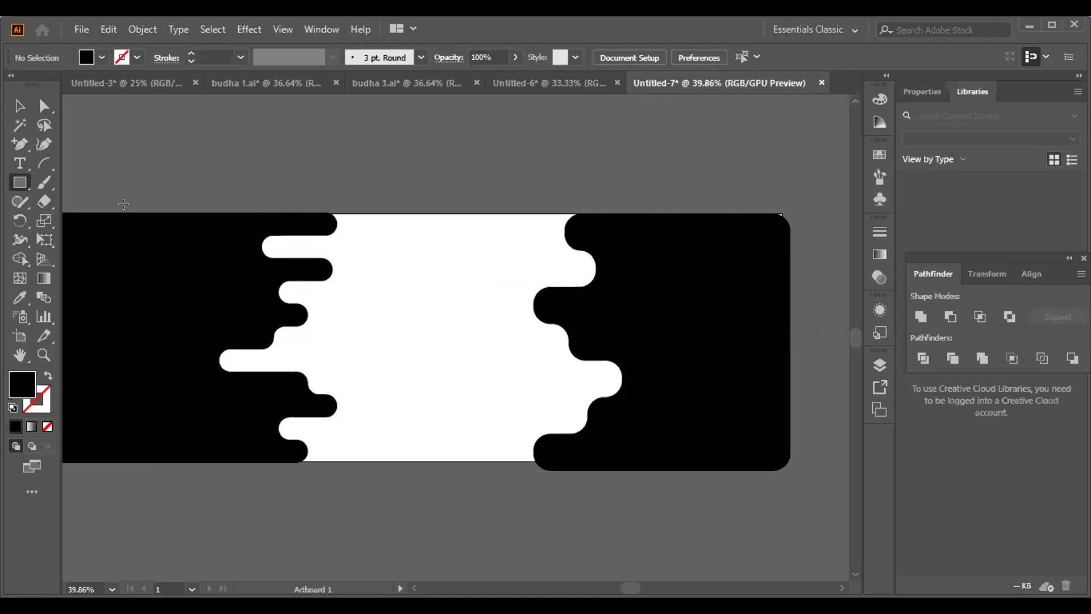
{"action": "left_click_drag", "start_coordinate": [68, 213], "coordinate": [774, 464]}
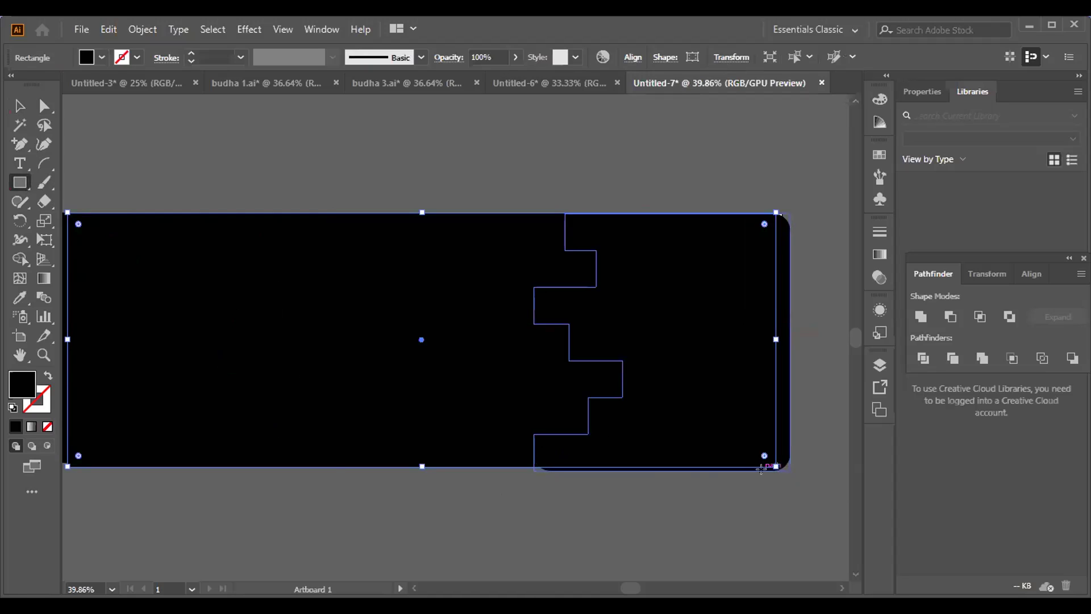
{"action": "left_click_drag", "start_coordinate": [776, 463], "coordinate": [786, 466]}
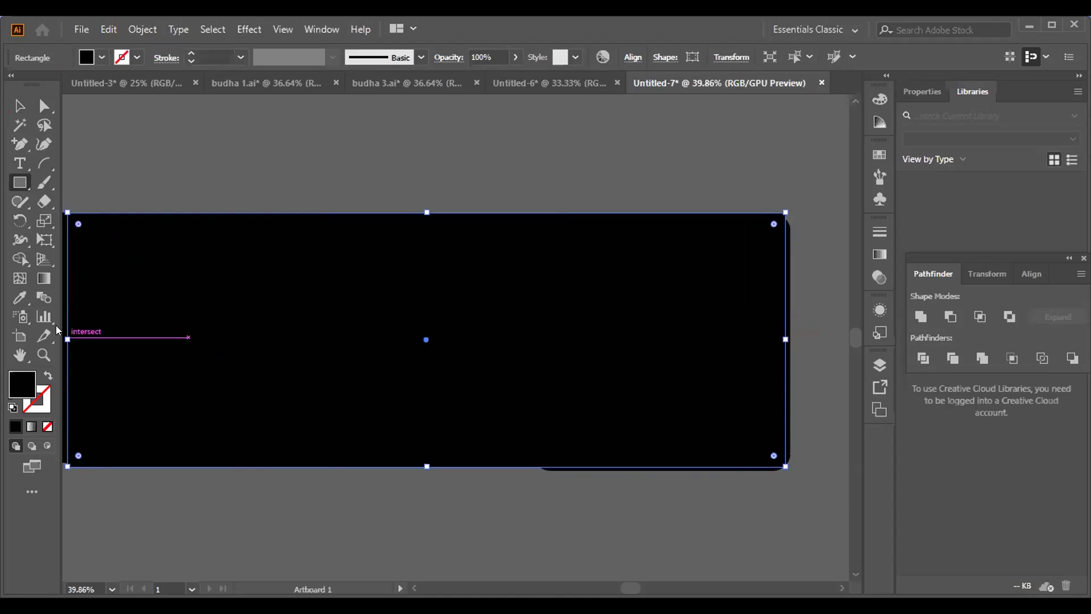
- Fill the large rectangle with a linear gradient and set its starting colour stop to R=158 G=0 B=93
{"action": "left_click", "coordinate": [20, 104]}
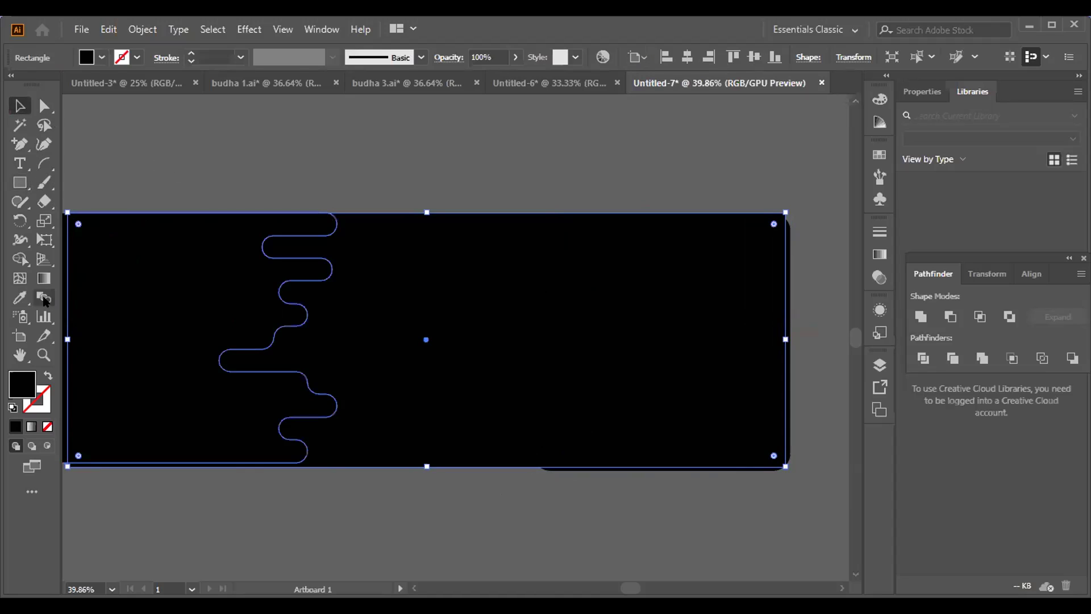
{"action": "double_click", "coordinate": [44, 278]}
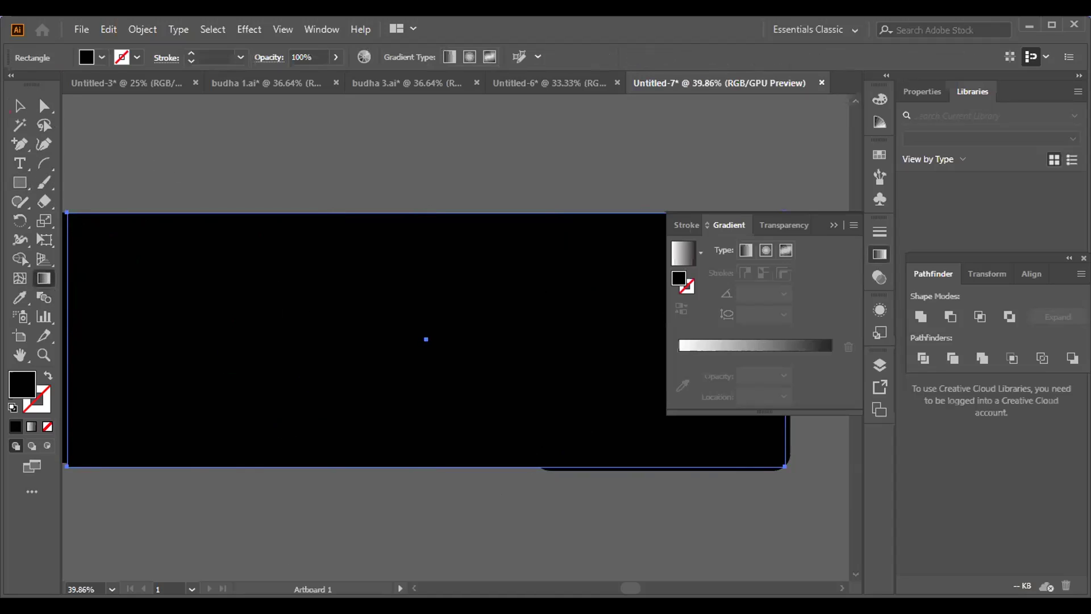
{"action": "left_click", "coordinate": [675, 253]}
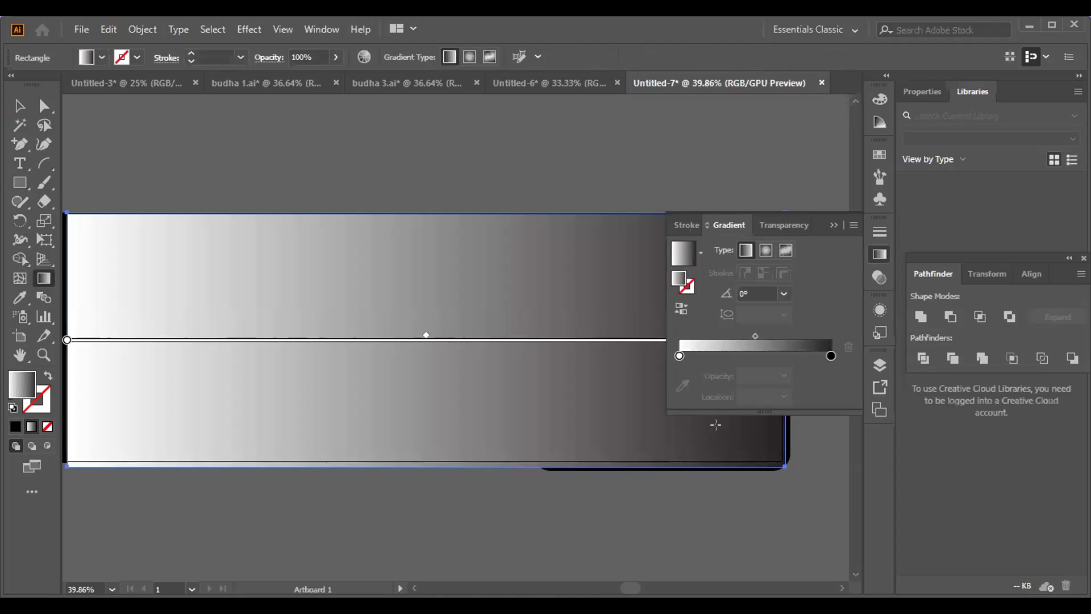
{"action": "left_click", "coordinate": [679, 358]}
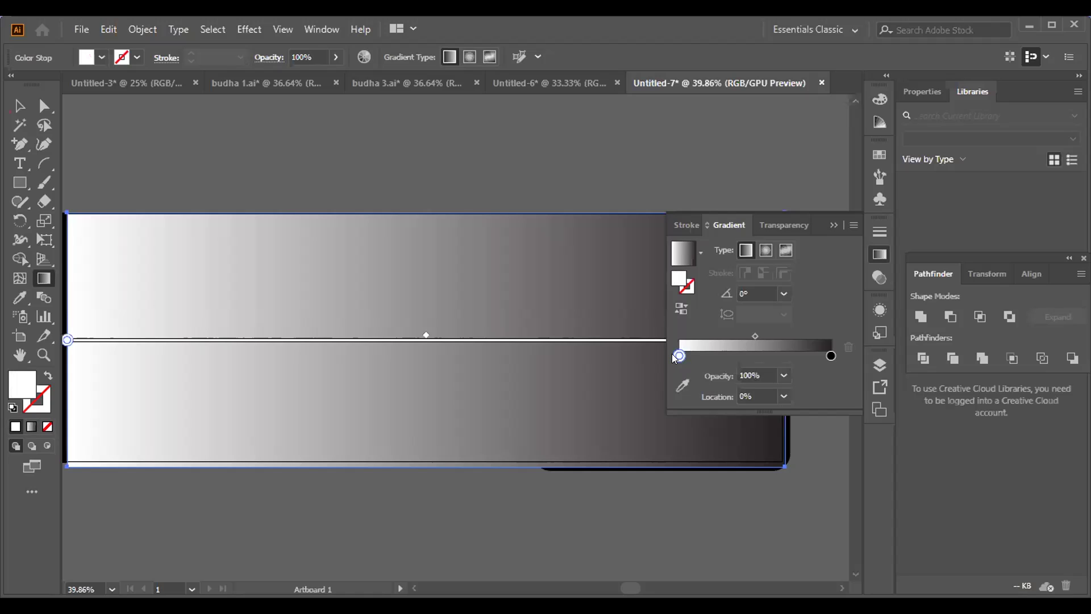
{"action": "double_click", "coordinate": [673, 355]}
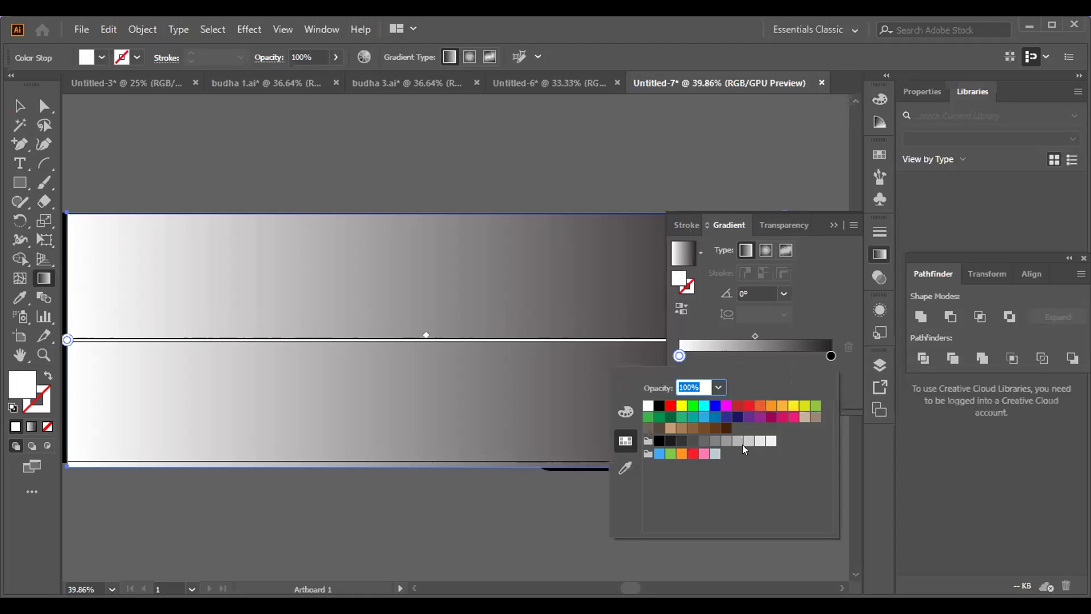
{"action": "left_click", "coordinate": [770, 417]}
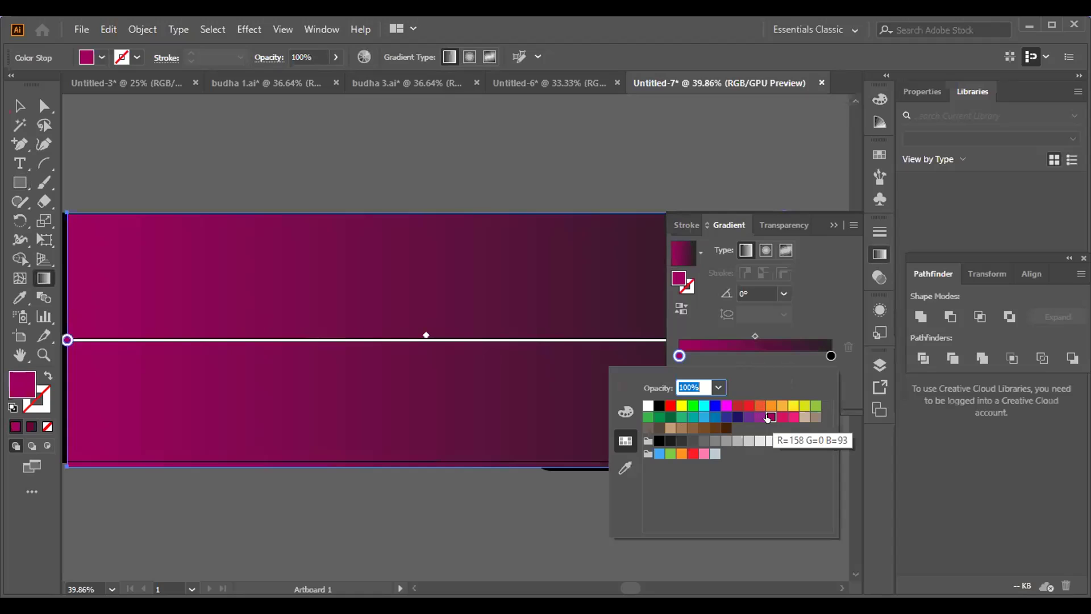
- Set the gradient's ending colour stop to the crimson-pink swatch next to the dark magenta one
{"action": "left_click", "coordinate": [828, 356]}
{"action": "left_click", "coordinate": [830, 356]}
{"action": "double_click", "coordinate": [830, 356]}
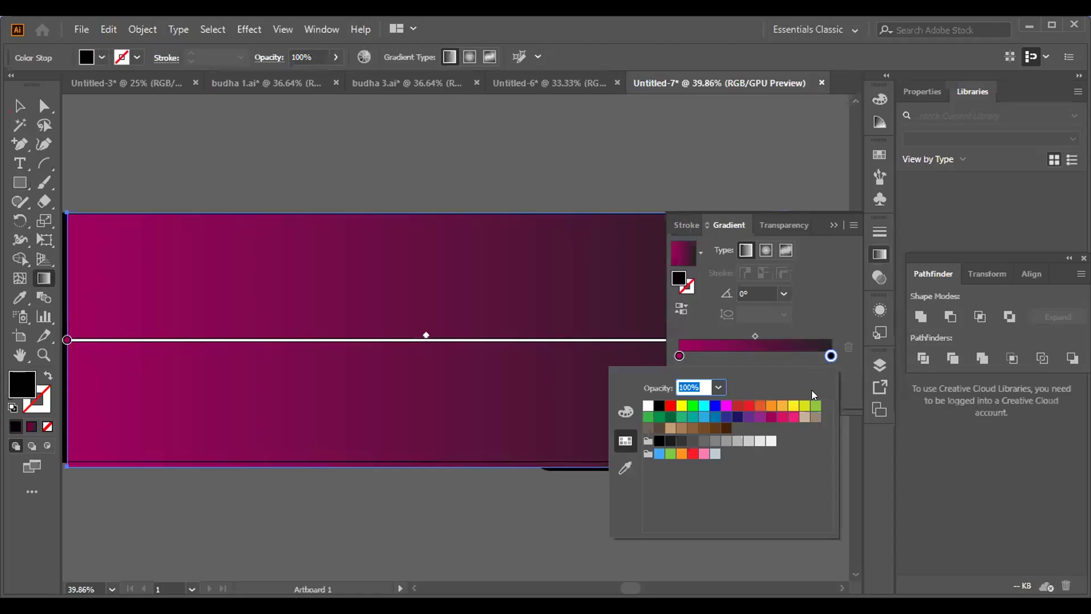
{"action": "left_click", "coordinate": [791, 418]}
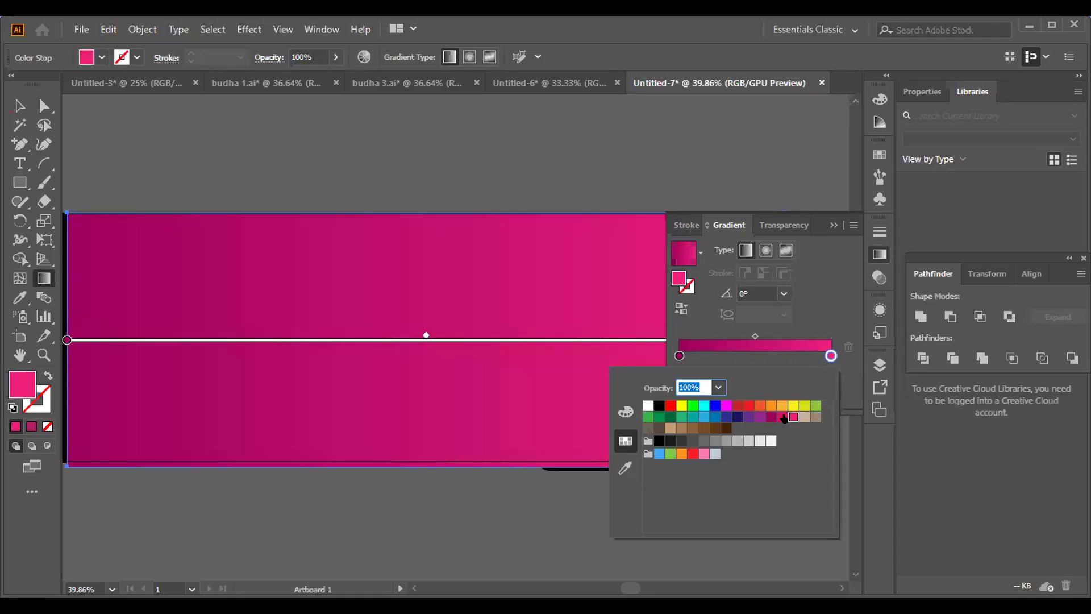
{"action": "left_click", "coordinate": [776, 418]}
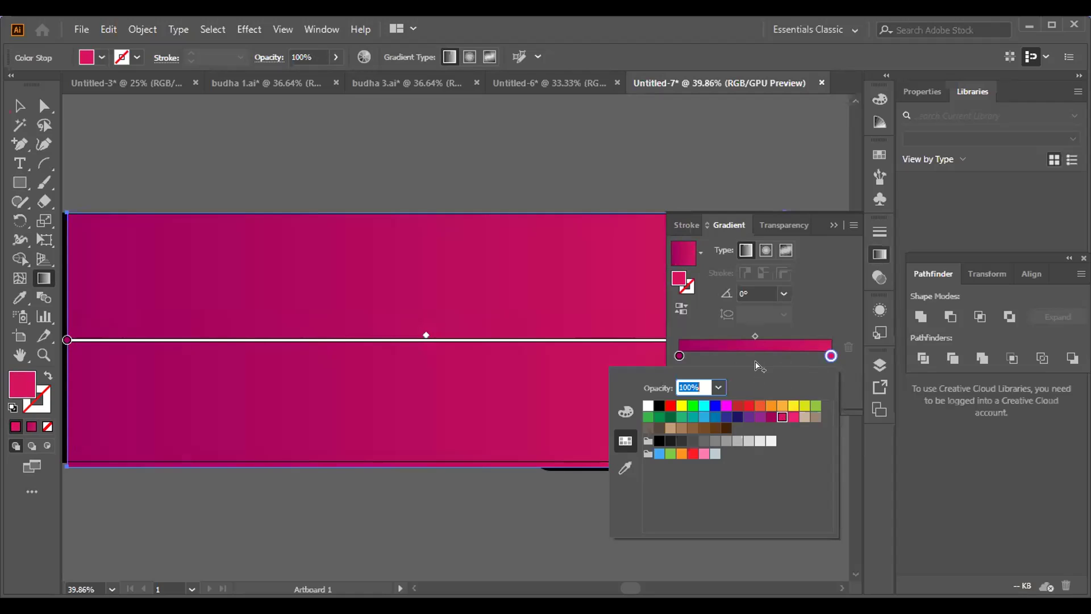
{"action": "left_click", "coordinate": [489, 506]}
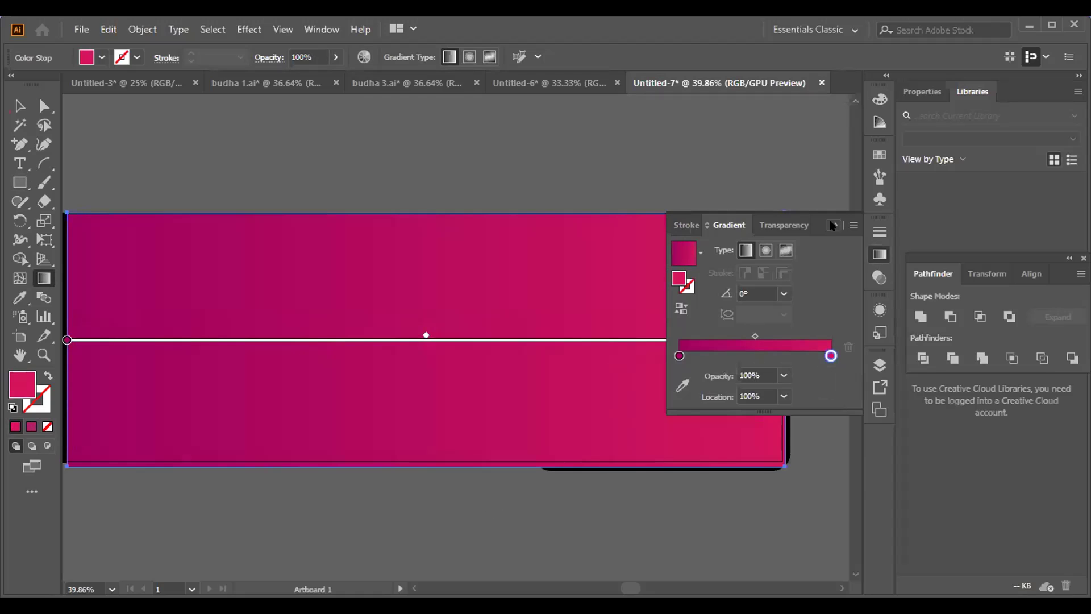
- Send the gradient rectangle to the back, behind both drip shapes
{"action": "left_click", "coordinate": [19, 105]}
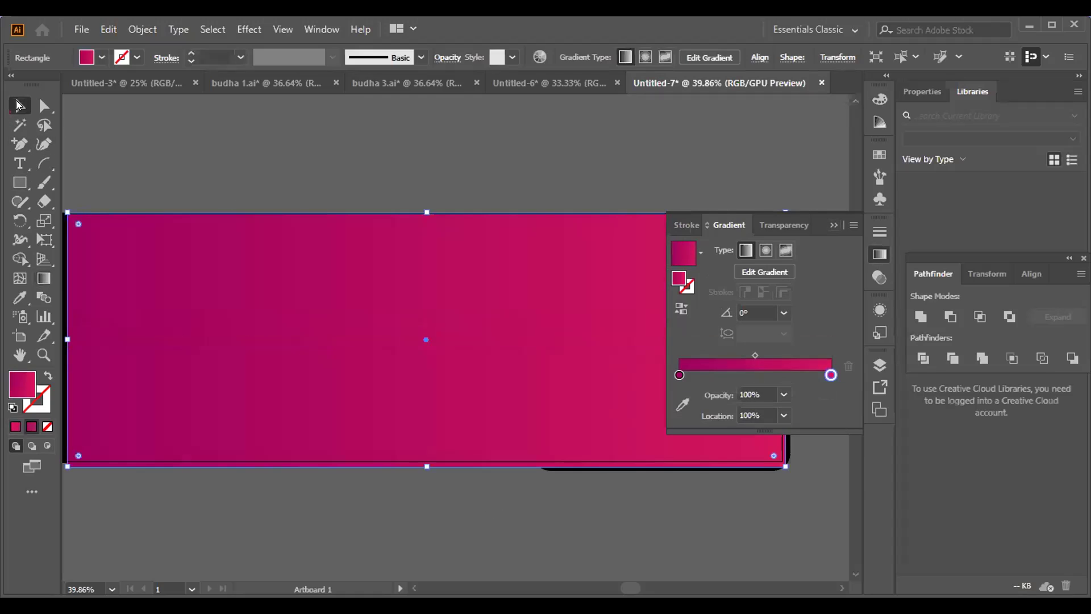
{"action": "left_click", "coordinate": [236, 169]}
{"action": "left_click", "coordinate": [760, 212]}
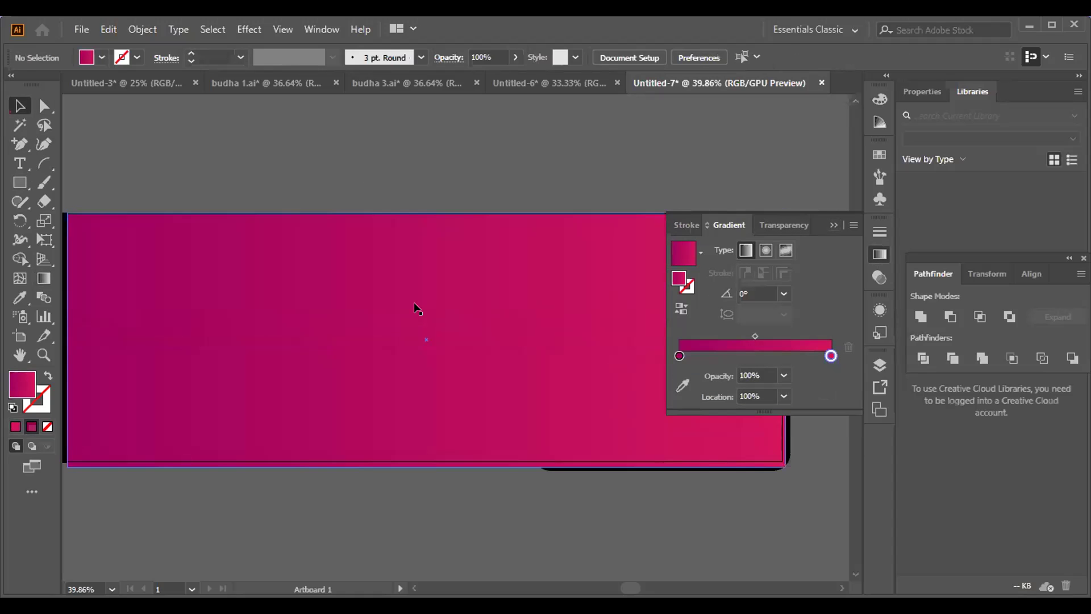
{"action": "right_click", "coordinate": [411, 311]}
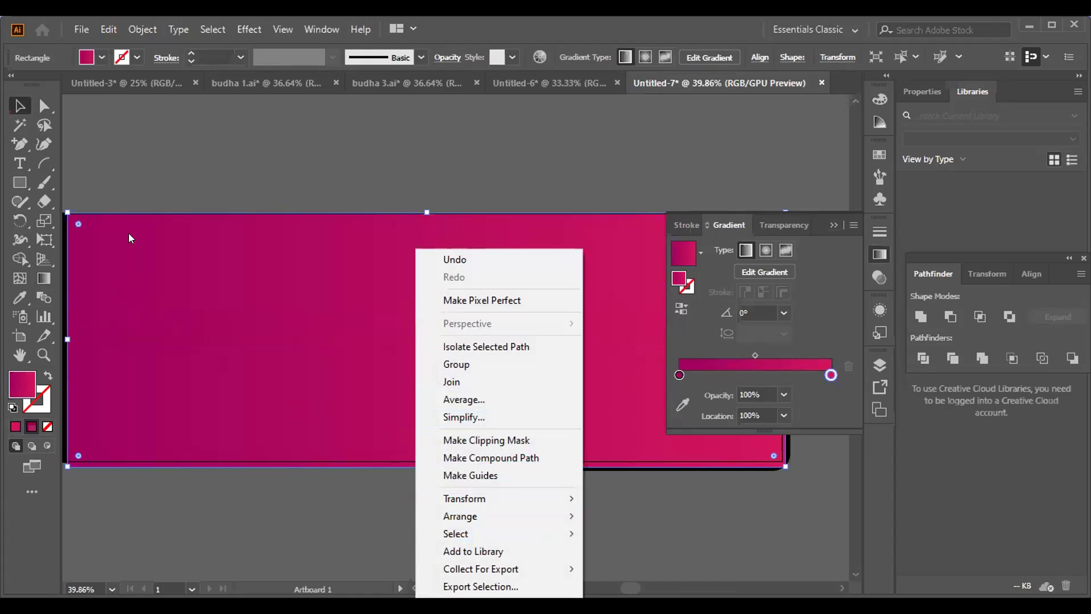
{"action": "mouse_move", "coordinate": [492, 515]}
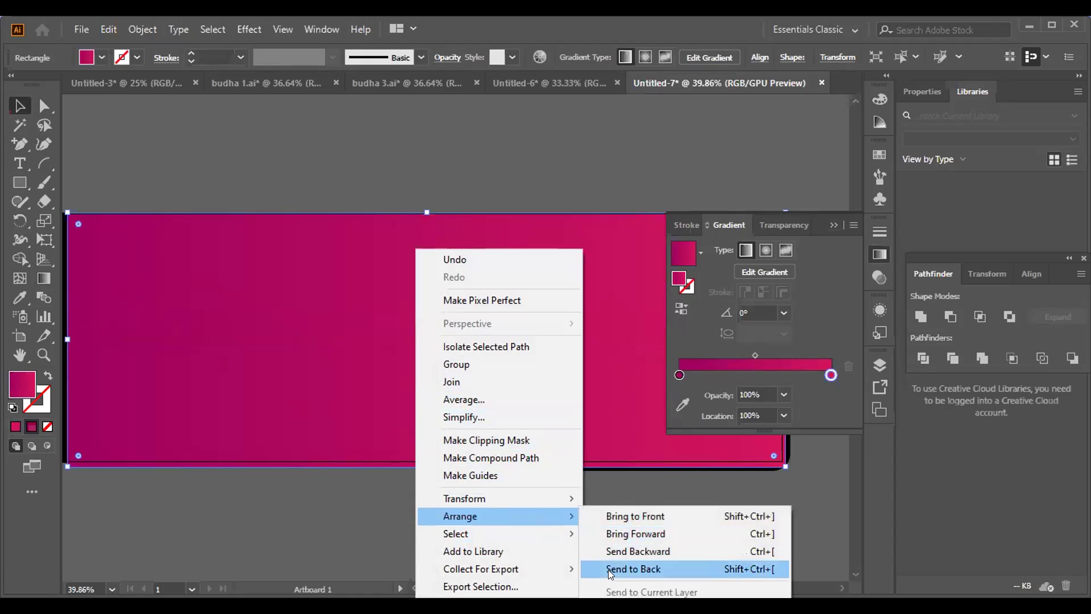
{"action": "left_click", "coordinate": [608, 570]}
{"action": "left_click", "coordinate": [550, 545]}
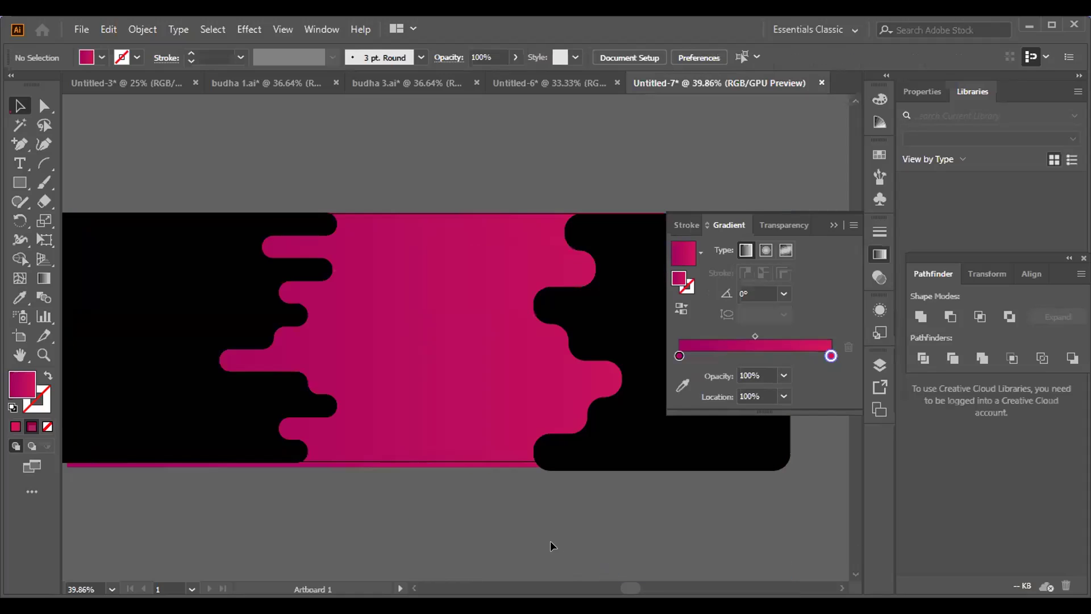
- Select both black drip shapes and fill them with white
{"action": "mouse_move", "coordinate": [759, 214]}
{"action": "left_mouse_down"}
{"action": "mouse_move", "coordinate": [782, 288]}
{"action": "mouse_move", "coordinate": [784, 415]}
{"action": "left_mouse_up"}
{"action": "left_click", "coordinate": [659, 333]}
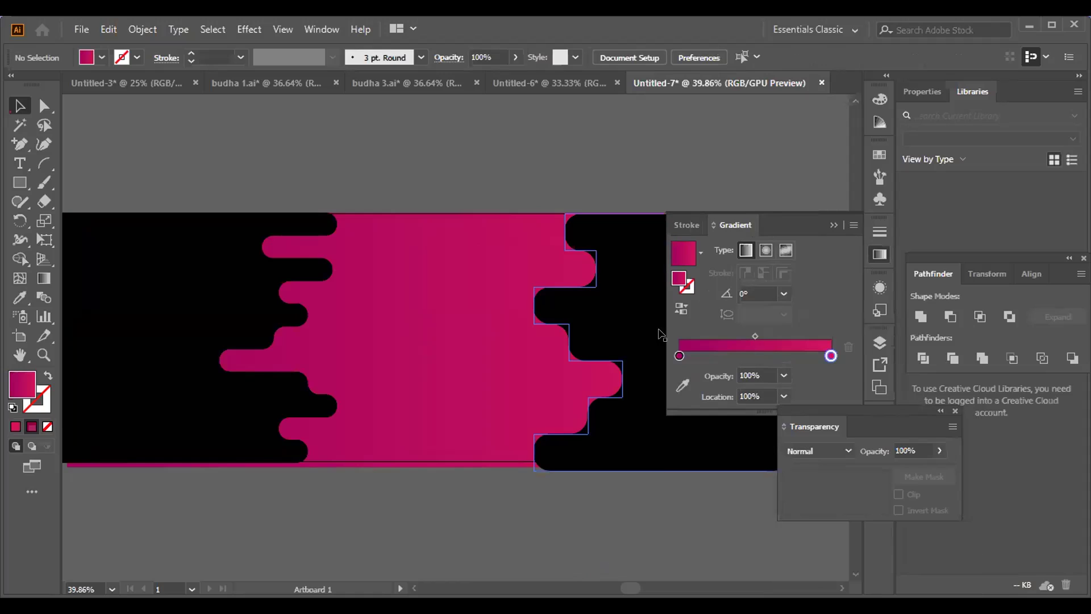
{"action": "left_click", "coordinate": [252, 331], "text": "shift"}
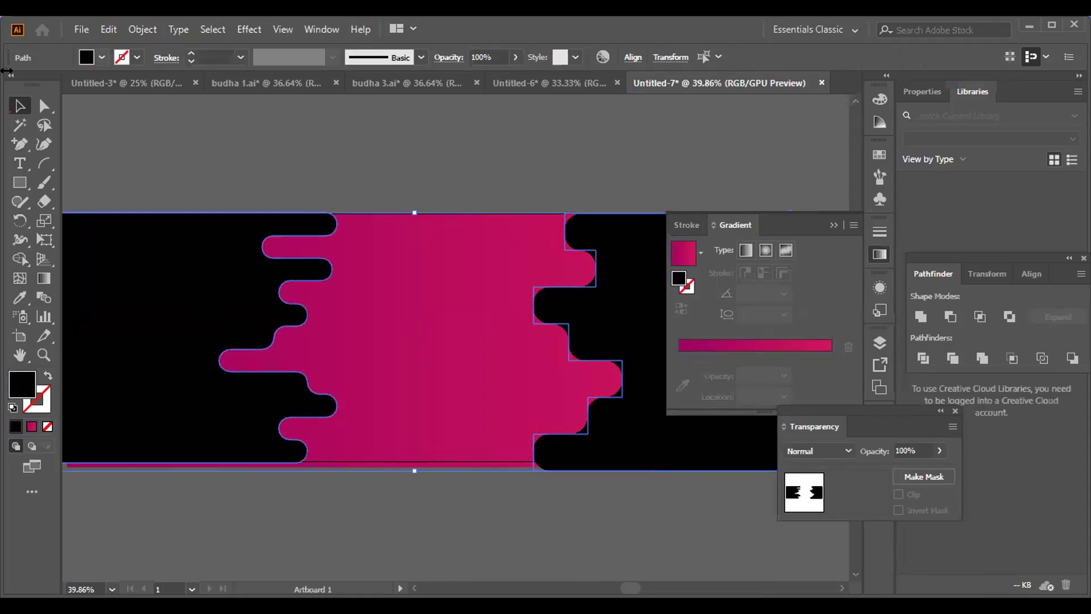
{"action": "left_click", "coordinate": [102, 56]}
{"action": "left_click", "coordinate": [32, 84]}
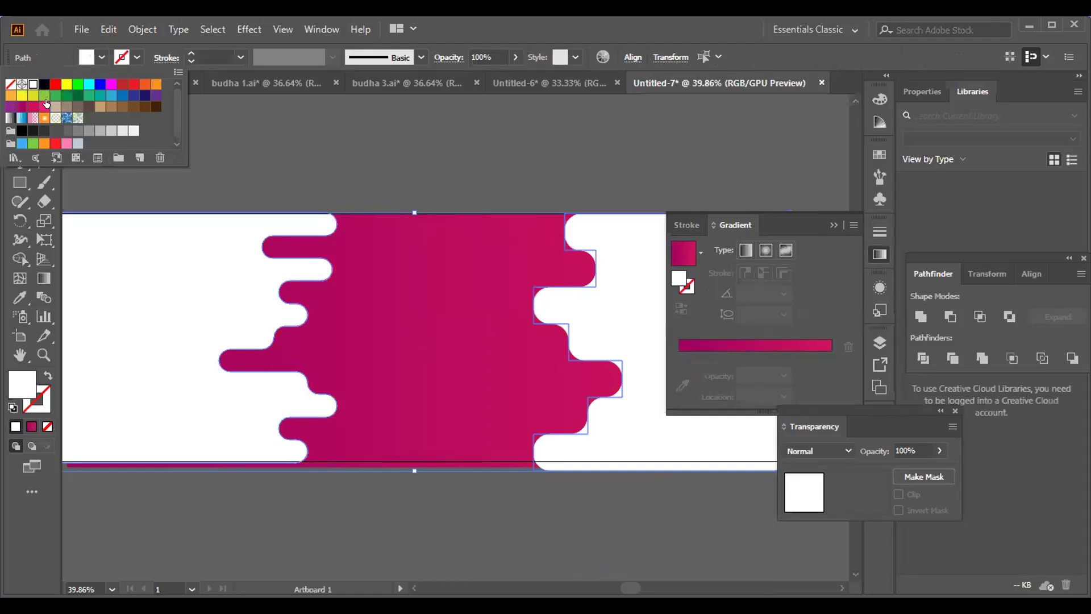
{"action": "left_click", "coordinate": [301, 547]}
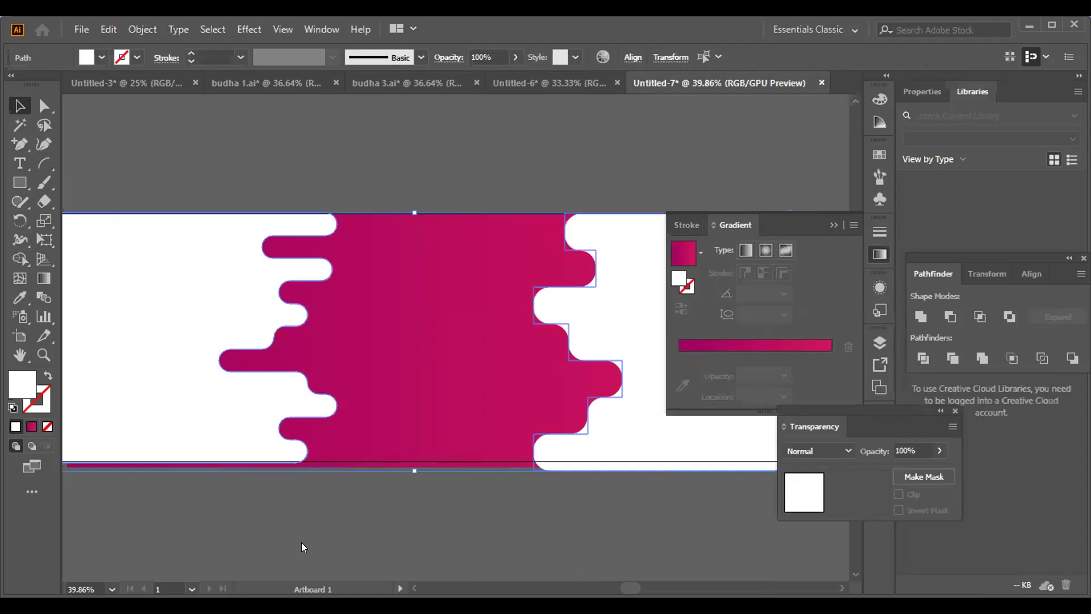
{"action": "left_click", "coordinate": [289, 510]}
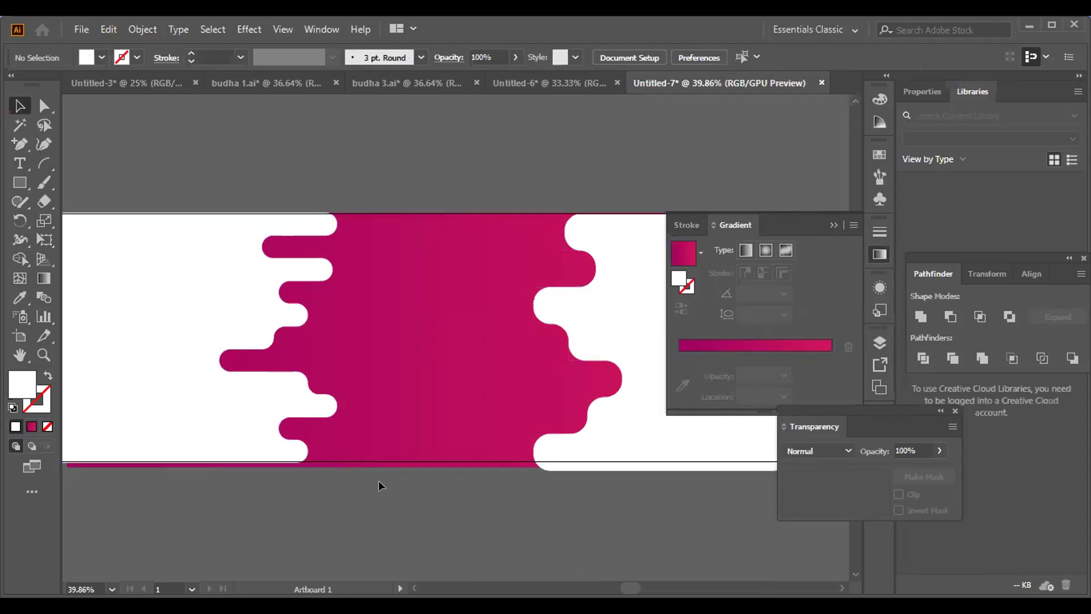
- Draw a small white circle in the rounded end of the upper right-hand magenta drip and nudge it up into place
{"action": "left_click", "coordinate": [832, 225]}
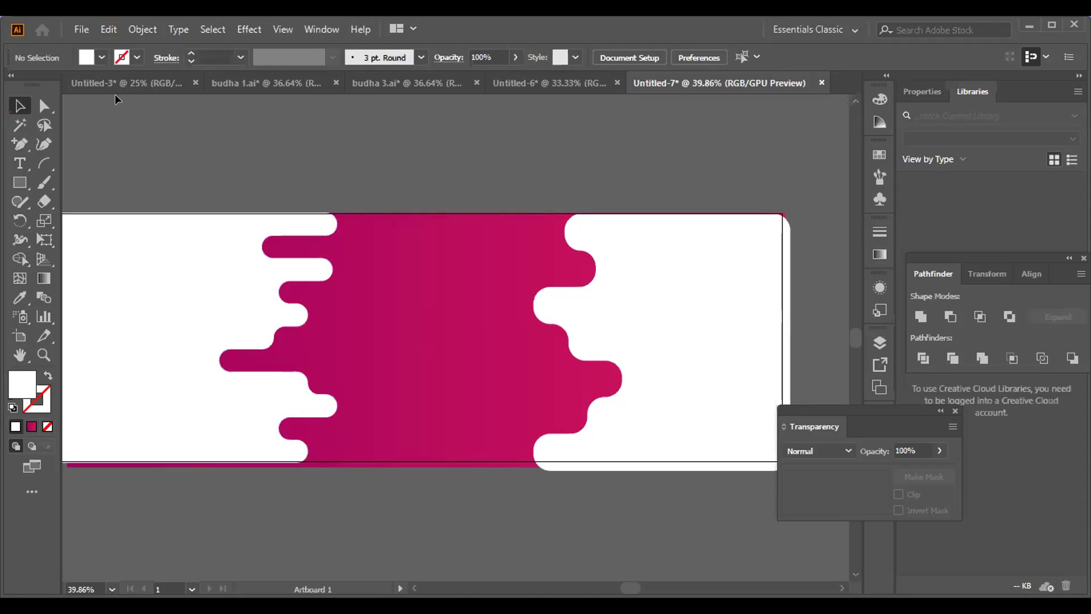
{"action": "left_click", "coordinate": [20, 182]}
{"action": "left_click", "coordinate": [19, 183]}
{"action": "left_click", "coordinate": [74, 220]}
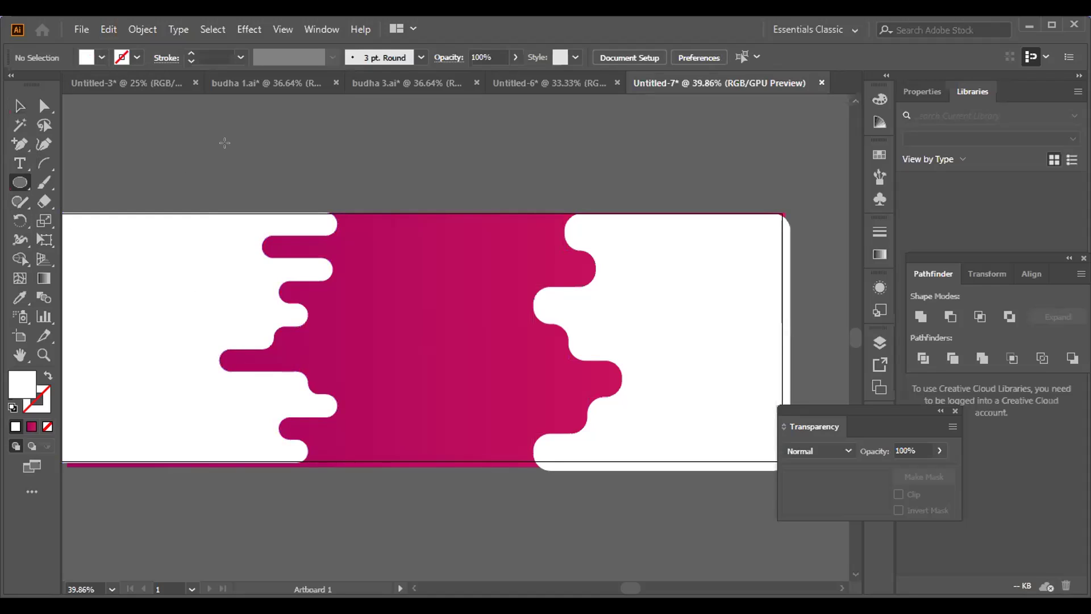
{"action": "mouse_move", "coordinate": [227, 147]}
{"action": "left_mouse_down"}
{"action": "mouse_move", "coordinate": [243, 154]}
{"action": "mouse_move", "coordinate": [234, 148]}
{"action": "left_mouse_up"}
{"action": "key", "text": "Delete"}
{"action": "left_click_drag", "start_coordinate": [557, 258], "coordinate": [595, 293]}
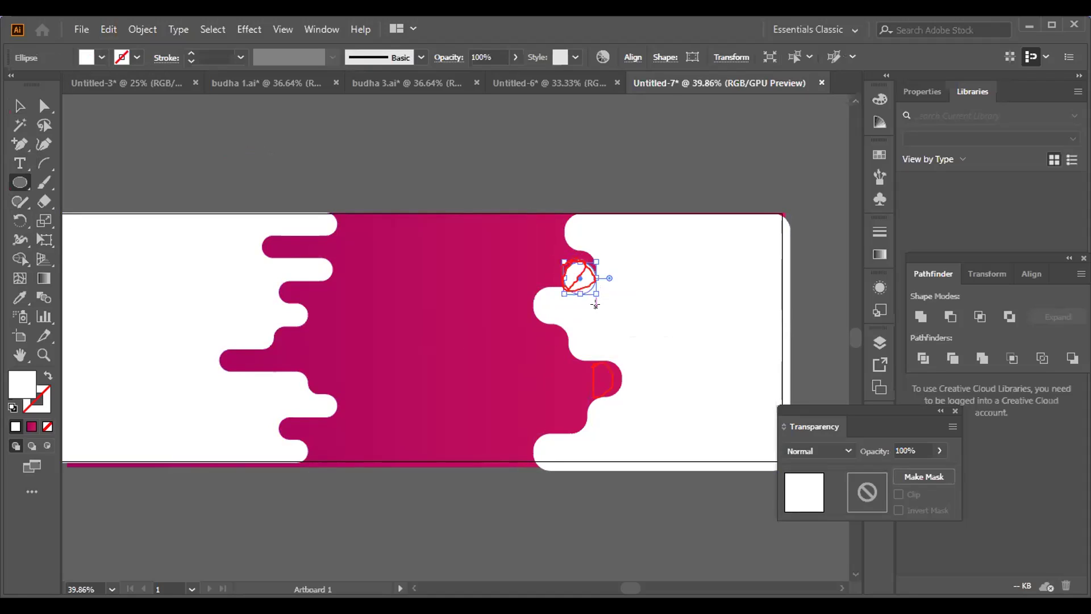
{"action": "key", "text": "shift+Up"}
{"action": "key", "text": "shift+Up"}
{"action": "key", "text": "shift+Up"}
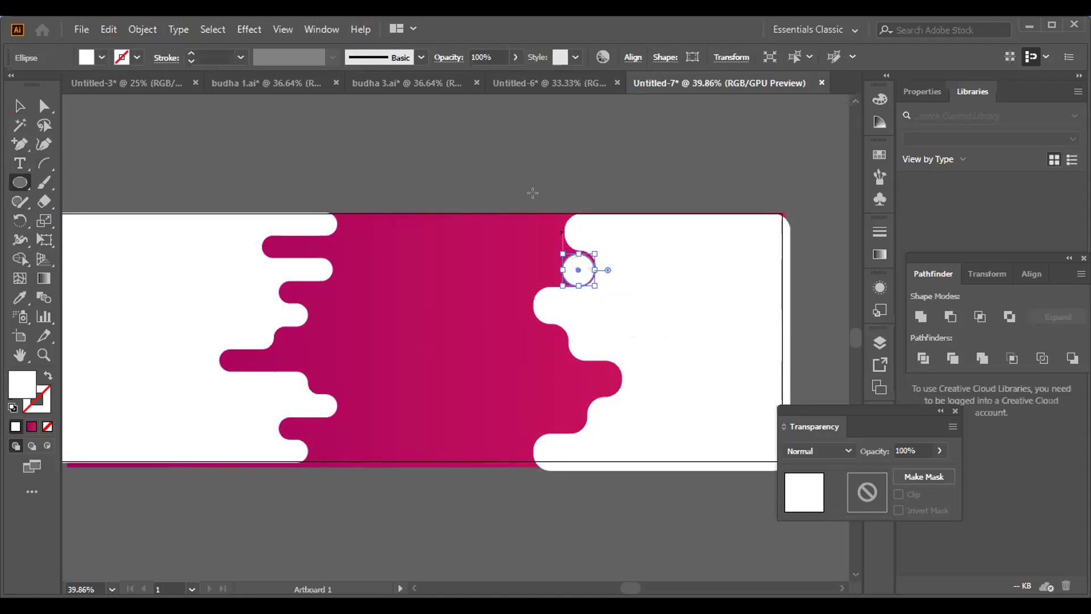
- Shrink the white circle slightly so it fits inside the rounded end of the upper right-hand drip
{"action": "mouse_move", "coordinate": [578, 270]}
{"action": "left_mouse_down"}
{"action": "mouse_move", "coordinate": [596, 286]}
{"action": "mouse_move", "coordinate": [587, 280]}
{"action": "left_mouse_up"}
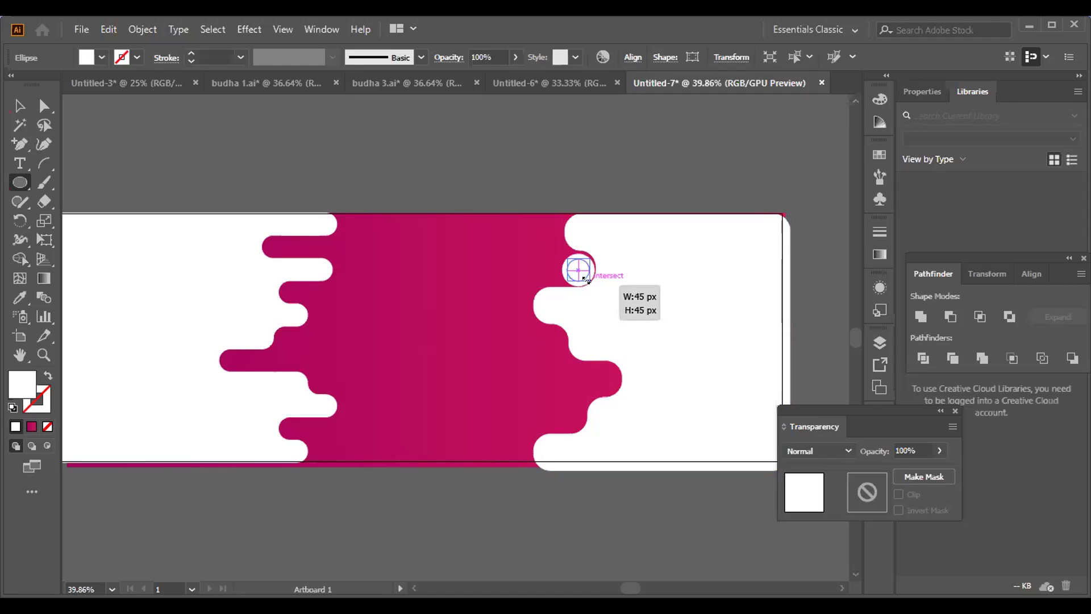
{"action": "left_click_drag", "start_coordinate": [591, 280], "coordinate": [591, 281]}
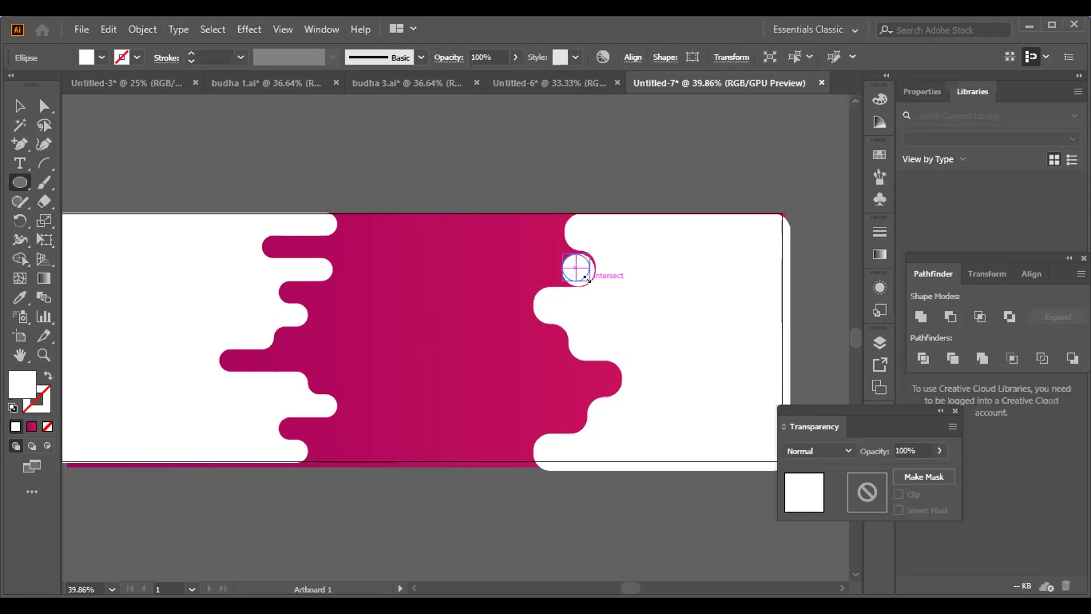
{"action": "left_click", "coordinate": [619, 335]}
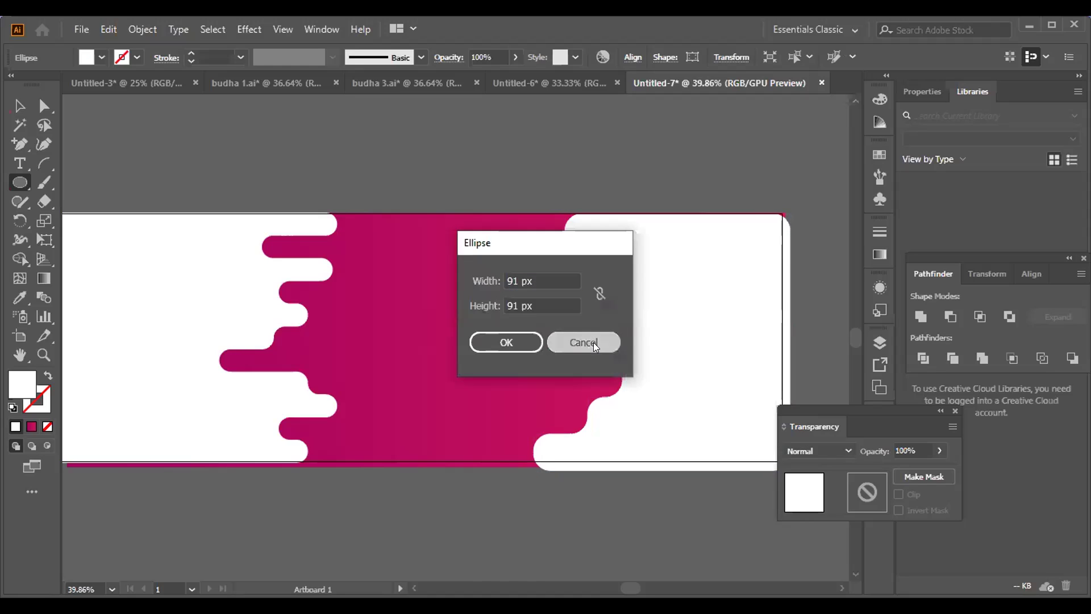
{"action": "left_click", "coordinate": [593, 342]}
- Adjust the white circle's horizontal position so it sits just inside the rounded end of the upper right-hand drip
{"action": "key", "text": "Left"}
{"action": "key", "text": "Left"}
{"action": "key", "text": "Left"}
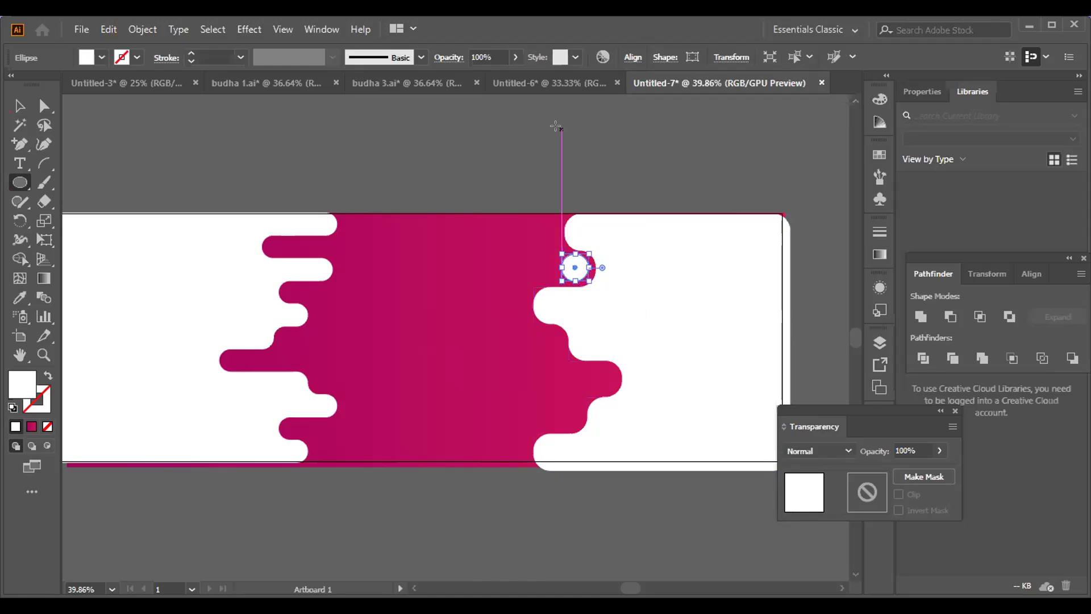
{"action": "key", "text": "Left"}
{"action": "key", "text": "Left"}
{"action": "key", "text": "Left"}
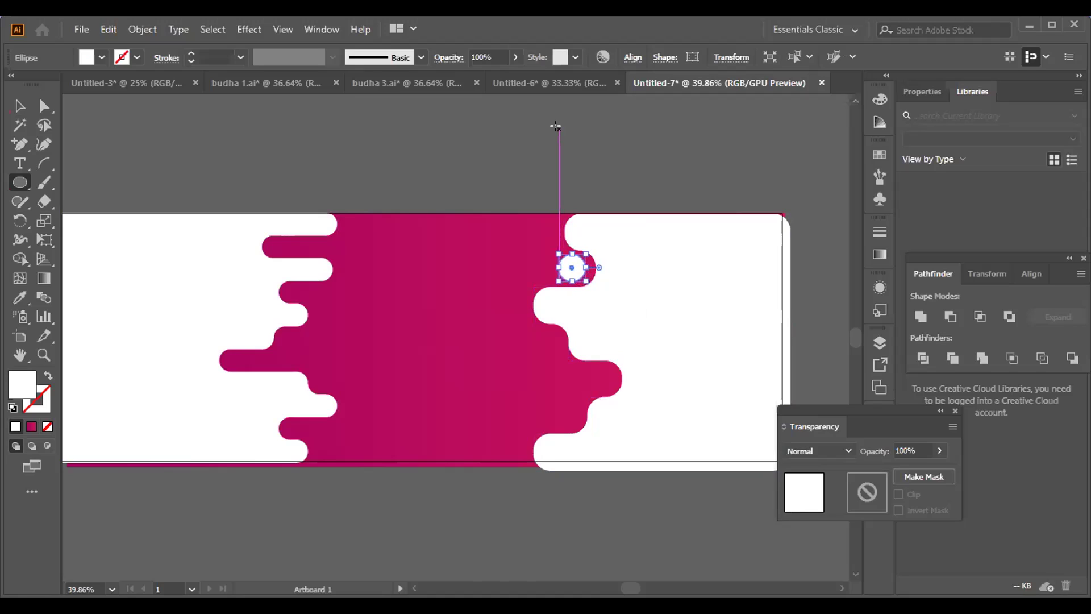
{"action": "key", "text": "Right"}
{"action": "key", "text": "Right"}
{"action": "key", "text": "Right"}
{"action": "key", "text": "Right"}
{"action": "key", "text": "Right"}
{"action": "key", "text": "Right"}
{"action": "key", "text": "Right"}
{"action": "key", "text": "Right"}
{"action": "key", "text": "Right"}
{"action": "key", "text": "Right"}
{"action": "key", "text": "Right"}
{"action": "key", "text": "Right"}
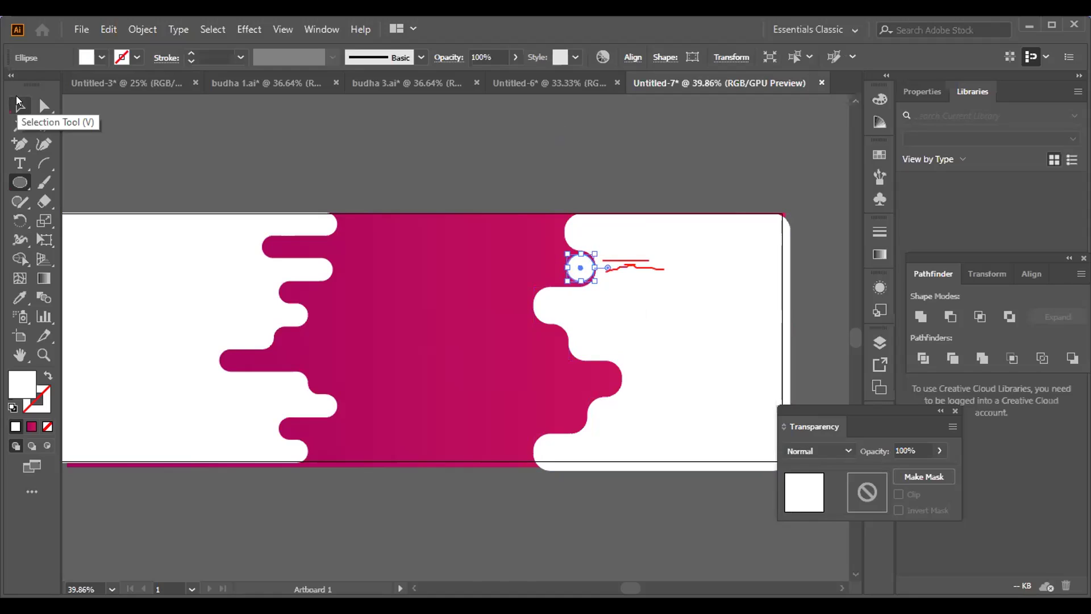
{"action": "key", "text": "Left"}
{"action": "key", "text": "Left"}
{"action": "key", "text": "Left"}
{"action": "key", "text": "Left"}
{"action": "key", "text": "Left"}
{"action": "key", "text": "Left"}
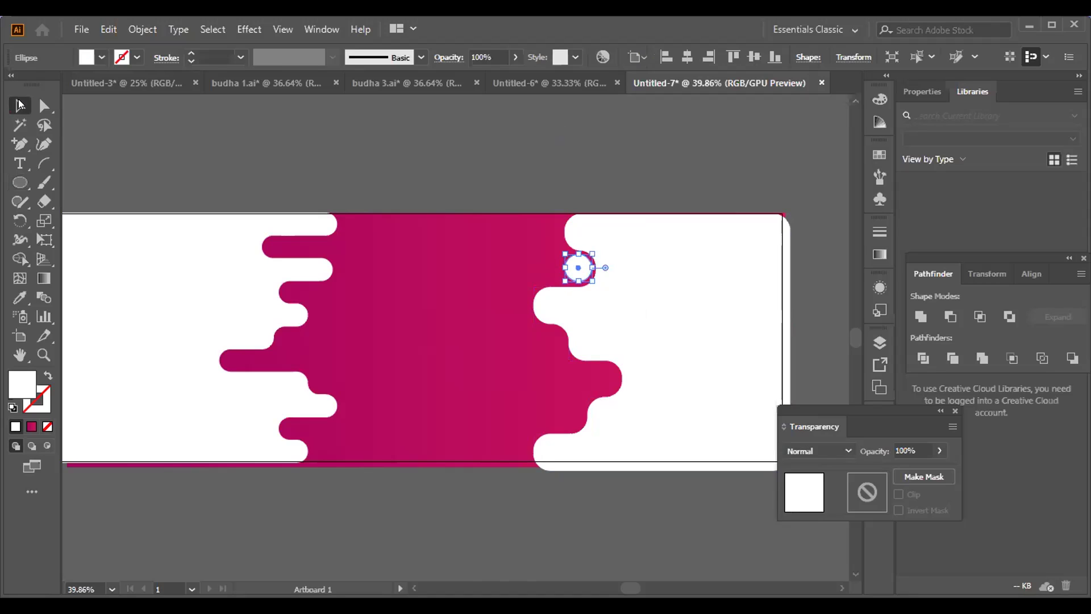
{"action": "left_click", "coordinate": [204, 155]}
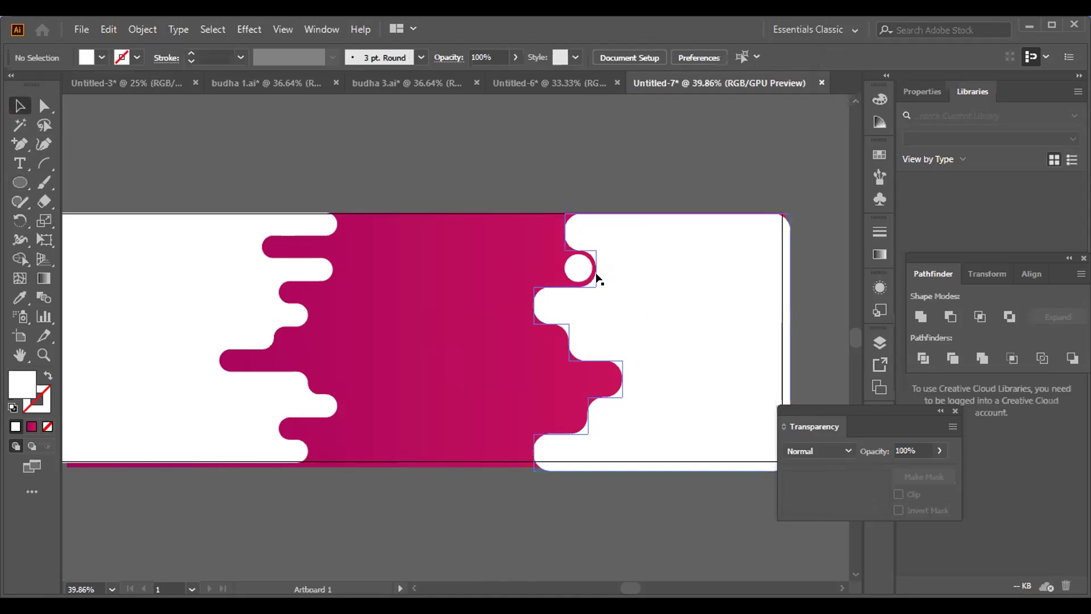
- Duplicate the white circle from the upper right-hand drip into the rounded end of the lower right-hand magenta drip
{"action": "left_click", "coordinate": [579, 267]}
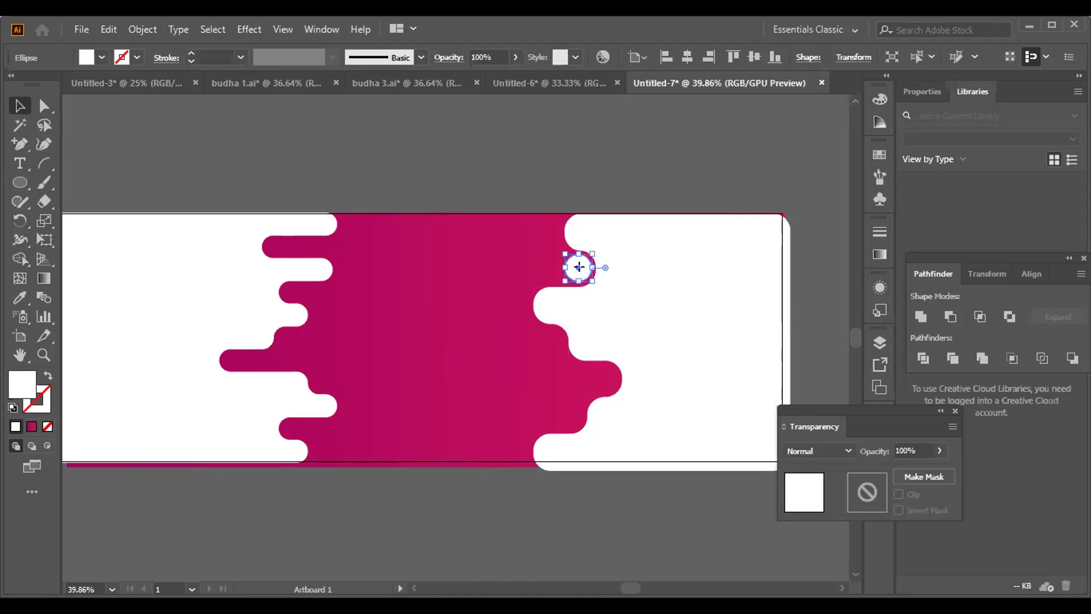
{"action": "key", "text": "c"}
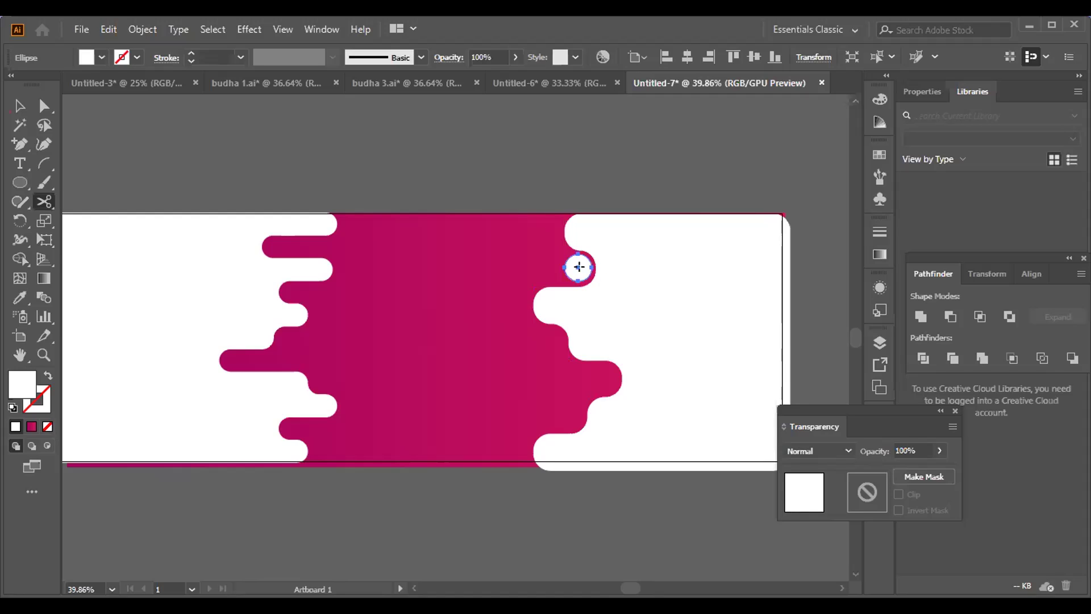
{"action": "key", "text": "f"}
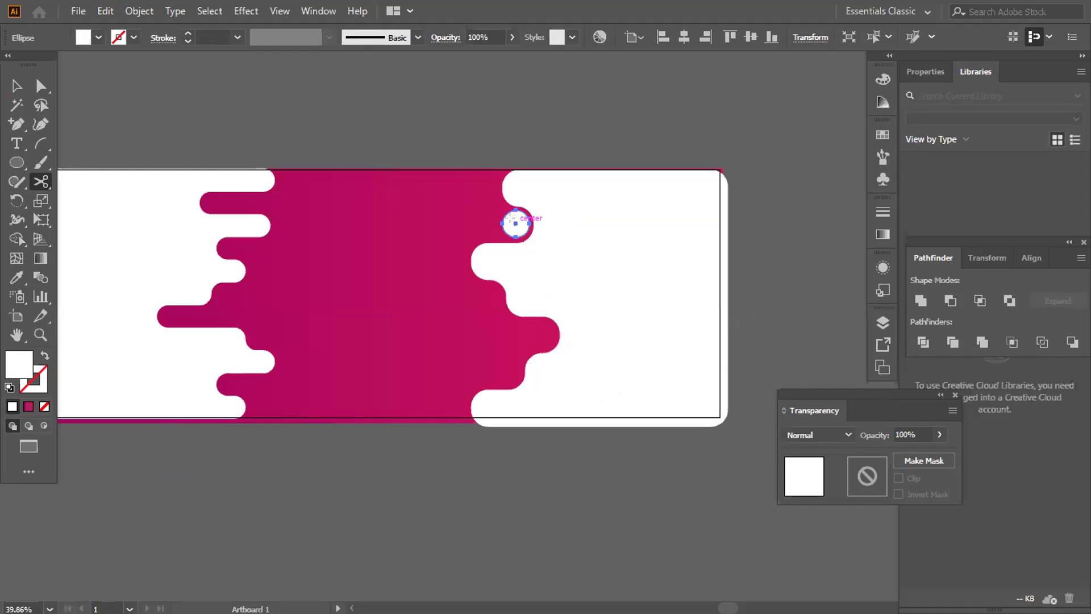
{"action": "left_click", "coordinate": [510, 218]}
{"action": "left_click", "coordinate": [699, 334]}
{"action": "key", "text": "v"}
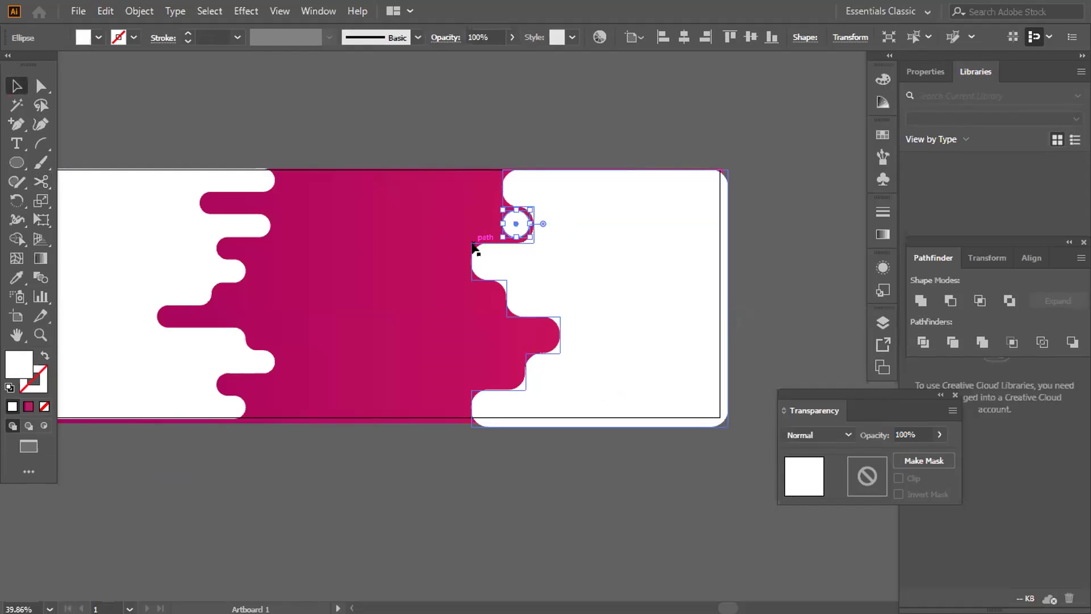
{"action": "left_click_drag", "start_coordinate": [515, 226], "coordinate": [539, 335]}
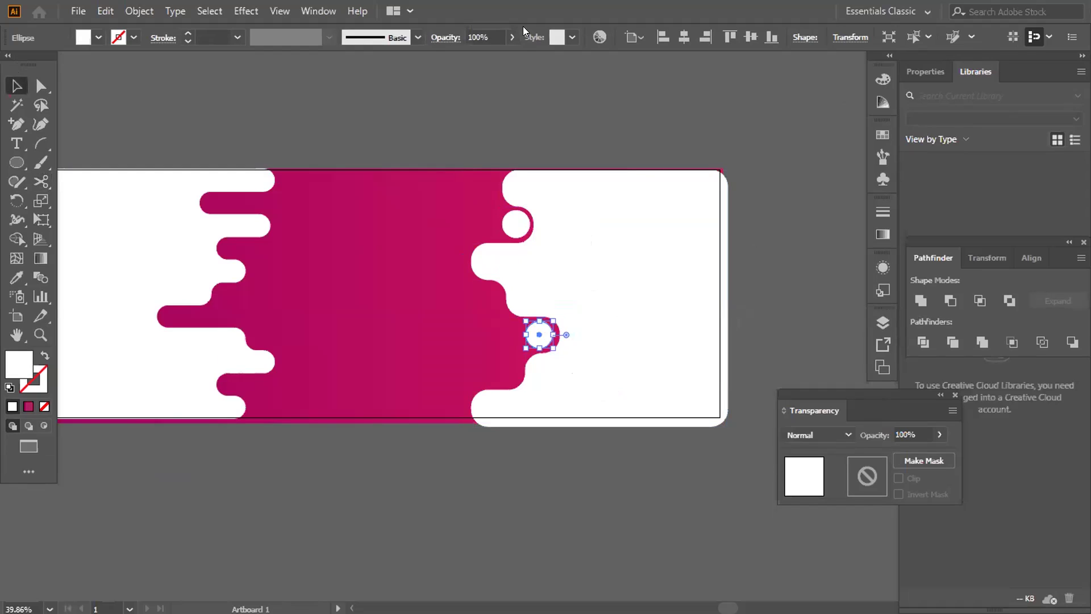
- Return to the normal screen mode, close the floating Transparency panel and deselect the circle
{"action": "scroll", "coordinate": [377, 88], "scroll_direction": "up", "scroll_amount": 1}
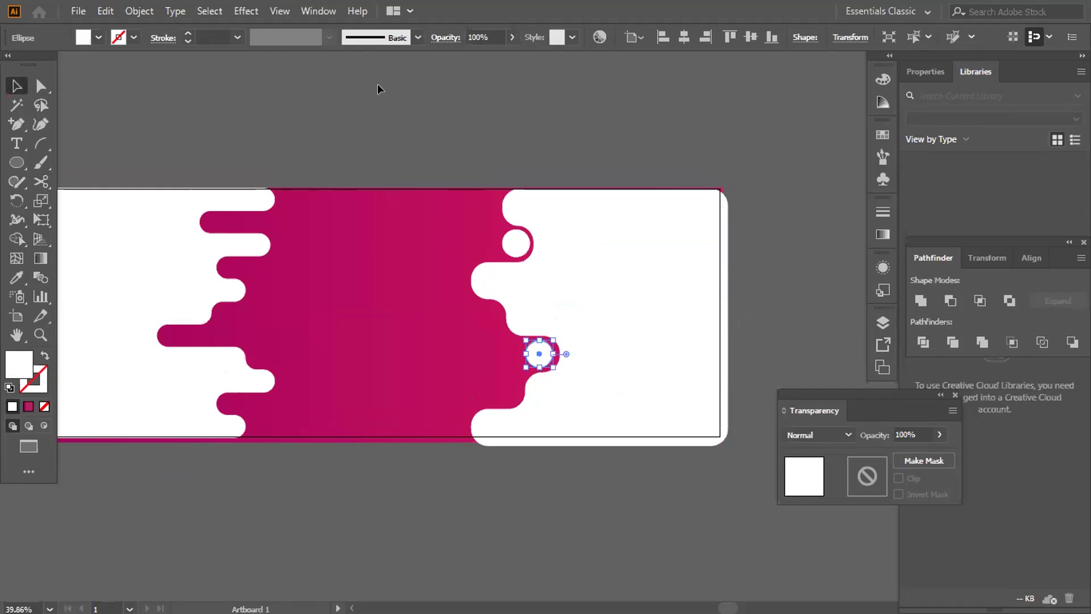
{"action": "scroll", "coordinate": [378, 89], "scroll_direction": "down", "scroll_amount": 1}
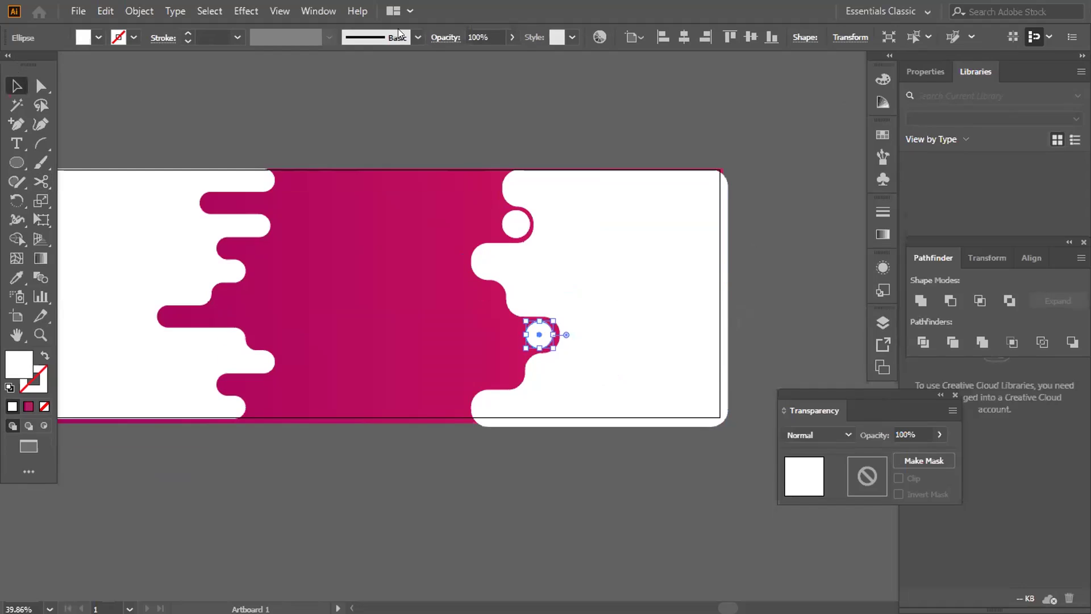
{"action": "left_click", "coordinate": [397, 11]}
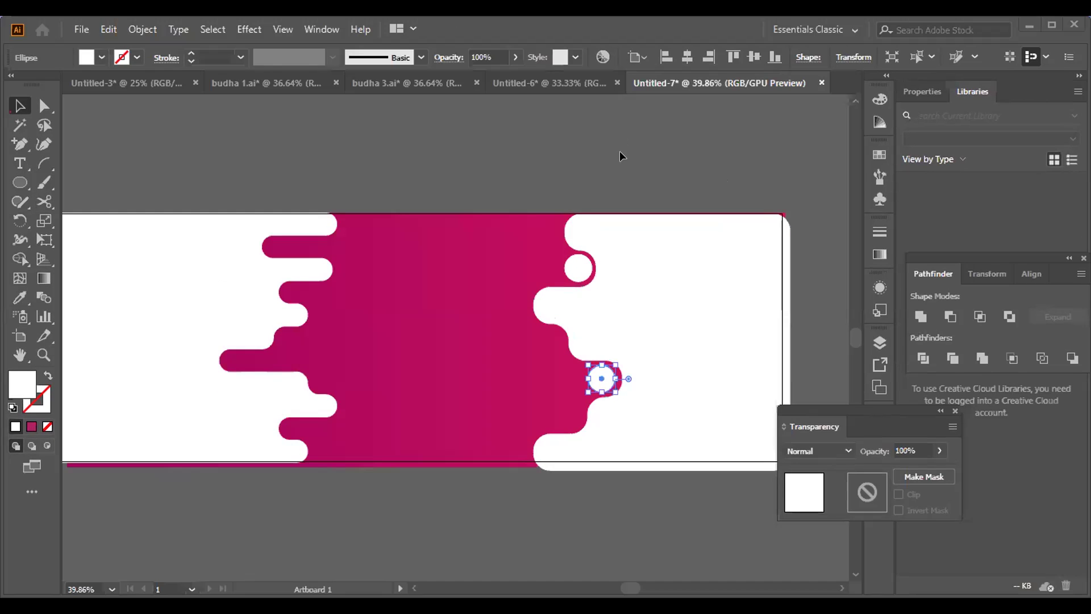
{"action": "left_click", "coordinate": [938, 411]}
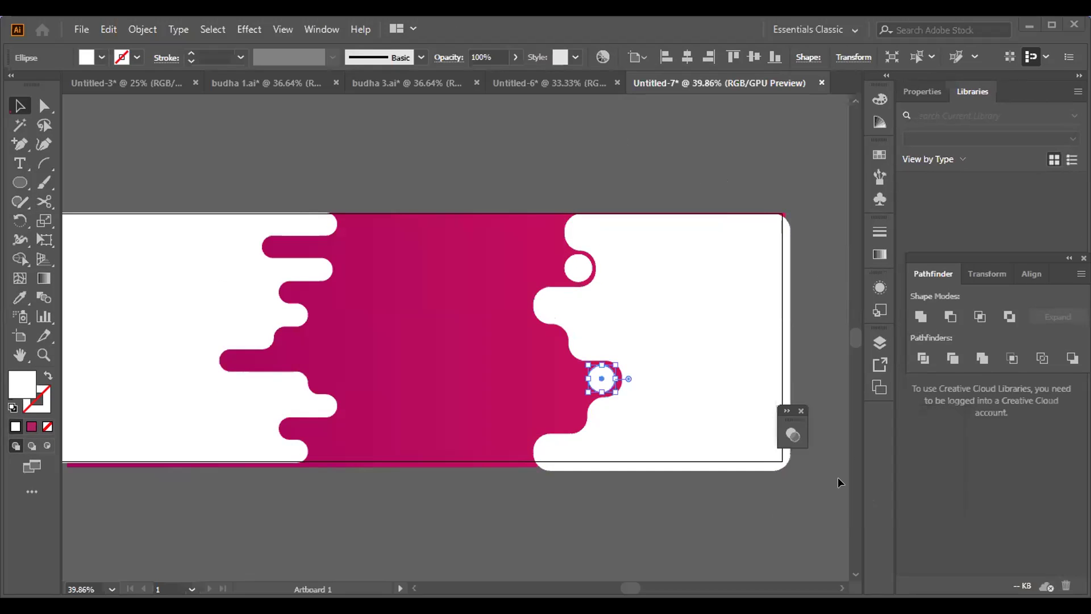
{"action": "left_click", "coordinate": [799, 411]}
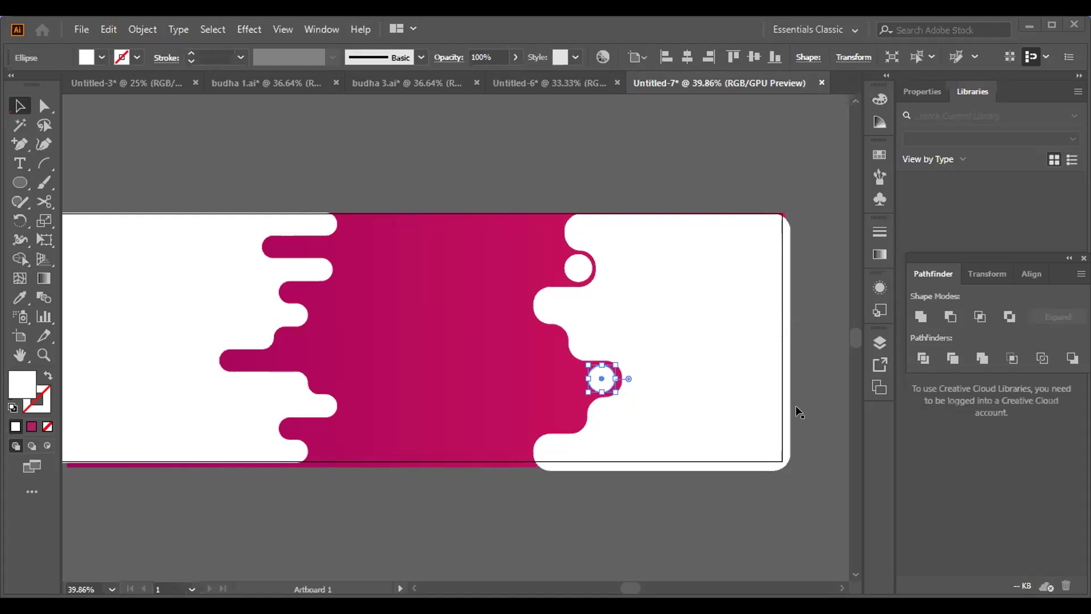
{"action": "left_click", "coordinate": [539, 531]}
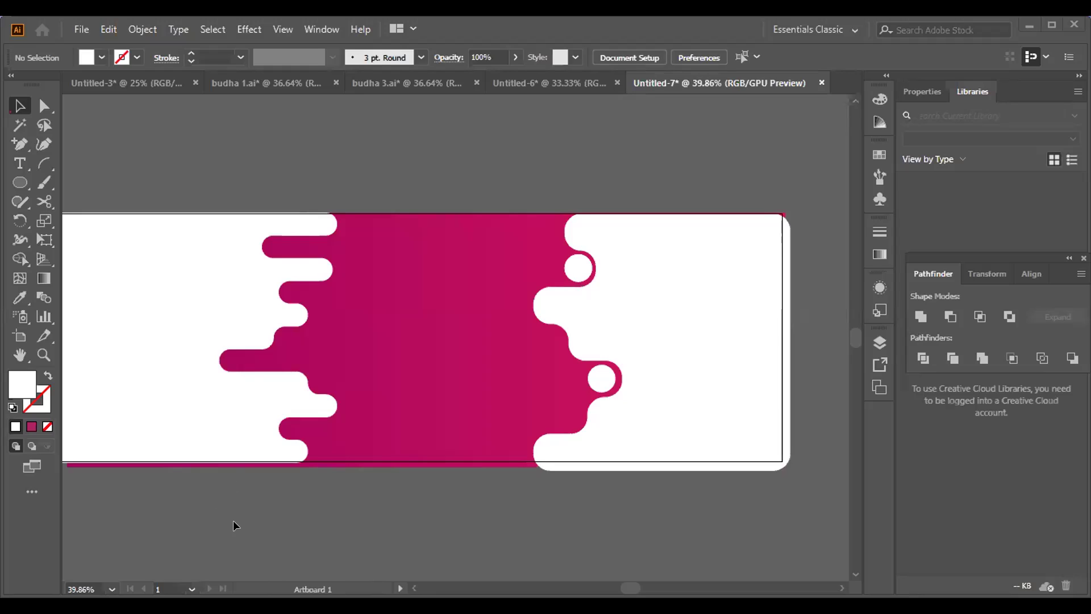
- Nudge the white circle in the lower right-hand drip slightly right so it sits closer to the rounded tip
{"action": "left_click", "coordinate": [591, 384]}
{"action": "key", "text": "Right"}
{"action": "key", "text": "Right"}
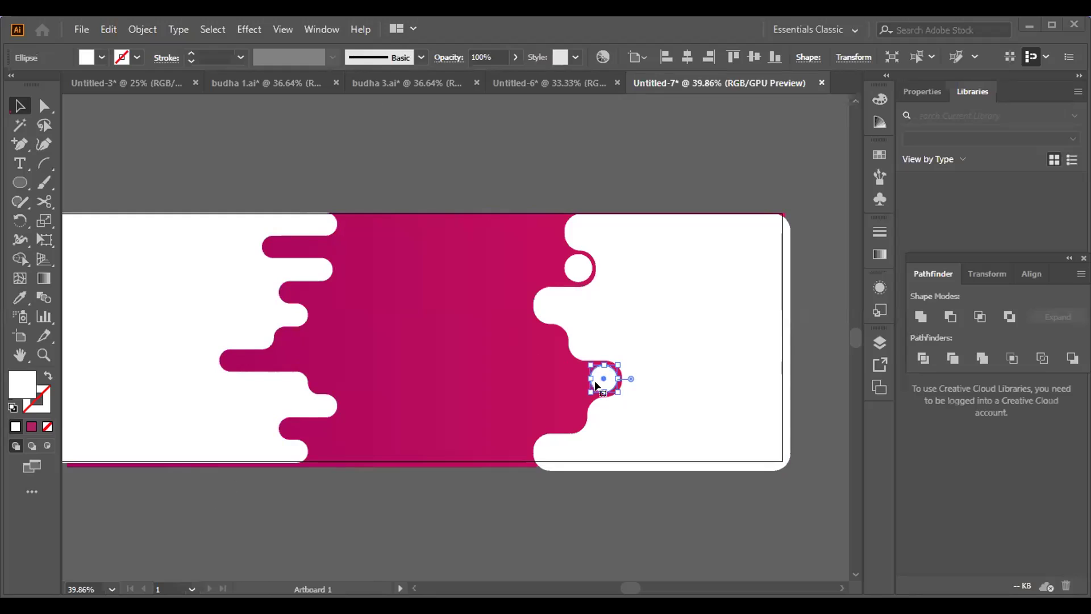
{"action": "left_click", "coordinate": [619, 530]}
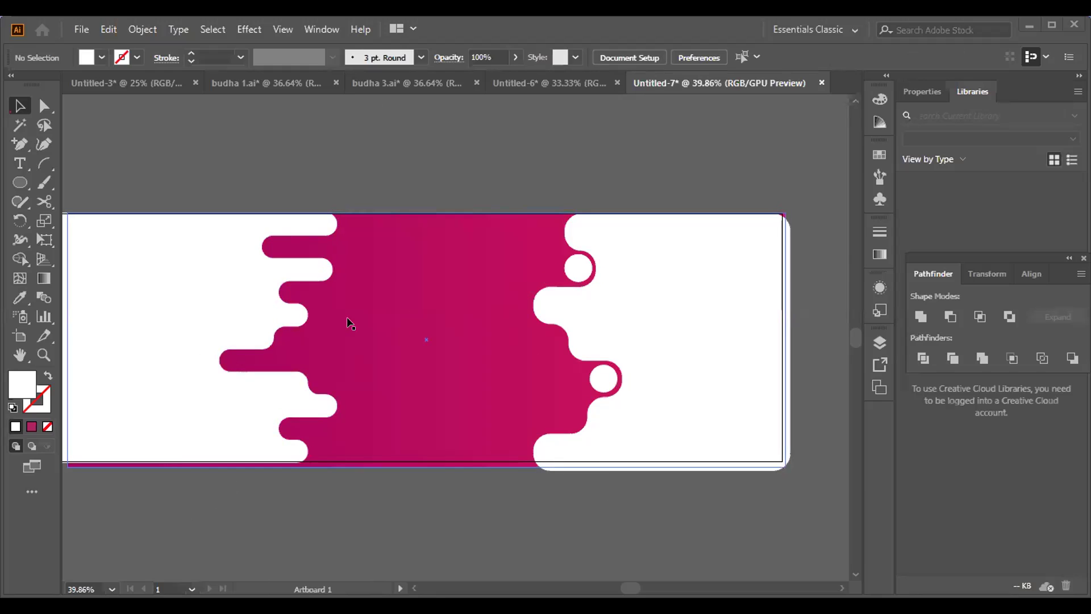
- Duplicate the upper right-hand white circle into the upper left-hand magenta drip and shrink it to fit the narrower drip
{"action": "left_click", "coordinate": [570, 277]}
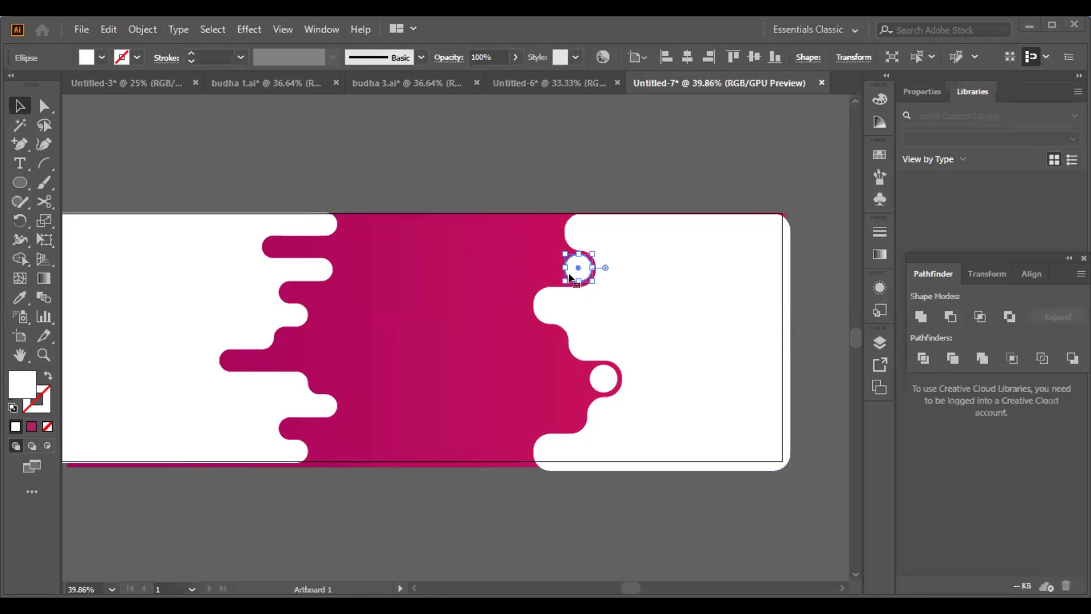
{"action": "left_click_drag", "start_coordinate": [570, 277], "coordinate": [285, 255]}
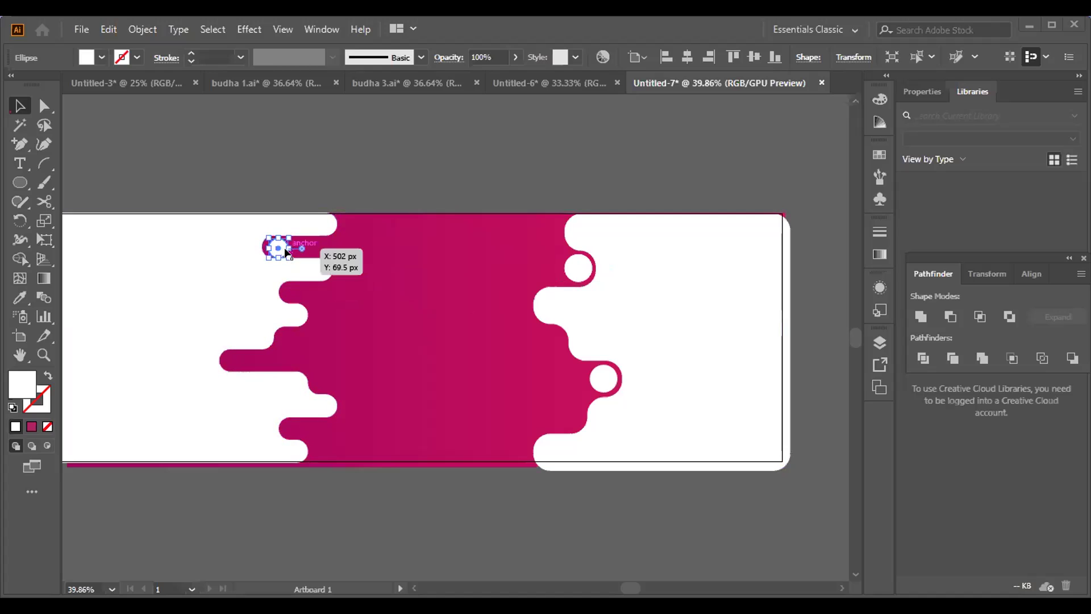
{"action": "left_click_drag", "start_coordinate": [286, 254], "coordinate": [284, 255]}
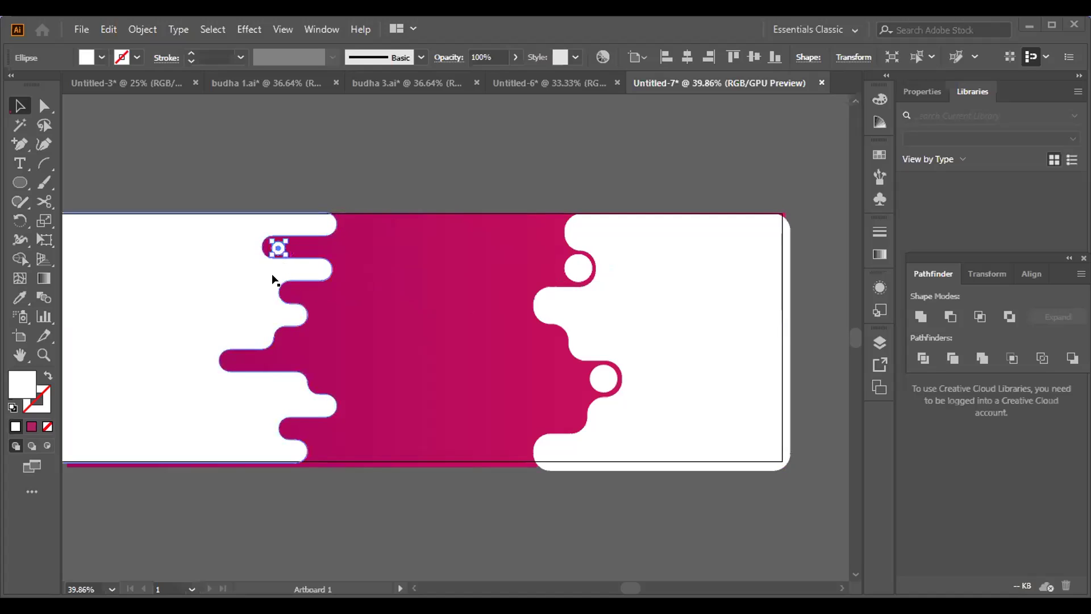
{"action": "left_click", "coordinate": [286, 252], "text": "shift"}
{"action": "left_click", "coordinate": [278, 248]}
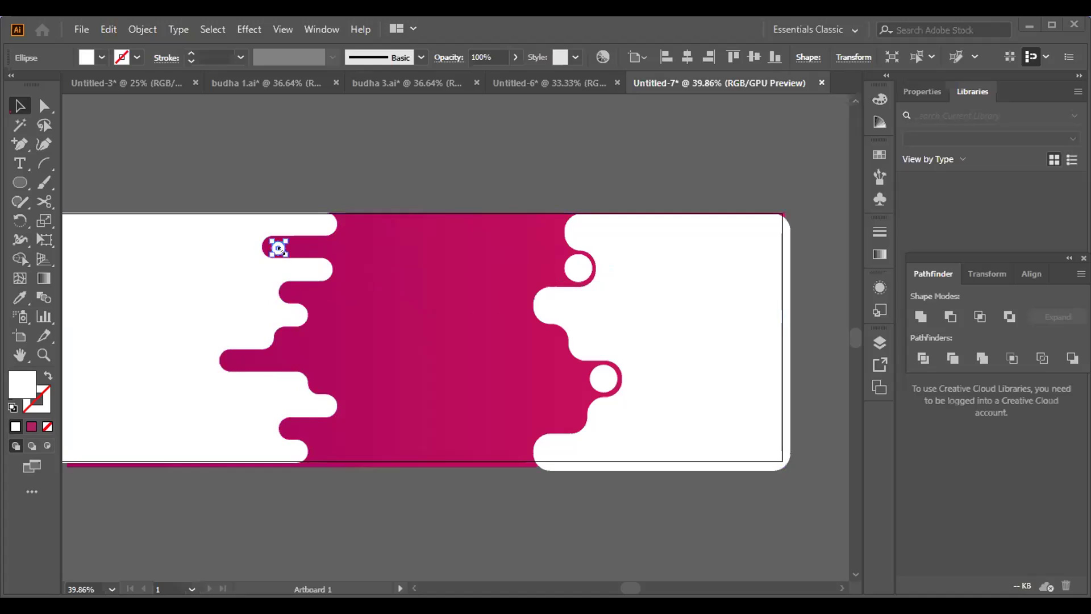
- Nudge the upper left-hand circle left and enlarge it slightly to fill more of the drip's rounded end
{"action": "key", "text": "Left"}
{"action": "key", "text": "Left"}
{"action": "key", "text": "Left"}
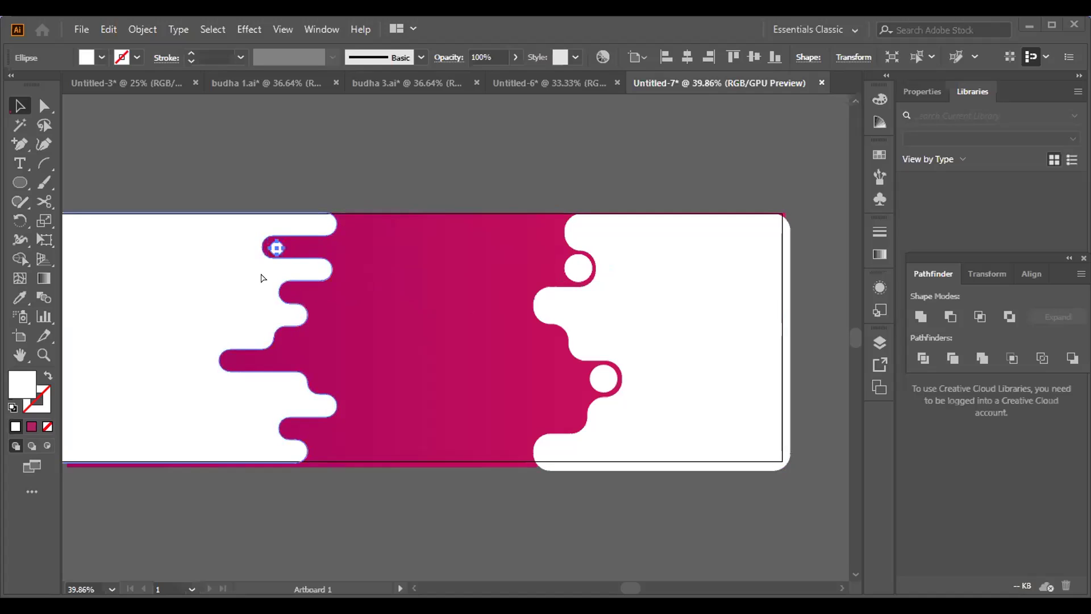
{"action": "key", "text": "ctrl+equal"}
{"action": "key", "text": "ctrl+equal"}
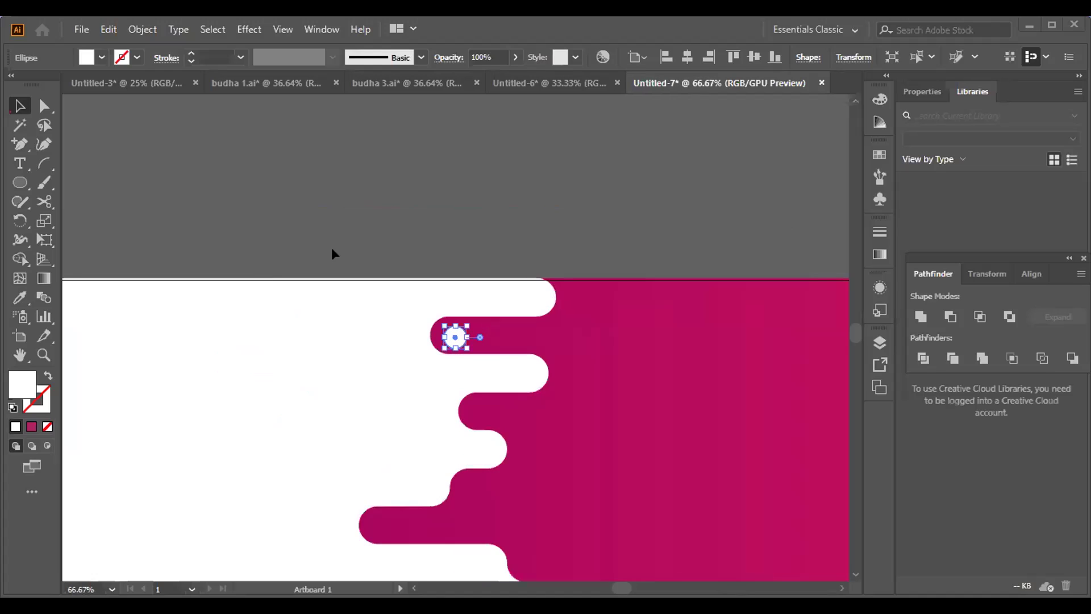
{"action": "left_click_drag", "start_coordinate": [468, 348], "coordinate": [450, 335]}
{"action": "key", "text": "alt+space"}
{"action": "left_click", "coordinate": [170, 183]}
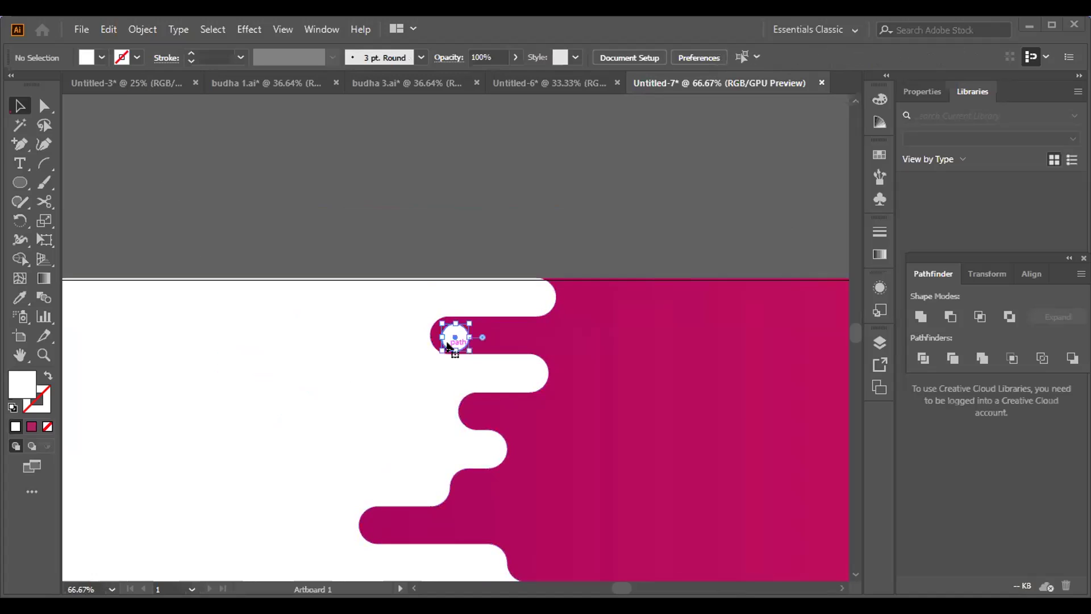
- Nudge the circle further left and slightly up so it is centred in the upper left-hand drip's rounded tip
{"action": "key", "text": "Left"}
{"action": "key", "text": "Left"}
{"action": "key", "text": "Left"}
{"action": "key", "text": "Left"}
{"action": "key", "text": "Left"}
{"action": "key", "text": "Left"}
{"action": "key", "text": "Left"}
{"action": "key", "text": "Left"}
{"action": "key", "text": "Left"}
{"action": "key", "text": "Left"}
{"action": "key", "text": "Left"}
{"action": "key", "text": "Left"}
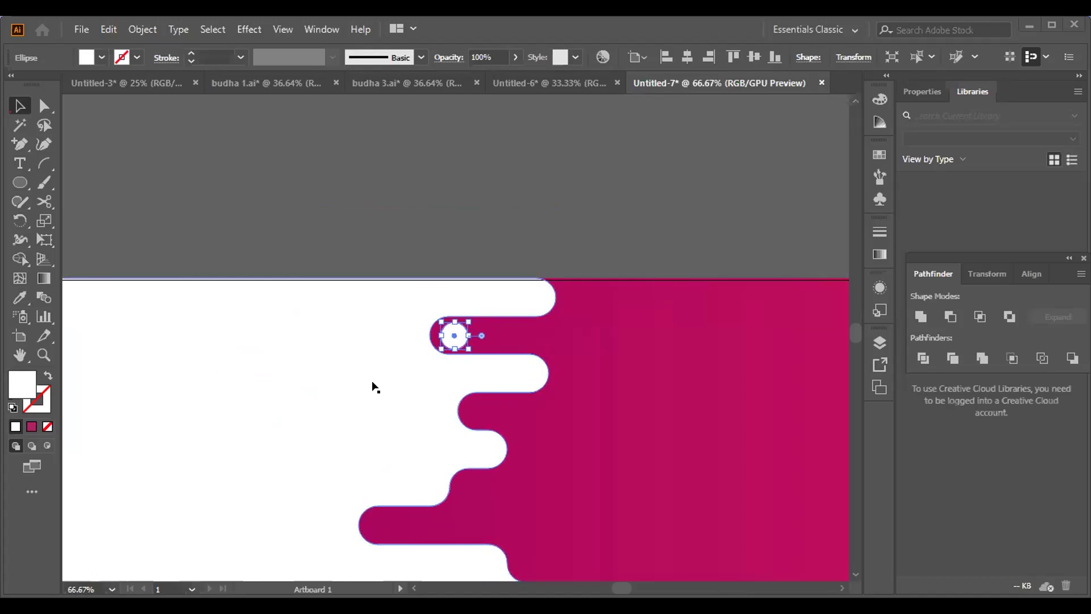
{"action": "key", "text": "Up"}
{"action": "key", "text": "Left"}
{"action": "key", "text": "Left"}
{"action": "key", "text": "Left"}
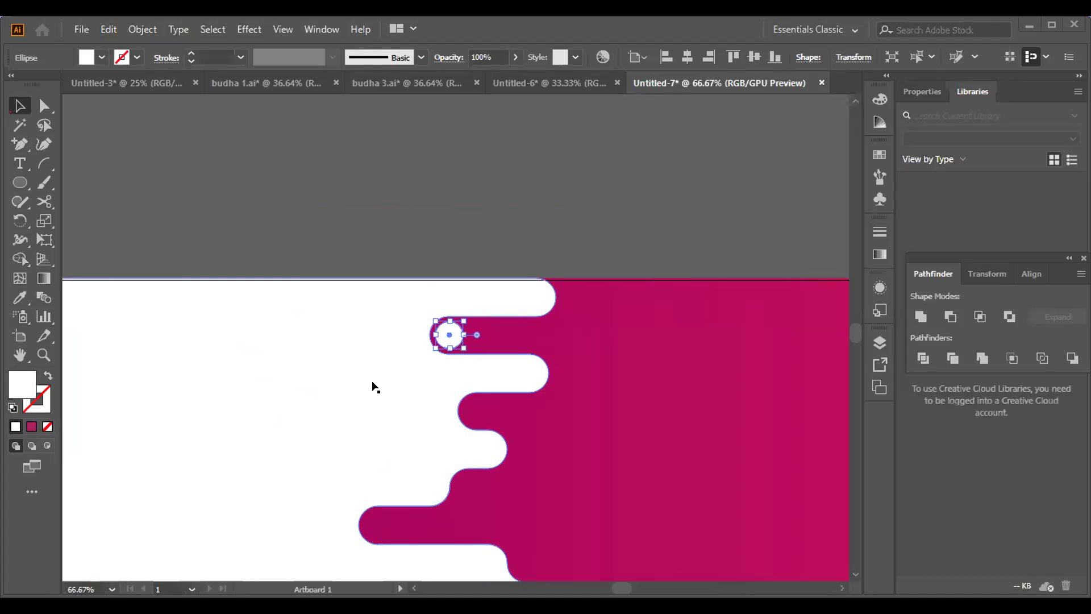
{"action": "left_click", "coordinate": [380, 374]}
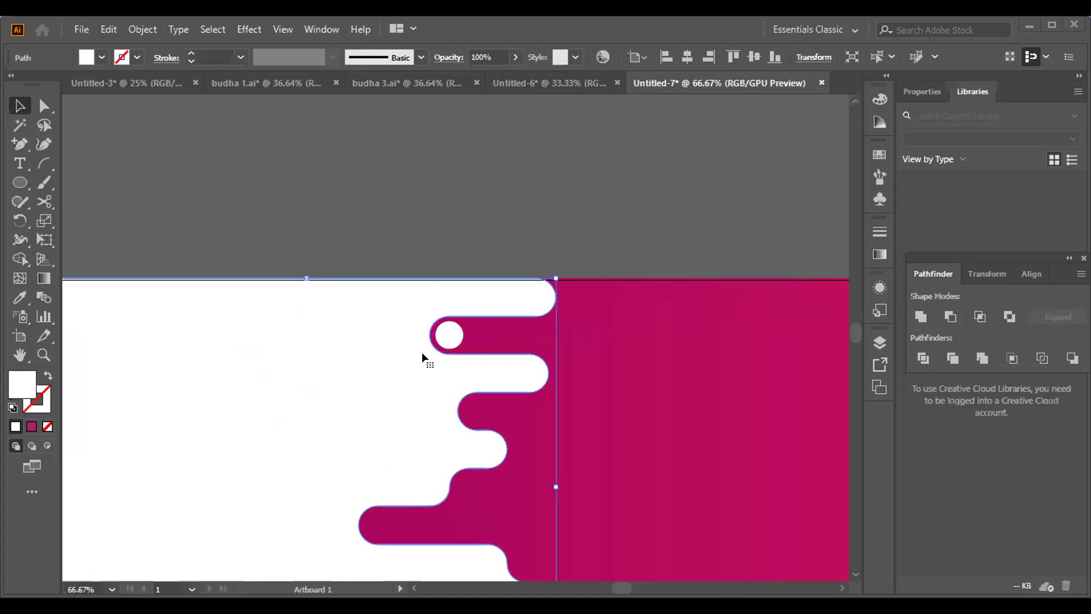
- Duplicate the upper left-hand circle into the rounded end of the longest left-hand drip and nudge the copy up slightly
{"action": "left_click", "coordinate": [441, 346]}
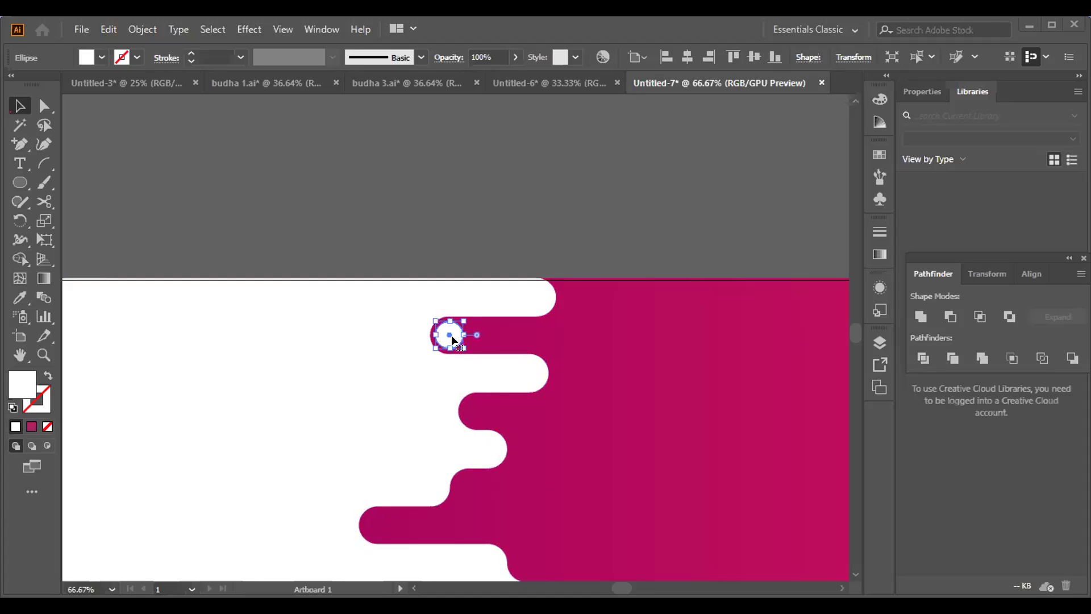
{"action": "mouse_move", "coordinate": [449, 349]}
{"action": "left_mouse_down"}
{"action": "mouse_move", "coordinate": [430, 409]}
{"action": "mouse_move", "coordinate": [430, 357]}
{"action": "left_mouse_up"}
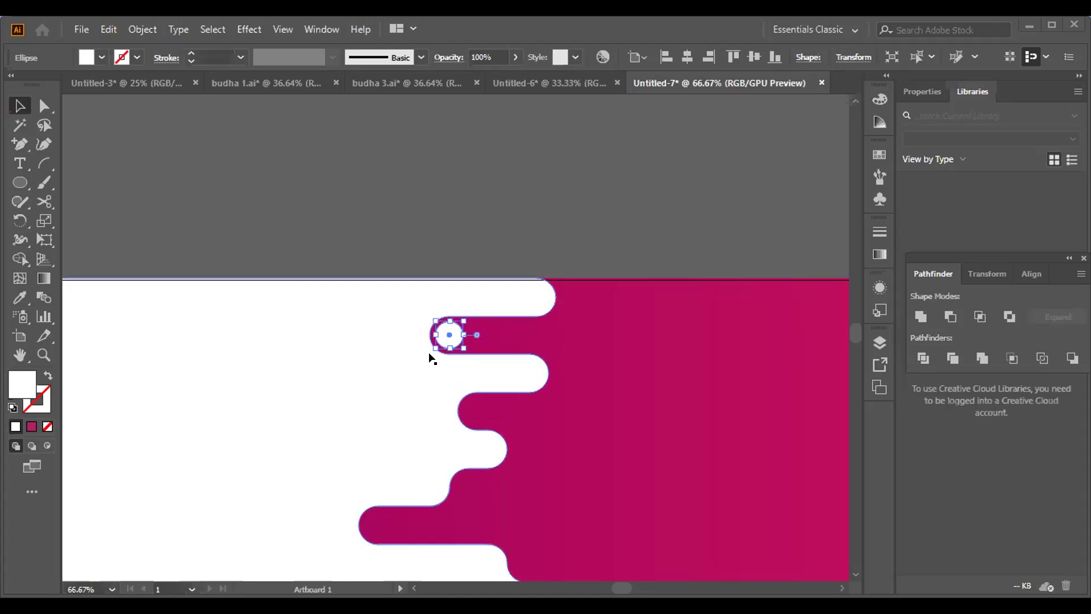
{"action": "left_click_drag", "start_coordinate": [447, 333], "coordinate": [378, 524]}
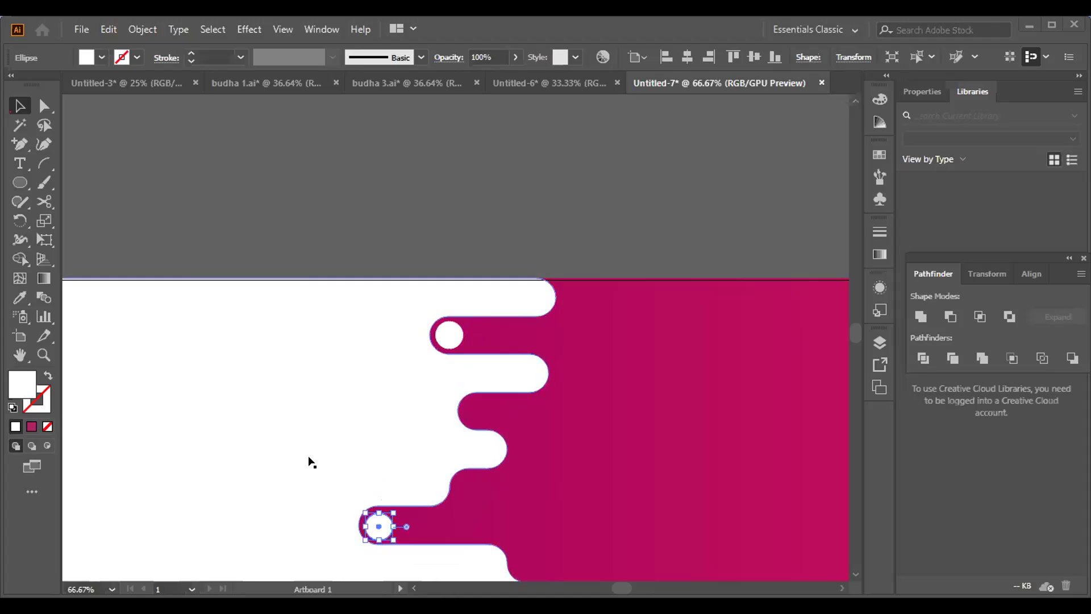
{"action": "key", "text": "Up"}
- Duplicate the circle into the rounded end of the short left-hand drip between the other two circles, then deselect everything
{"action": "left_click_drag", "start_coordinate": [377, 524], "coordinate": [477, 409]}
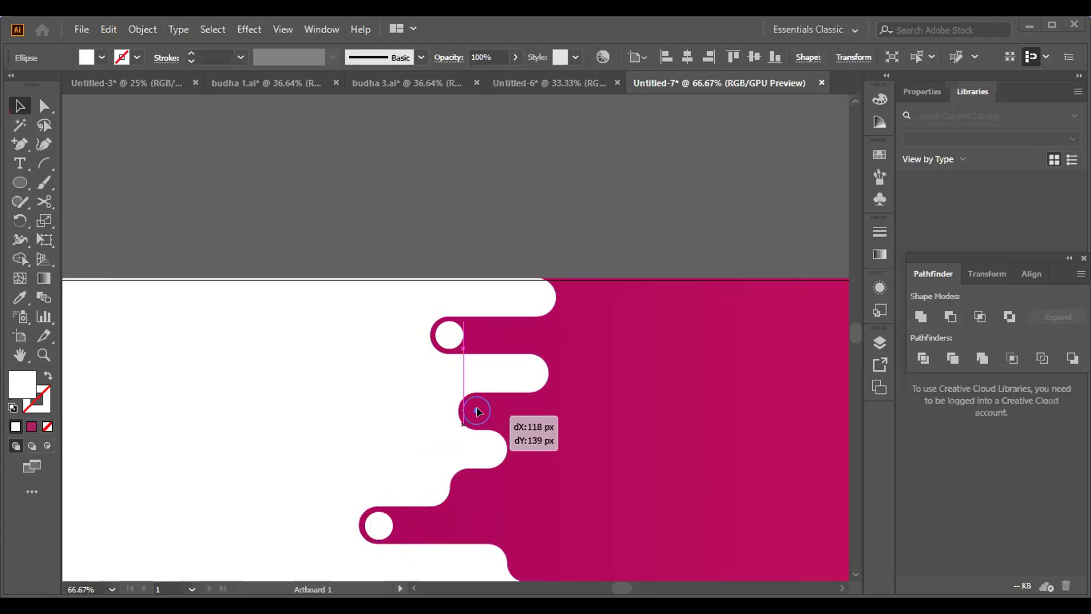
{"action": "left_click", "coordinate": [375, 427]}
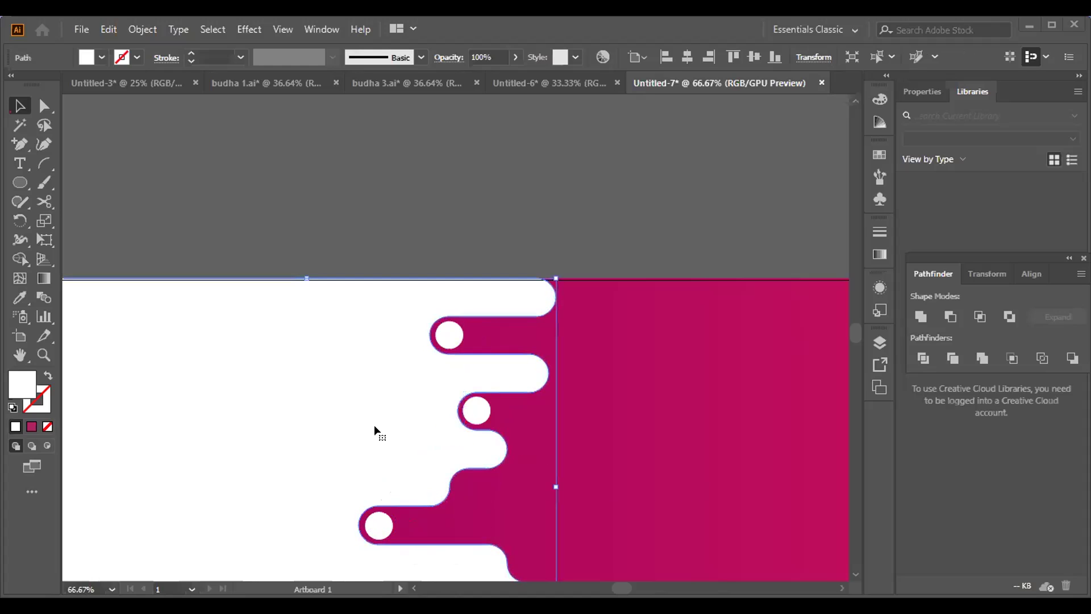
{"action": "left_click", "coordinate": [469, 419]}
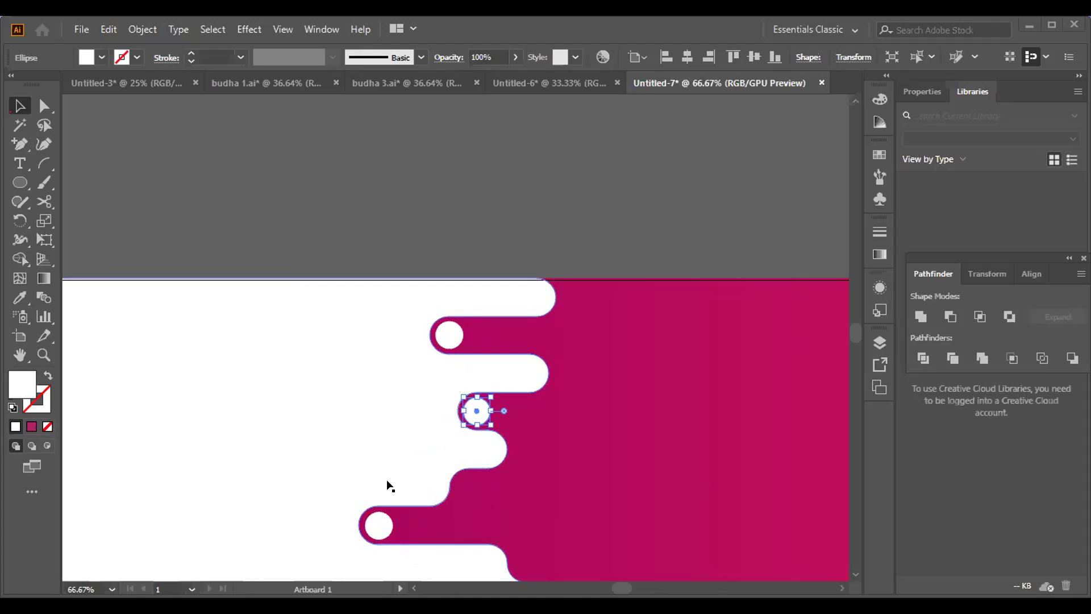
{"action": "left_click", "coordinate": [380, 458]}
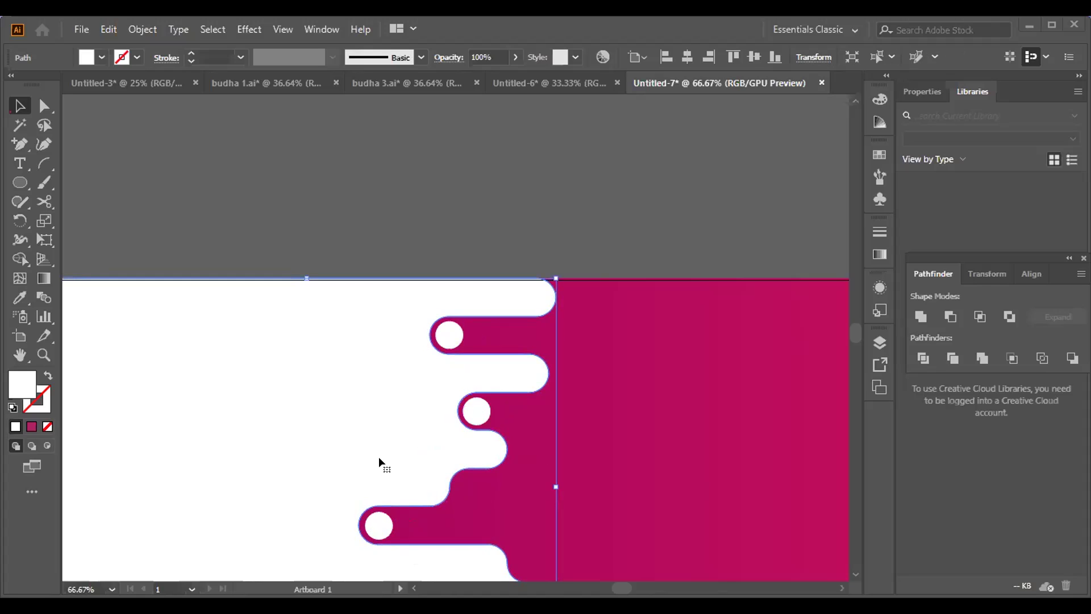
{"action": "key", "text": "a"}
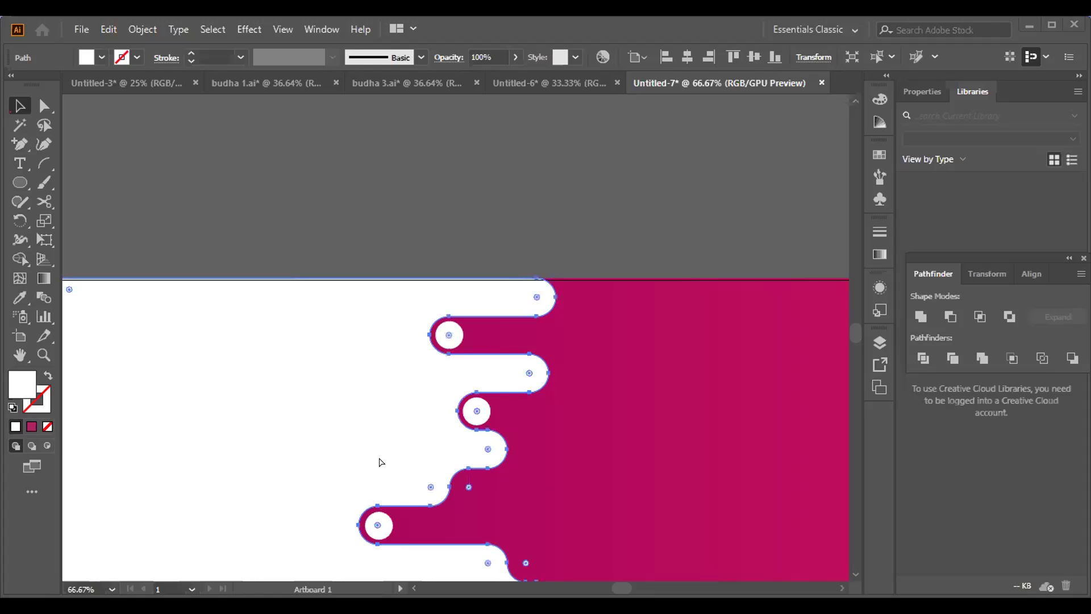
{"action": "key", "text": "v"}
{"action": "key", "text": "ctrl+minus"}
{"action": "key", "text": "ctrl+minus"}
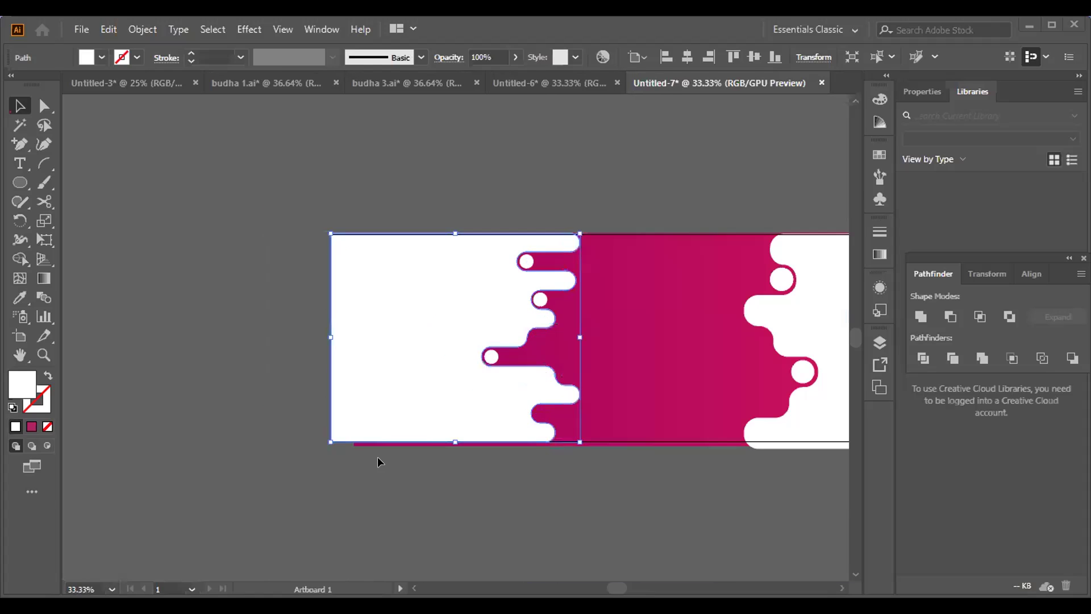
{"action": "left_click", "coordinate": [399, 495]}
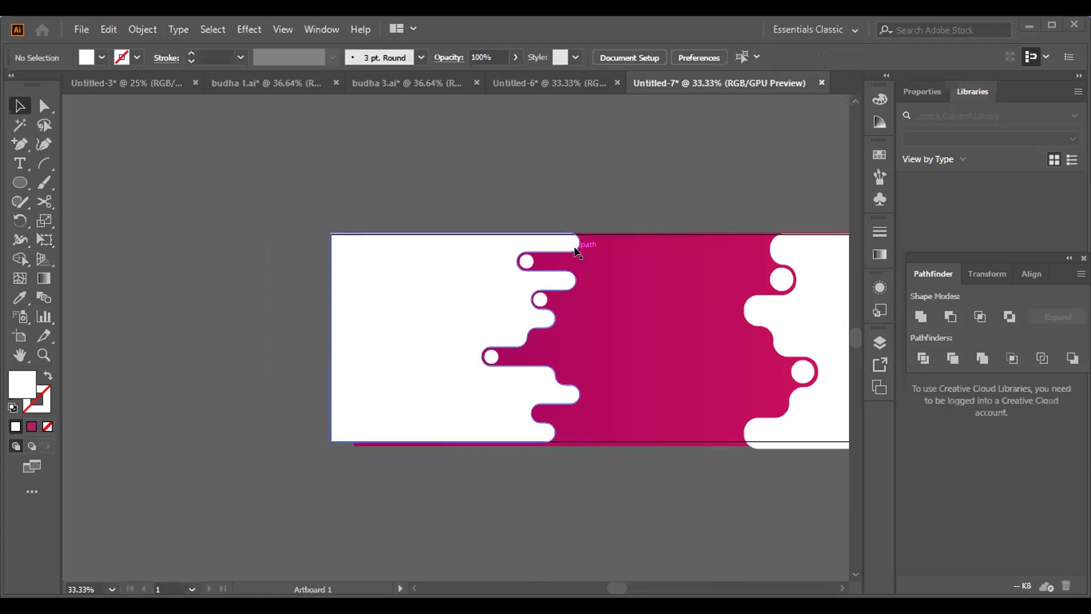
- Recolour all five circles in the drip ends with the dark grey sampled from the pasteboard using the Eyedropper tool
{"action": "left_click", "coordinate": [526, 262]}
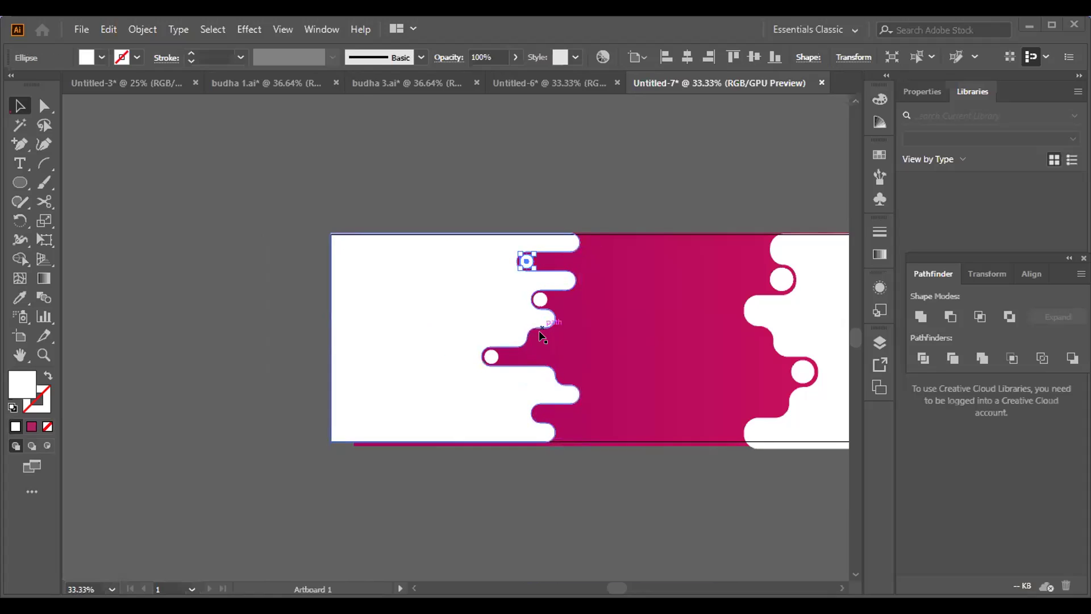
{"action": "left_click", "coordinate": [537, 300], "text": "shift"}
{"action": "left_click", "coordinate": [490, 356], "text": "shift"}
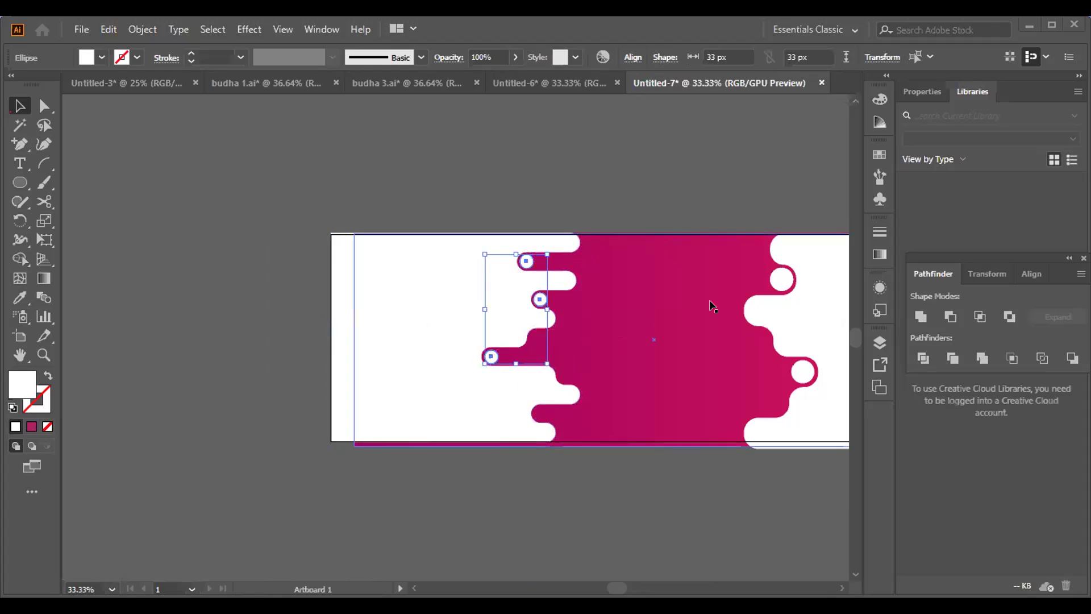
{"action": "left_click", "coordinate": [783, 280], "text": "shift"}
{"action": "left_click", "coordinate": [802, 372], "text": "shift"}
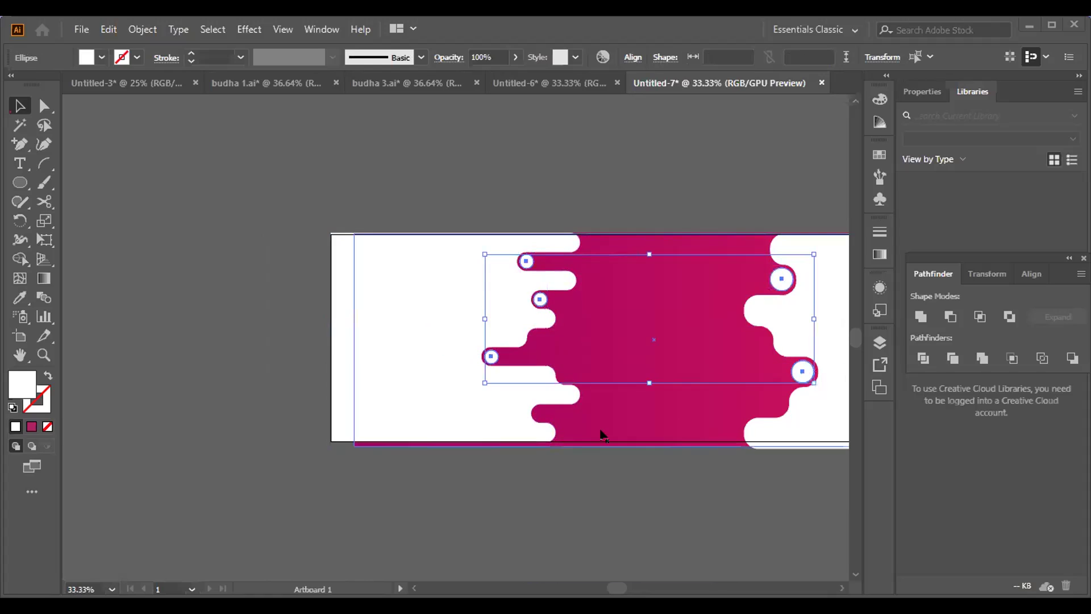
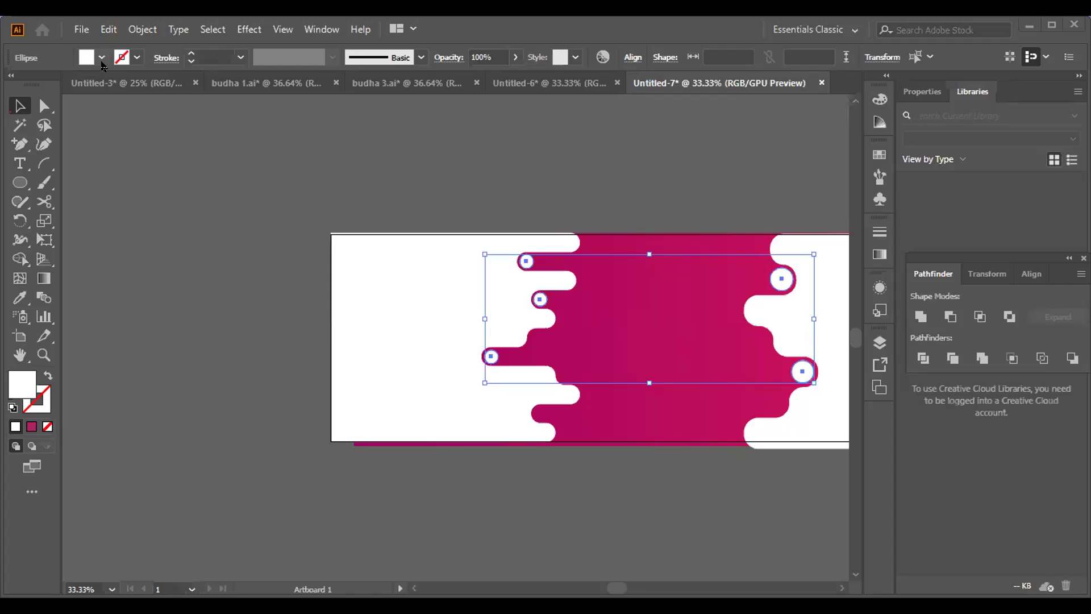
{"action": "left_click", "coordinate": [17, 300]}
{"action": "left_click", "coordinate": [248, 245]}
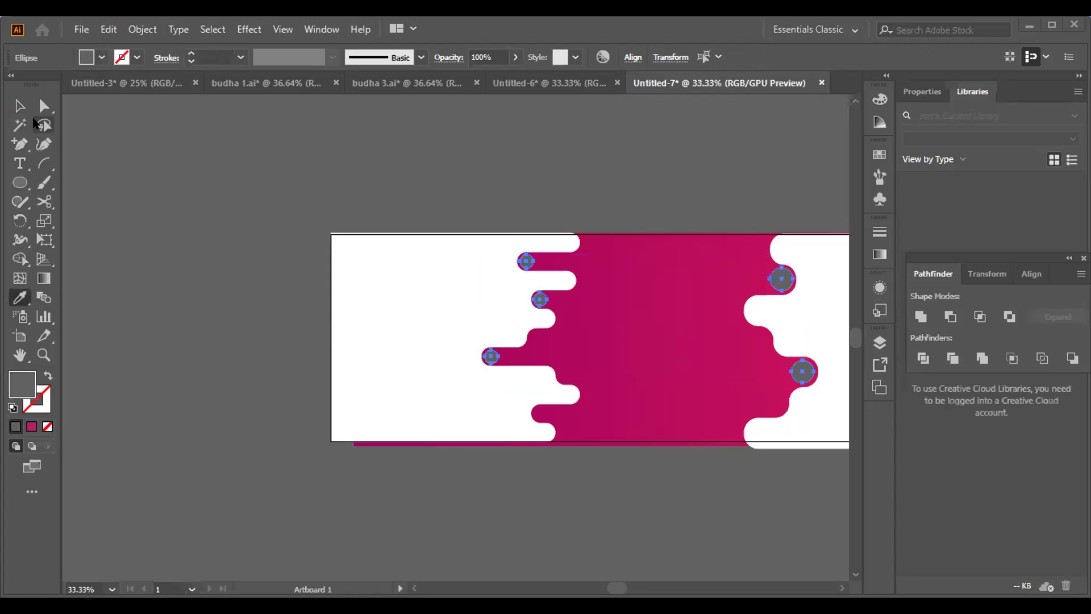
{"action": "left_click", "coordinate": [19, 106]}
{"action": "left_click", "coordinate": [358, 378]}
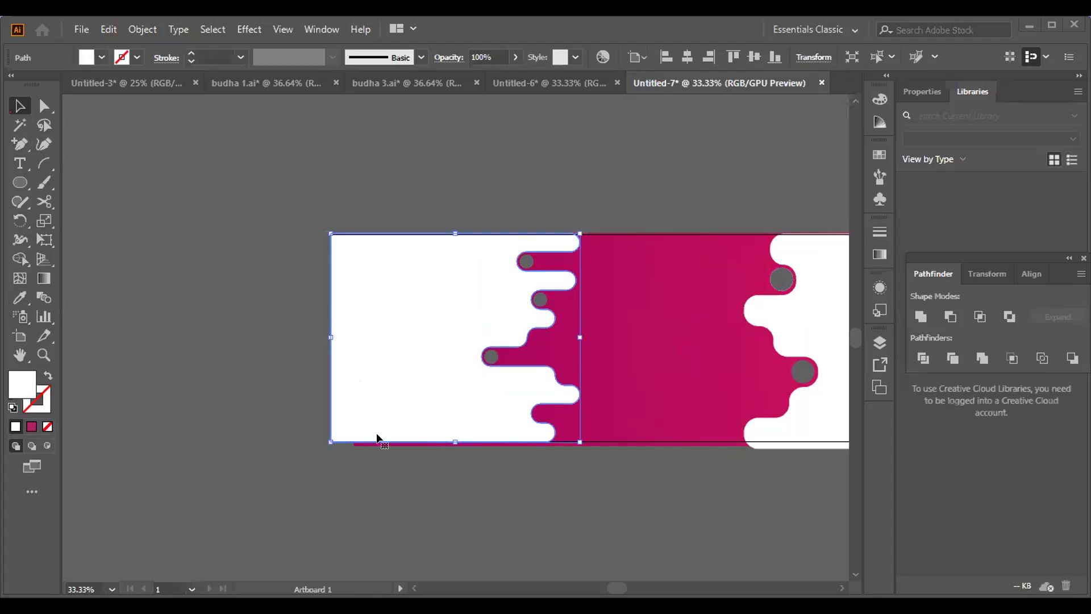
{"action": "left_click", "coordinate": [411, 495]}
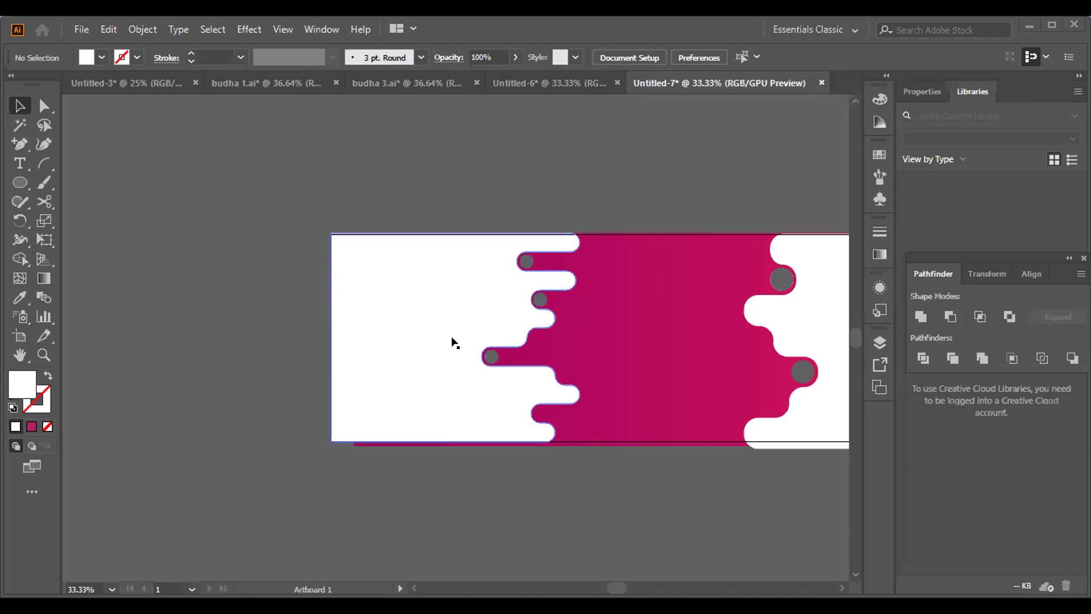
- Try scattering small white circles of varying sizes across the banner's left-hand white area with the Ellipse tool
{"action": "left_click_drag", "start_coordinate": [484, 407], "coordinate": [392, 397]}
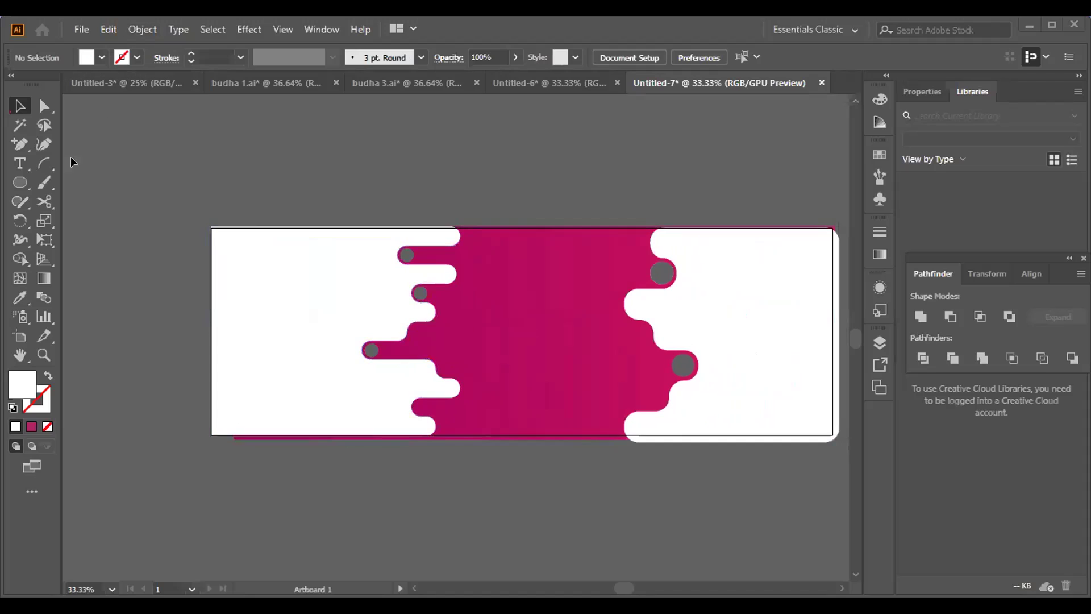
{"action": "left_click", "coordinate": [20, 183]}
{"action": "left_click_drag", "start_coordinate": [241, 260], "coordinate": [247, 267]}
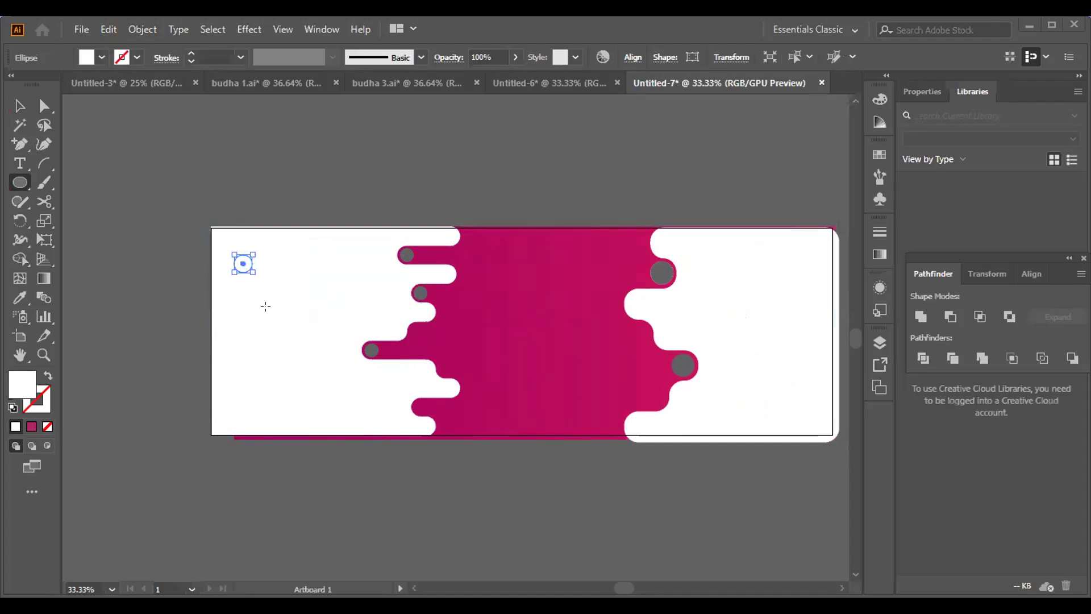
{"action": "key", "text": "ctrl+z"}
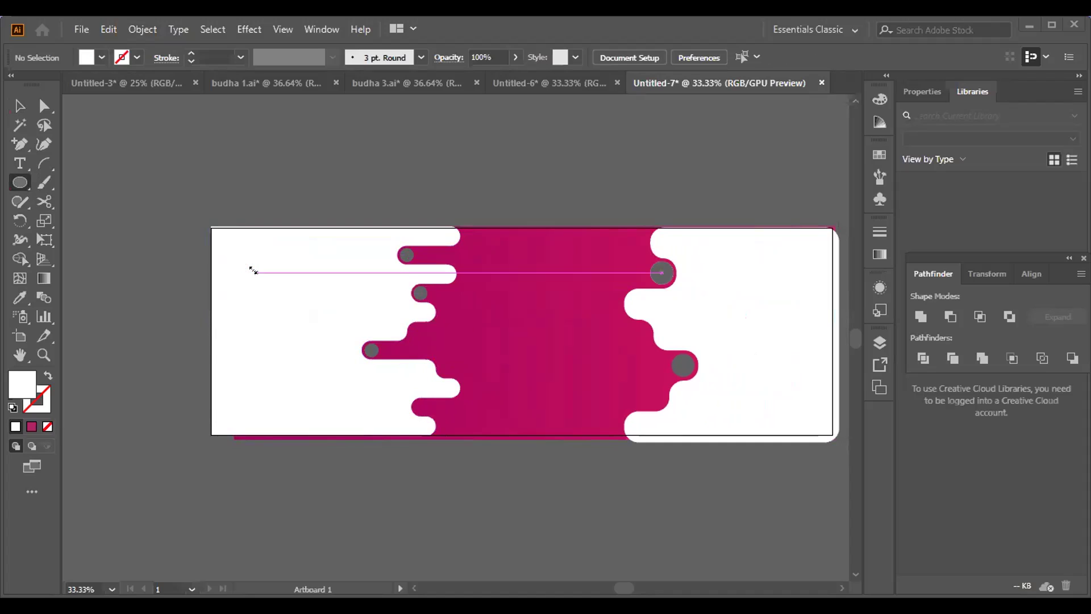
{"action": "mouse_move", "coordinate": [244, 262]}
{"action": "left_mouse_down"}
{"action": "mouse_move", "coordinate": [290, 276]}
{"action": "mouse_move", "coordinate": [316, 268]}
{"action": "left_mouse_up"}
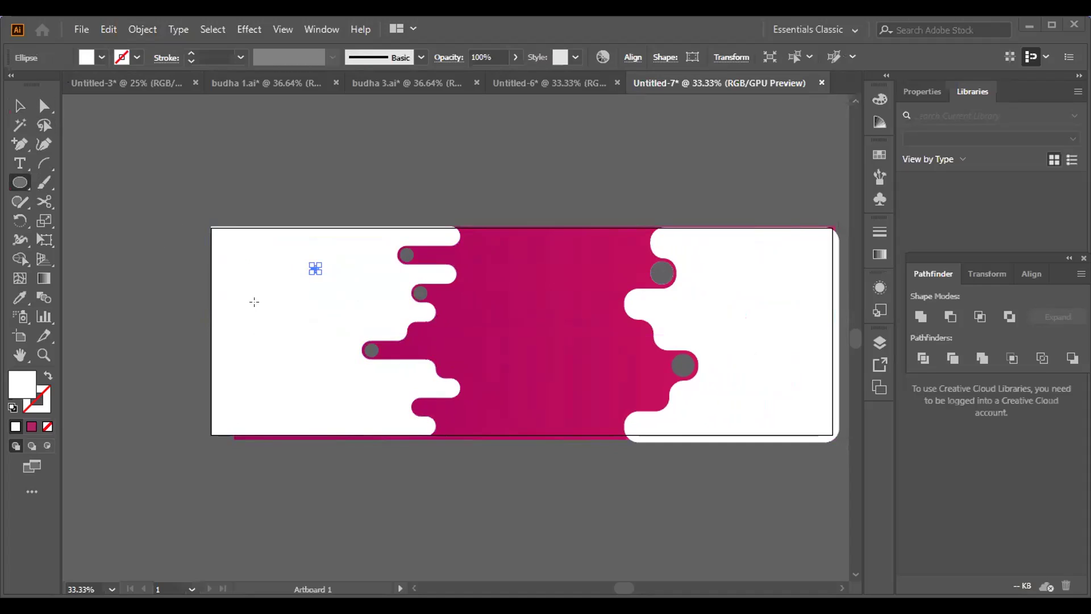
{"action": "left_click_drag", "start_coordinate": [260, 301], "coordinate": [337, 317]}
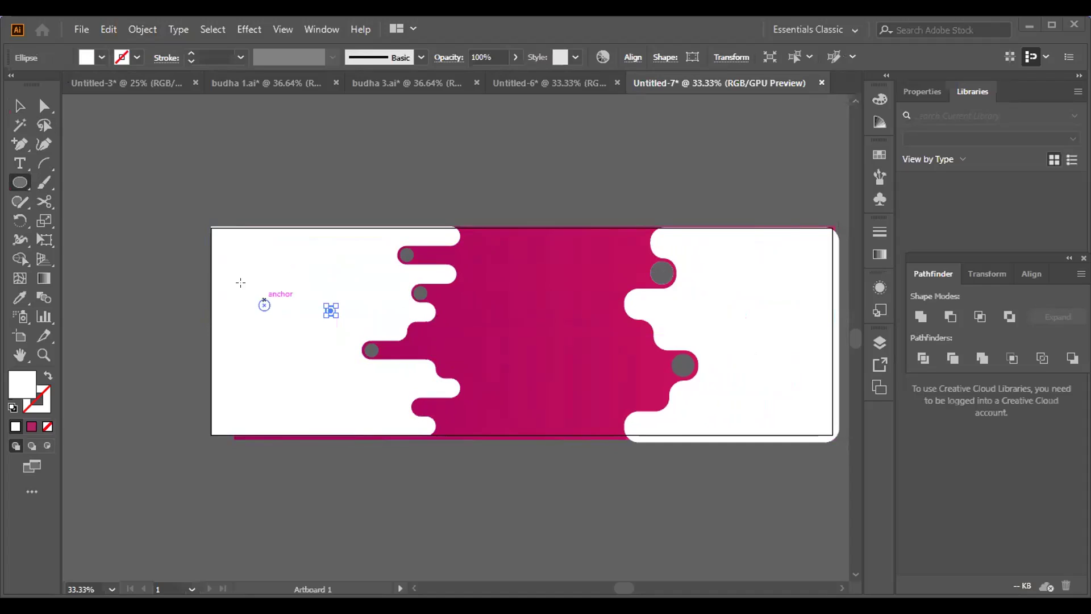
{"action": "left_click", "coordinate": [19, 108]}
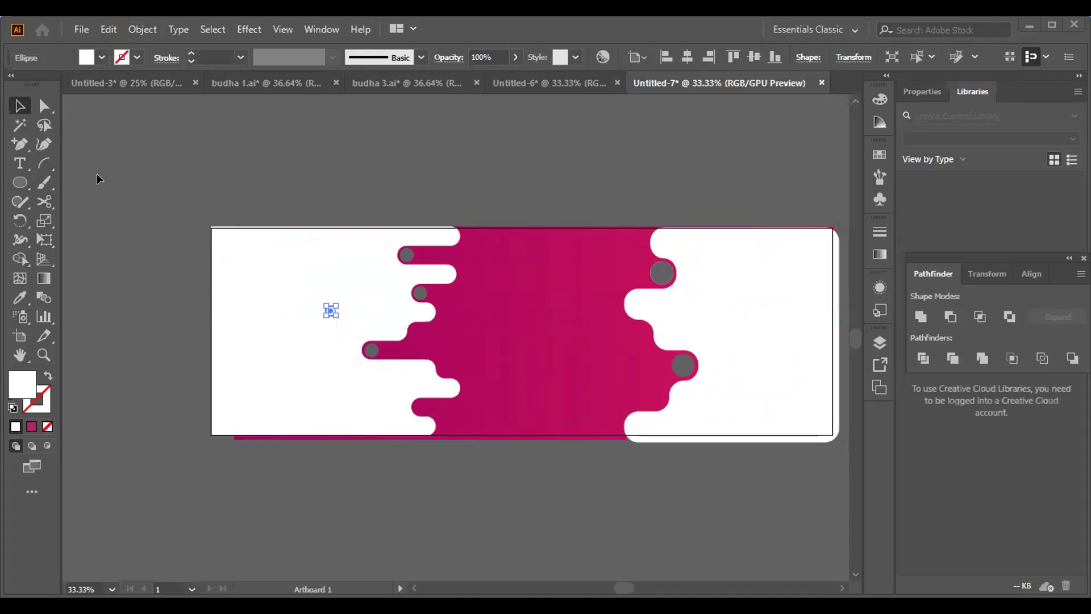
{"action": "left_click", "coordinate": [199, 311]}
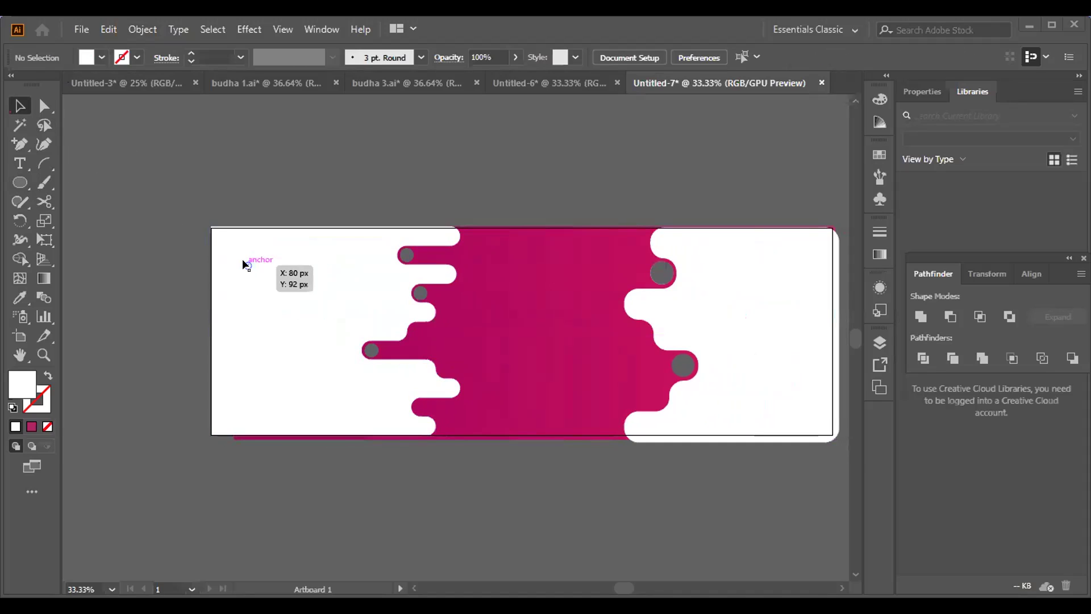
- Select the scattered white circles on the left-hand area to check them, and undo drawing them
{"action": "left_click_drag", "start_coordinate": [246, 239], "coordinate": [349, 380]}
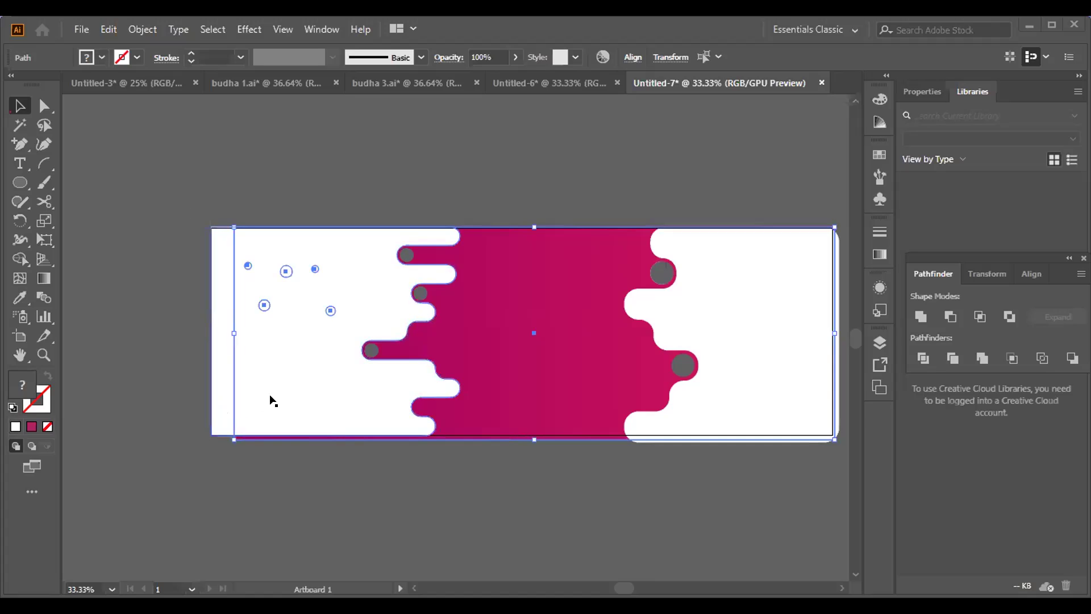
{"action": "left_click", "coordinate": [184, 452]}
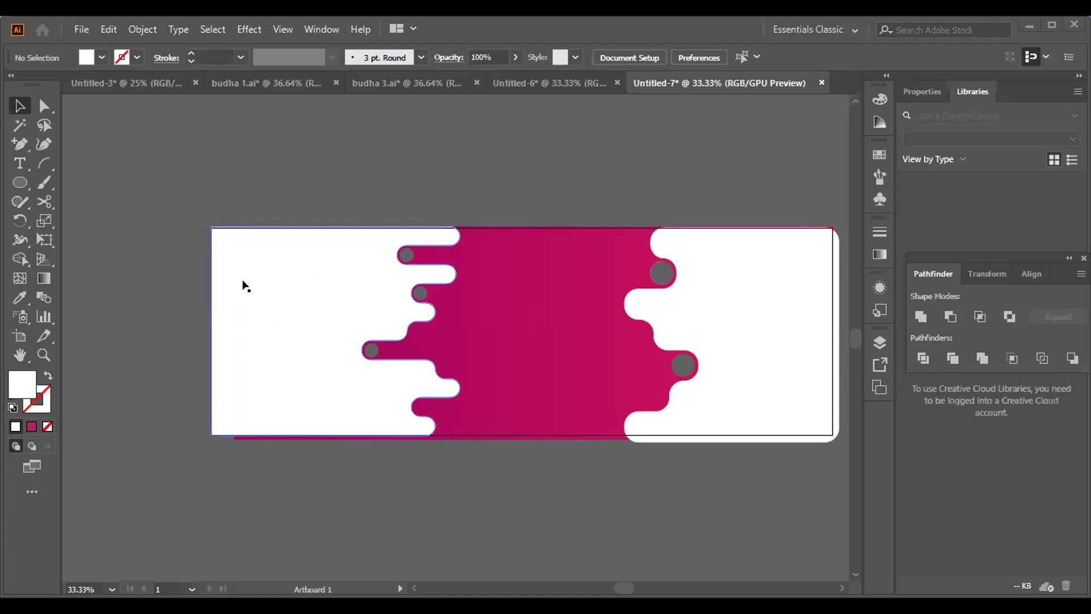
{"action": "left_click", "coordinate": [256, 320]}
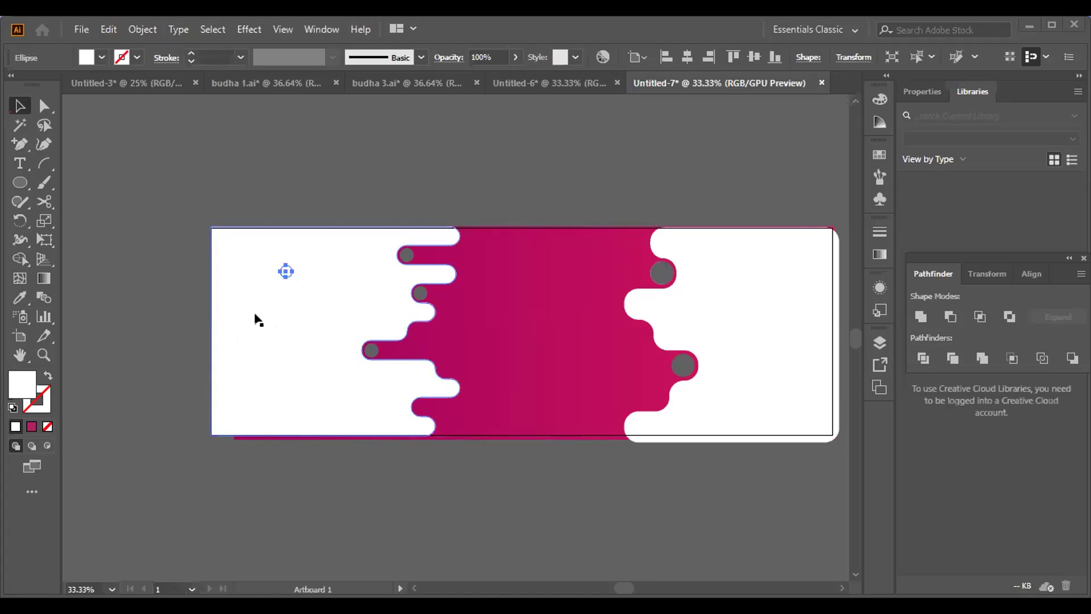
{"action": "key", "text": "ctrl+shift+a"}
{"action": "left_click", "coordinate": [255, 319]}
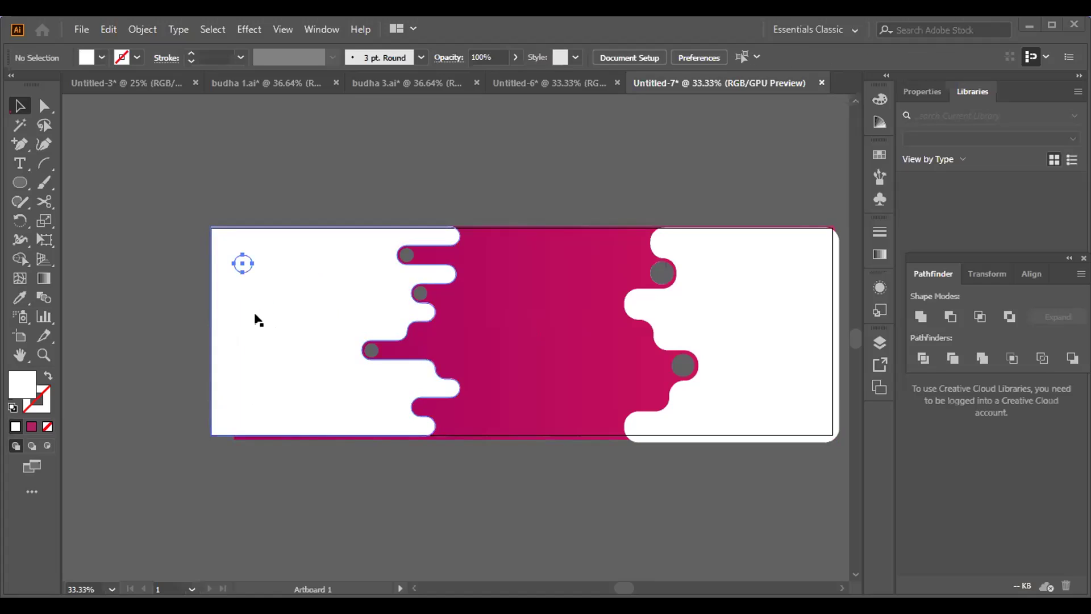
{"action": "key", "text": "ctrl+shift+a"}
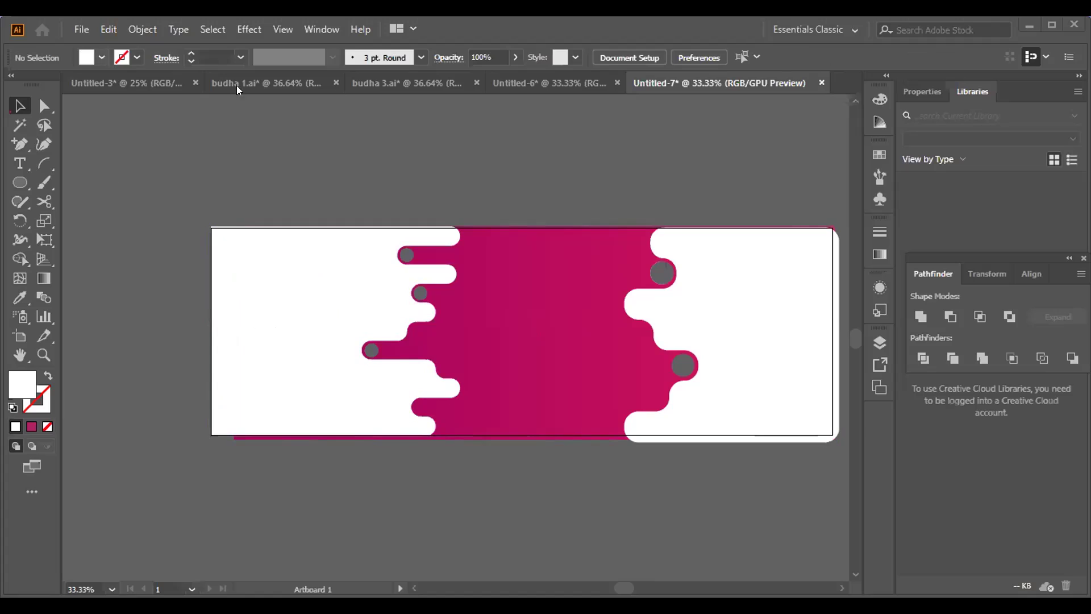
- Set the fill to black and scatter small dots and ellipses of varying sizes over the left-hand white drip shape
{"action": "left_click", "coordinate": [397, 28]}
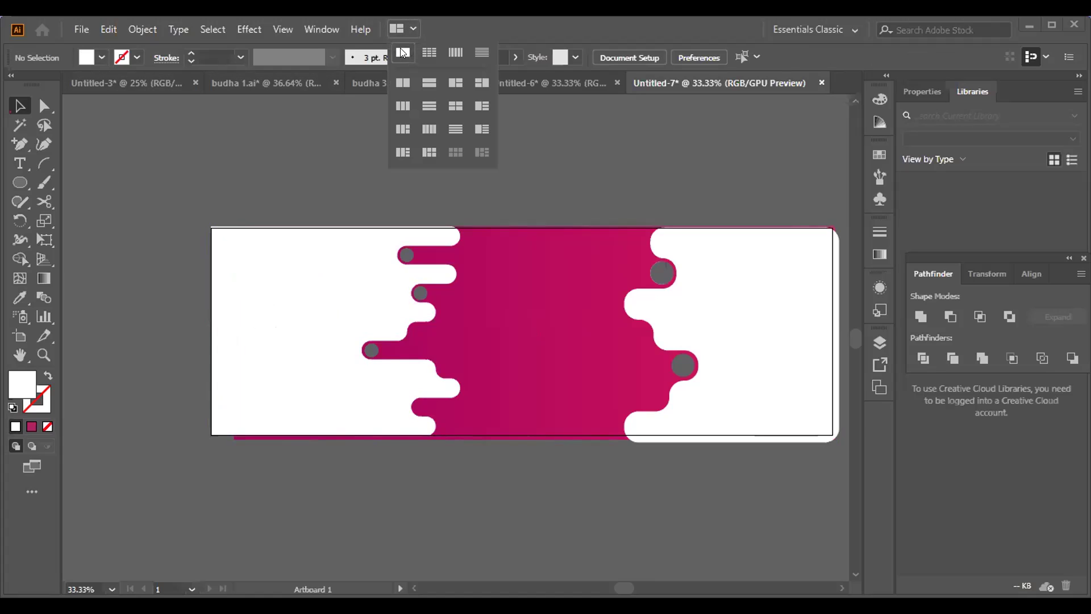
{"action": "left_click", "coordinate": [102, 57]}
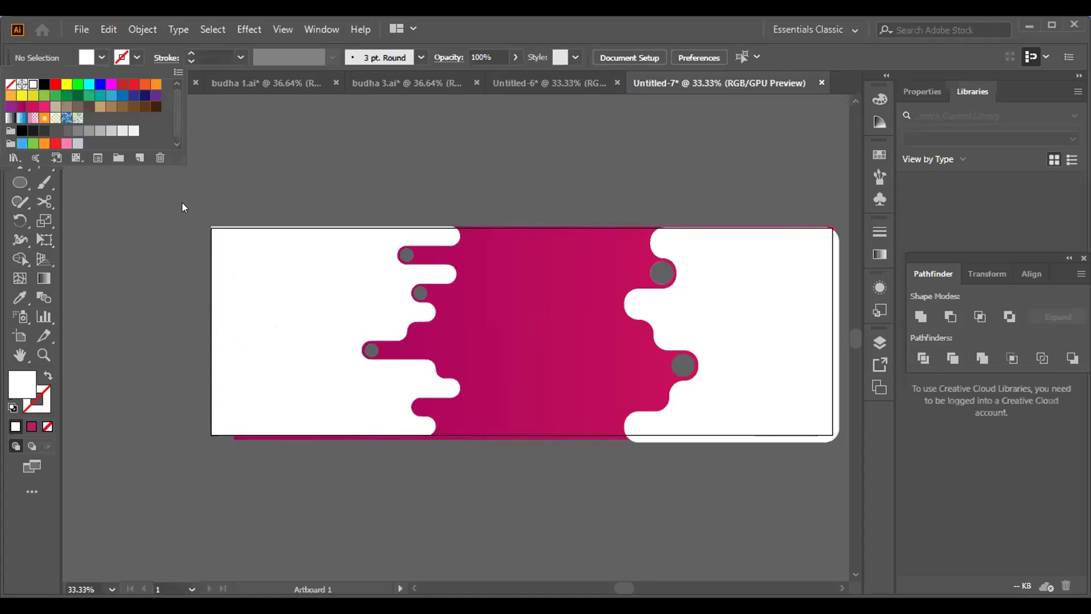
{"action": "left_click", "coordinate": [182, 203]}
{"action": "left_click", "coordinate": [102, 57]}
{"action": "left_click", "coordinate": [44, 85]}
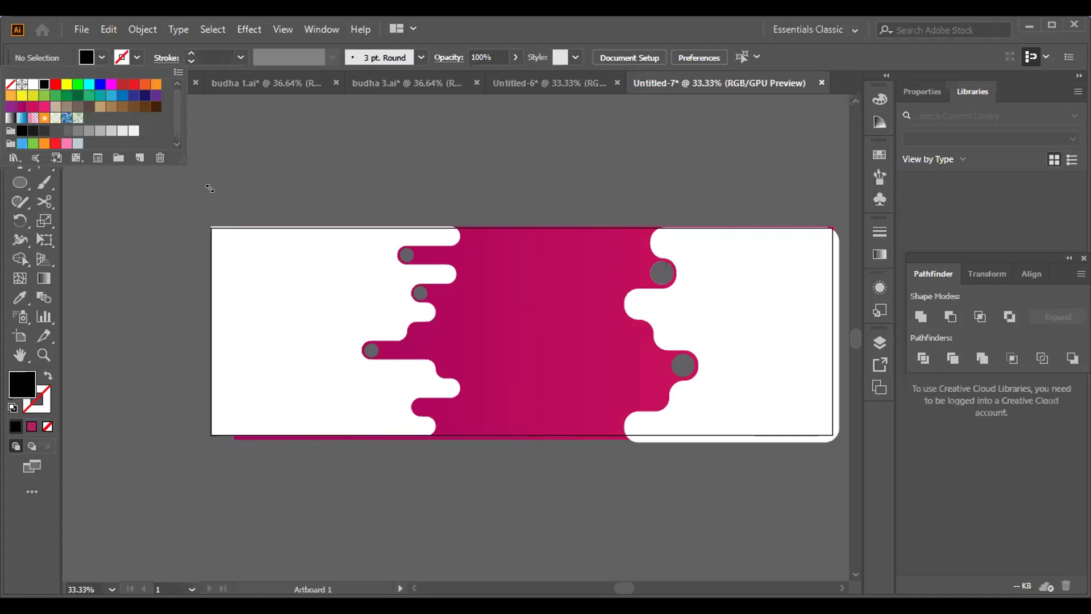
{"action": "key", "text": "Escape"}
{"action": "key", "text": "l"}
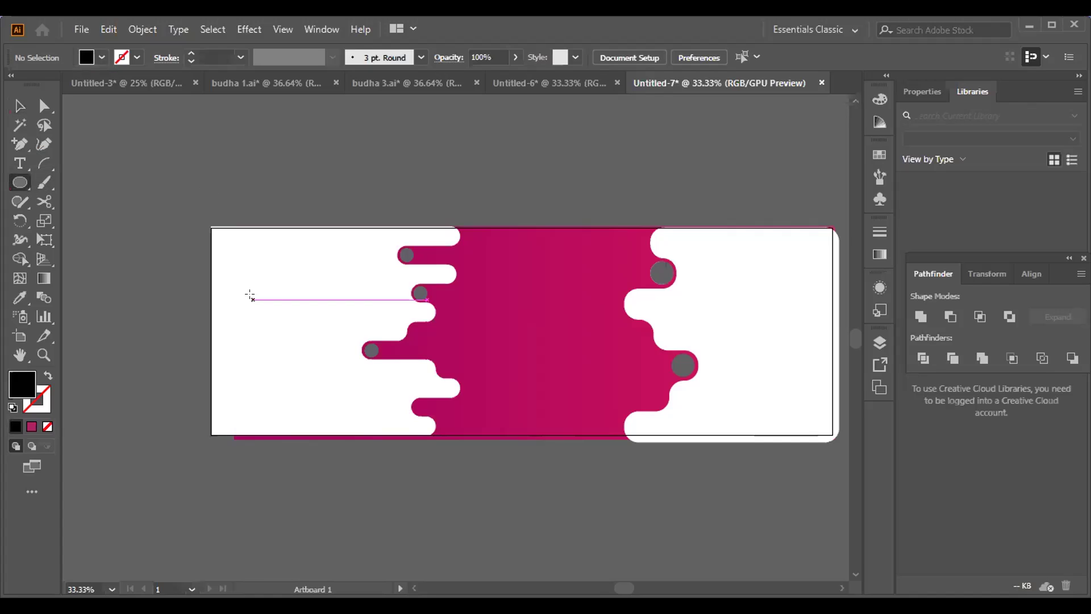
{"action": "mouse_move", "coordinate": [240, 255]}
{"action": "left_mouse_down"}
{"action": "mouse_move", "coordinate": [320, 266]}
{"action": "mouse_move", "coordinate": [313, 247]}
{"action": "mouse_move", "coordinate": [368, 253]}
{"action": "mouse_move", "coordinate": [381, 301]}
{"action": "mouse_move", "coordinate": [328, 294]}
{"action": "mouse_move", "coordinate": [248, 339]}
{"action": "mouse_move", "coordinate": [248, 320]}
{"action": "mouse_move", "coordinate": [333, 386]}
{"action": "left_mouse_up"}
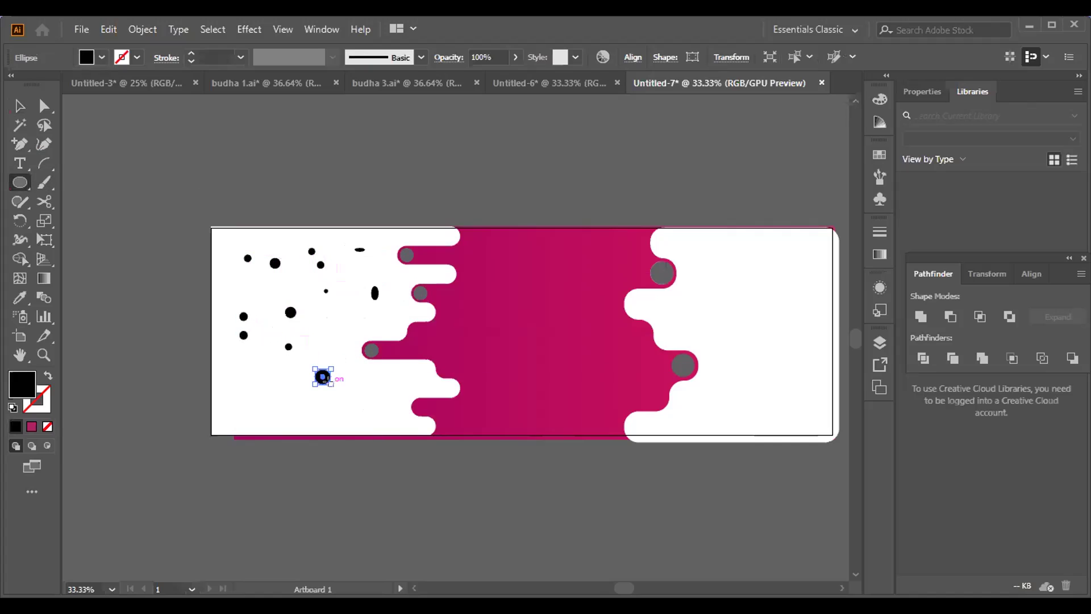
{"action": "left_click_drag", "start_coordinate": [327, 342], "coordinate": [383, 332]}
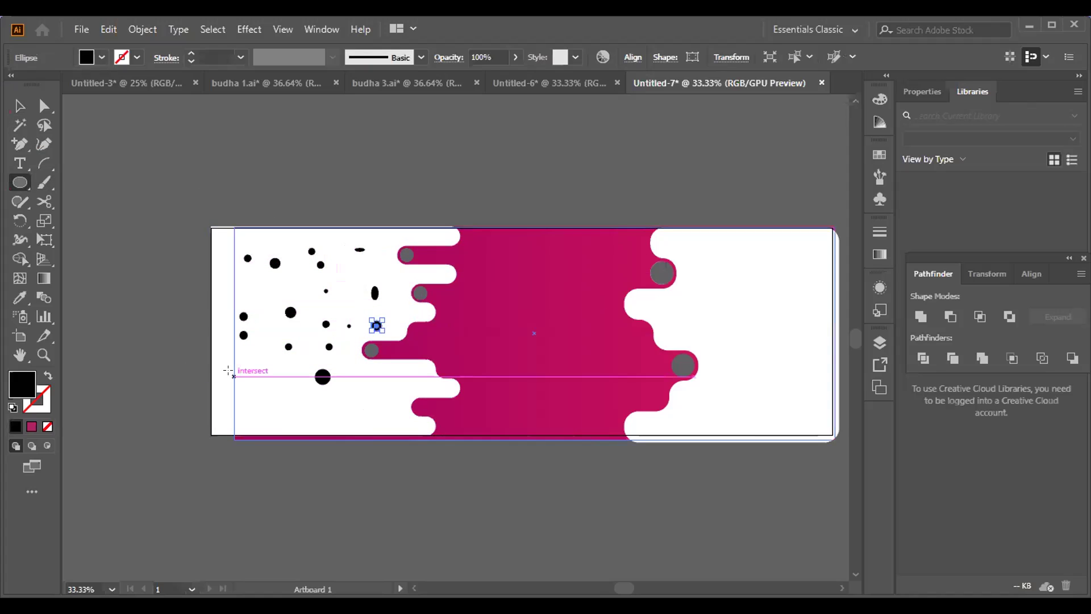
{"action": "mouse_move", "coordinate": [229, 375]}
{"action": "left_mouse_down"}
{"action": "mouse_move", "coordinate": [247, 383]}
{"action": "mouse_move", "coordinate": [244, 424]}
{"action": "mouse_move", "coordinate": [342, 421]}
{"action": "left_mouse_up"}
{"action": "mouse_move", "coordinate": [359, 398]}
{"action": "left_mouse_down"}
{"action": "mouse_move", "coordinate": [414, 396]}
{"action": "mouse_move", "coordinate": [392, 429]}
{"action": "left_mouse_up"}
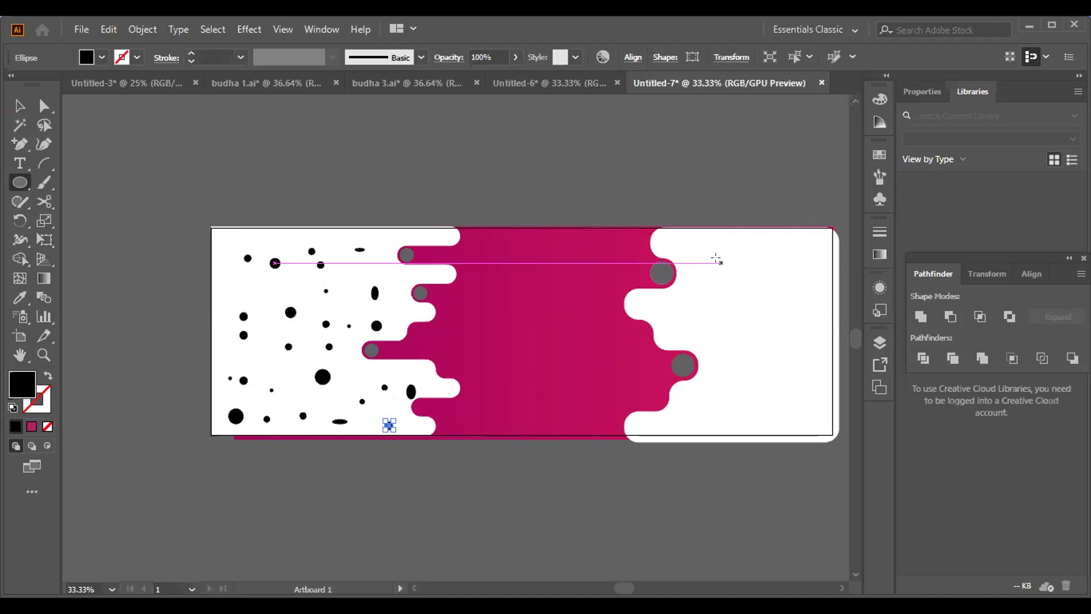
- Scatter small black dots and ellipses over the right-hand white drip shape, deleting the wide ellipse beside the lower grey circle
{"action": "left_click_drag", "start_coordinate": [684, 251], "coordinate": [726, 260]}
{"action": "mouse_move", "coordinate": [695, 292]}
{"action": "left_mouse_down"}
{"action": "mouse_move", "coordinate": [687, 325]}
{"action": "mouse_move", "coordinate": [718, 361]}
{"action": "left_mouse_up"}
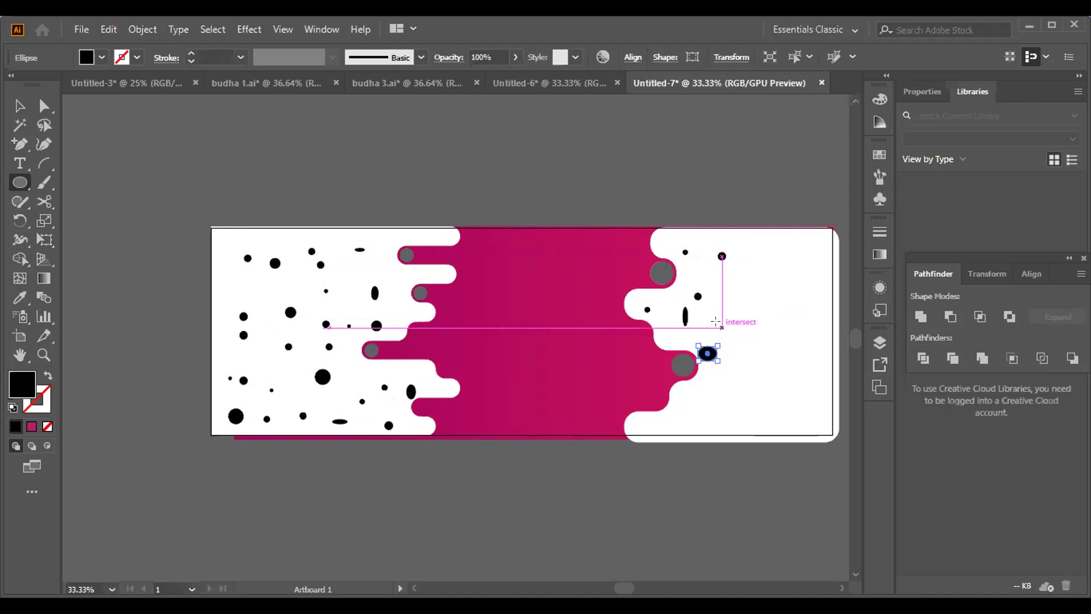
{"action": "key", "text": "Delete"}
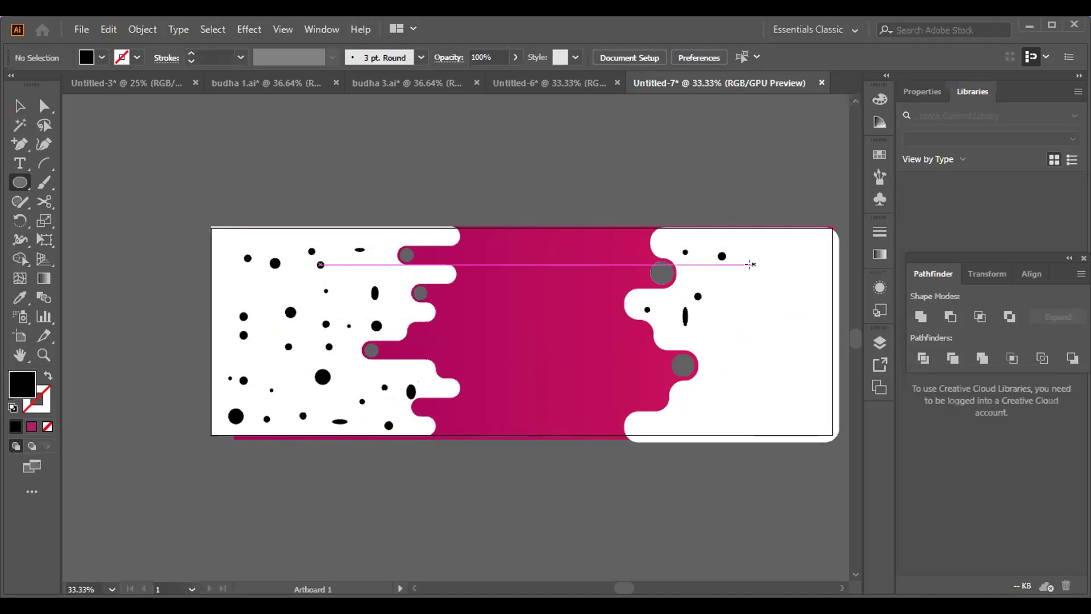
{"action": "mouse_move", "coordinate": [746, 279]}
{"action": "left_mouse_down"}
{"action": "mouse_move", "coordinate": [798, 283]}
{"action": "mouse_move", "coordinate": [795, 307]}
{"action": "mouse_move", "coordinate": [734, 330]}
{"action": "mouse_move", "coordinate": [724, 382]}
{"action": "mouse_move", "coordinate": [805, 392]}
{"action": "left_mouse_up"}
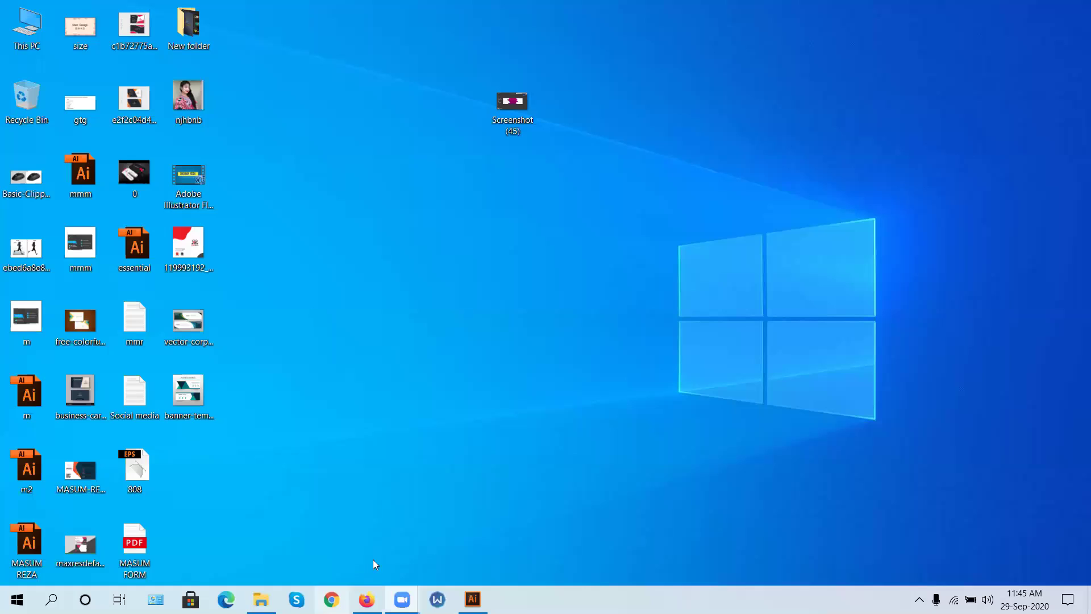
- Switch to Firefox and replay the closing part of the "Create Banner Design (9)" YouTube tutorial to study the finished banner
{"action": "mouse_move", "coordinate": [368, 598]}
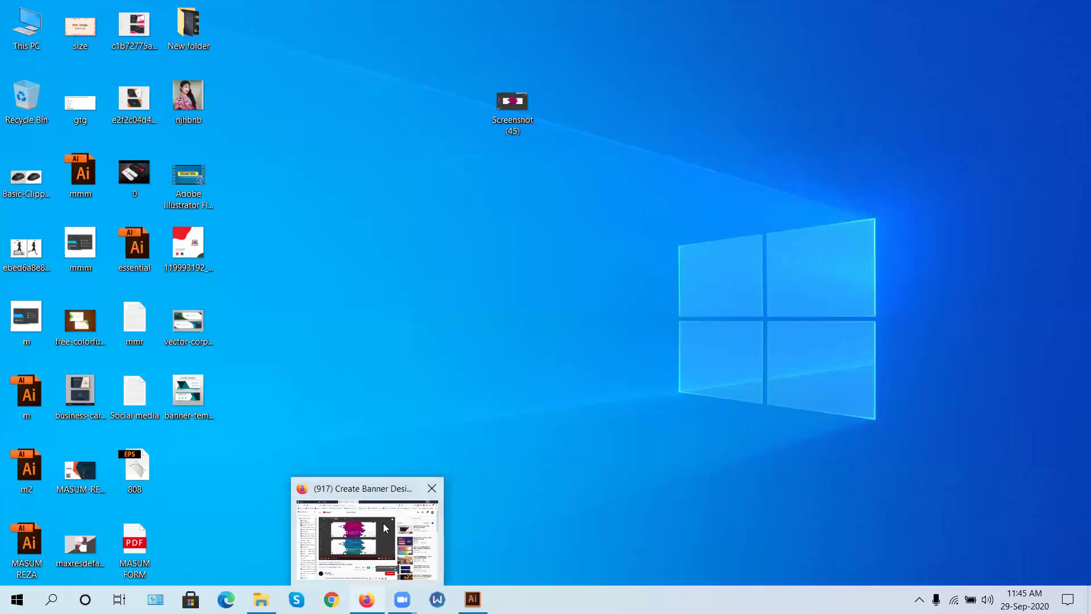
{"action": "left_click", "coordinate": [385, 526]}
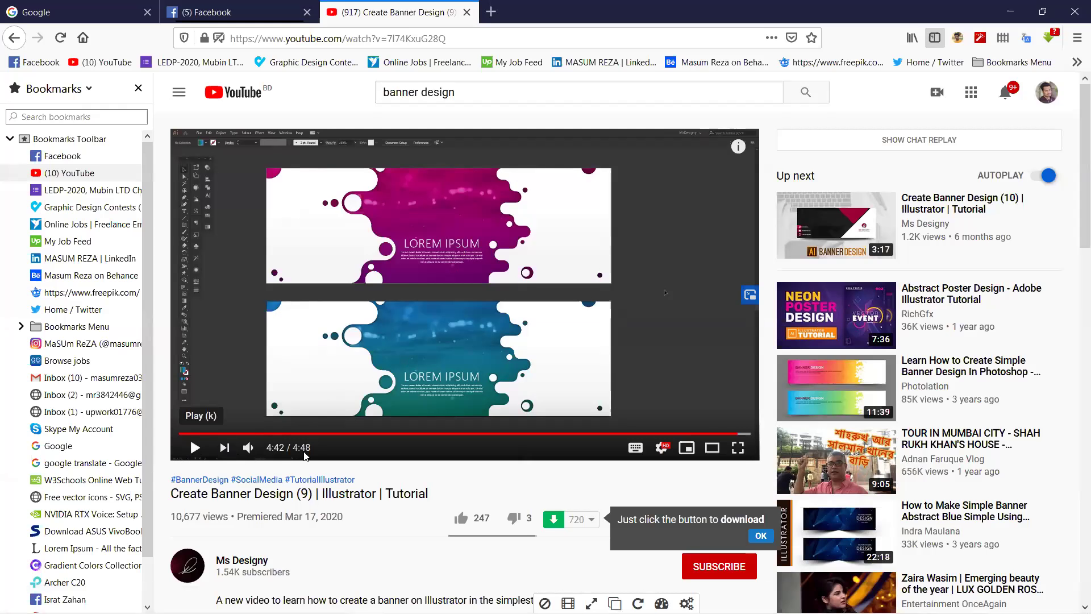
{"action": "mouse_move", "coordinate": [250, 452]}
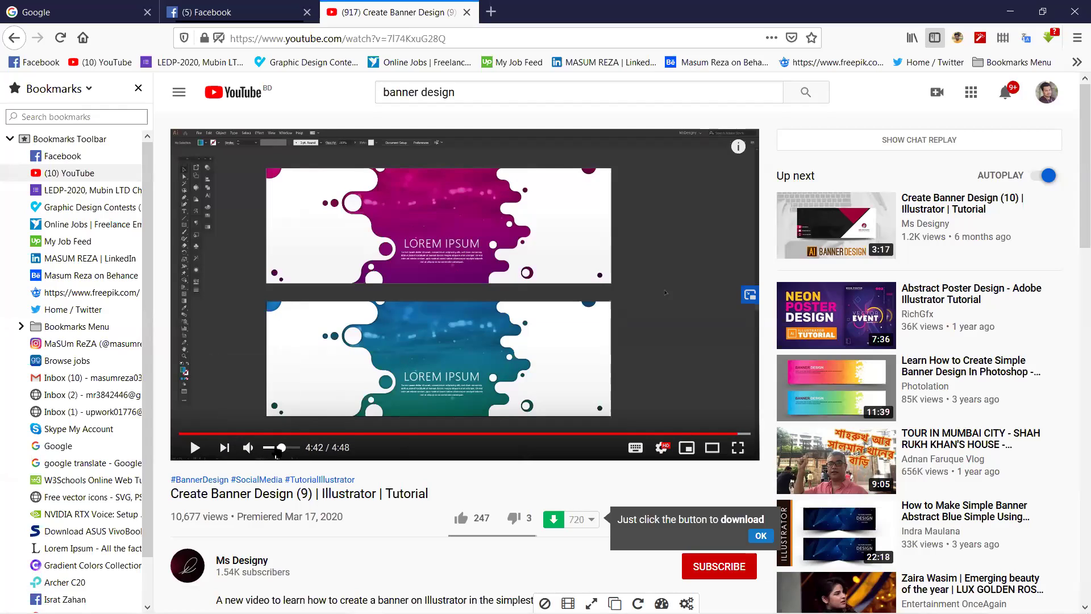
{"action": "left_click", "coordinate": [194, 447]}
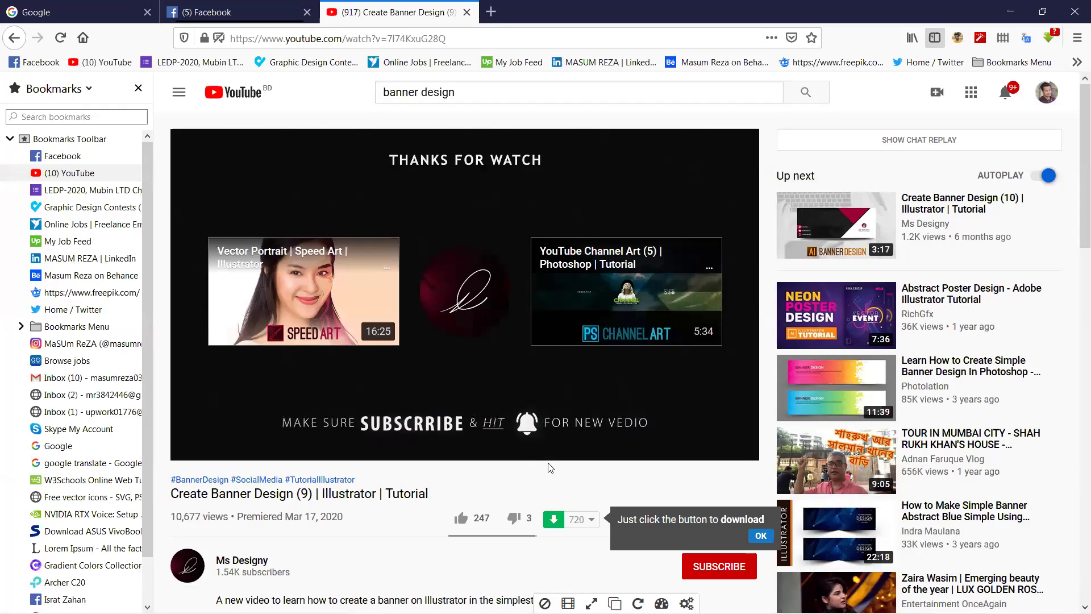
{"action": "key", "text": "Left"}
{"action": "key", "text": "Left"}
{"action": "key", "text": "Left"}
{"action": "key", "text": "Left"}
{"action": "key", "text": "Left"}
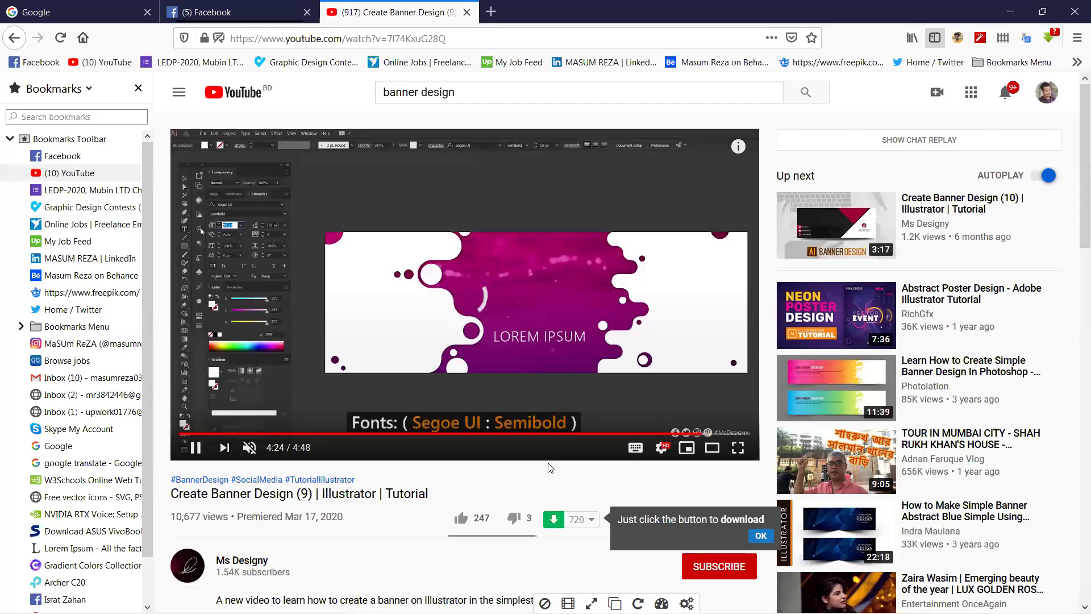
{"action": "key", "text": "Left"}
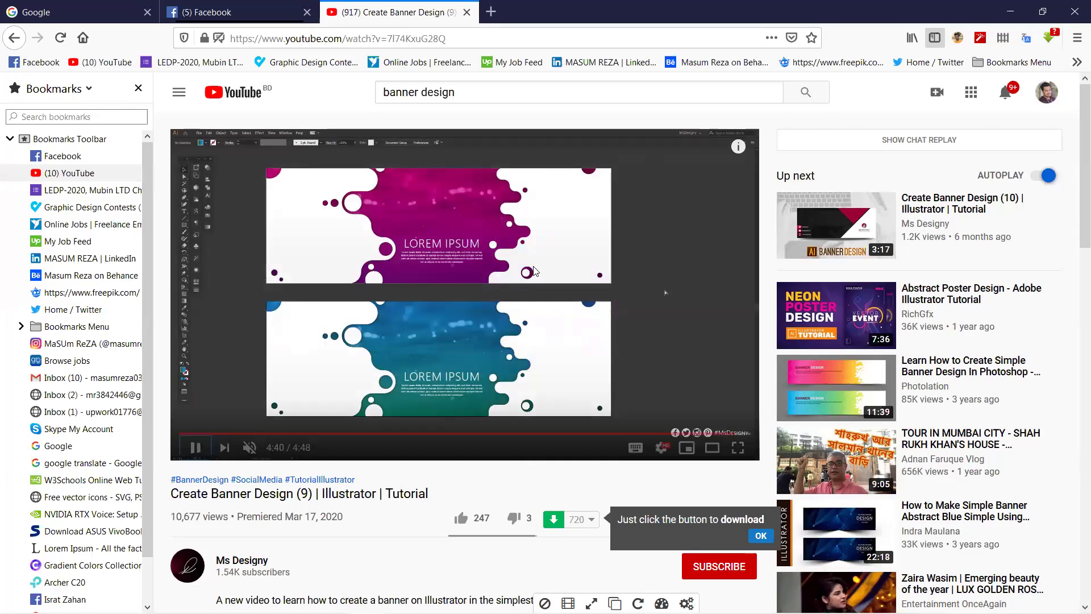
- Switch to the Facebook page, browse the account's own profile posts, and examine the August 10 profile picture with the paint-drip effect
{"action": "left_click", "coordinate": [240, 6]}
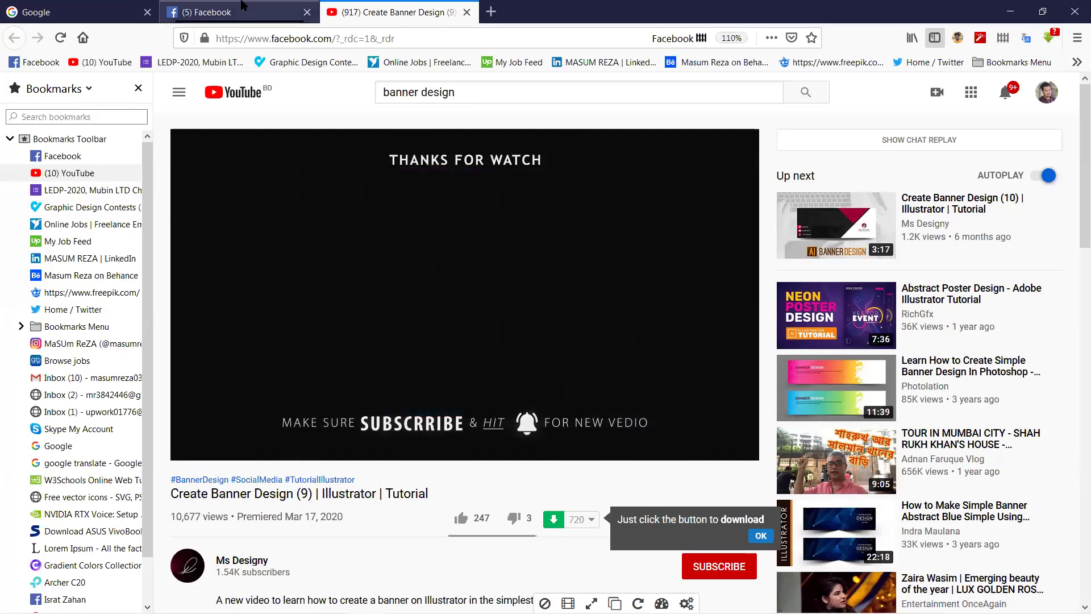
{"action": "scroll", "coordinate": [596, 339], "scroll_direction": "down", "scroll_amount": 12}
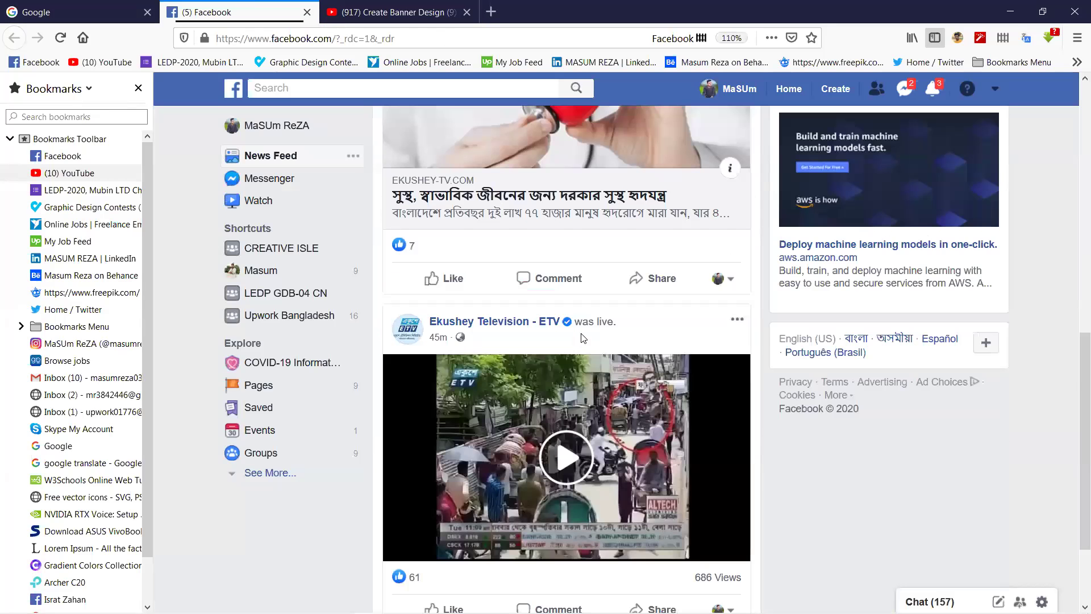
{"action": "left_click", "coordinate": [737, 90]}
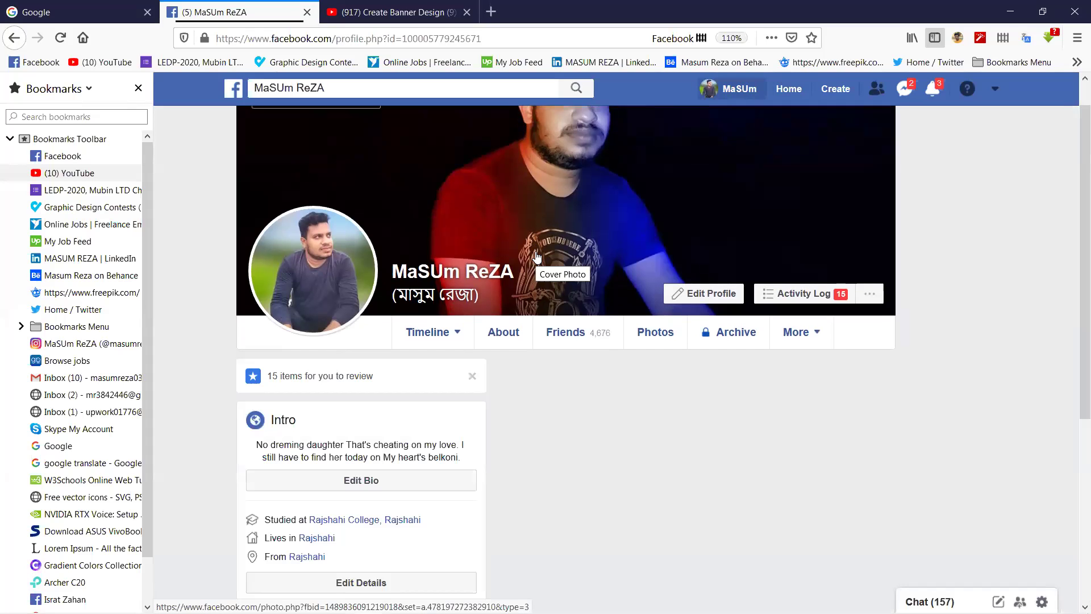
{"action": "scroll", "coordinate": [537, 257], "scroll_direction": "down", "scroll_amount": 5}
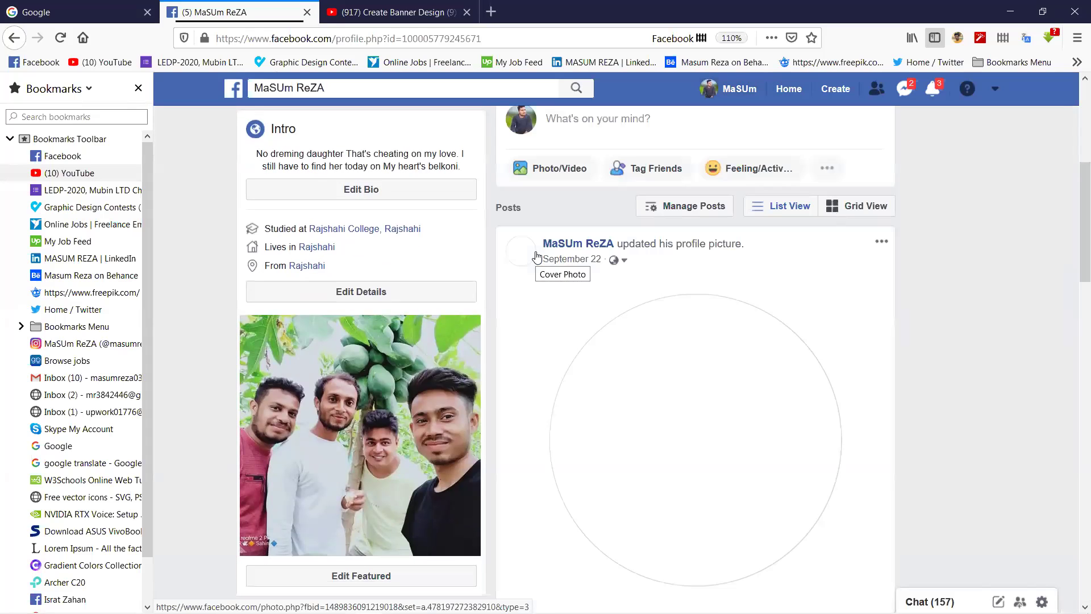
{"action": "scroll", "coordinate": [536, 257], "scroll_direction": "down", "scroll_amount": 15}
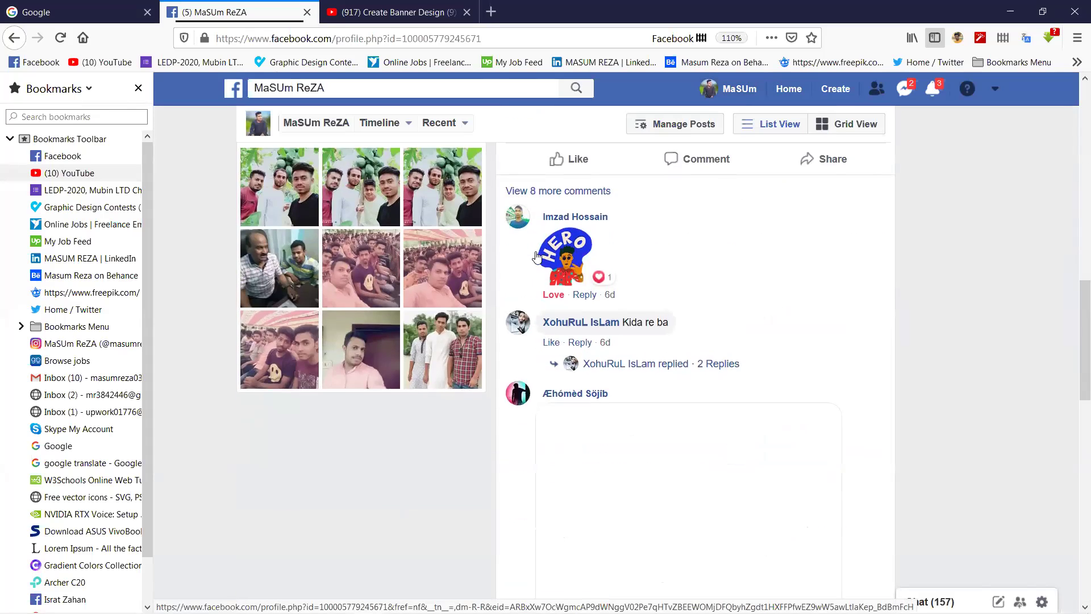
{"action": "scroll", "coordinate": [537, 257], "scroll_direction": "down", "scroll_amount": 8}
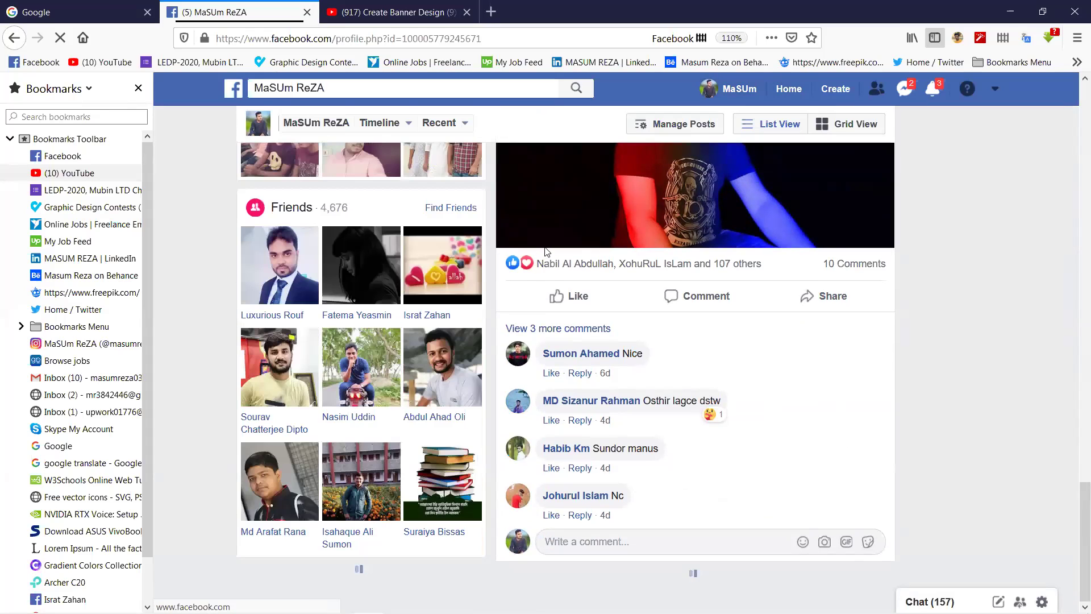
{"action": "scroll", "coordinate": [547, 250], "scroll_direction": "down", "scroll_amount": 10}
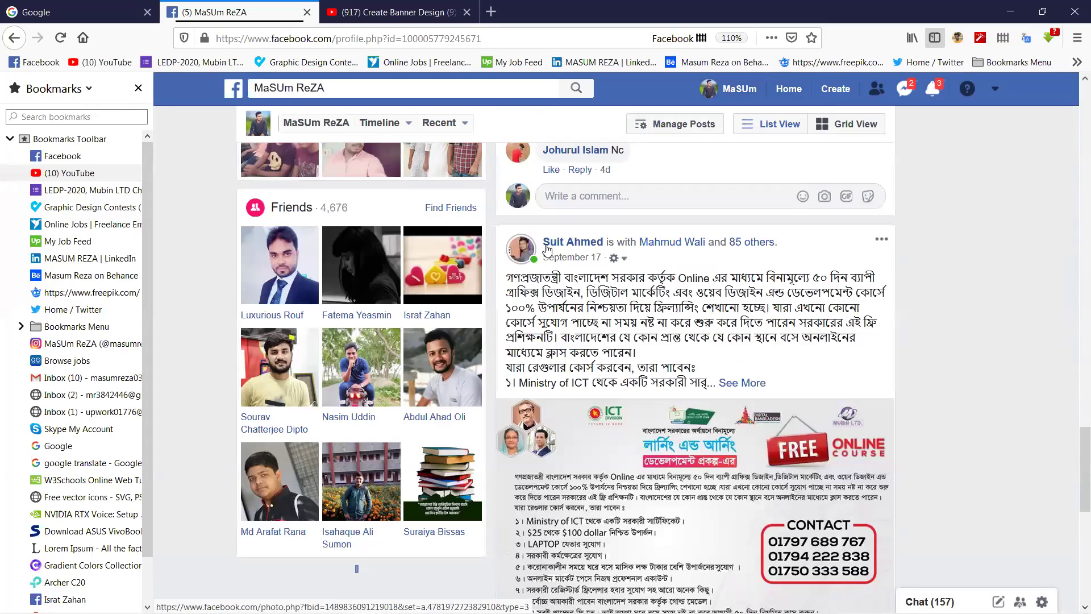
{"action": "scroll", "coordinate": [549, 248], "scroll_direction": "down", "scroll_amount": 10}
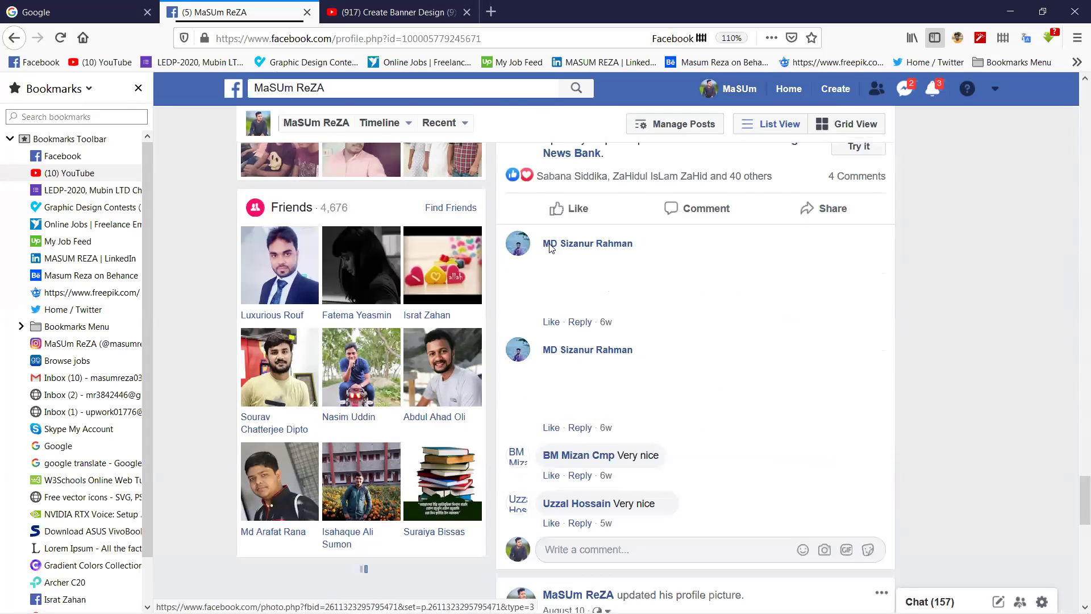
{"action": "scroll", "coordinate": [551, 249], "scroll_direction": "up", "scroll_amount": 5}
{"action": "scroll", "coordinate": [552, 248], "scroll_direction": "down", "scroll_amount": 9}
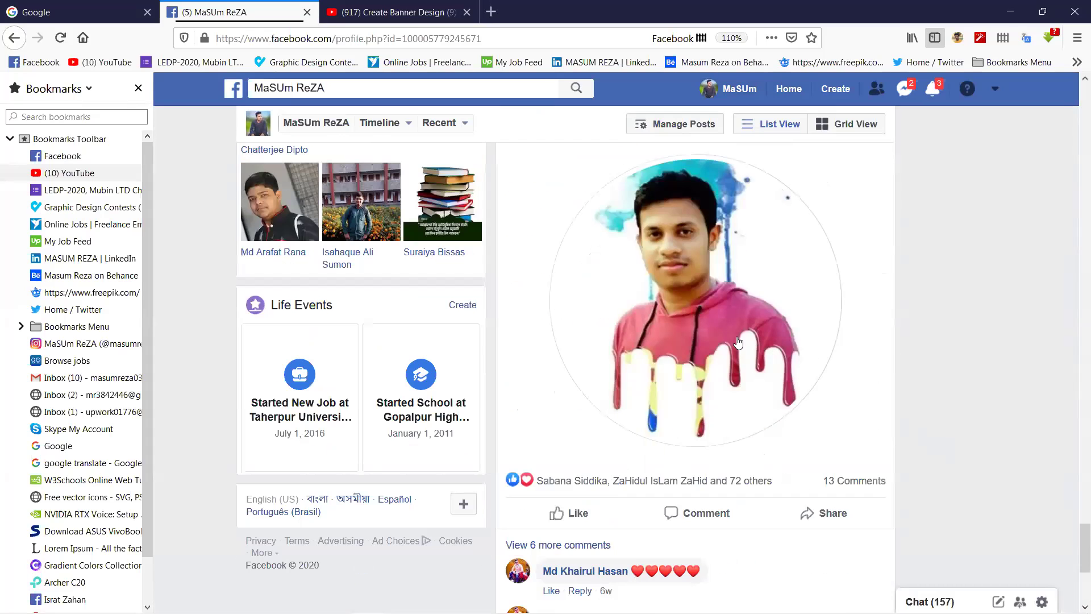
{"action": "left_click", "coordinate": [737, 342]}
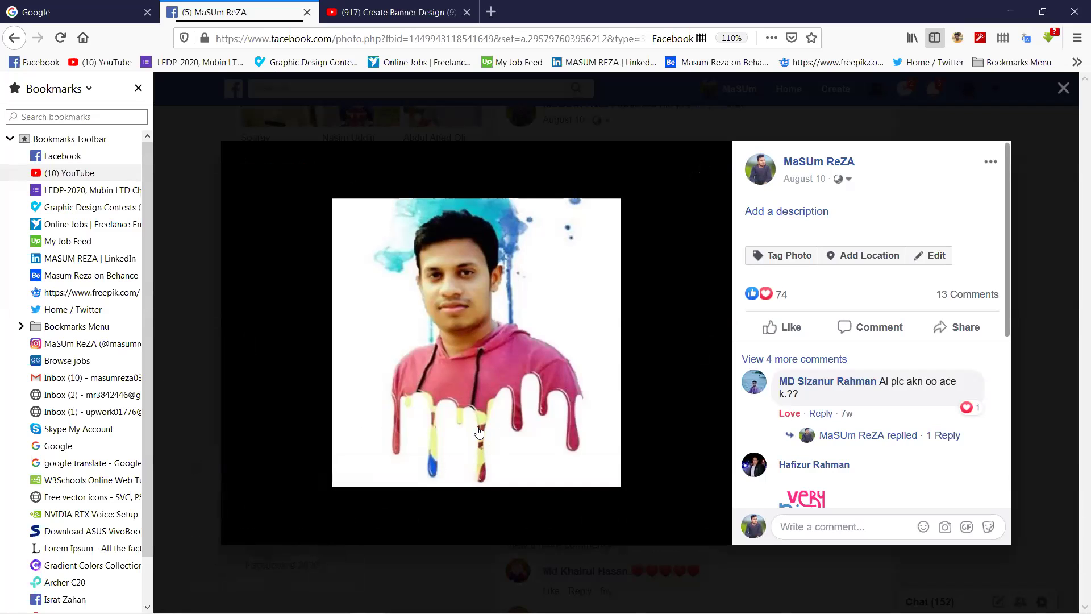
{"action": "left_click", "coordinate": [1063, 88]}
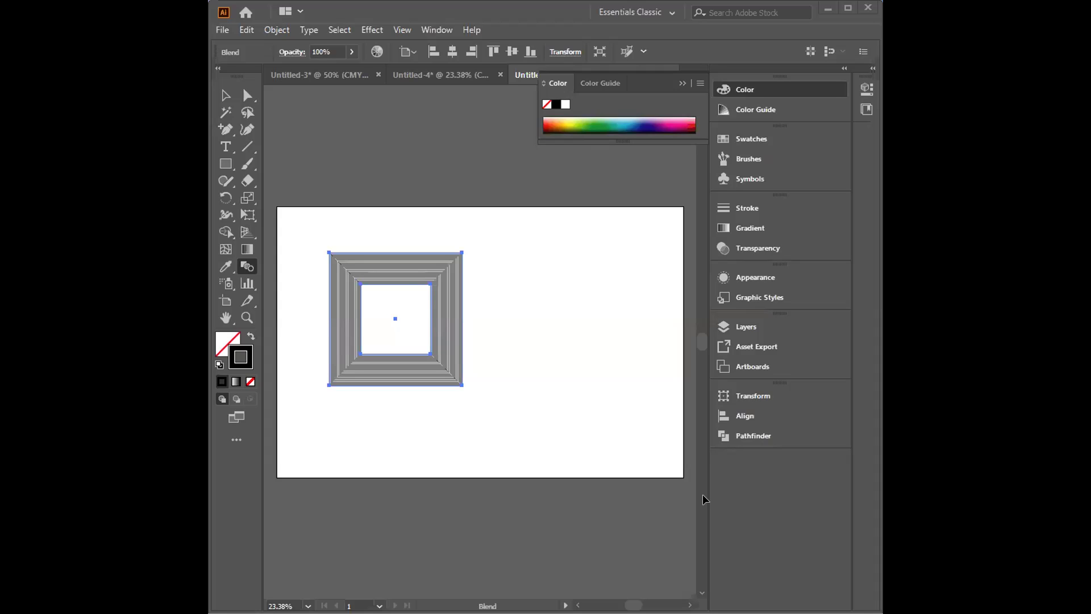
- Switch to Illustrator and draw a square about 445 px wide beside the grey blended square on the Untitled-5 artboard
{"action": "key", "text": "super+Up"}
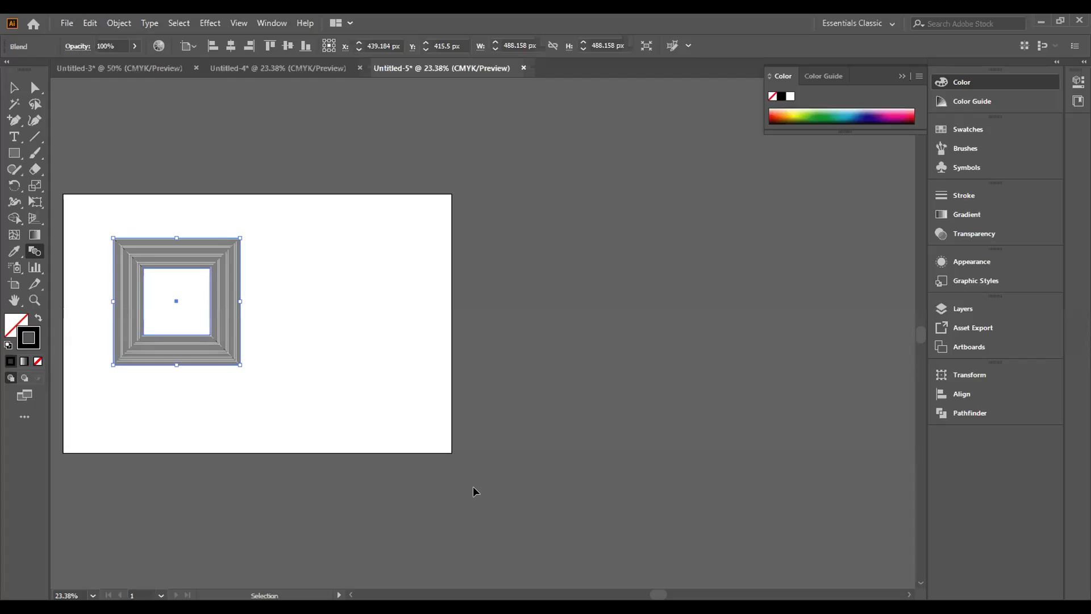
{"action": "left_click", "coordinate": [475, 428]}
{"action": "left_click", "coordinate": [432, 364]}
{"action": "key", "text": "space"}
{"action": "left_click_drag", "start_coordinate": [358, 269], "coordinate": [536, 405]}
{"action": "left_click_drag", "start_coordinate": [314, 209], "coordinate": [301, 201]}
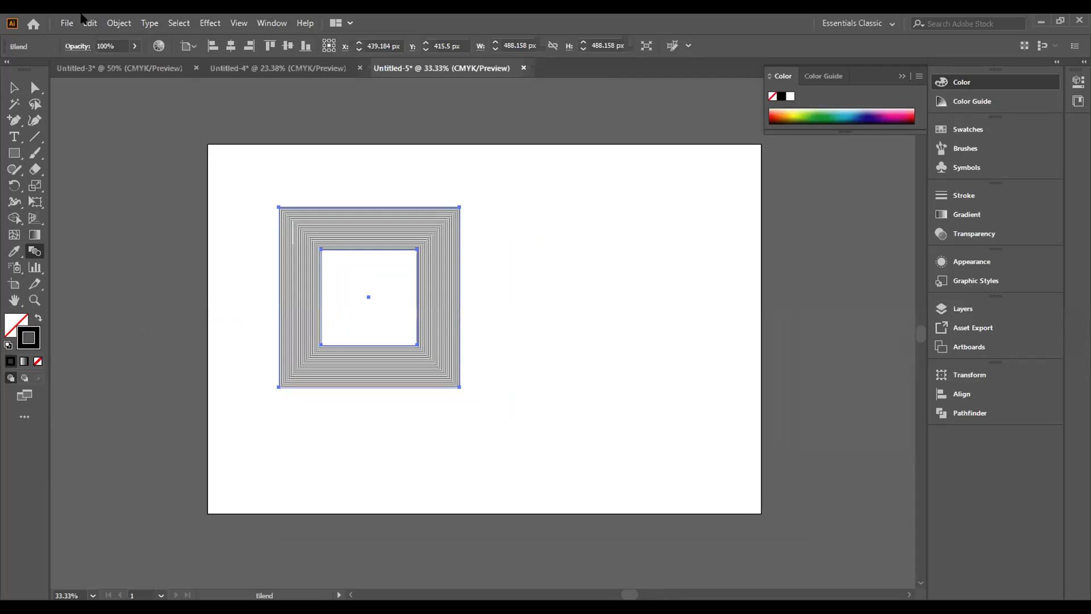
{"action": "left_click", "coordinate": [14, 153]}
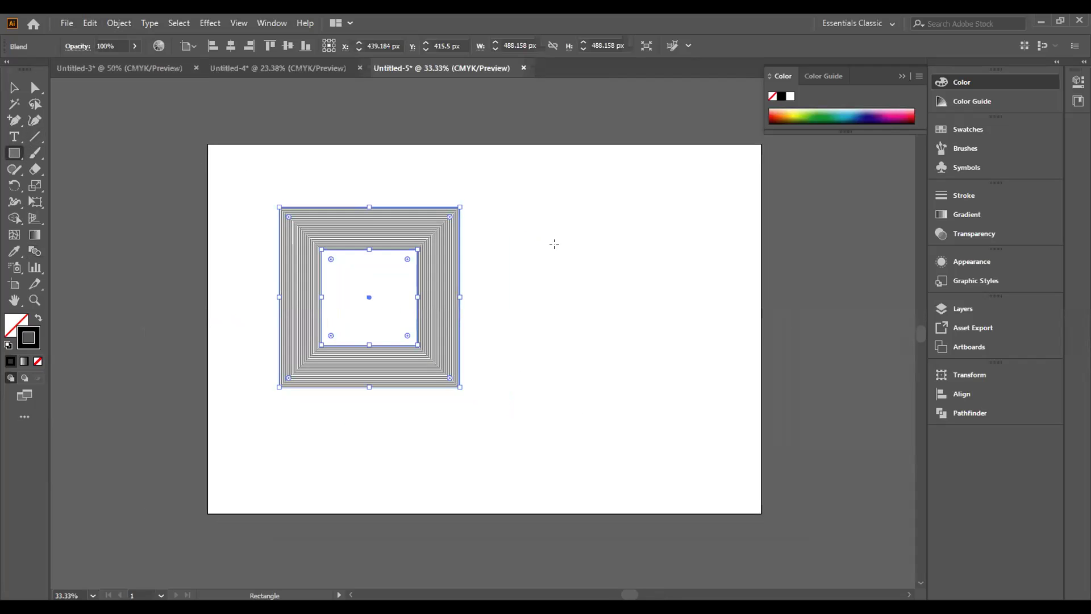
{"action": "left_click_drag", "start_coordinate": [532, 208], "coordinate": [697, 371]}
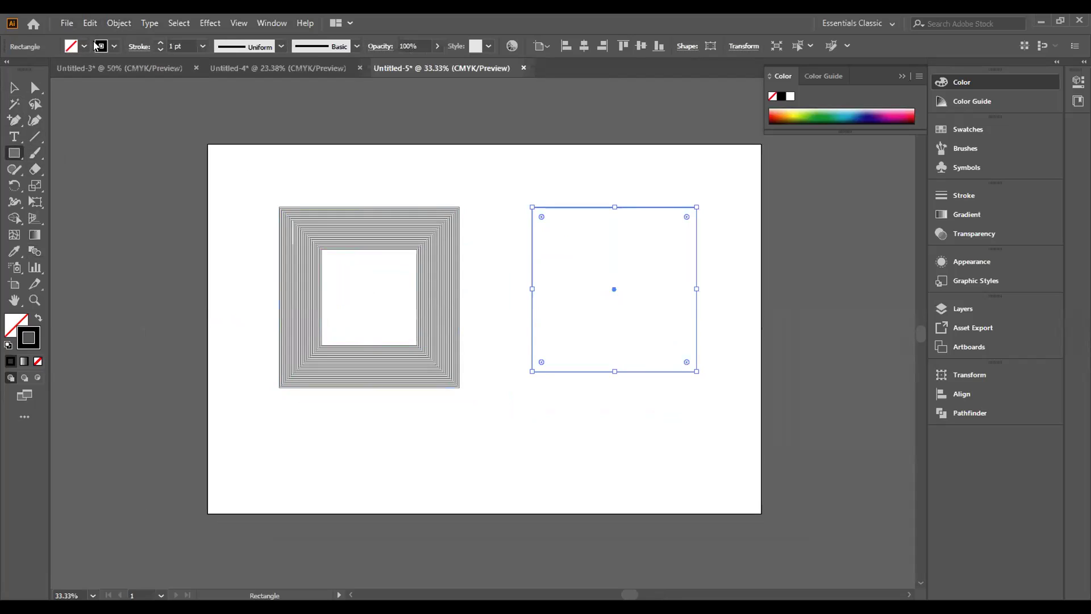
- Increase the new square's stroke weight to 5 pt
{"action": "left_click", "coordinate": [160, 44]}
{"action": "left_click", "coordinate": [161, 44]}
{"action": "left_click", "coordinate": [161, 44]}
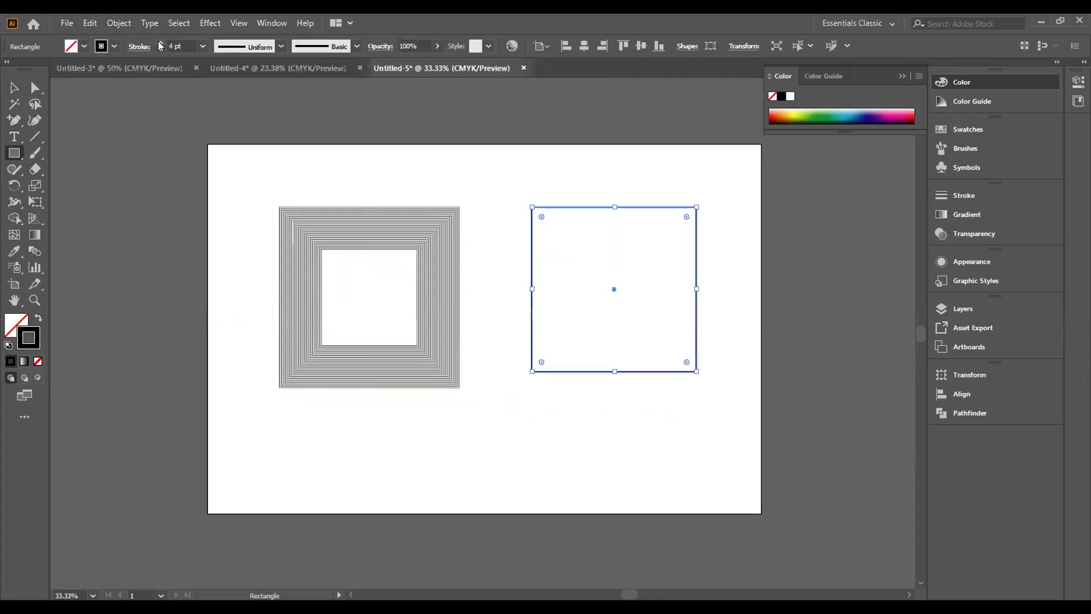
{"action": "left_click", "coordinate": [160, 44]}
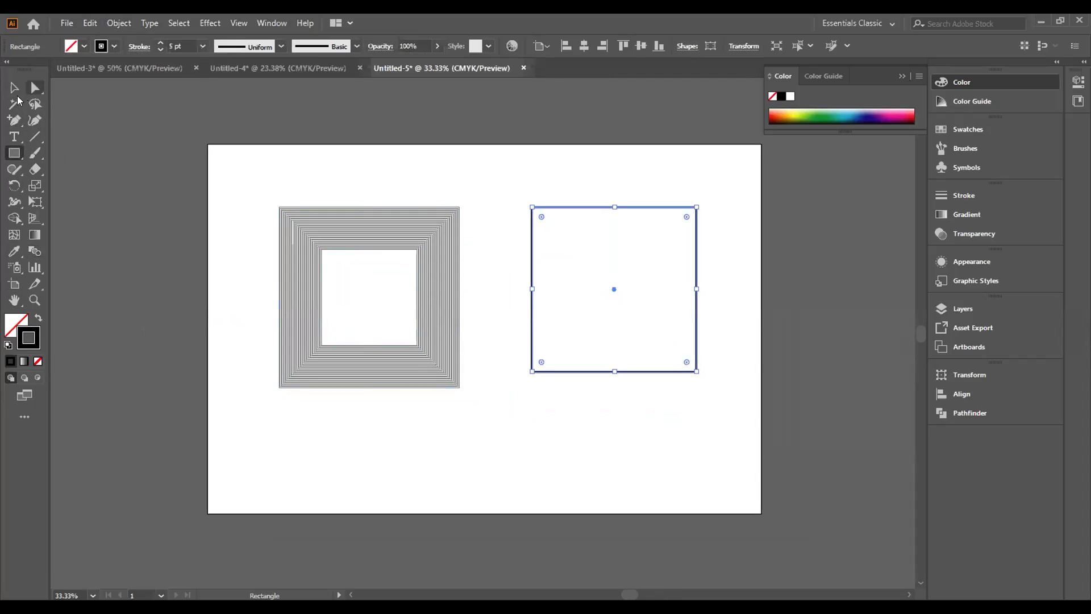
- Create a scaled-down concentric copy of the square and shrink it to roughly a third of the outer square's width
{"action": "left_click", "coordinate": [15, 93]}
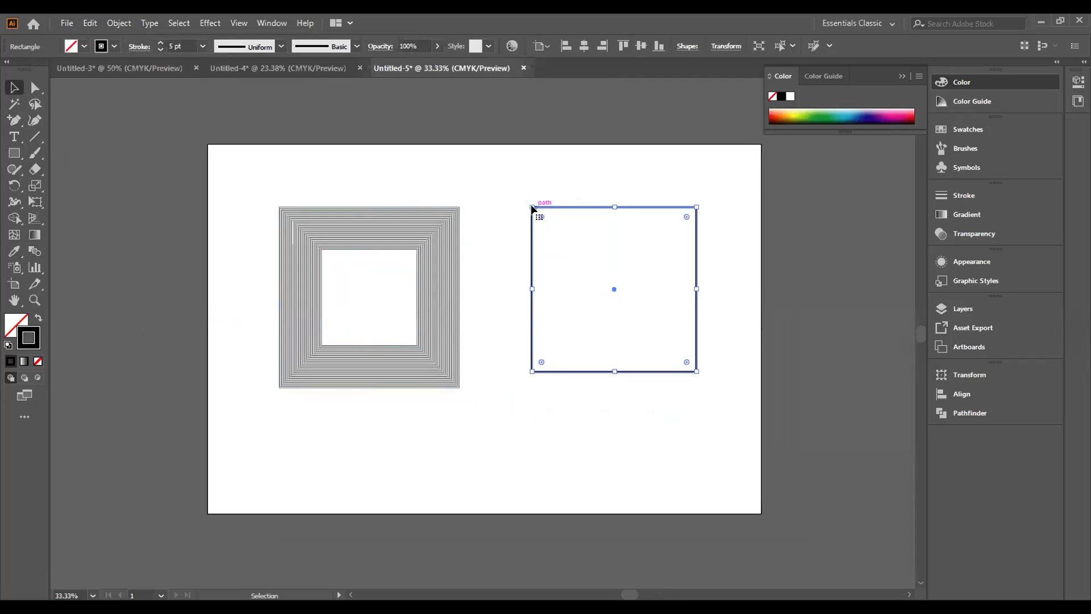
{"action": "key", "text": "a"}
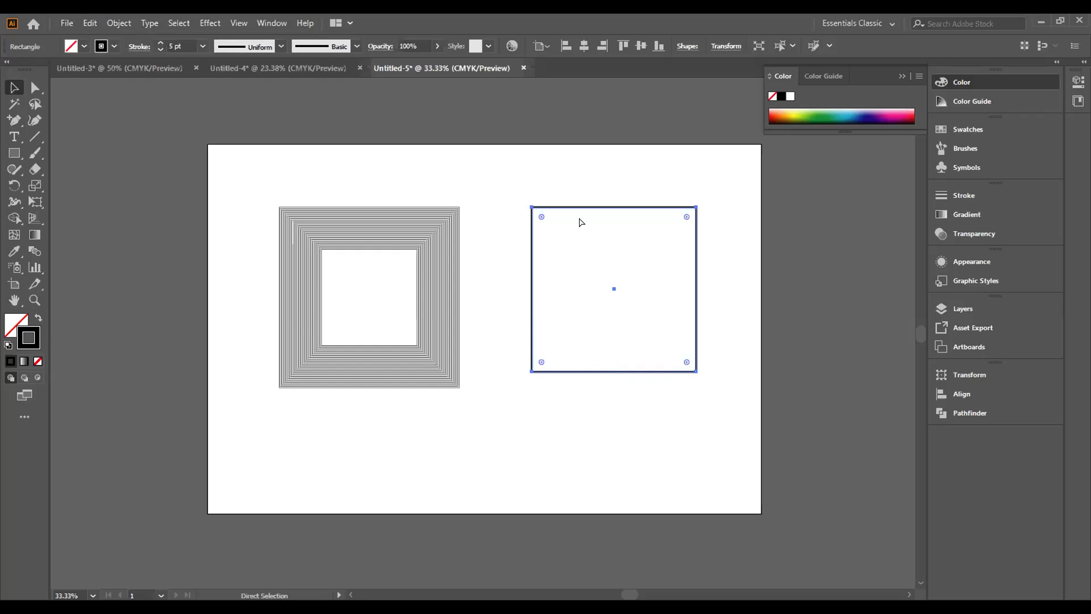
{"action": "key", "text": "v"}
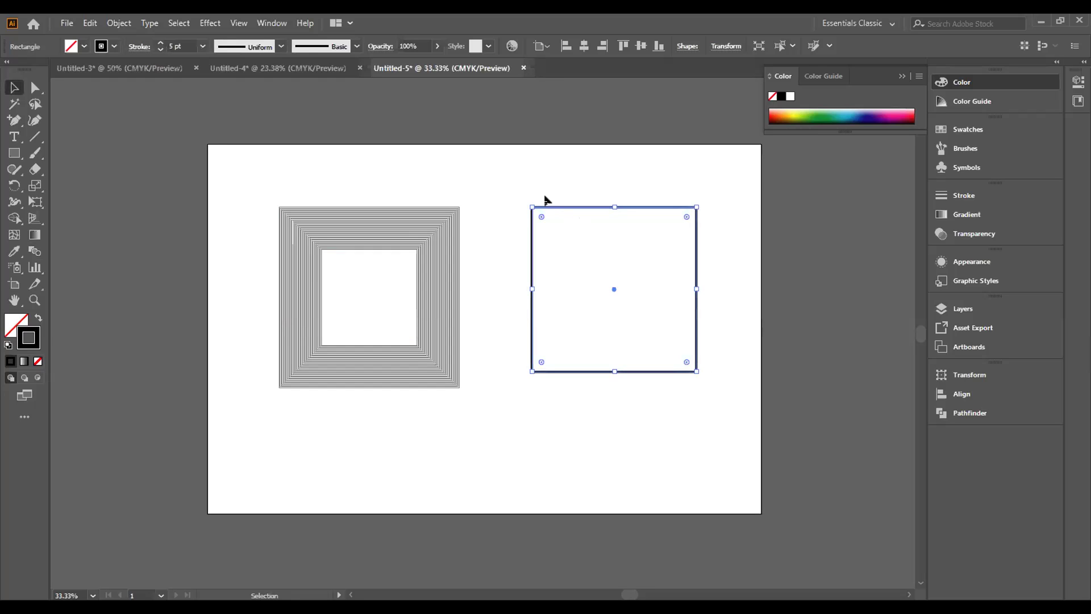
{"action": "left_click_drag", "start_coordinate": [529, 204], "coordinate": [571, 245]}
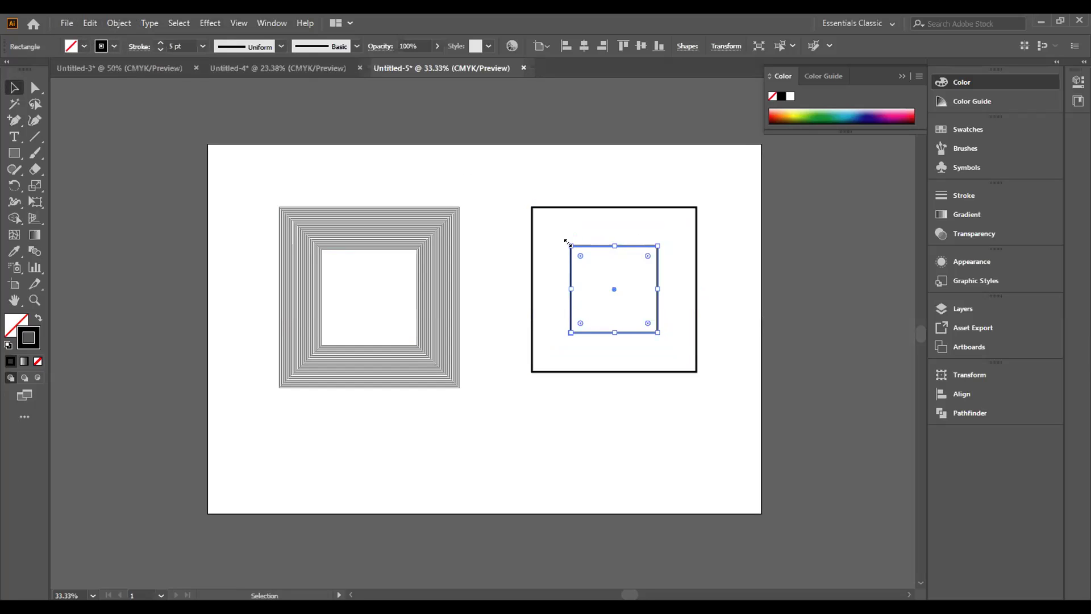
{"action": "left_click_drag", "start_coordinate": [567, 242], "coordinate": [588, 263]}
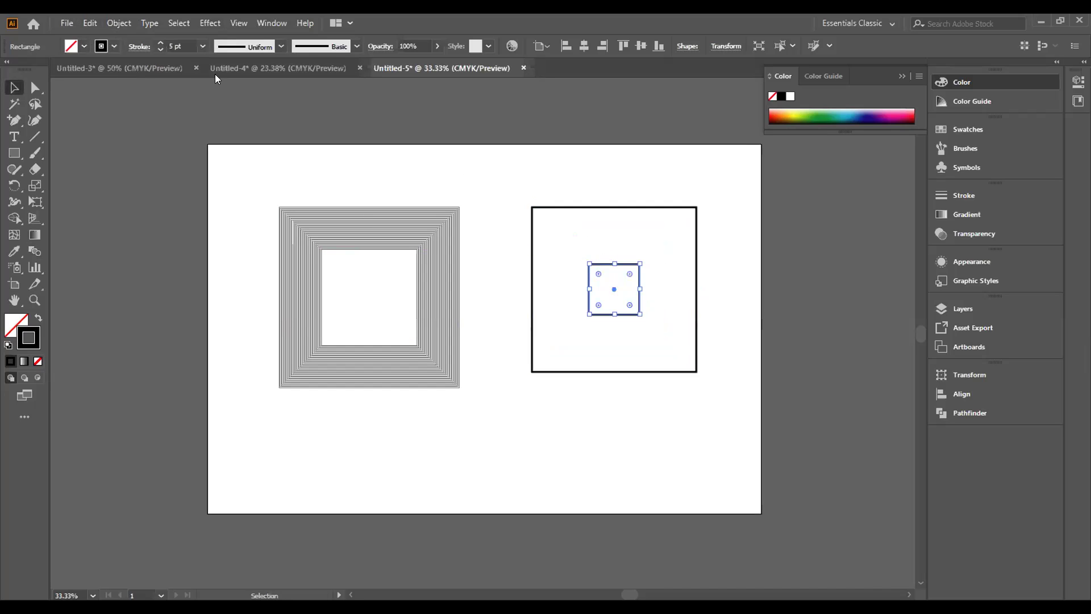
- Set the inner square's stroke to orange and the outer square's stroke to green
{"action": "left_click", "coordinate": [102, 45]}
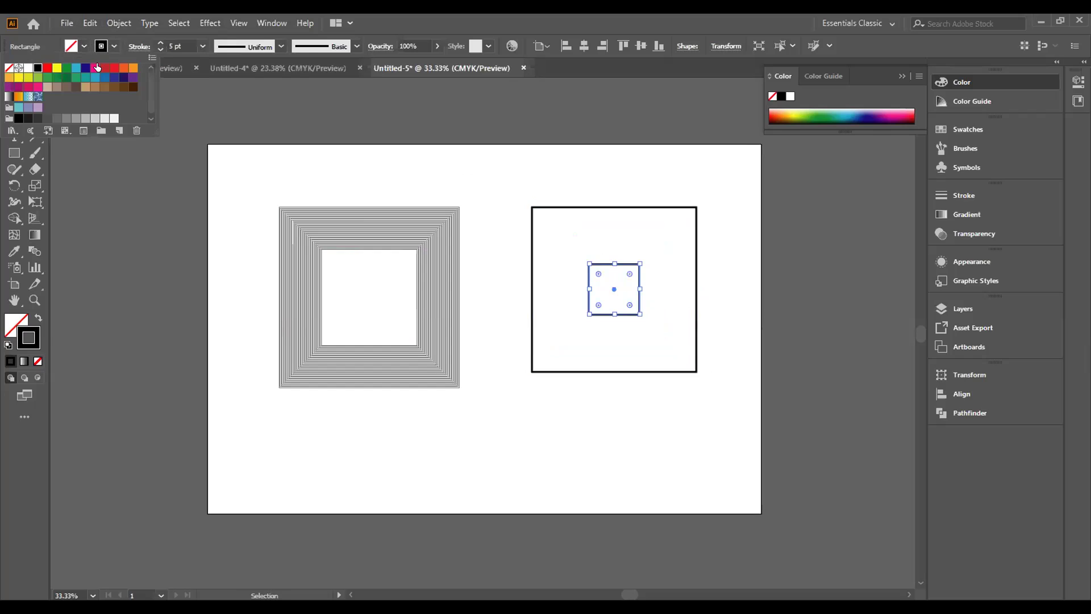
{"action": "left_click", "coordinate": [133, 69]}
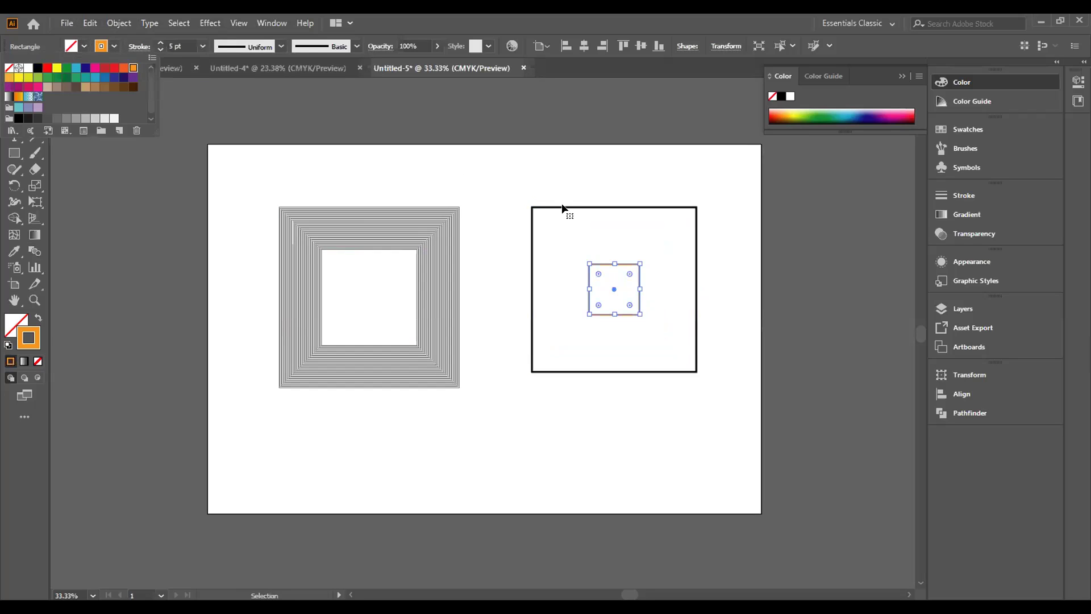
{"action": "left_click", "coordinate": [562, 207]}
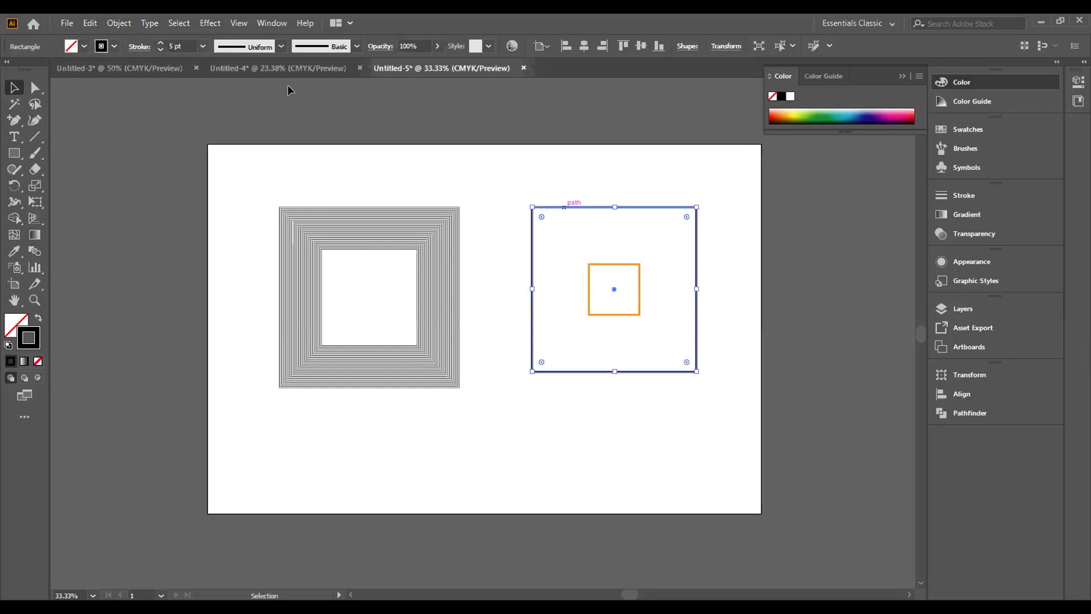
{"action": "left_click", "coordinate": [100, 46]}
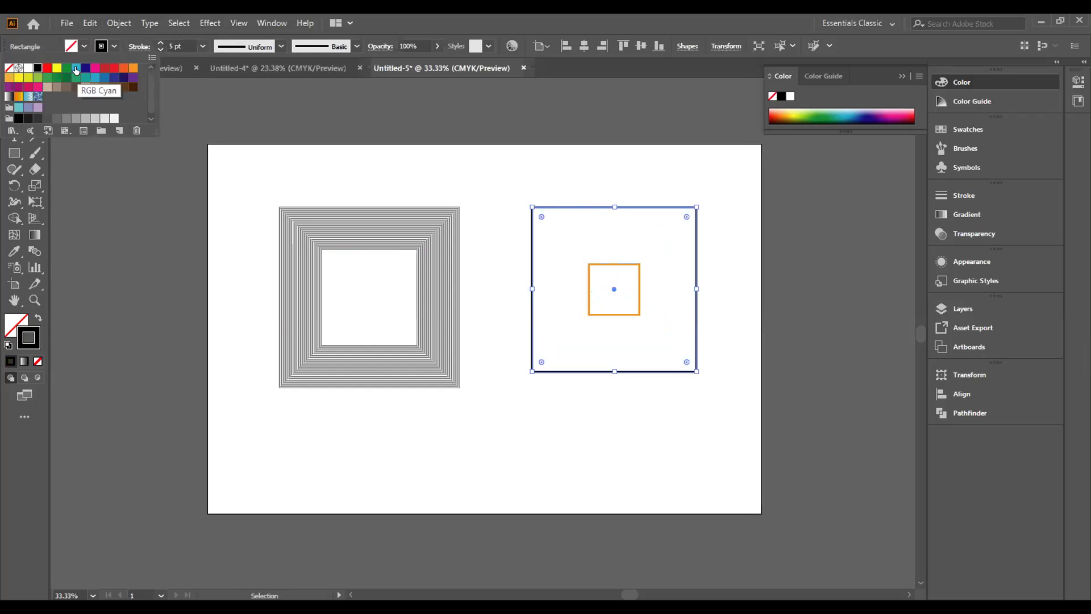
{"action": "left_click", "coordinate": [65, 69]}
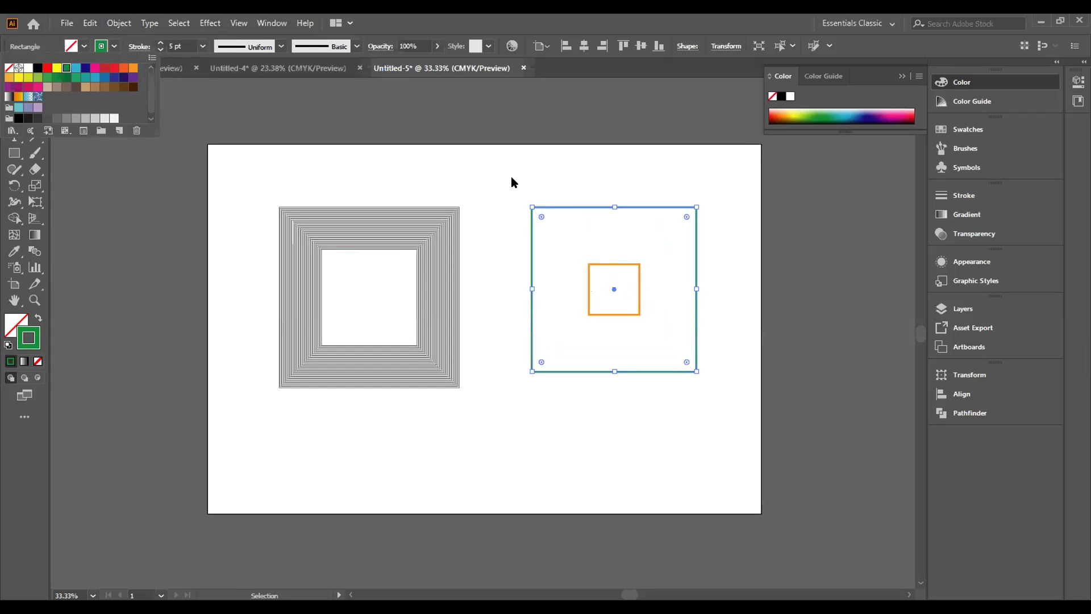
- Select both squares and blend the green outer square into the orange inner square with the Blend tool
{"action": "left_click_drag", "start_coordinate": [503, 165], "coordinate": [627, 303]}
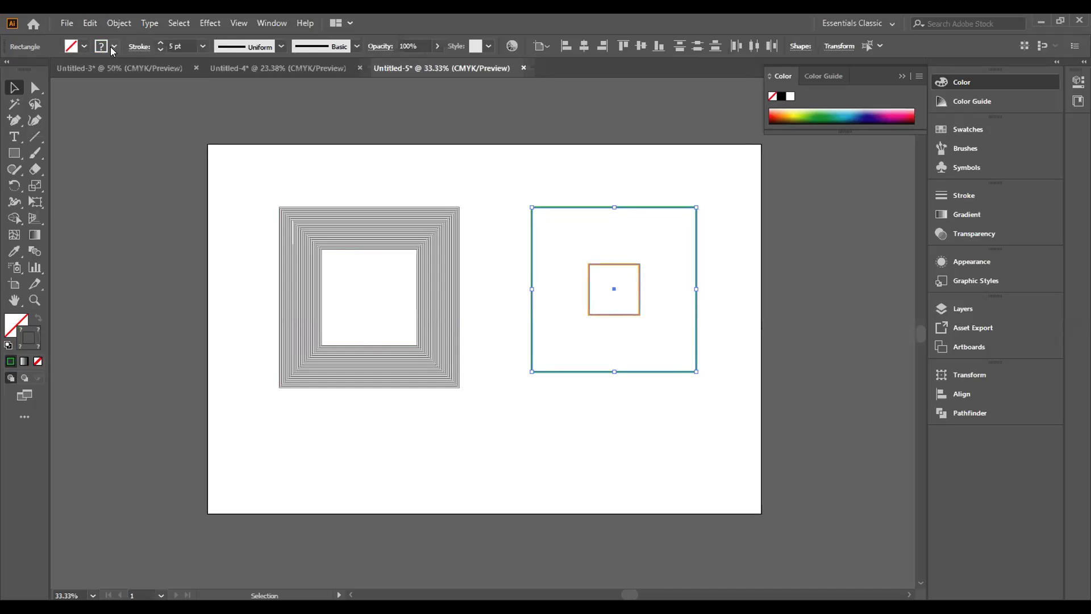
{"action": "left_click", "coordinate": [35, 250]}
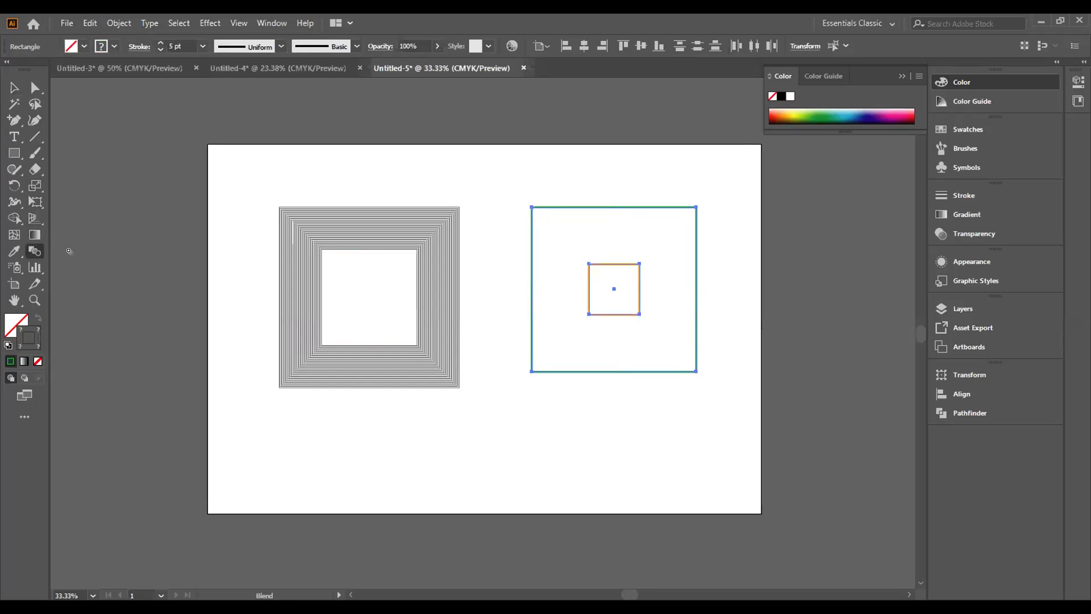
{"action": "left_click", "coordinate": [529, 206]}
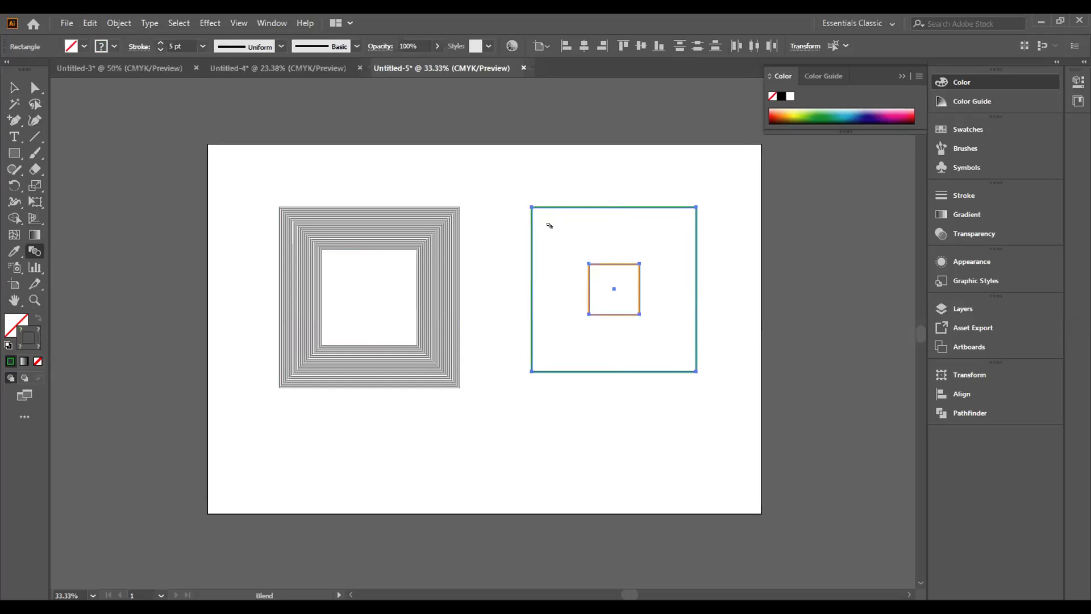
{"action": "left_click", "coordinate": [588, 263]}
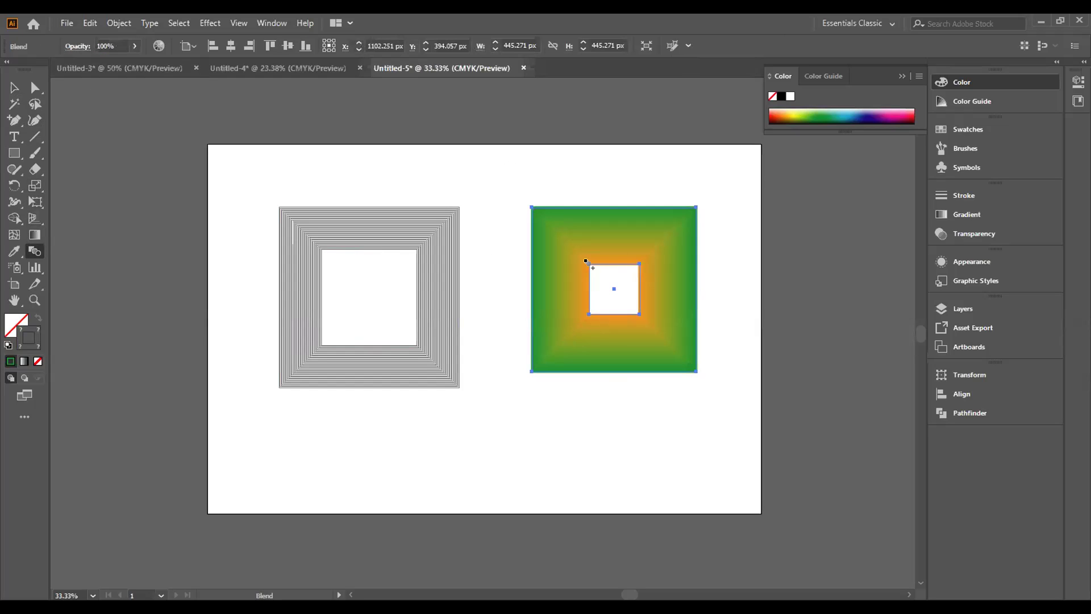
- Open the Blend Options for the green and orange blend, switch the spacing to Specified Steps and enable the preview
{"action": "right_click", "coordinate": [574, 243]}
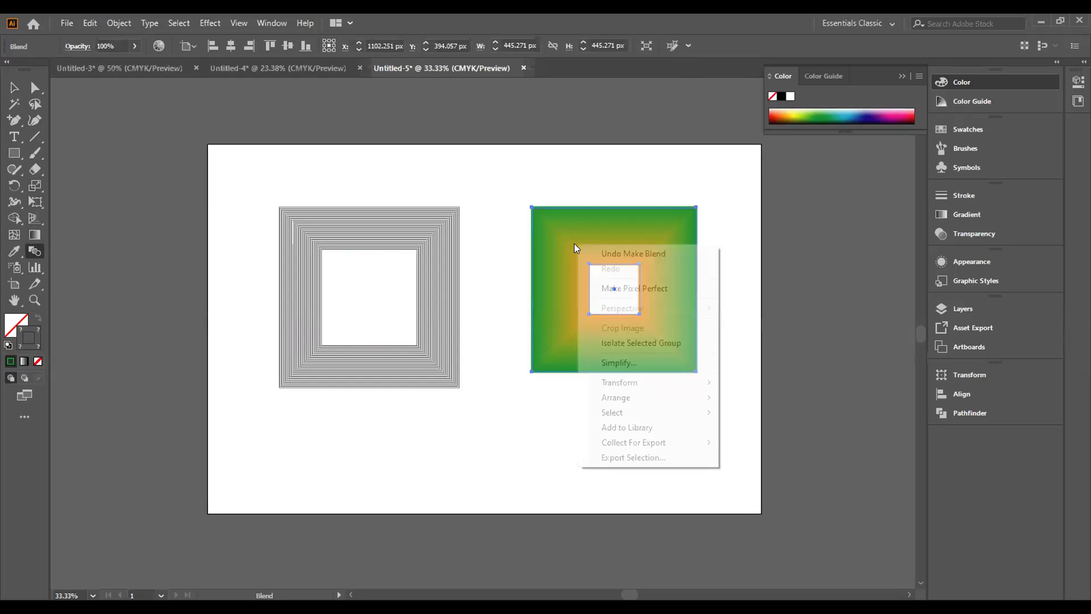
{"action": "left_click", "coordinate": [561, 232]}
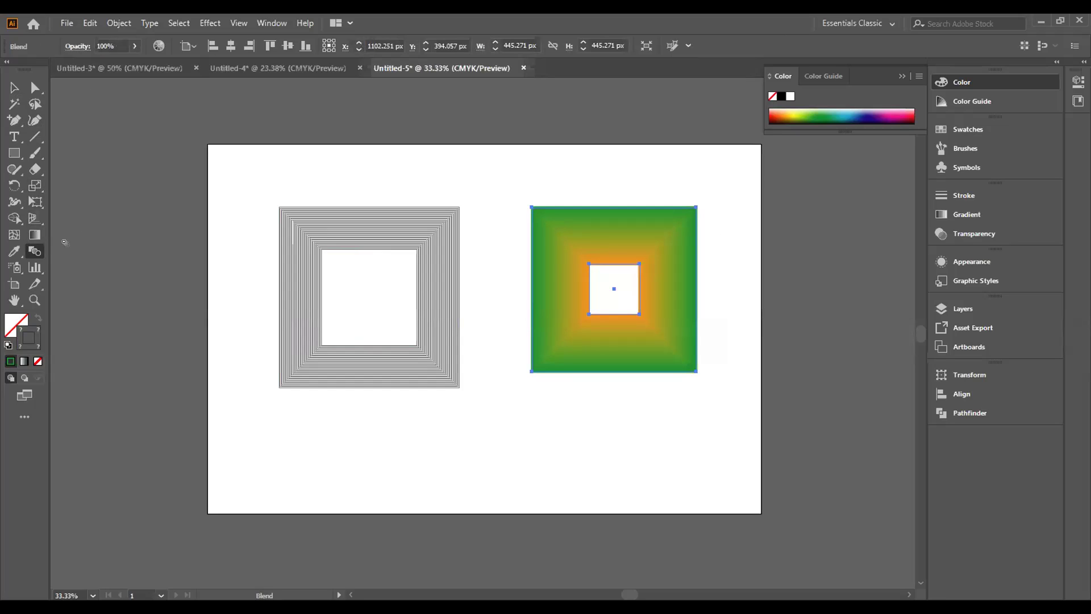
{"action": "double_click", "coordinate": [35, 251]}
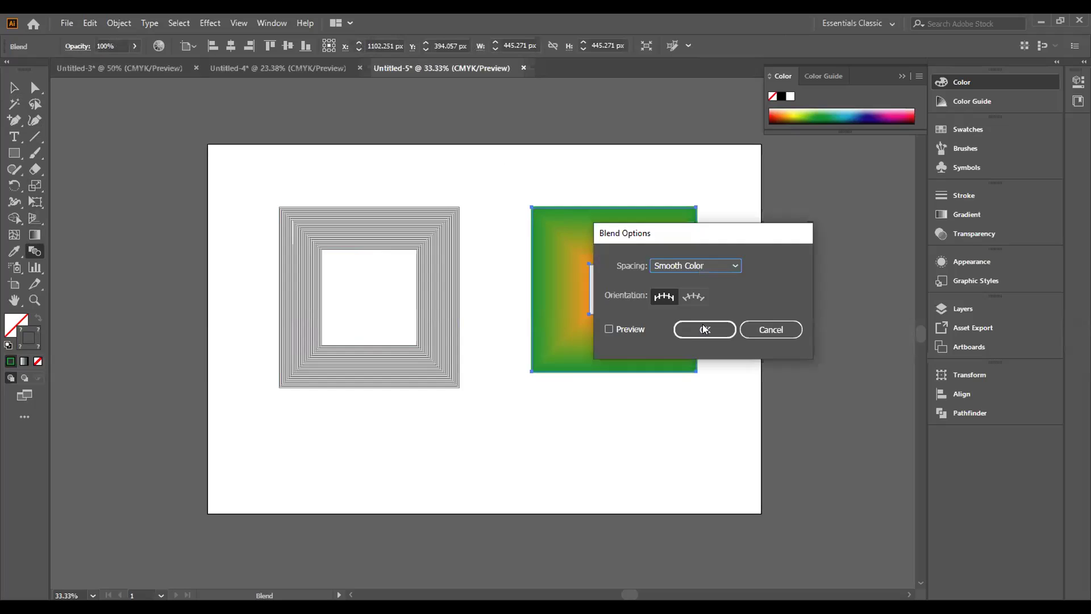
{"action": "key", "text": "alt+Down"}
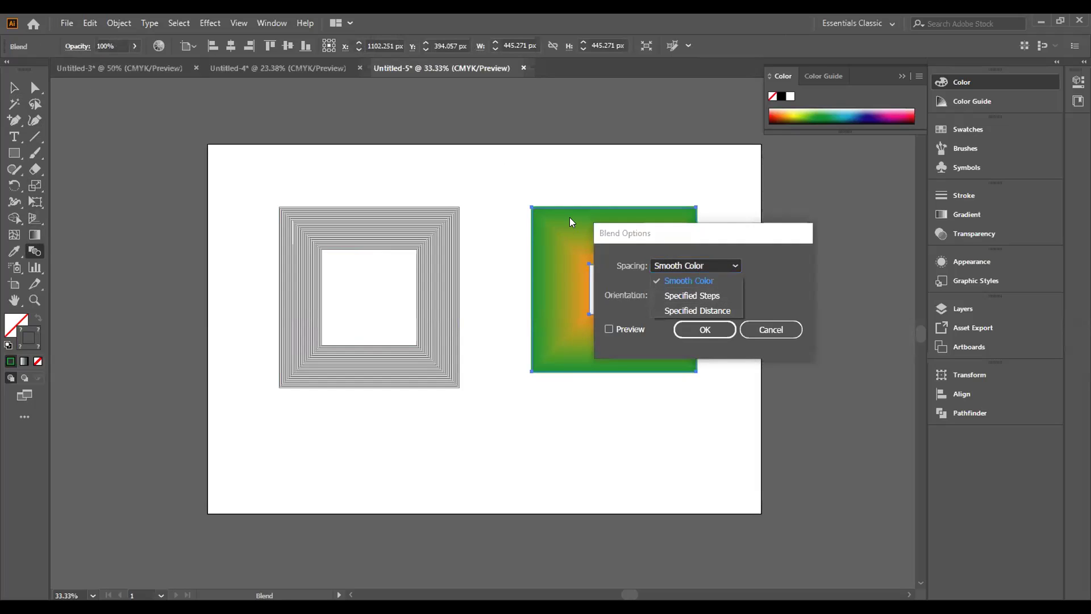
{"action": "left_click", "coordinate": [666, 296]}
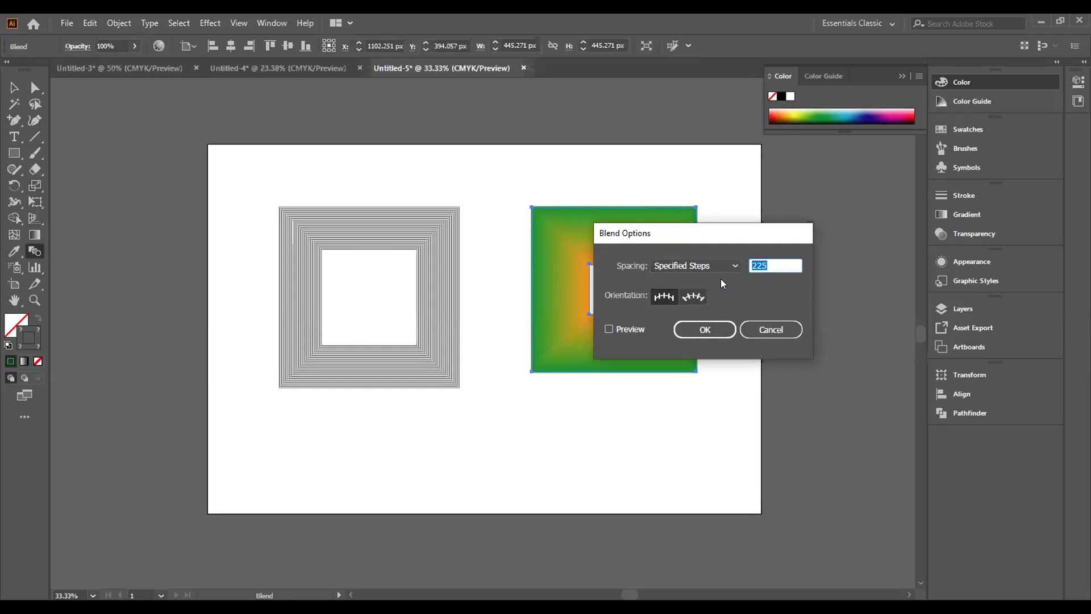
{"action": "left_click", "coordinate": [609, 329]}
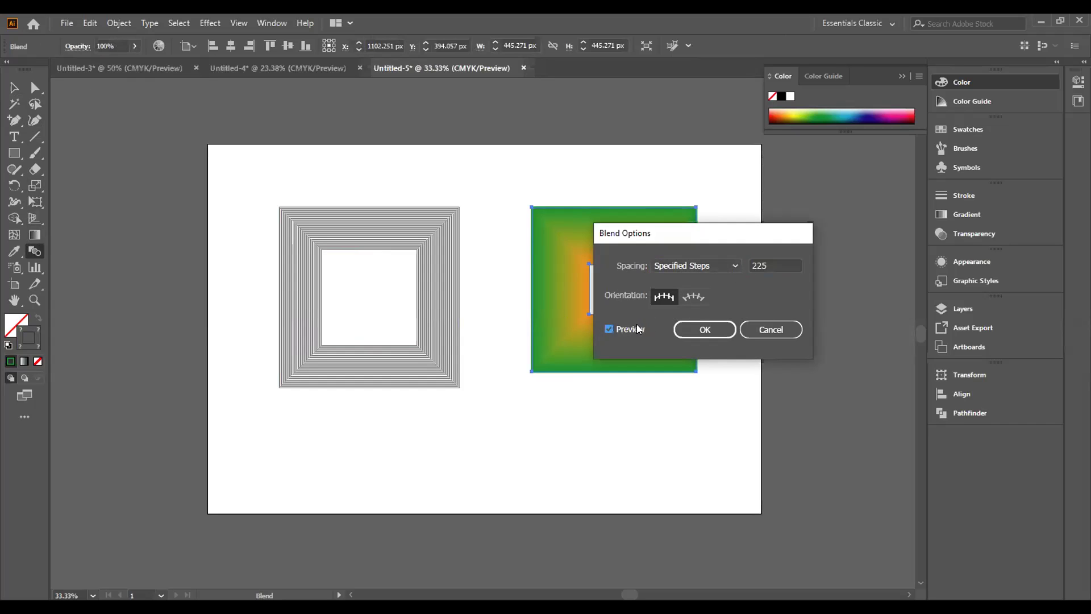
- Move the Blend Options dialog clear of the blended squares and apply Specified Distance spacing of 4 px
{"action": "left_click", "coordinate": [732, 265]}
{"action": "left_click", "coordinate": [765, 232]}
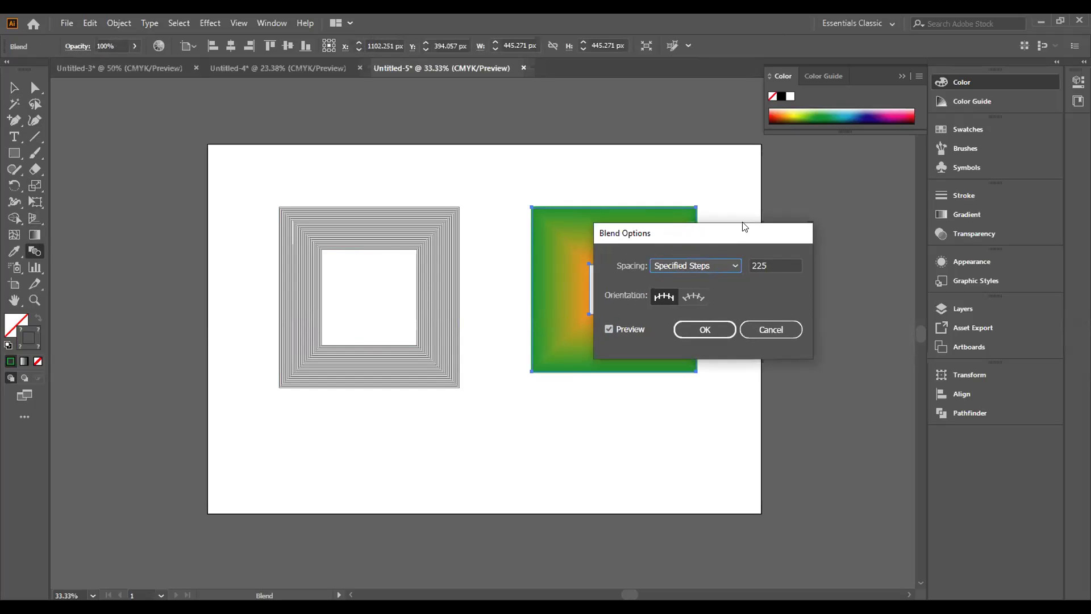
{"action": "left_click_drag", "start_coordinate": [743, 225], "coordinate": [376, 124]}
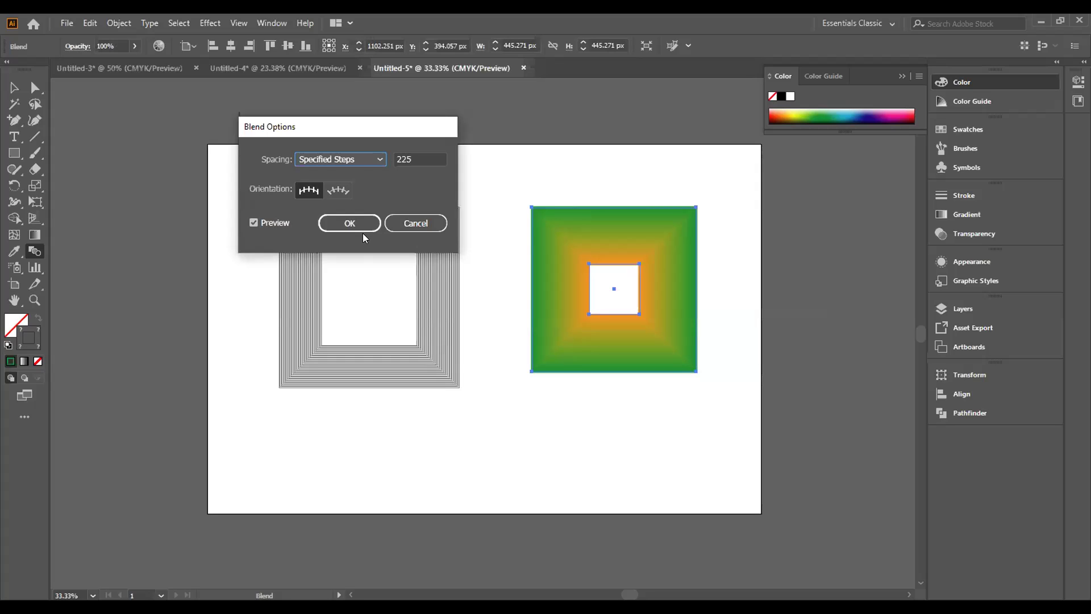
{"action": "left_click", "coordinate": [379, 161]}
{"action": "left_click", "coordinate": [351, 200]}
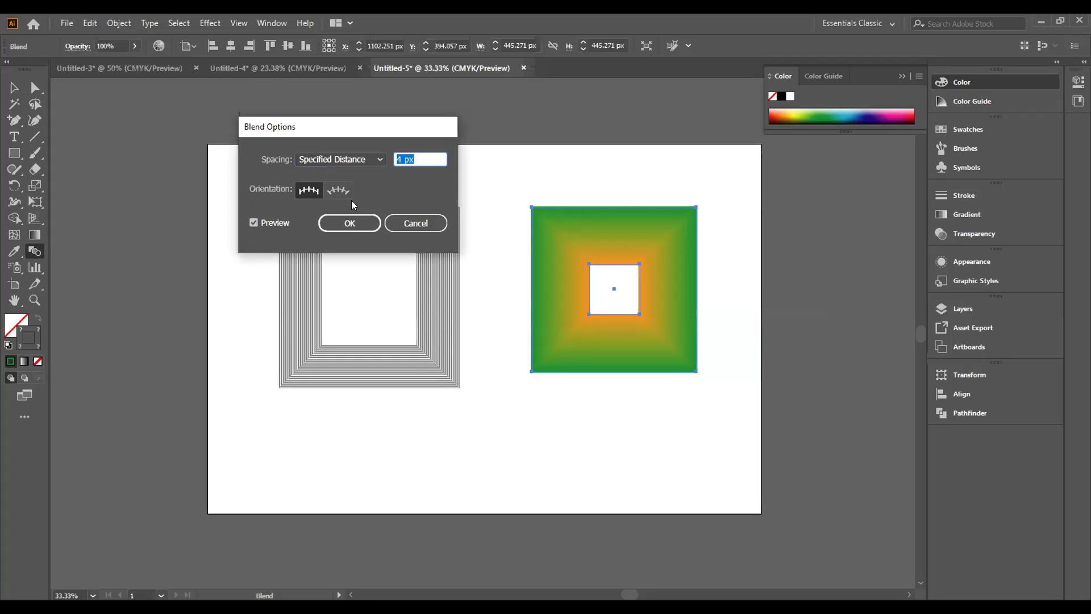
{"action": "left_click", "coordinate": [345, 223]}
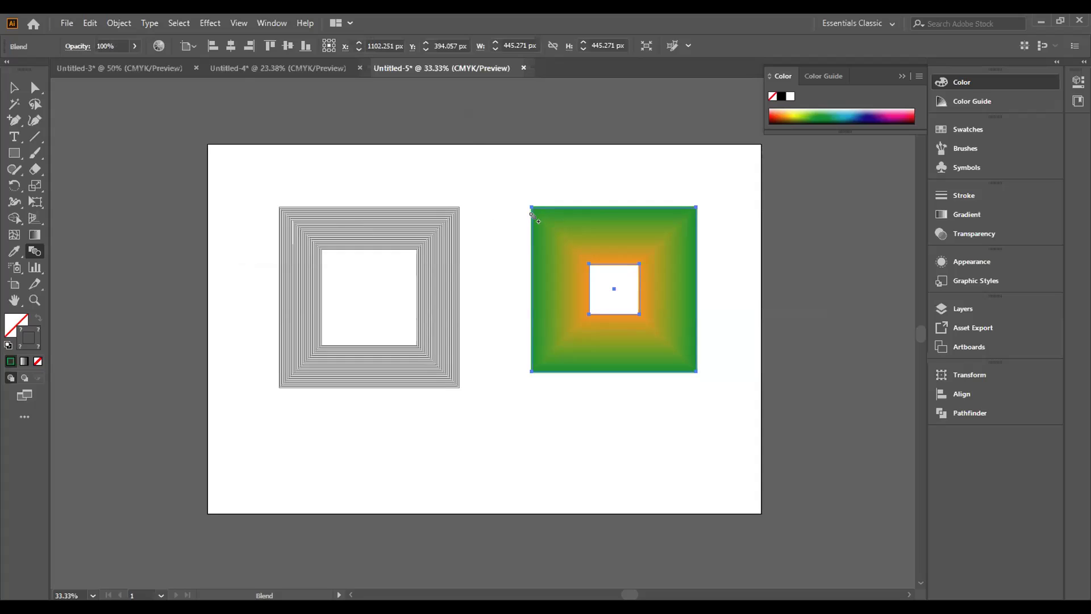
- Reopen the blend's options, enable the preview and bring up the spacing choices
{"action": "double_click", "coordinate": [33, 251]}
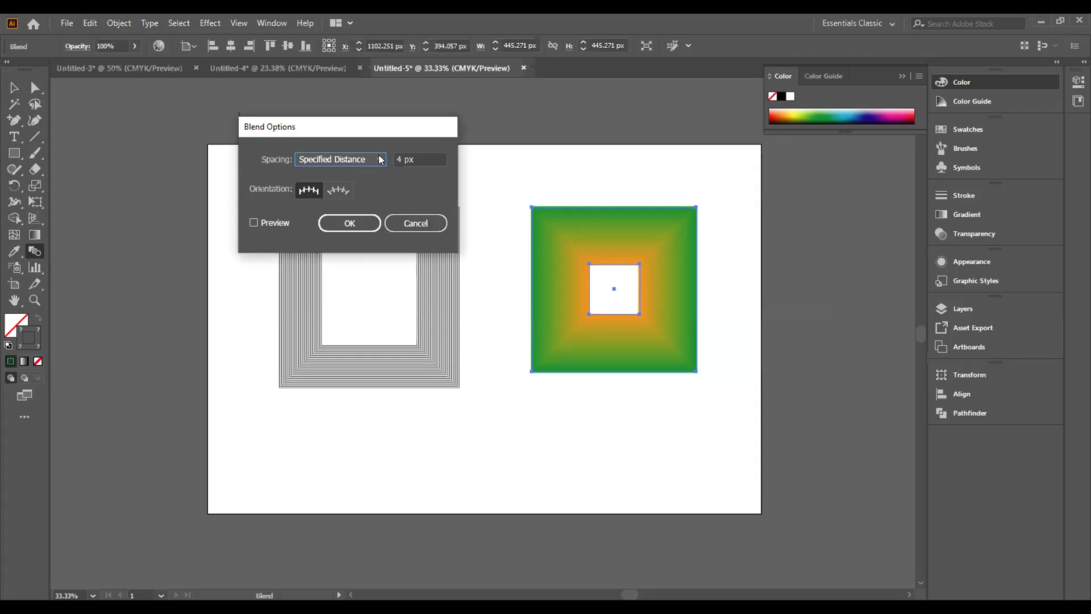
{"action": "left_click", "coordinate": [340, 162]}
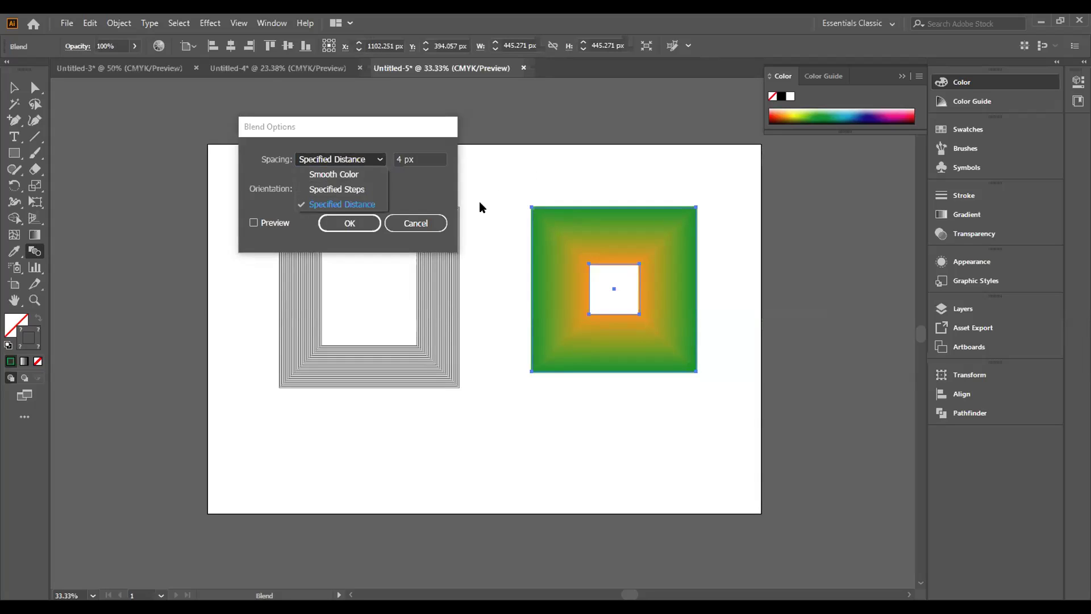
{"action": "left_click", "coordinate": [254, 221]}
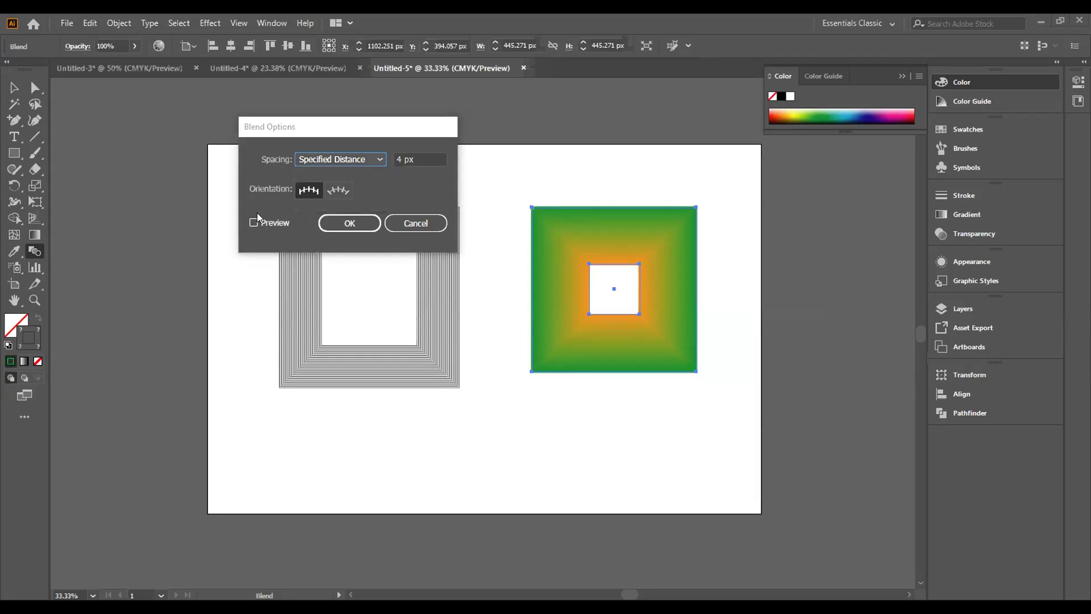
{"action": "left_click", "coordinate": [254, 221]}
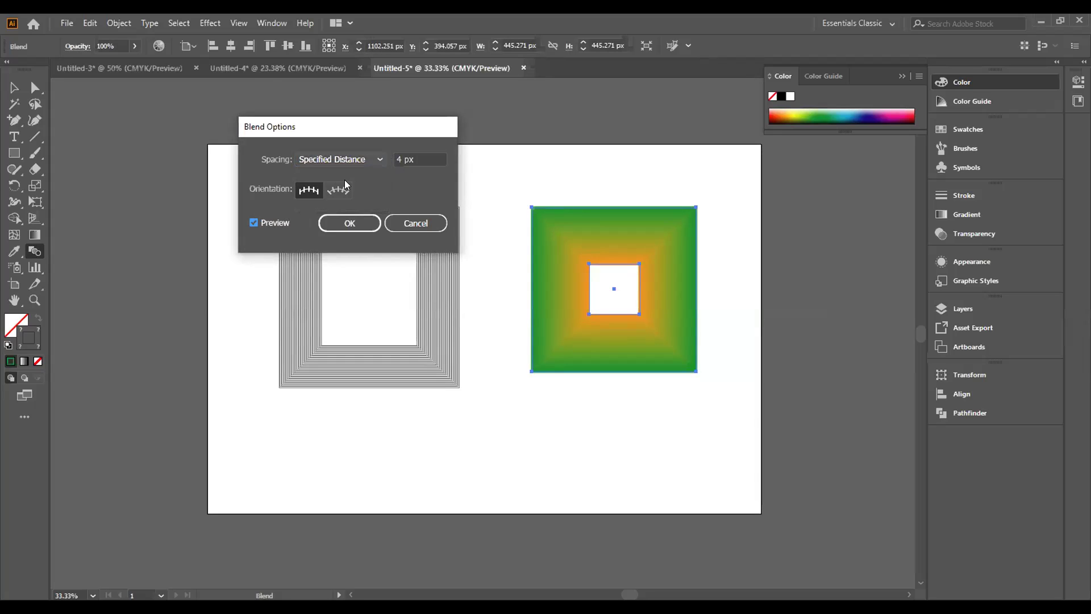
{"action": "left_click", "coordinate": [345, 161]}
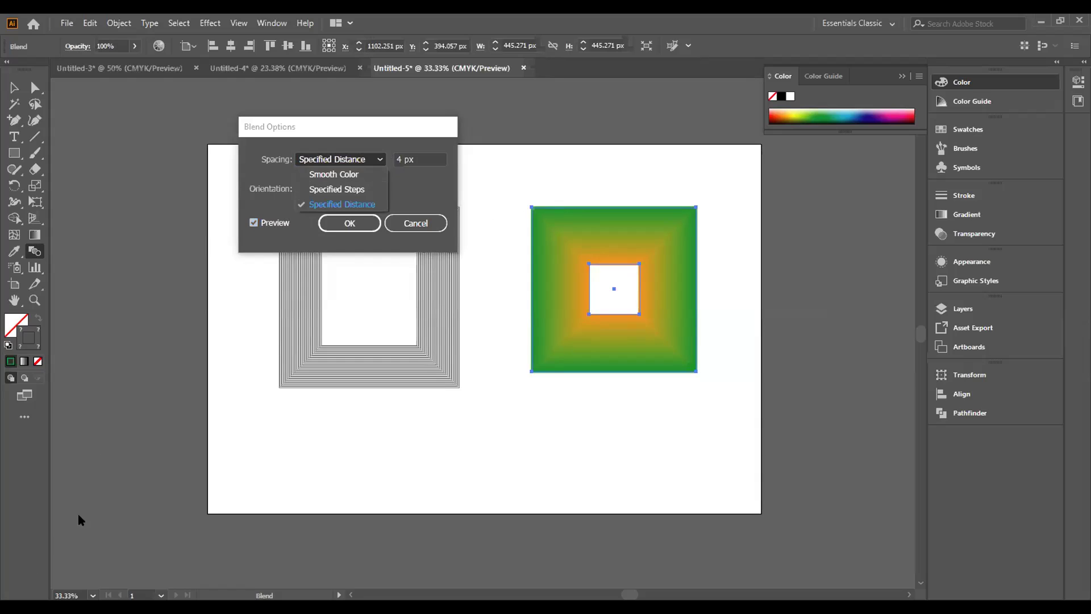